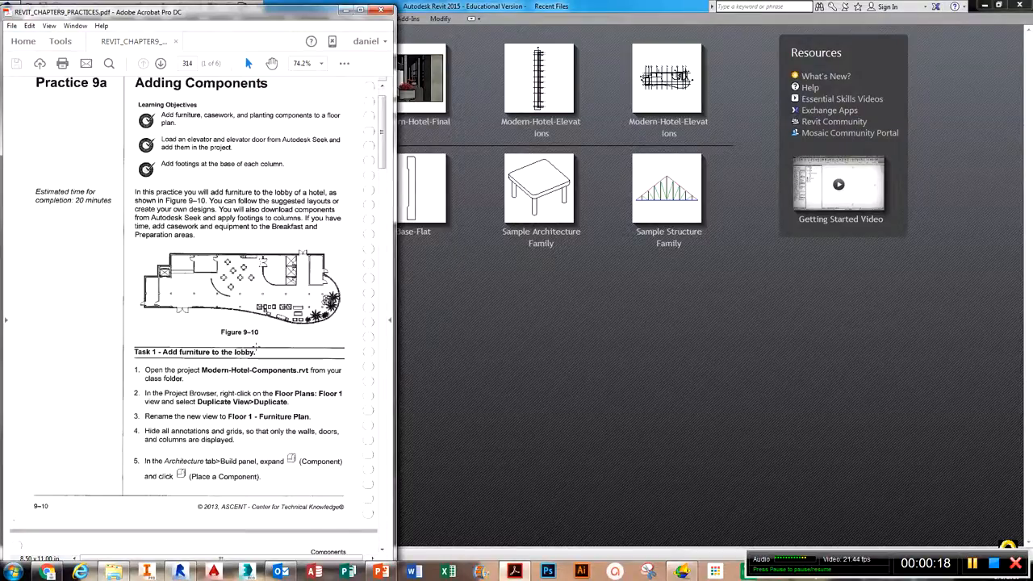
Review the Practice 9a Adding Components instructions, then minimize Acrobat to reveal Revit.
scroll(256, 348, down, 5)
scroll(258, 359, up, 6)
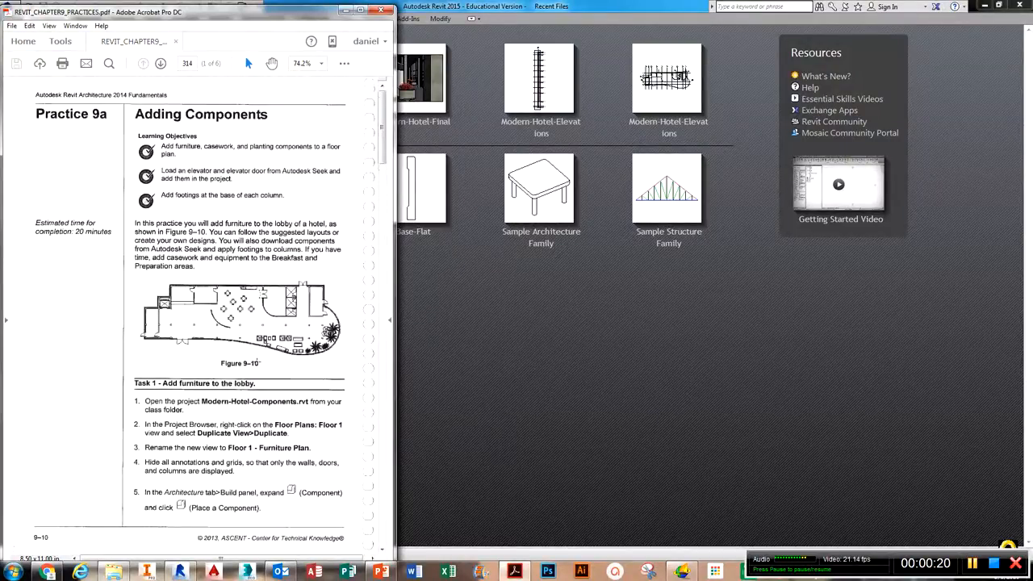
scroll(260, 363, down, 3)
scroll(262, 323, up, 3)
scroll(258, 346, down, 4)
scroll(258, 347, up, 3)
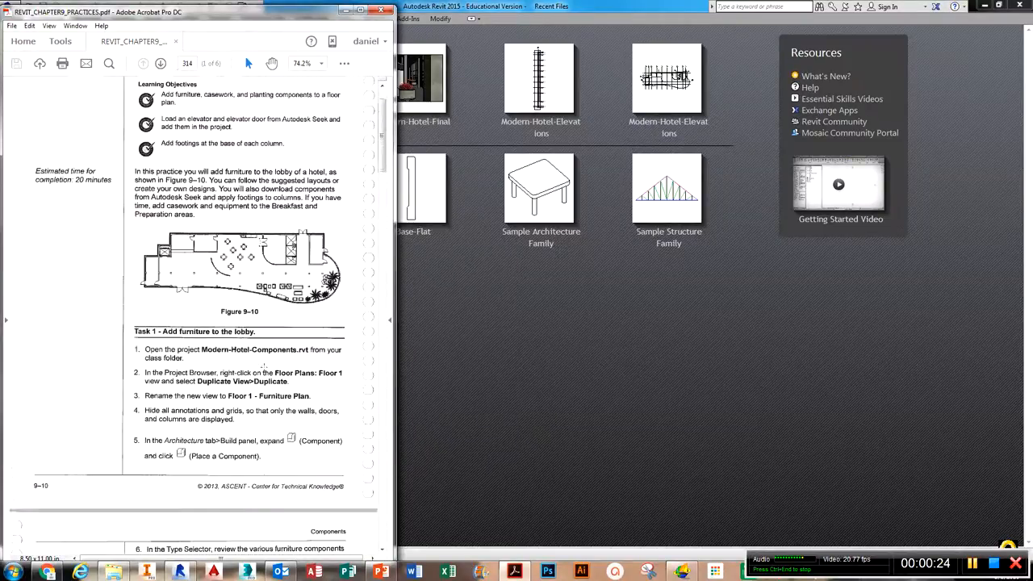
scroll(263, 368, up, 1)
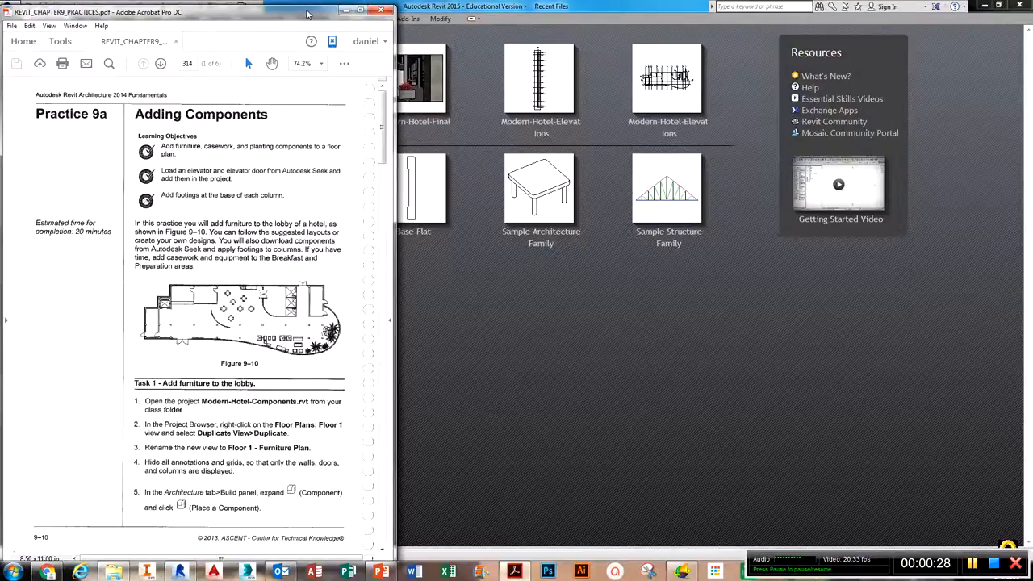
click(344, 10)
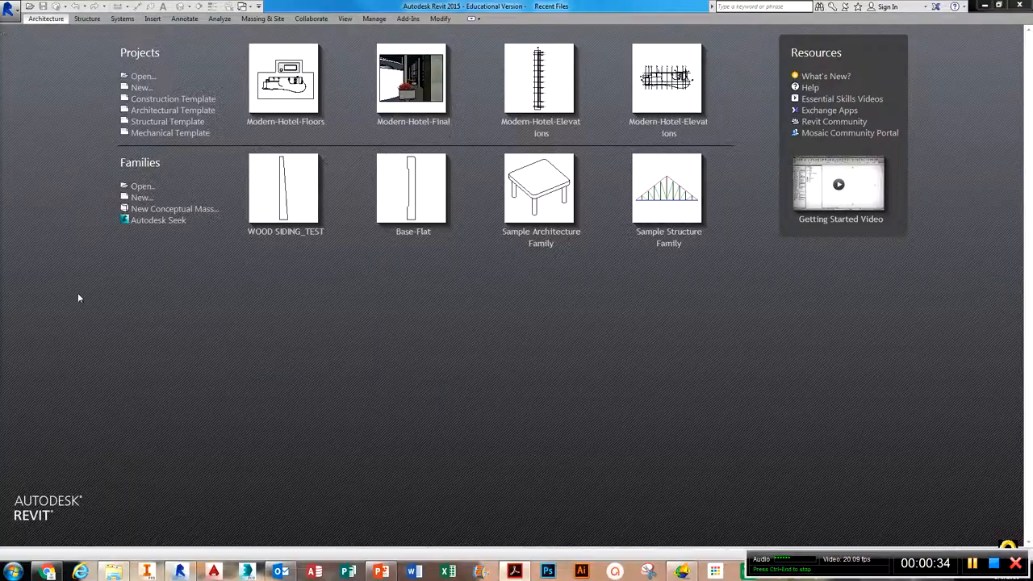
Open Modern-Hotel-Components from the Revit 2014 Fundamentals Class Files folder on C:.
click(144, 77)
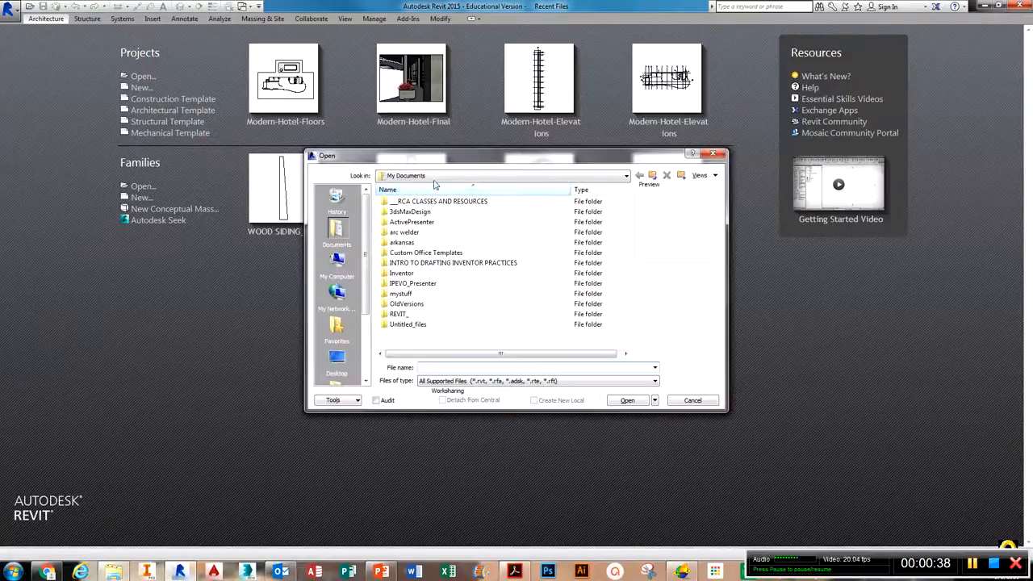
click(434, 177)
click(416, 209)
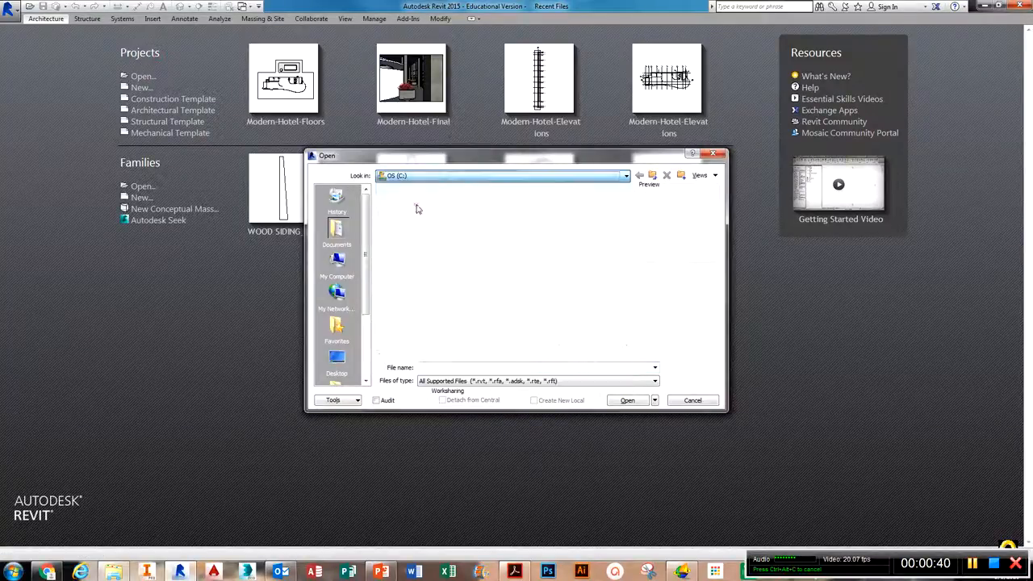
double_click(420, 234)
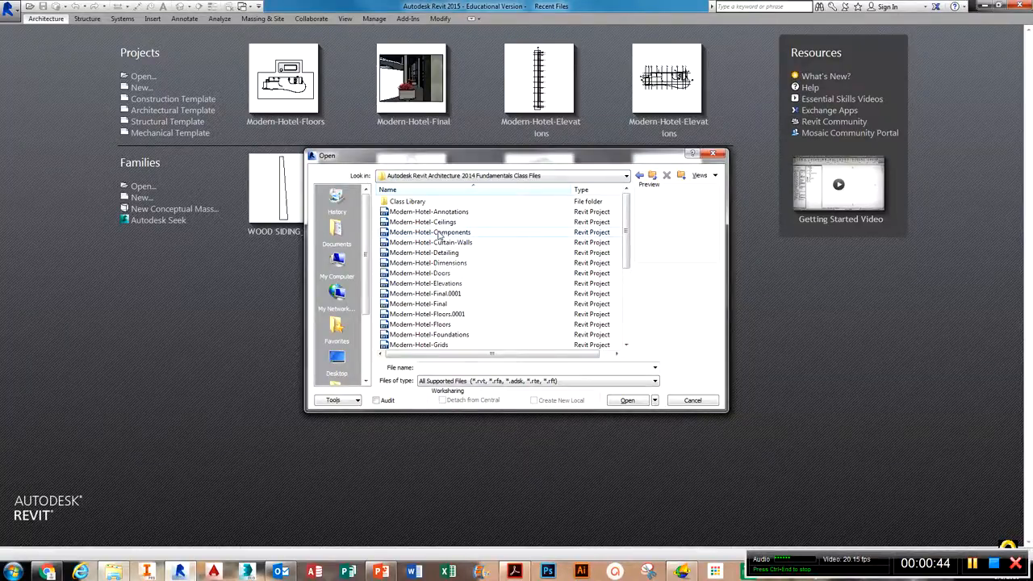
click(627, 399)
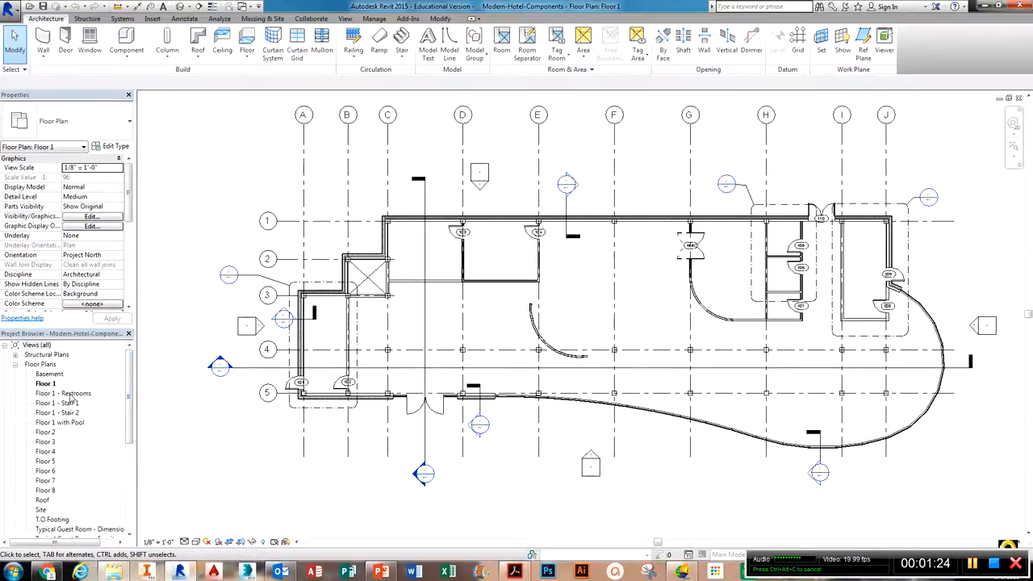
Make a plain duplicate of the Floor 1 plan view.
right_click(48, 383)
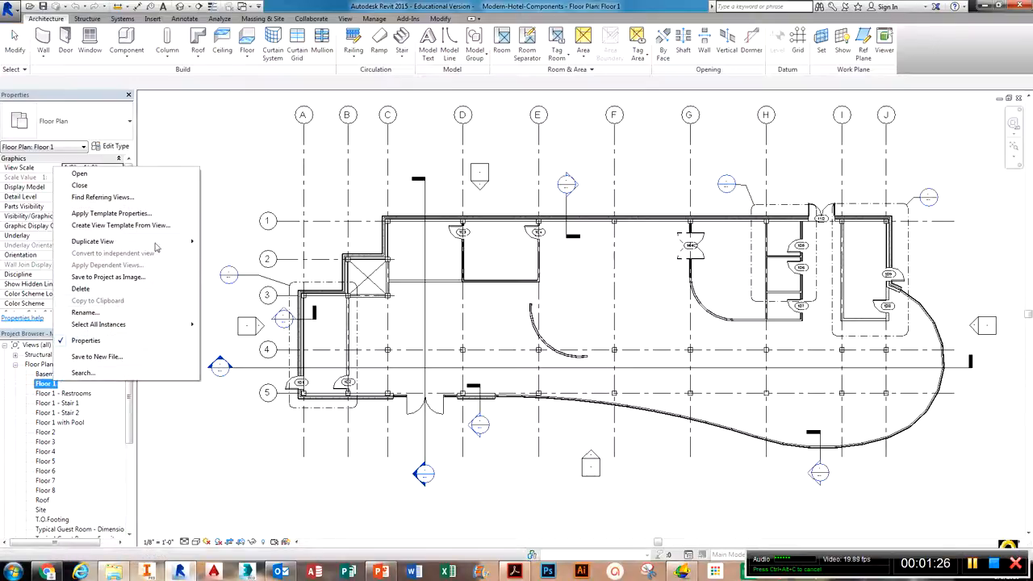
mouse_move(153, 241)
click(224, 242)
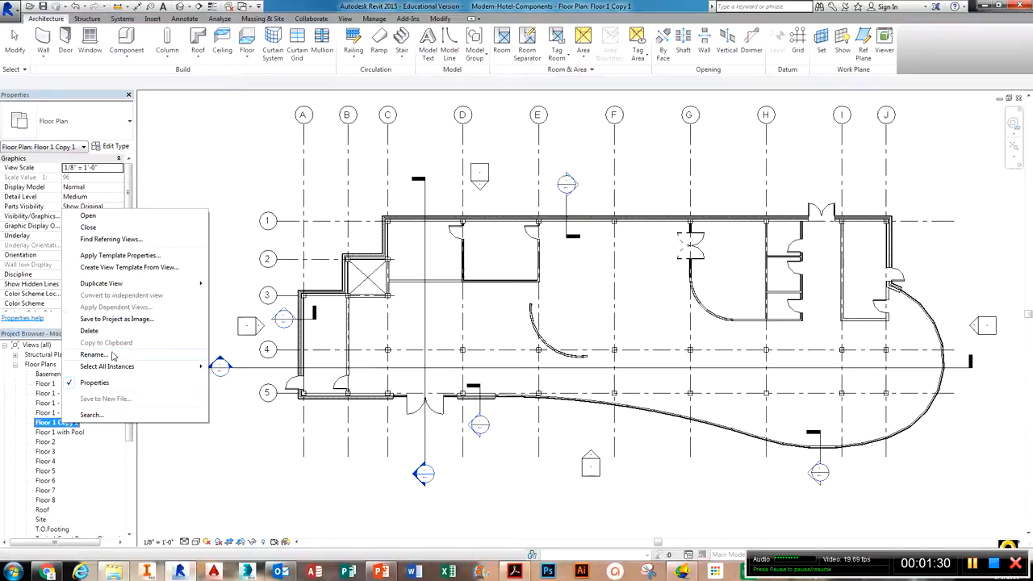
Rename the Floor 1 Copy 1 view to 'Floor 1 - Furniture Plan'.
click(112, 356)
drag(521, 274, 490, 281)
click(490, 273)
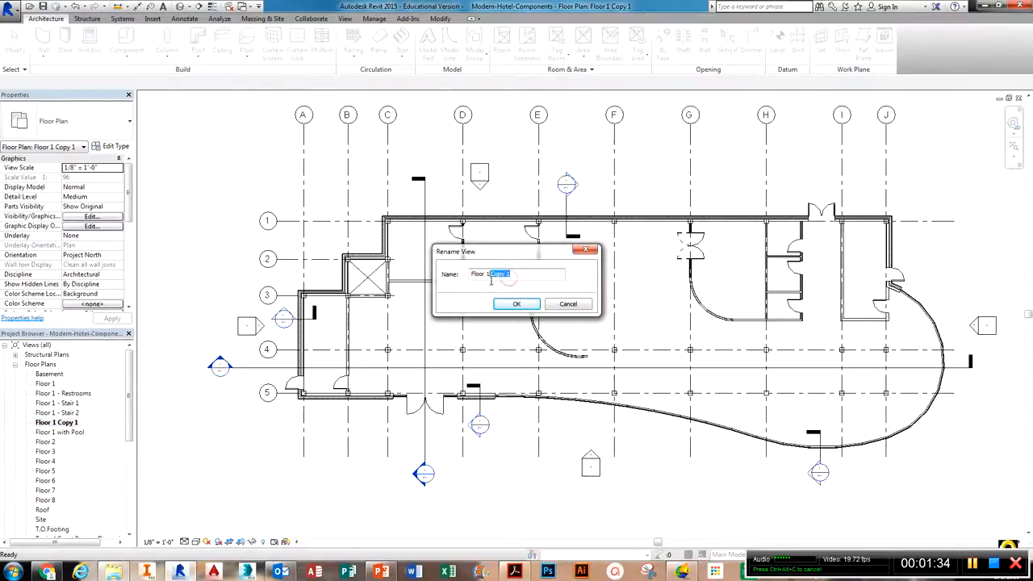
key(BackSpace)
text(- Furniture Plan)
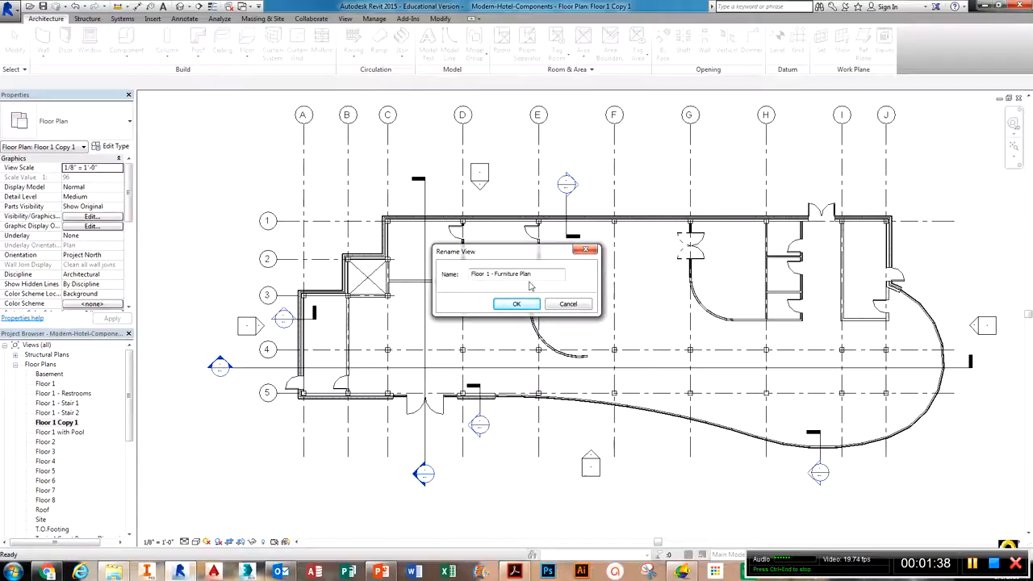
click(516, 305)
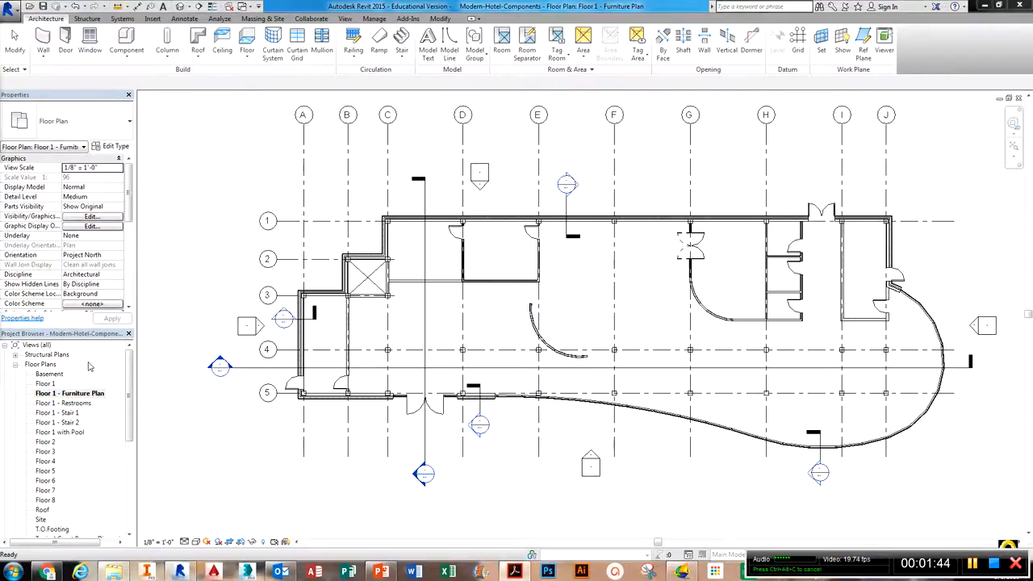
Hide the Grids category in the Floor 1 - Furniture Plan view.
scroll(440, 331, down, 2)
click(455, 329)
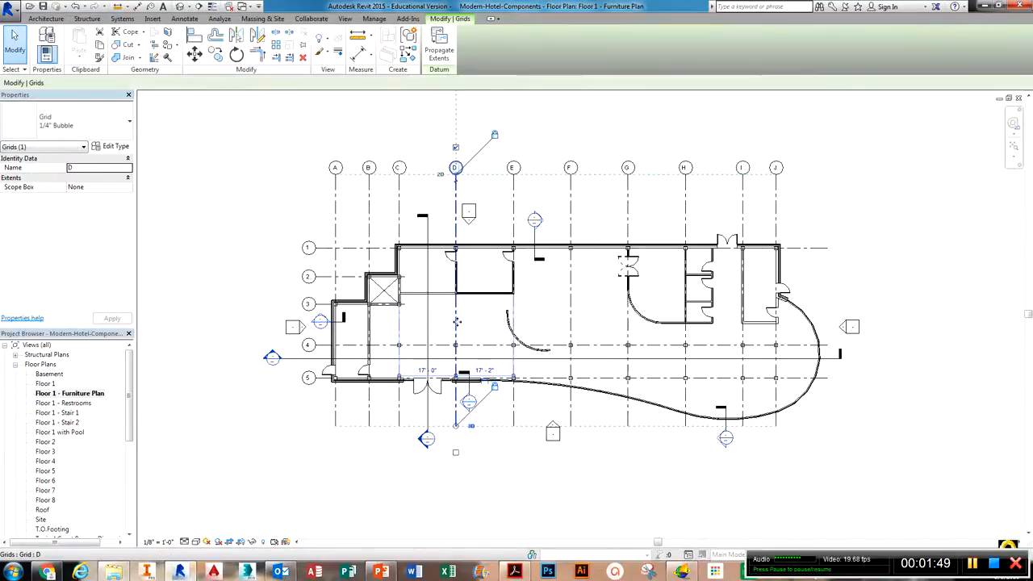
right_click(456, 329)
mouse_move(513, 132)
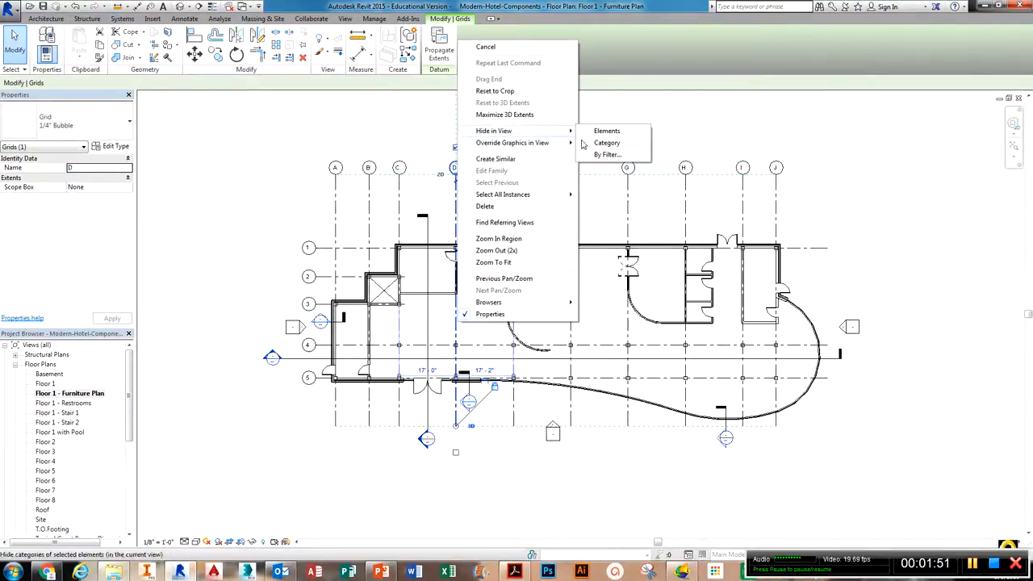
click(595, 142)
Hide the Sections category in the view.
middle_drag(688, 280, 622, 284)
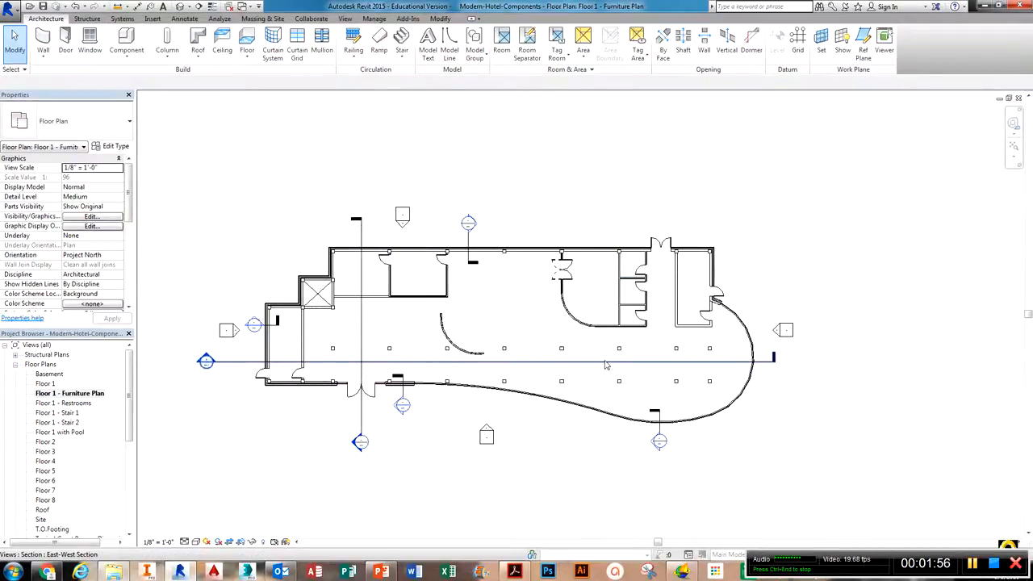
scroll(605, 362, up, 1)
middle_drag(591, 372, 630, 359)
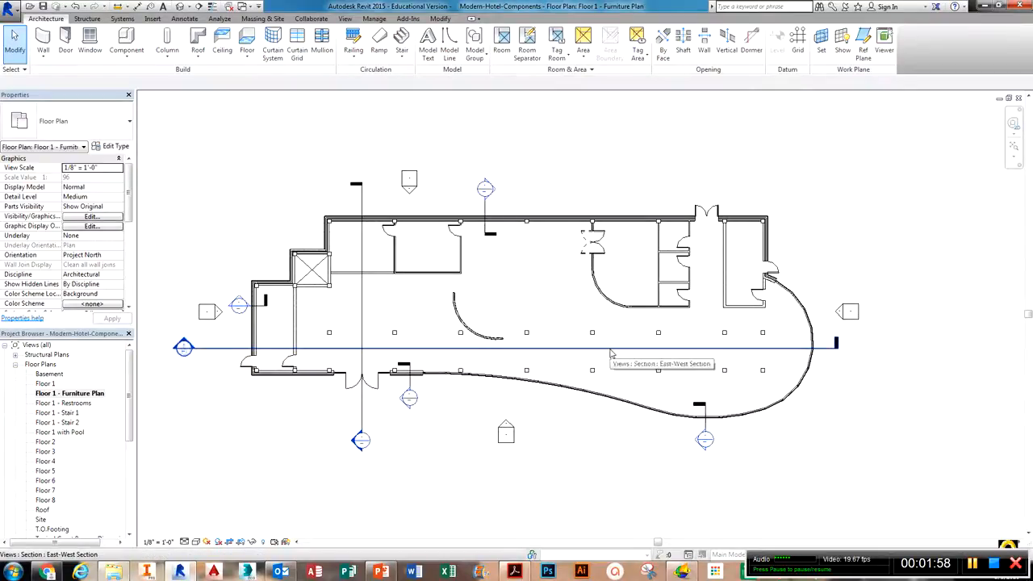
click(611, 352)
right_click(610, 352)
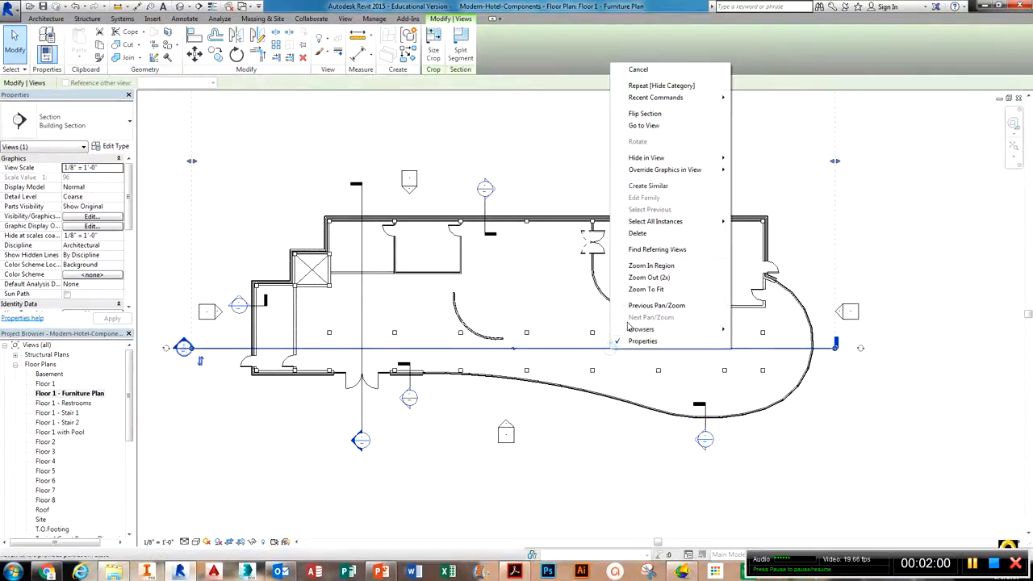
mouse_move(666, 161)
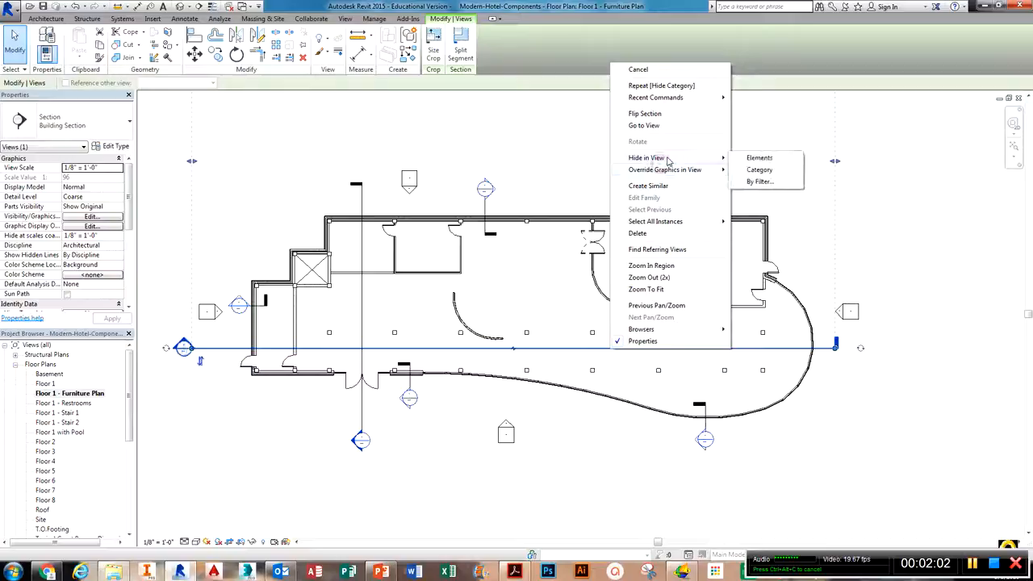
click(759, 169)
Hide the Elevations category so the markers disappear from the view.
click(407, 186)
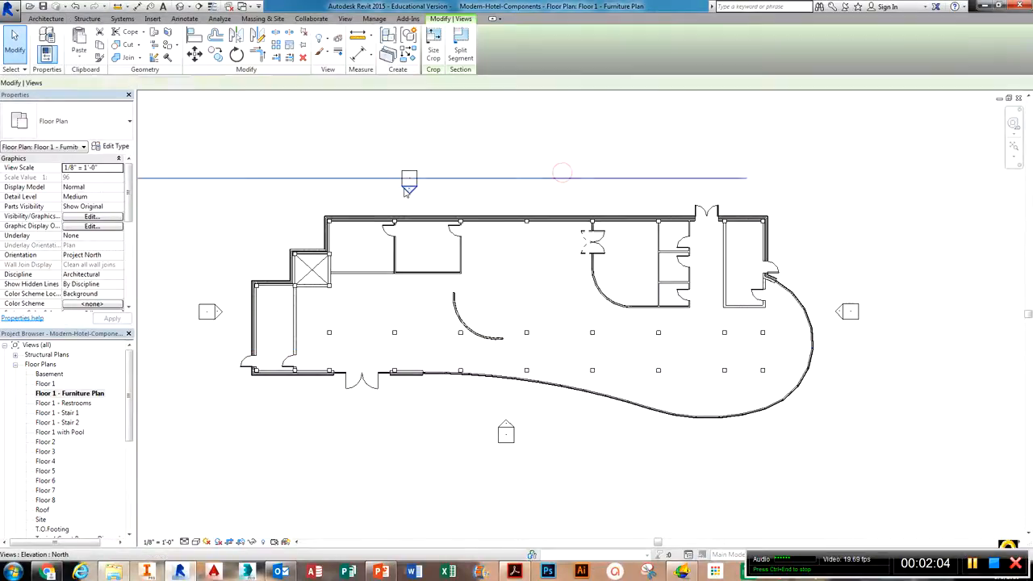
right_click(406, 187)
mouse_move(510, 263)
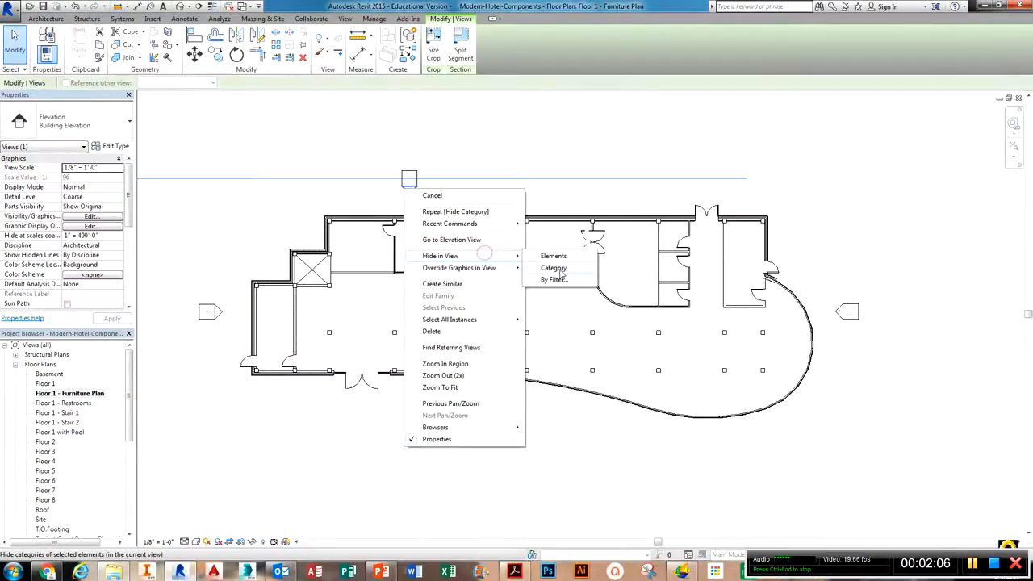
click(553, 267)
scroll(536, 256, up, 1)
middle_drag(536, 256, 569, 237)
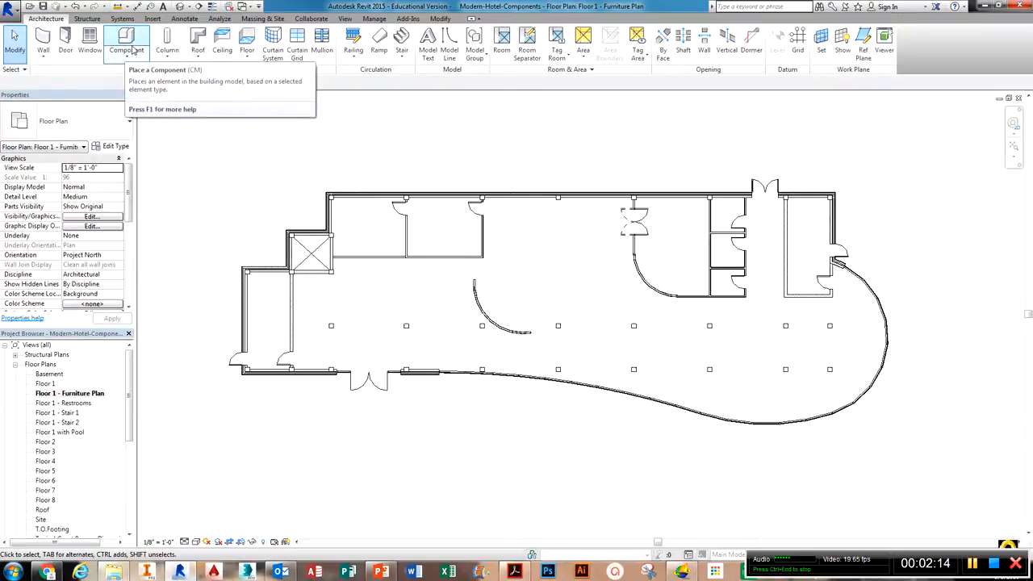
Start placing a Chair-Corbu component with Rotate after placement enabled.
click(133, 51)
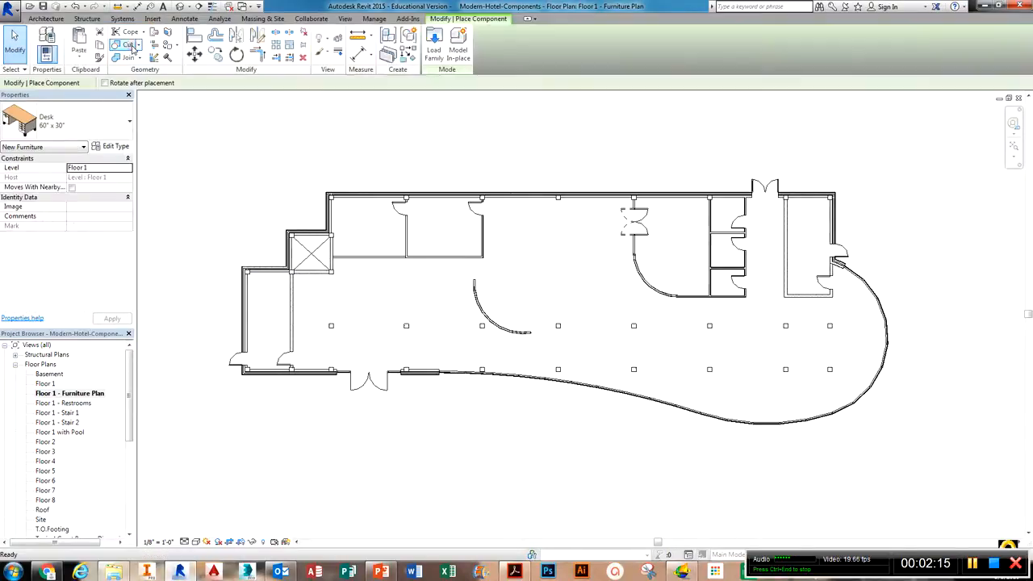
click(81, 121)
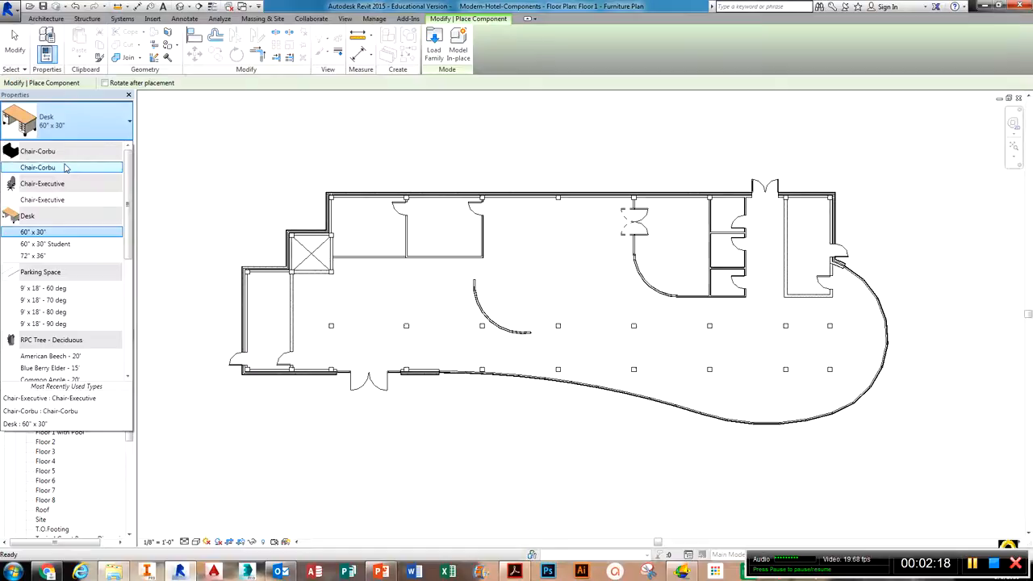
mouse_move(66, 167)
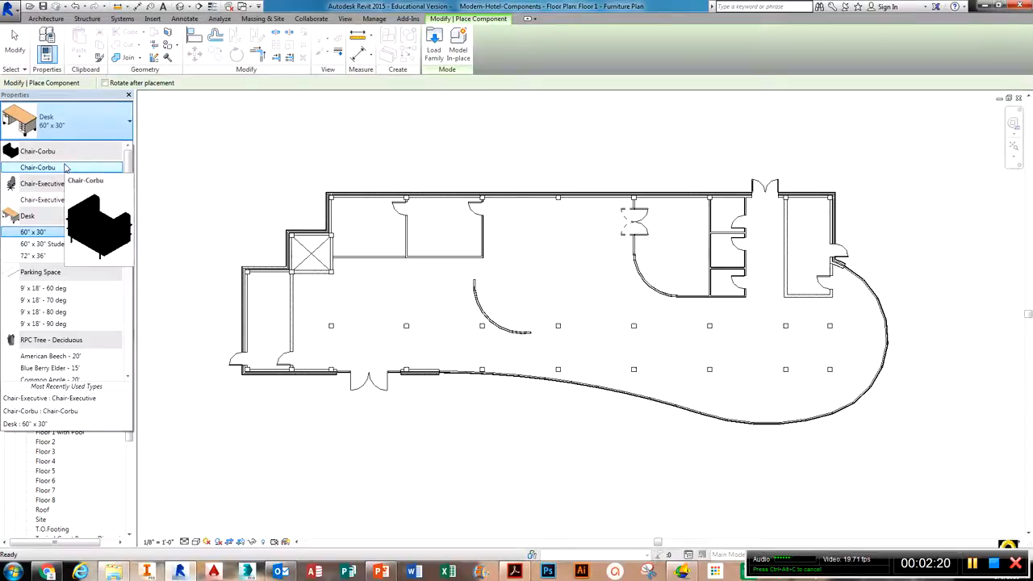
click(66, 167)
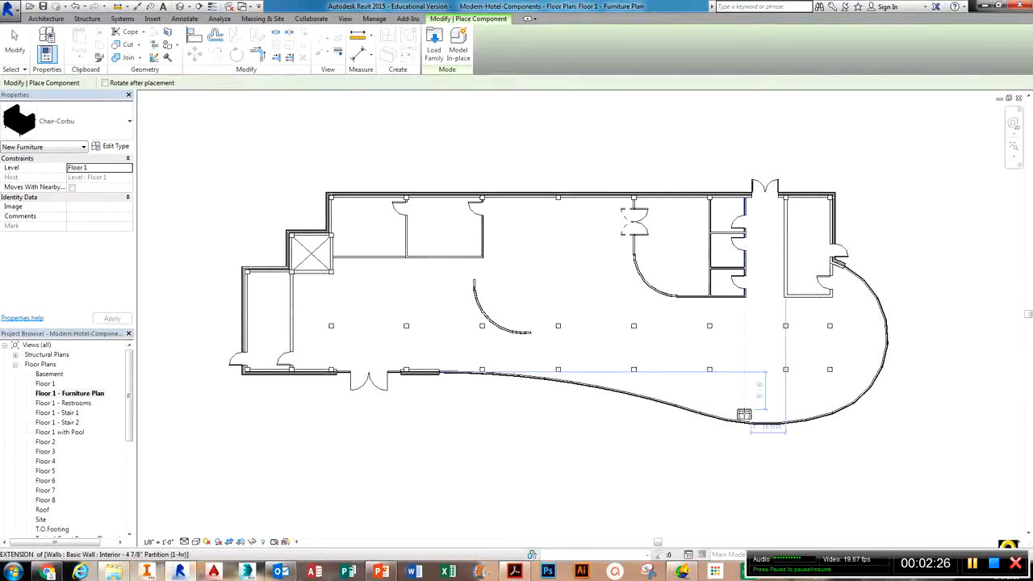
scroll(743, 414, up, 4)
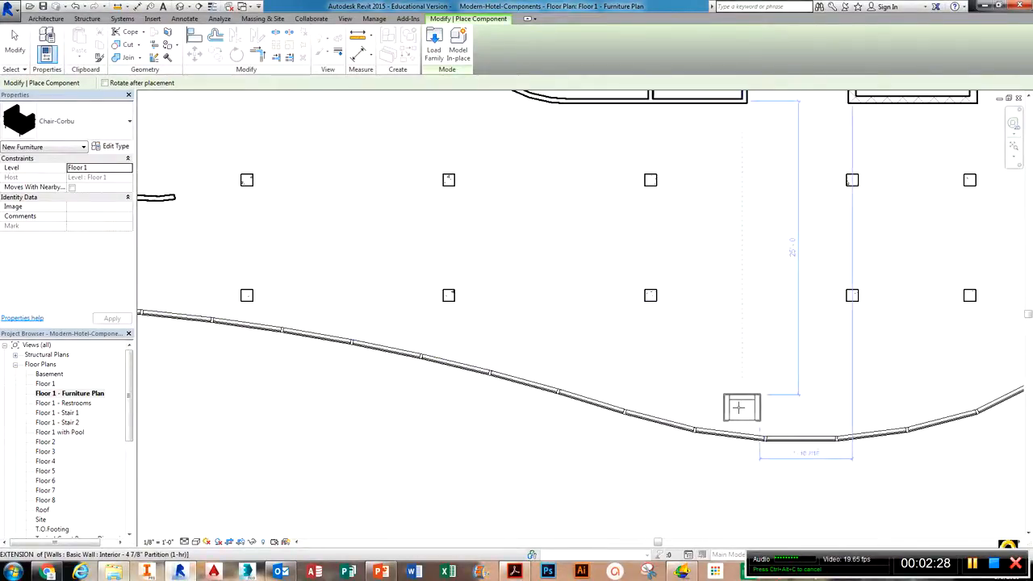
click(105, 83)
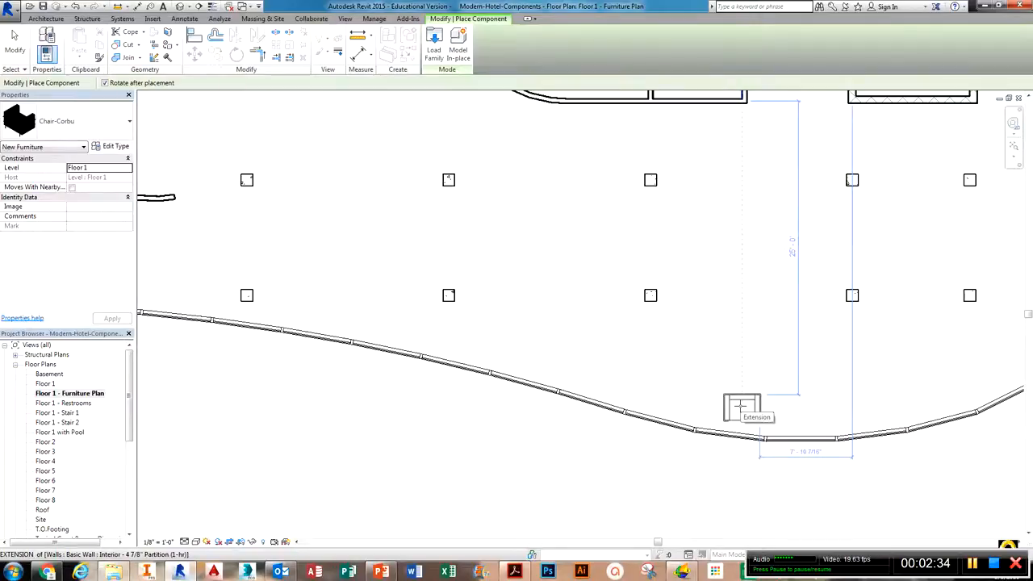
Try placing chairs by the curved wall, then undo both attempts.
click(740, 406)
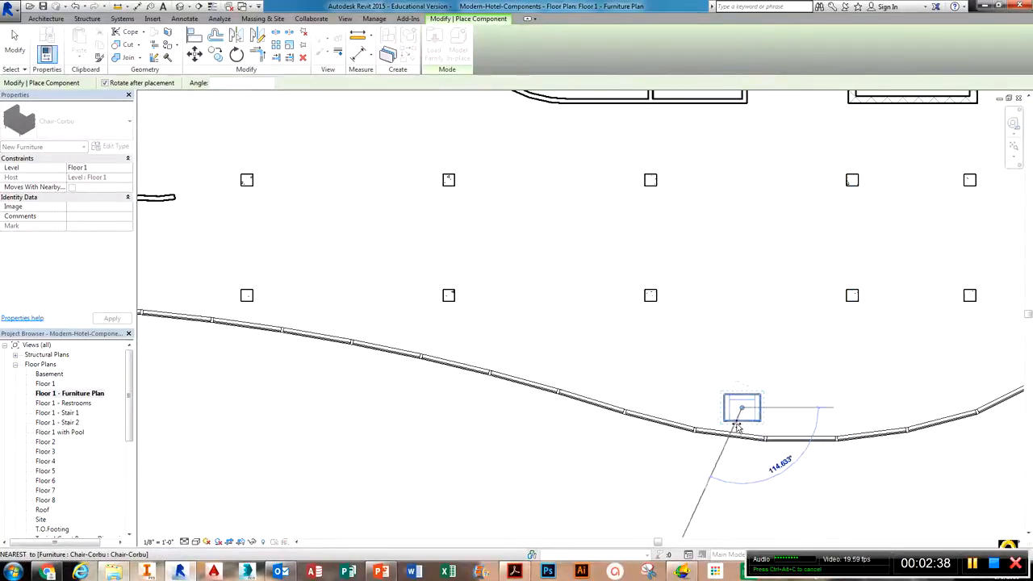
click(741, 427)
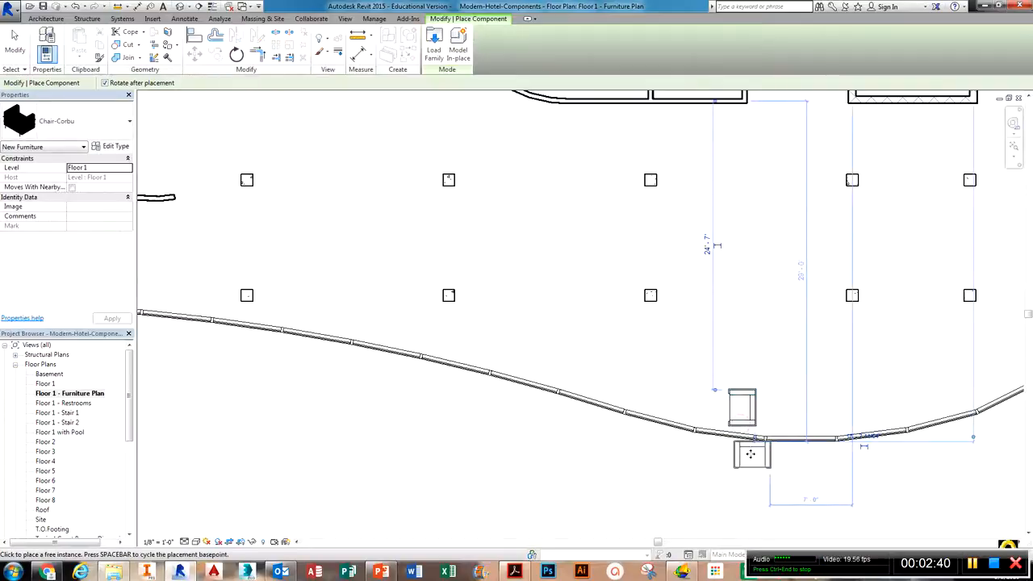
key(ctrl+z)
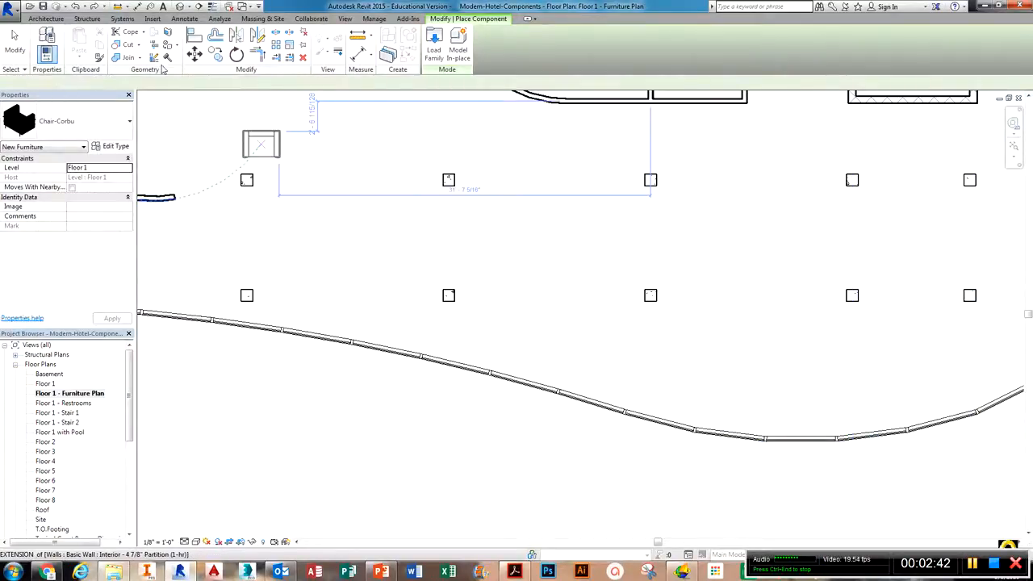
click(731, 397)
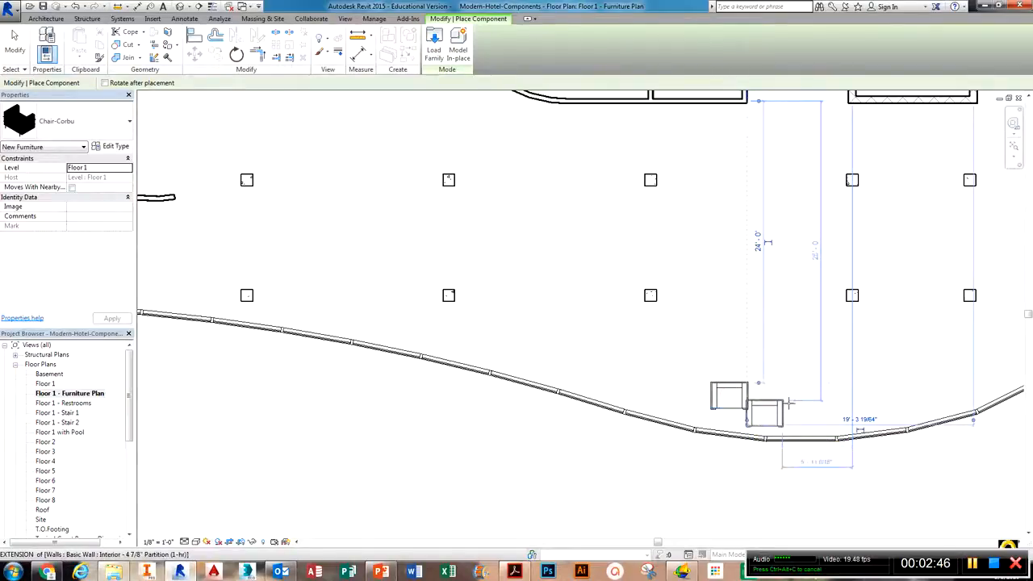
key(ctrl+z)
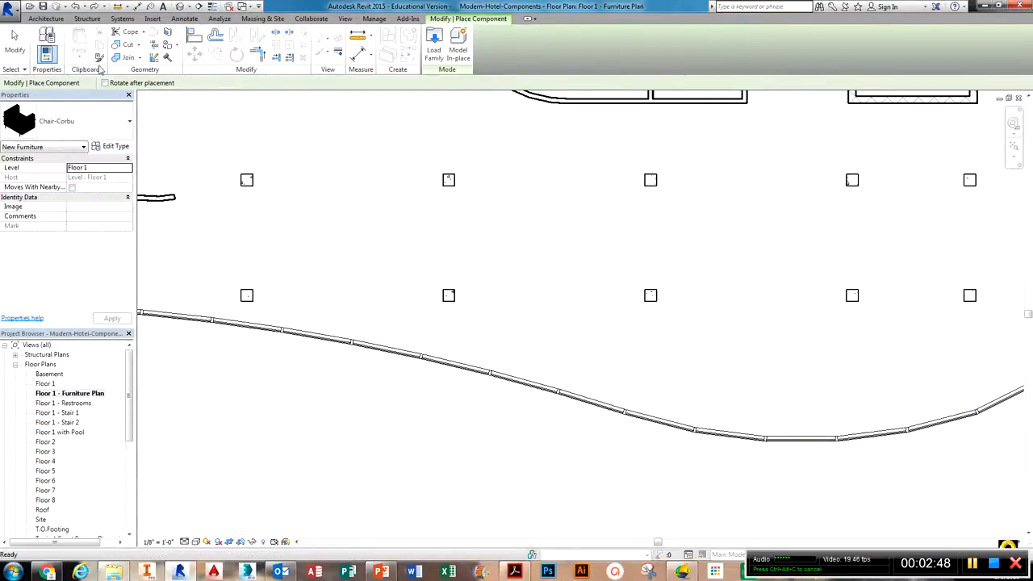
Place two Chair-Corbu chairs by the curved south wall, each turned 180°.
click(105, 83)
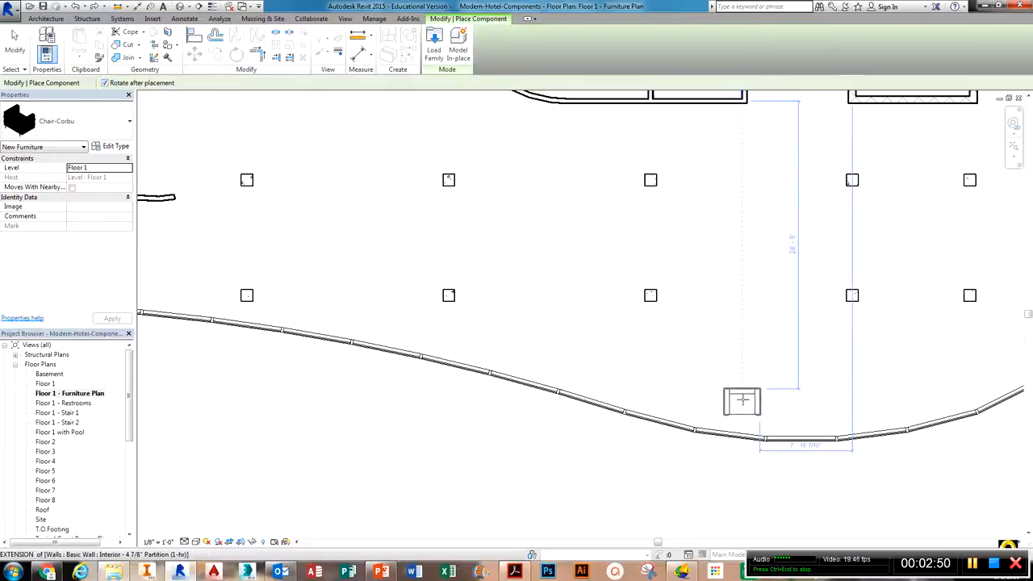
click(729, 391)
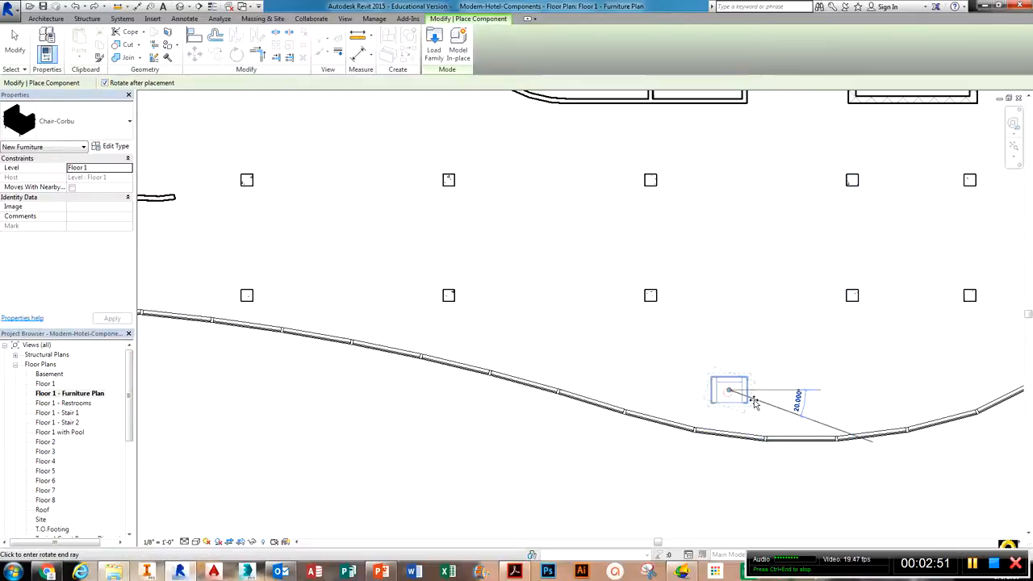
click(655, 391)
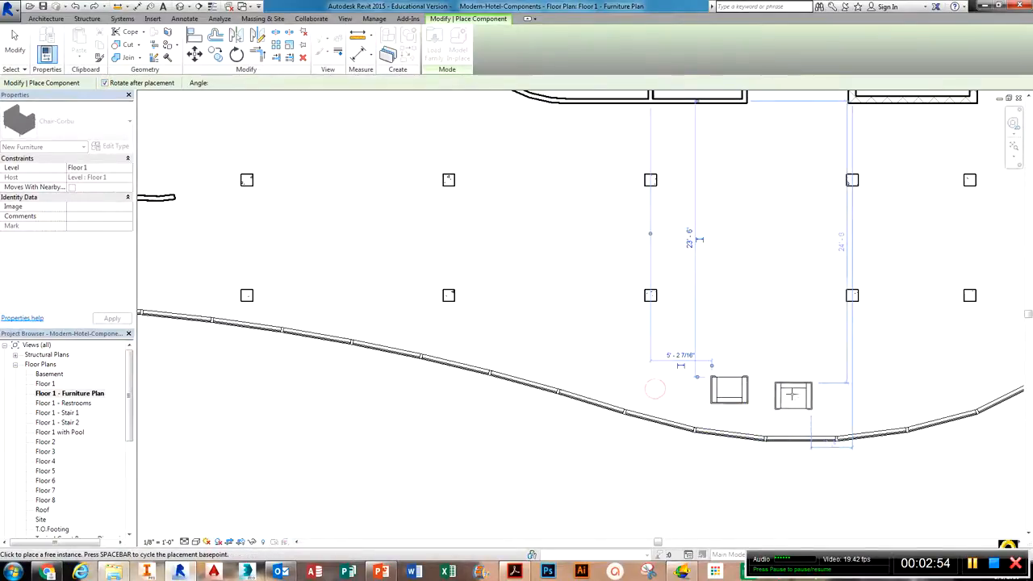
click(793, 390)
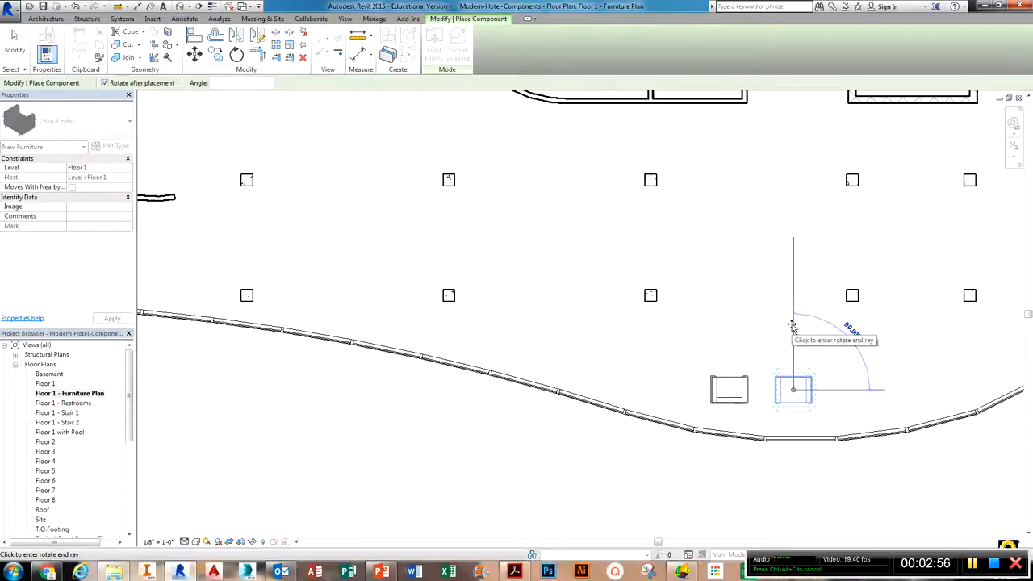
click(678, 389)
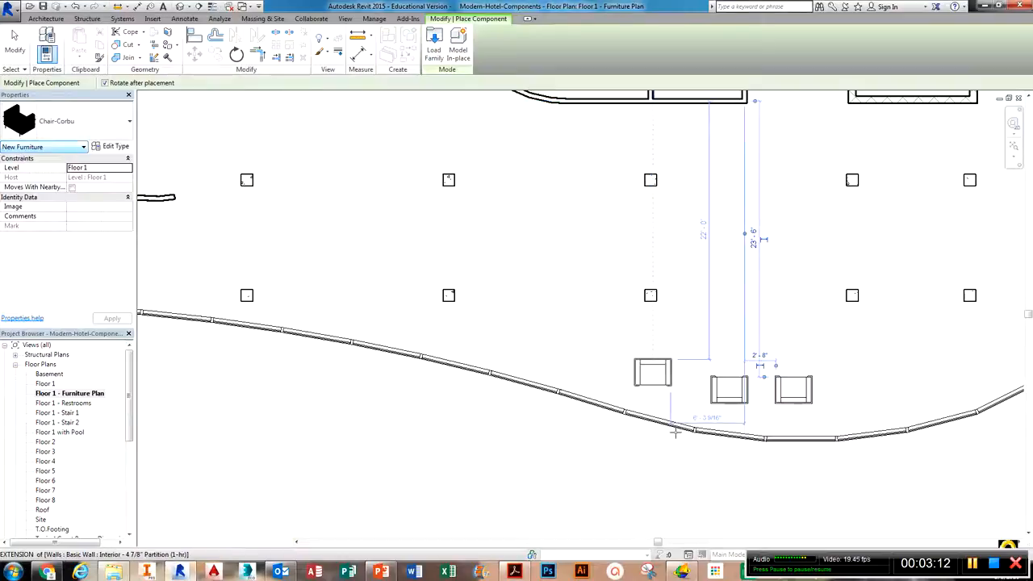
middle_drag(728, 418, 634, 413)
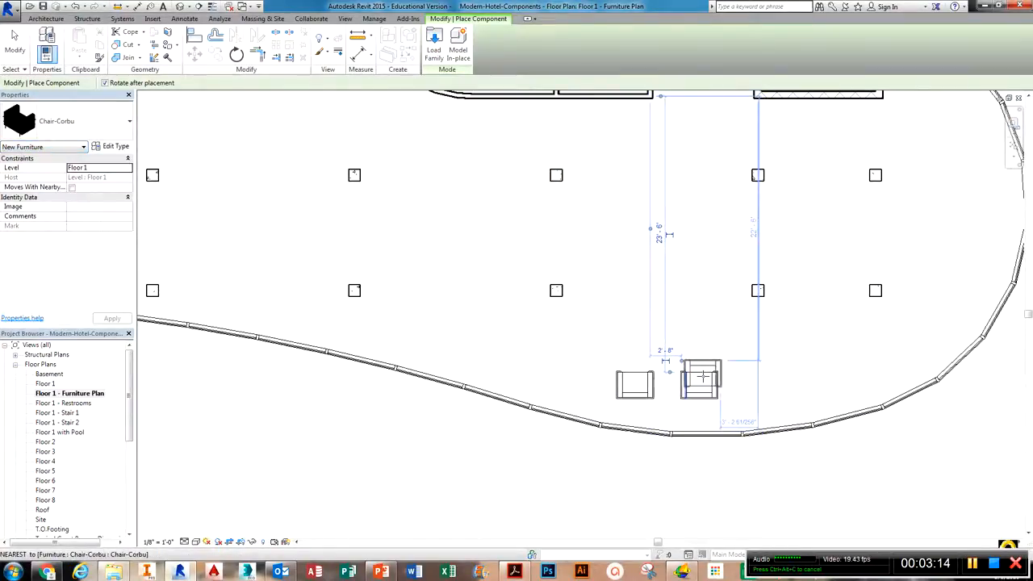
key(Escape)
key(Escape)
Open the Floor 1 plan view.
double_click(55, 385)
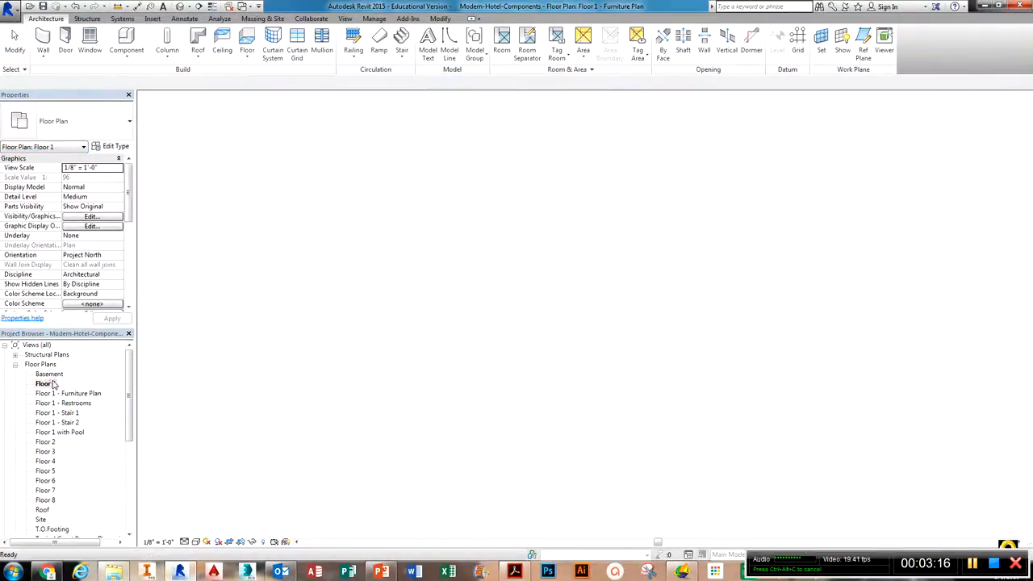
middle_drag(754, 415, 680, 410)
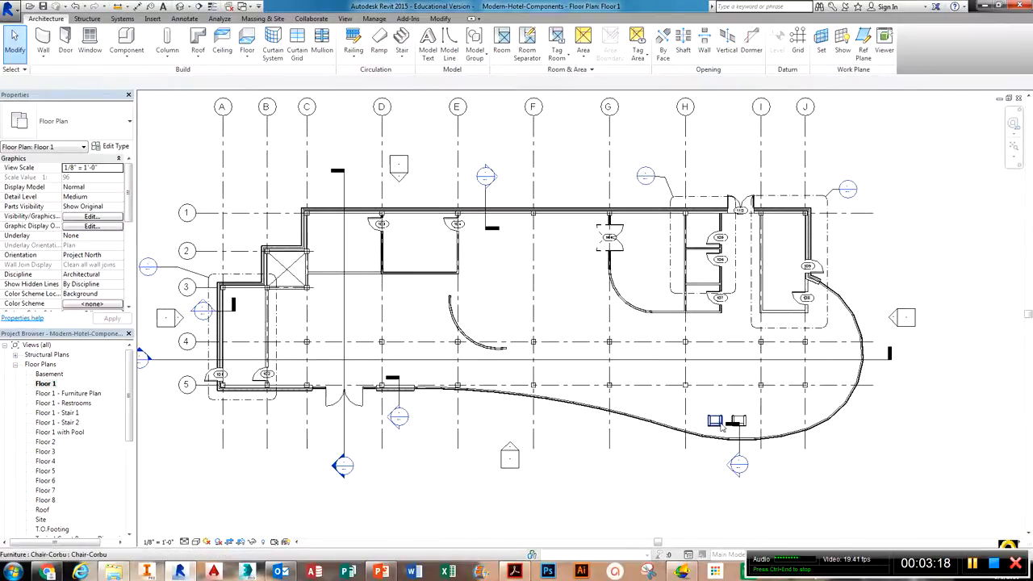
scroll(721, 428, up, 3)
scroll(721, 428, down, 3)
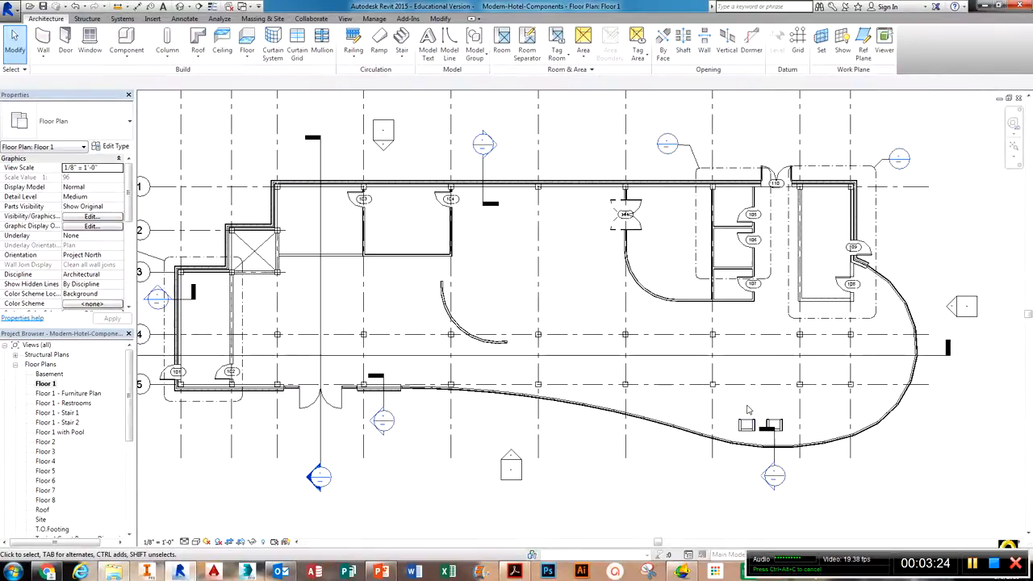
Turn off Furniture and Furniture Systems in Floor 1's Visibility/Graphics, then reopen the furniture plan.
key(v)
key(v)
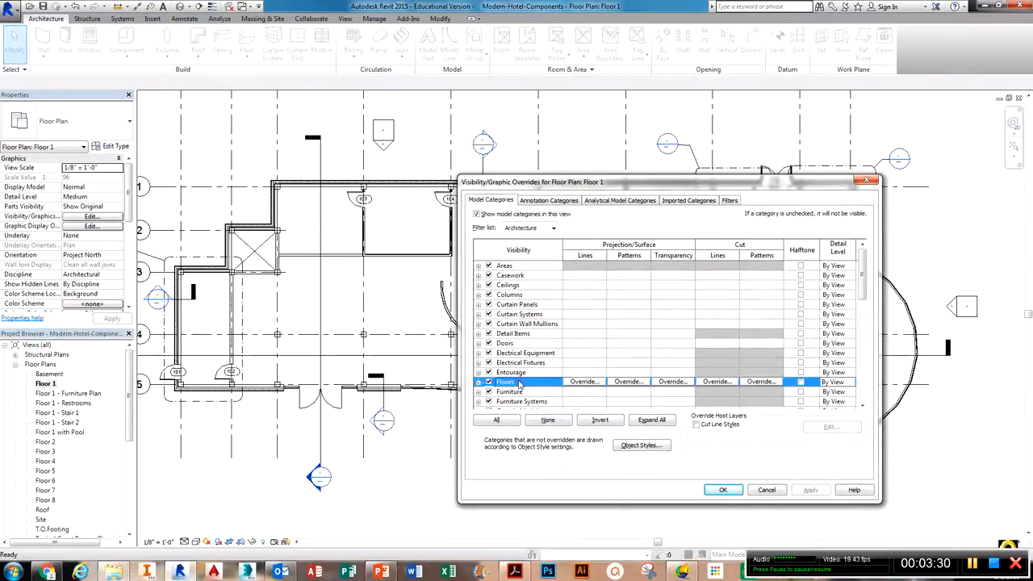
scroll(532, 374, down, 1)
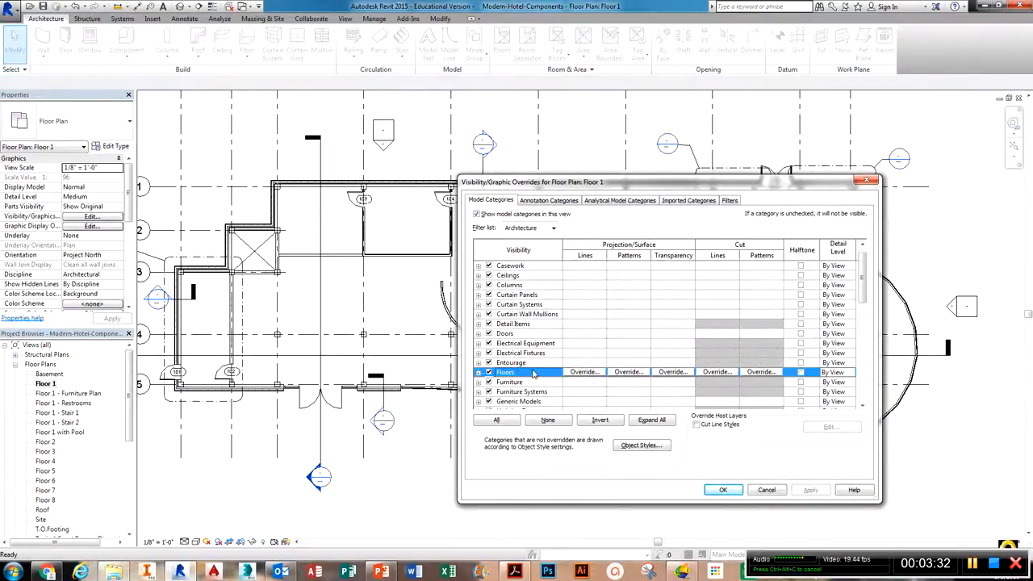
click(488, 382)
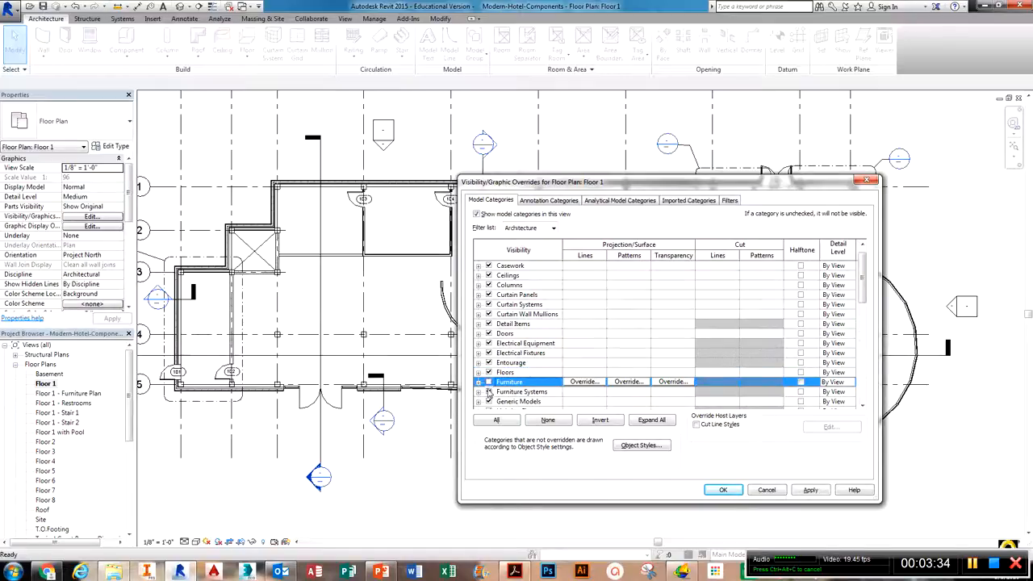
click(488, 391)
scroll(496, 390, up, 1)
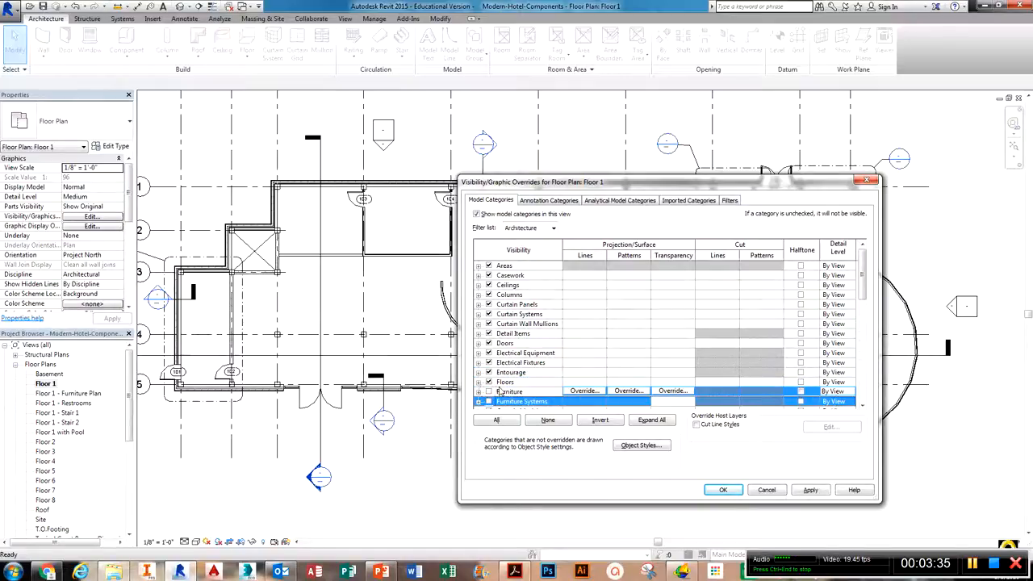
click(488, 275)
click(723, 489)
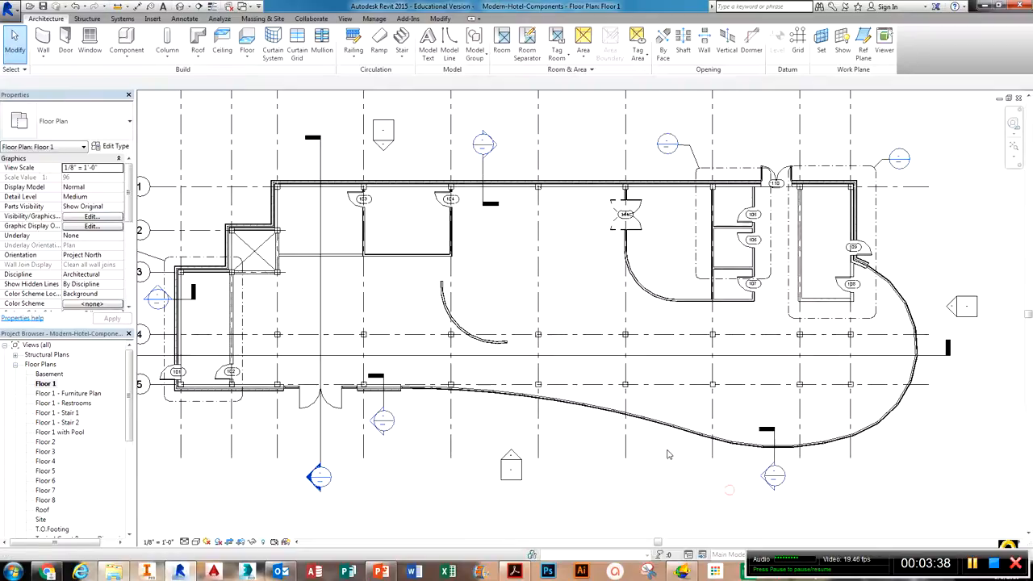
double_click(97, 394)
Zoom and pan to the breakfast area and start placing another component.
scroll(707, 480, down, 3)
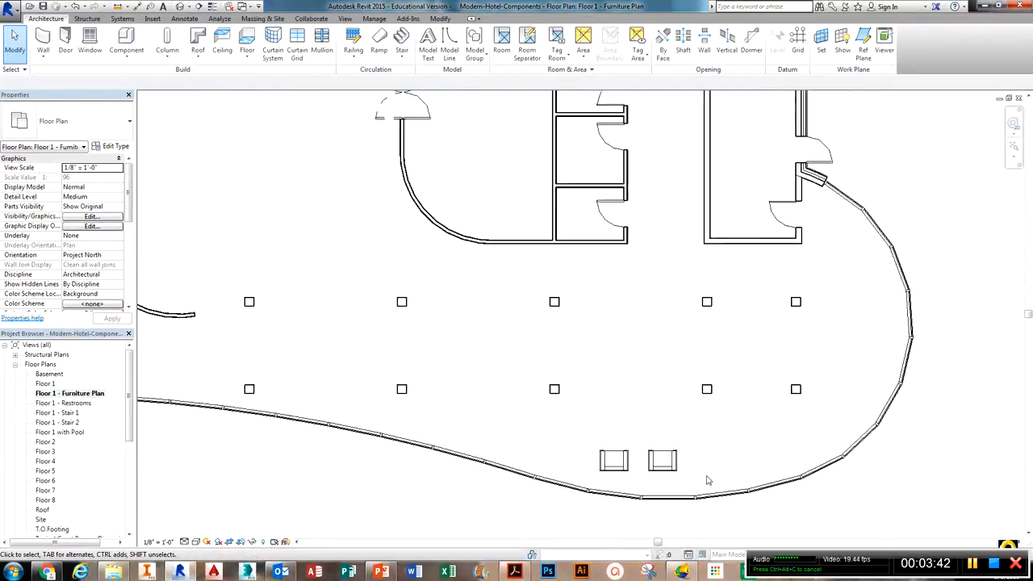
scroll(706, 480, down, 2)
middle_drag(714, 460, 703, 402)
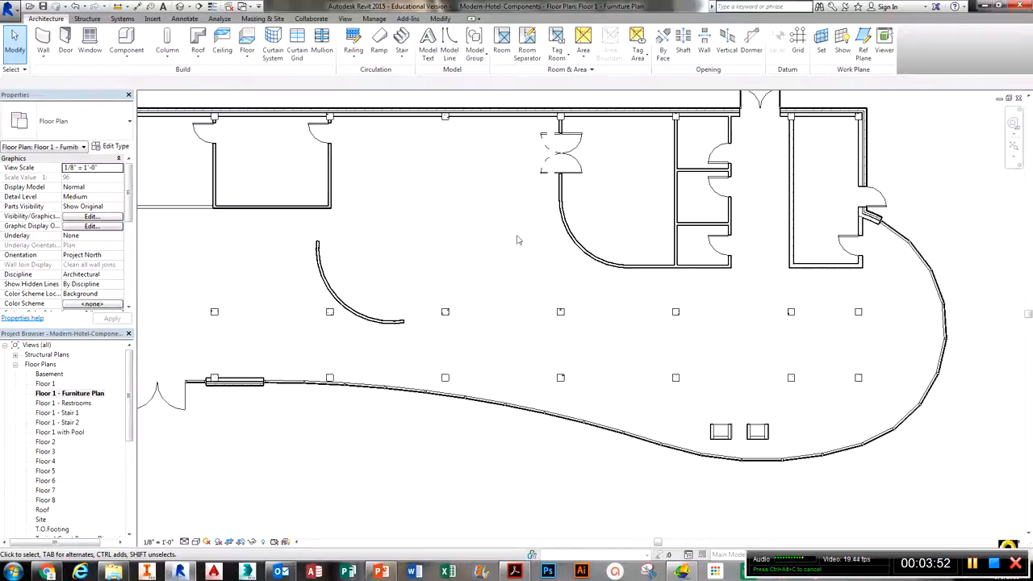
click(127, 39)
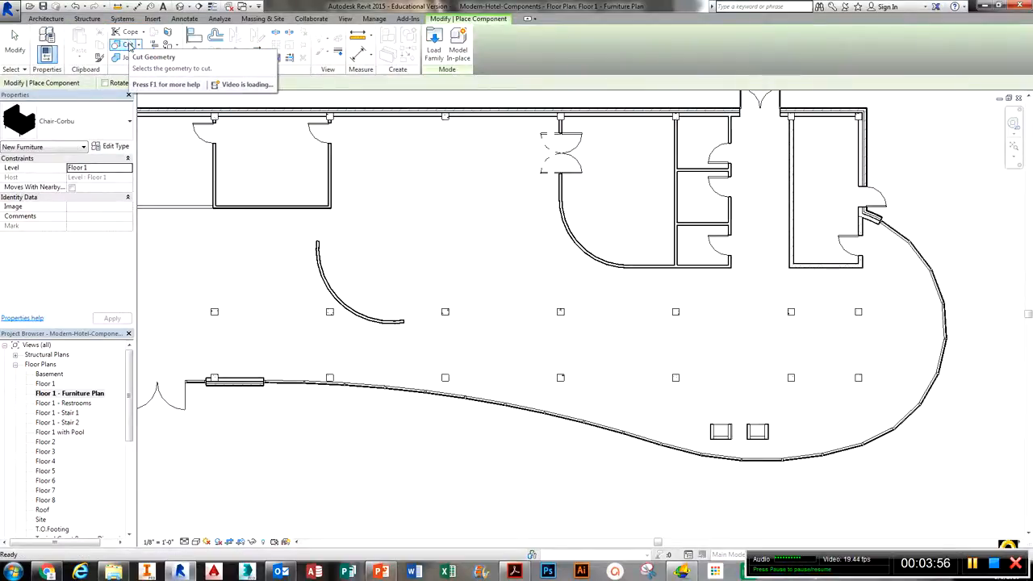
Load Table-Dining Round w Chairs.rfa from the Furniture > Tables library.
click(89, 126)
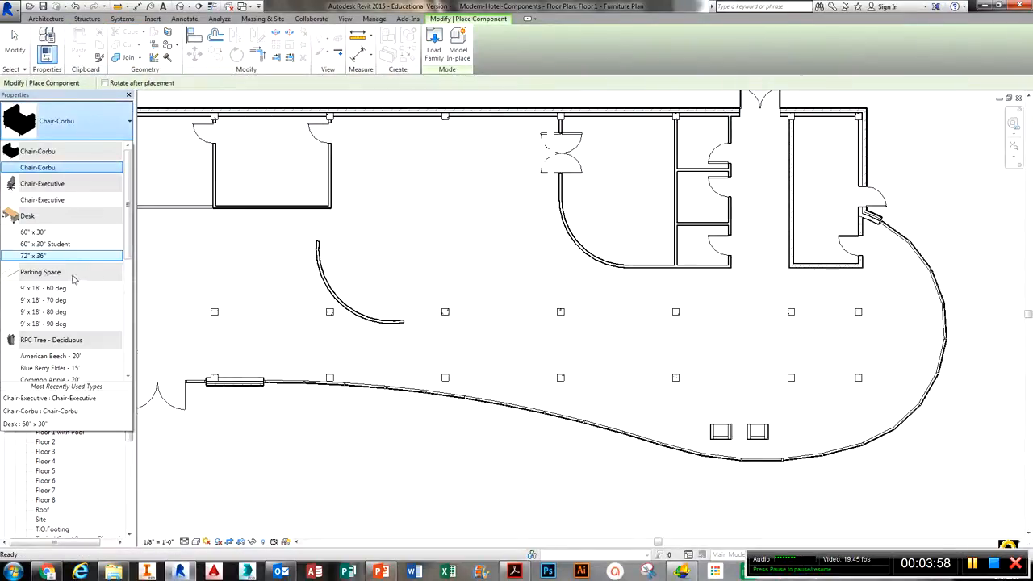
scroll(72, 278, down, 7)
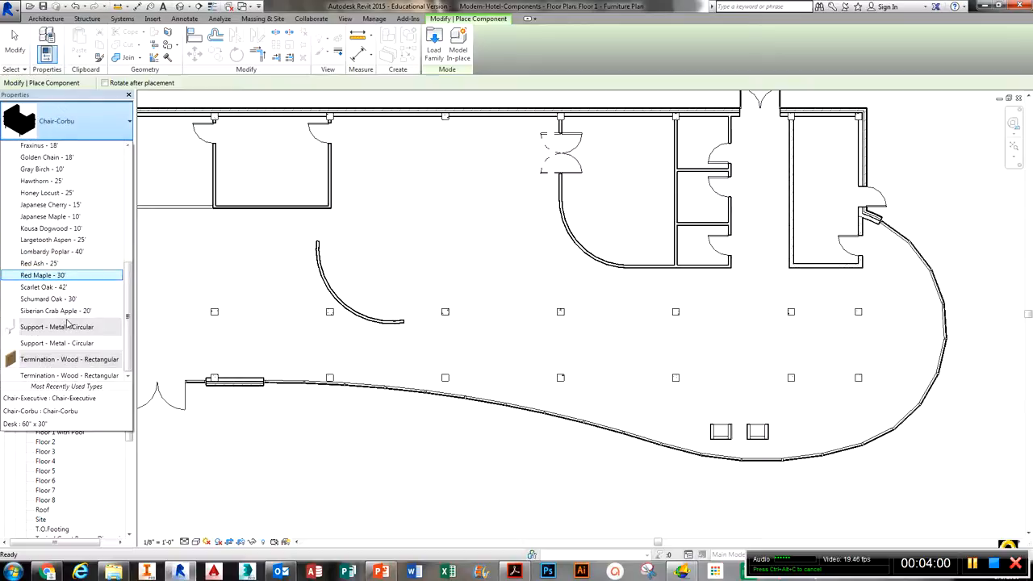
scroll(67, 323, up, 10)
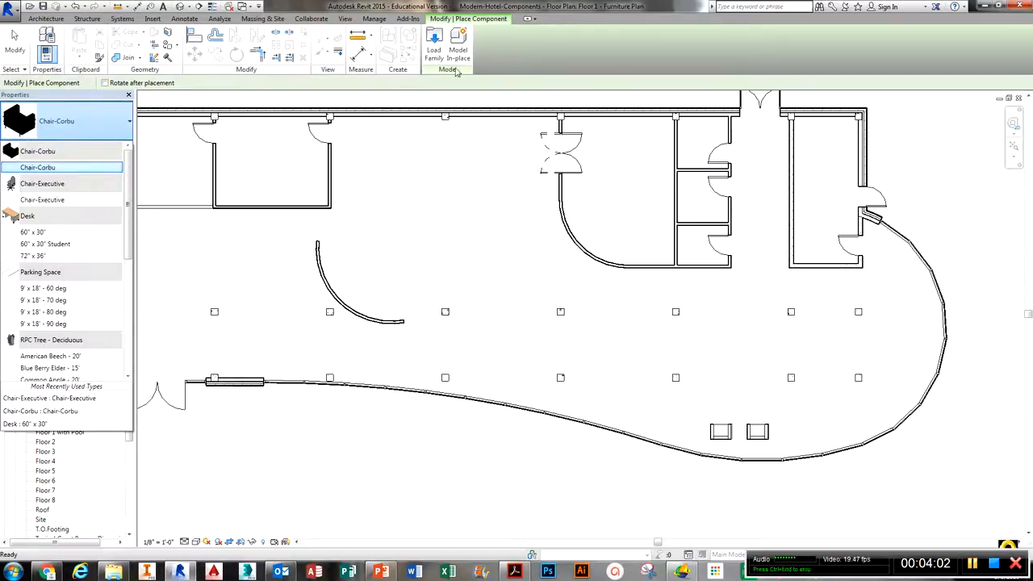
click(438, 50)
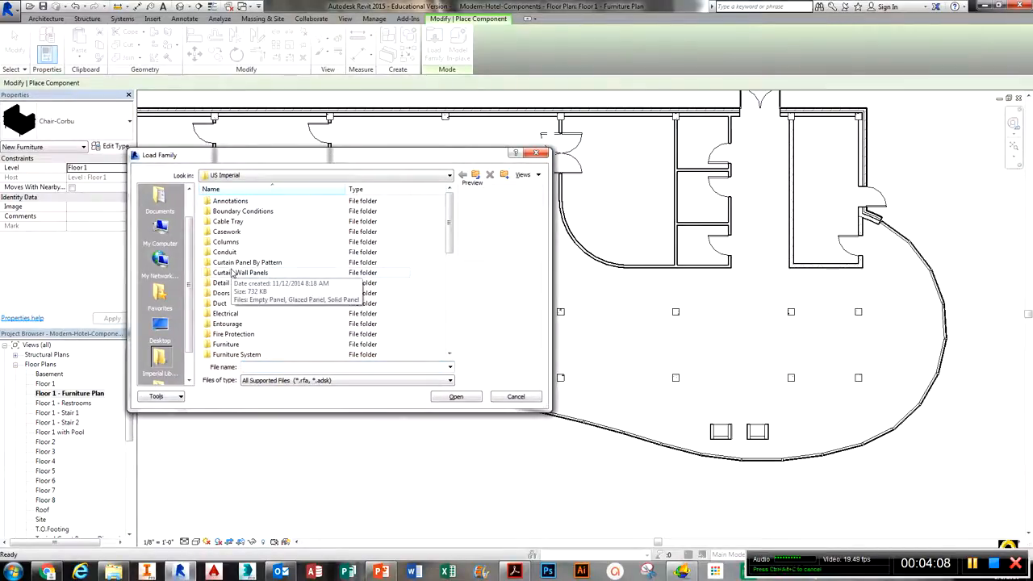
double_click(226, 344)
double_click(231, 231)
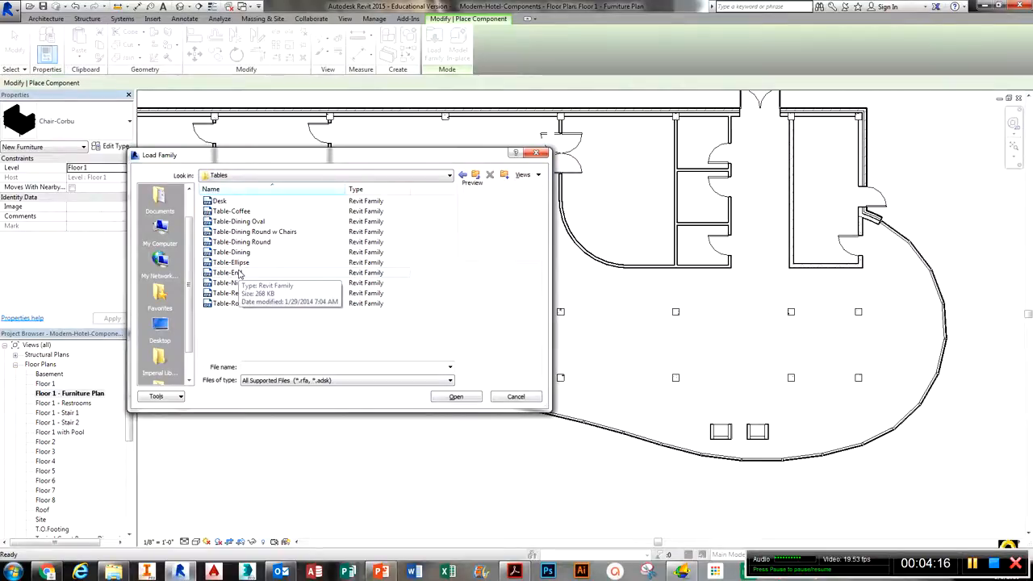
click(247, 233)
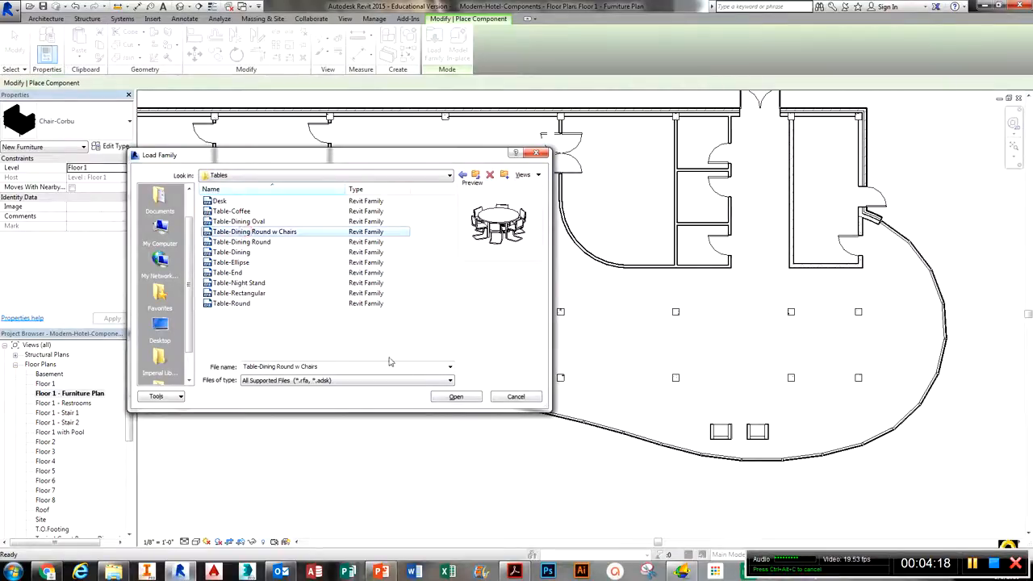
click(455, 399)
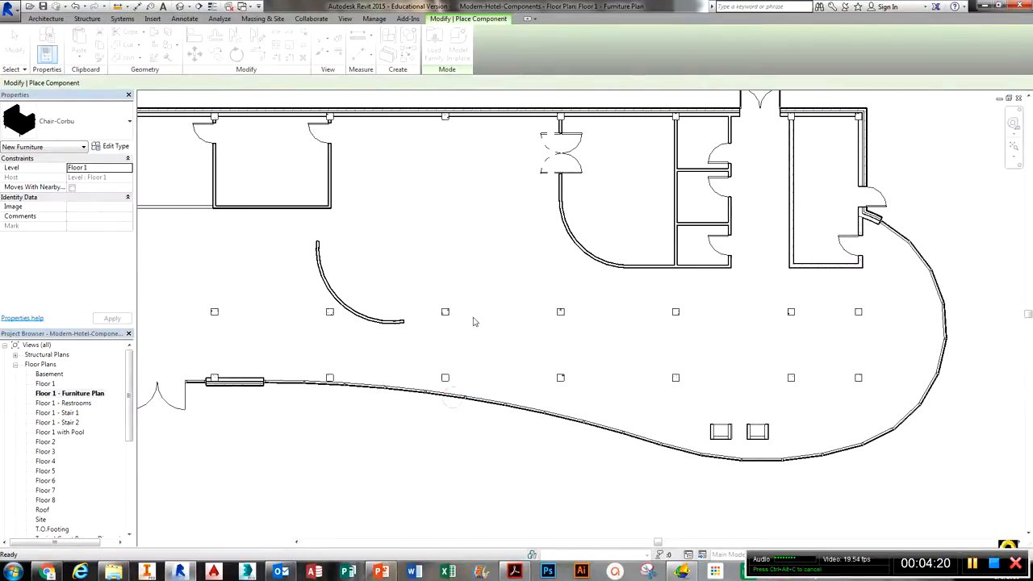
Check the instructions document, then move its window mostly off screen.
middle_drag(446, 299, 453, 300)
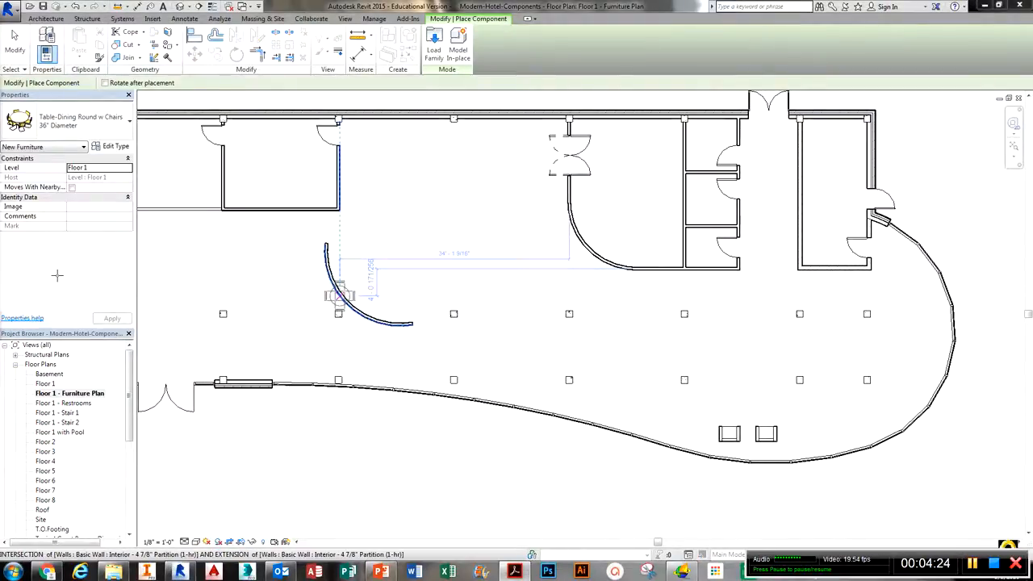
drag(0, 16, 117, 49)
click(357, 298)
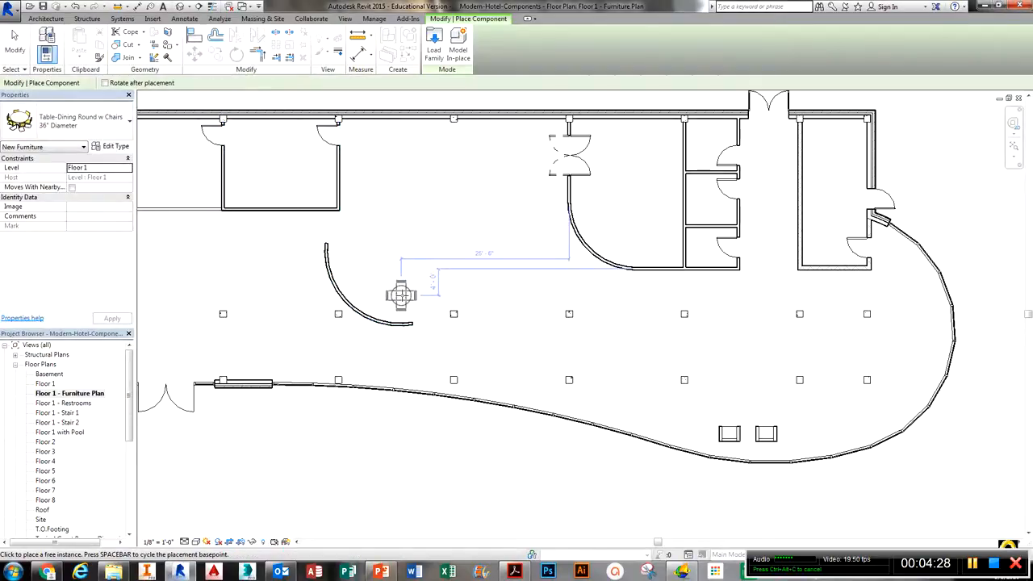
click(514, 571)
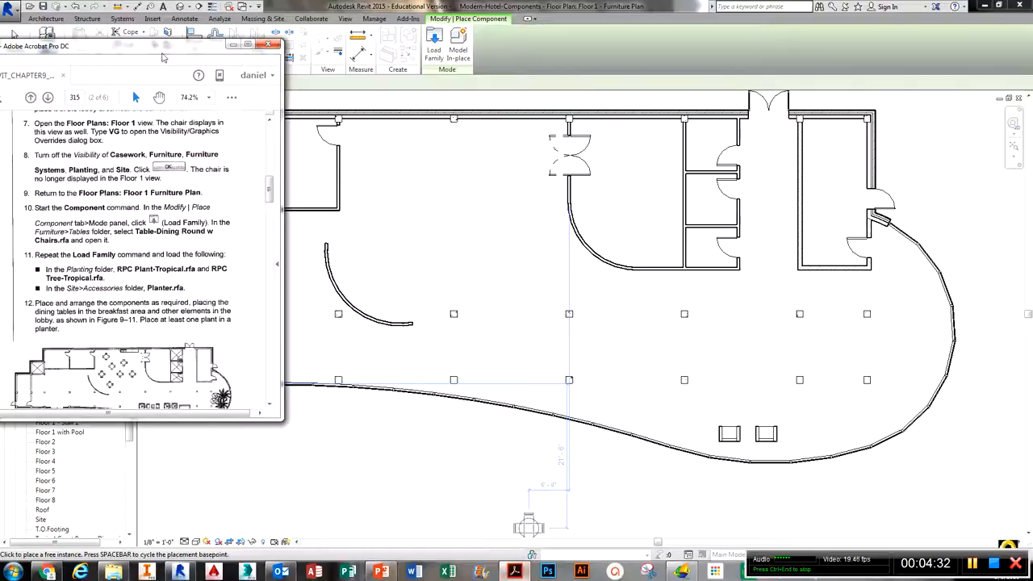
drag(162, 57, 16, 50)
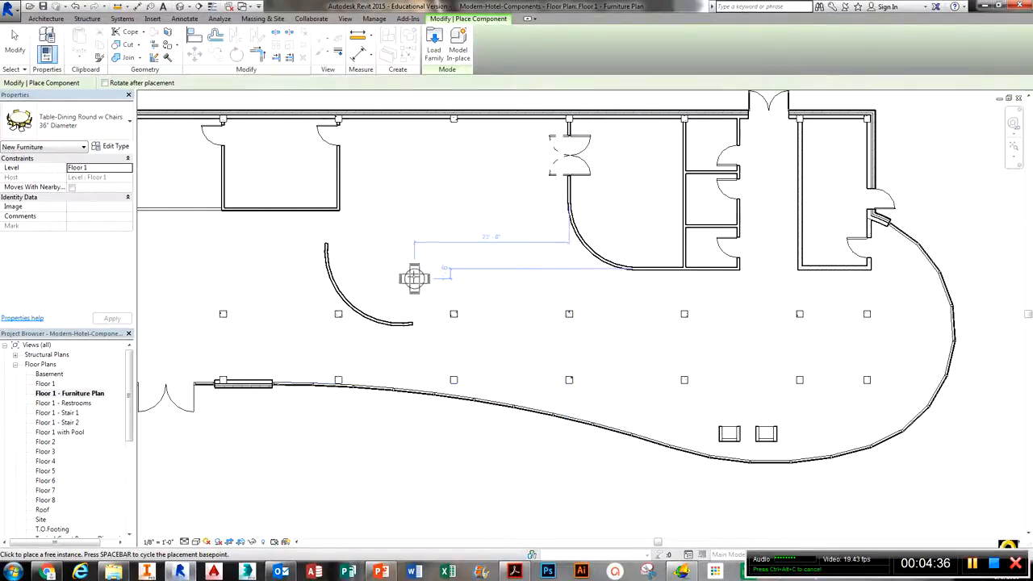
Place seven round dining tables with chairs across the dining area, adjusting one spacing dimension.
click(414, 278)
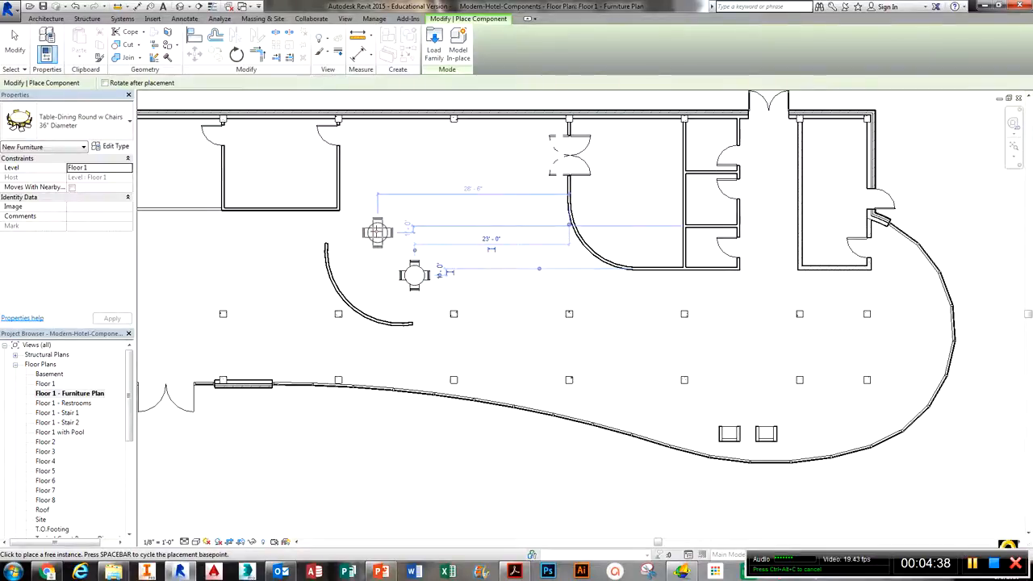
click(377, 232)
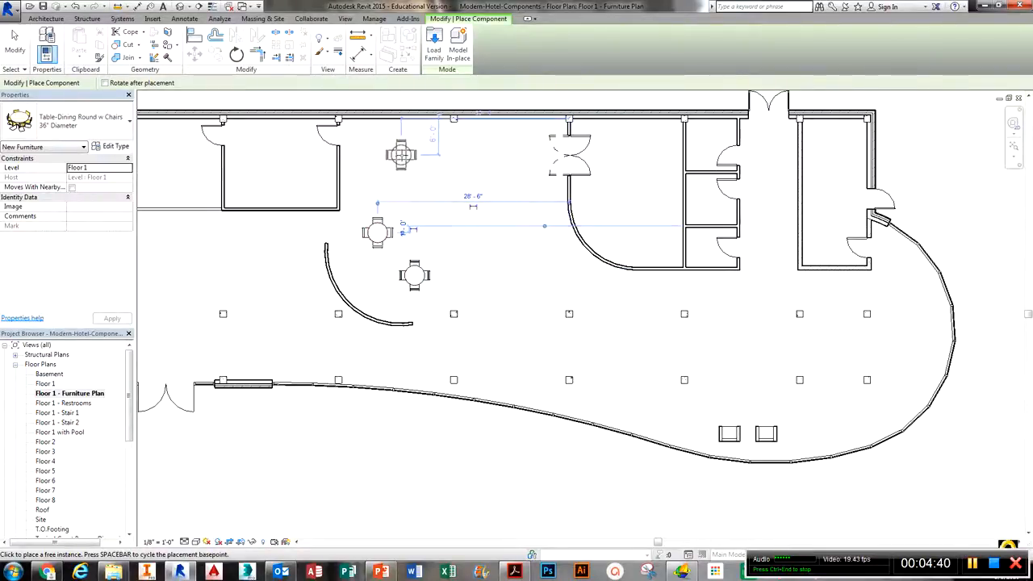
click(401, 153)
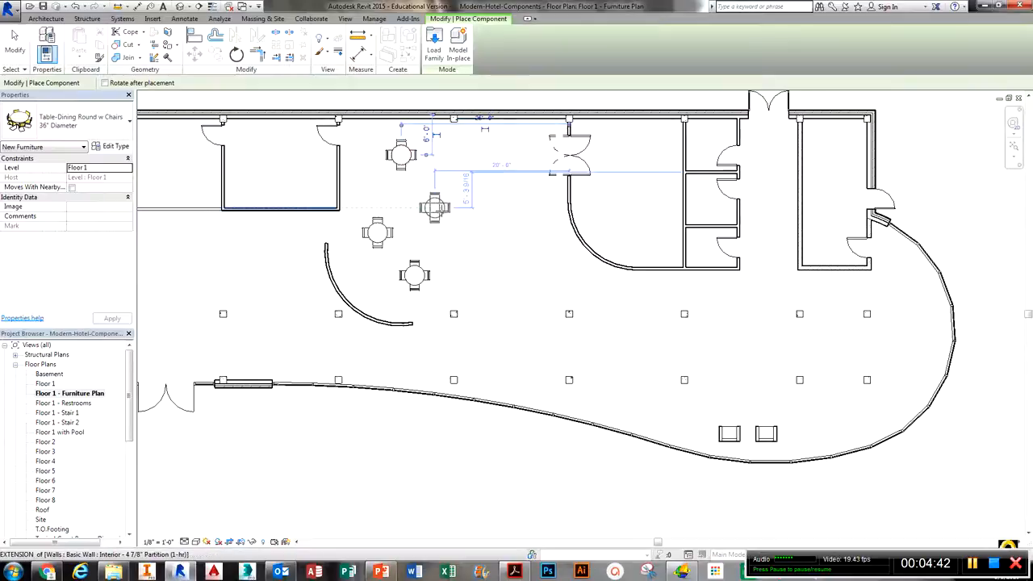
click(441, 207)
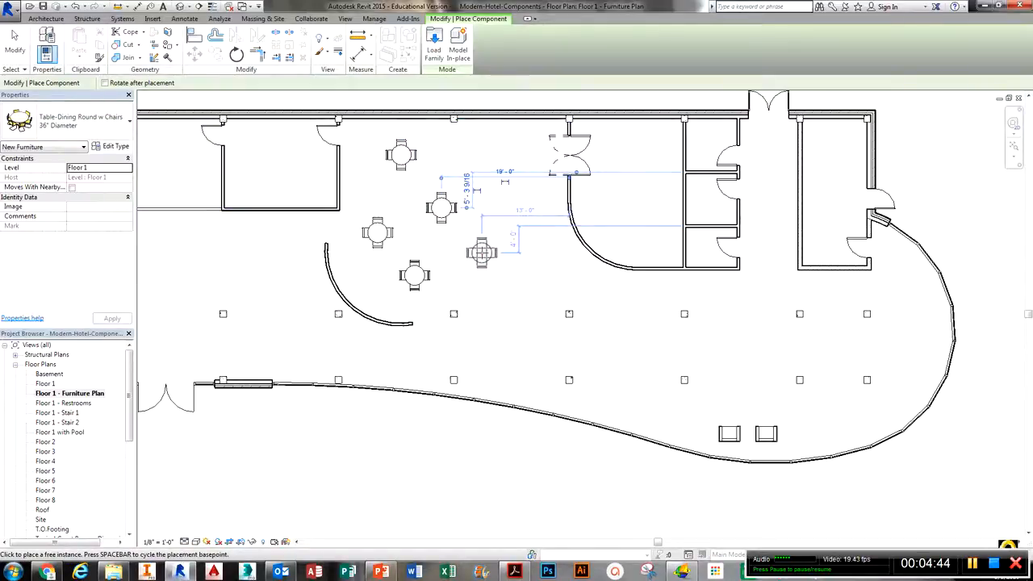
click(482, 253)
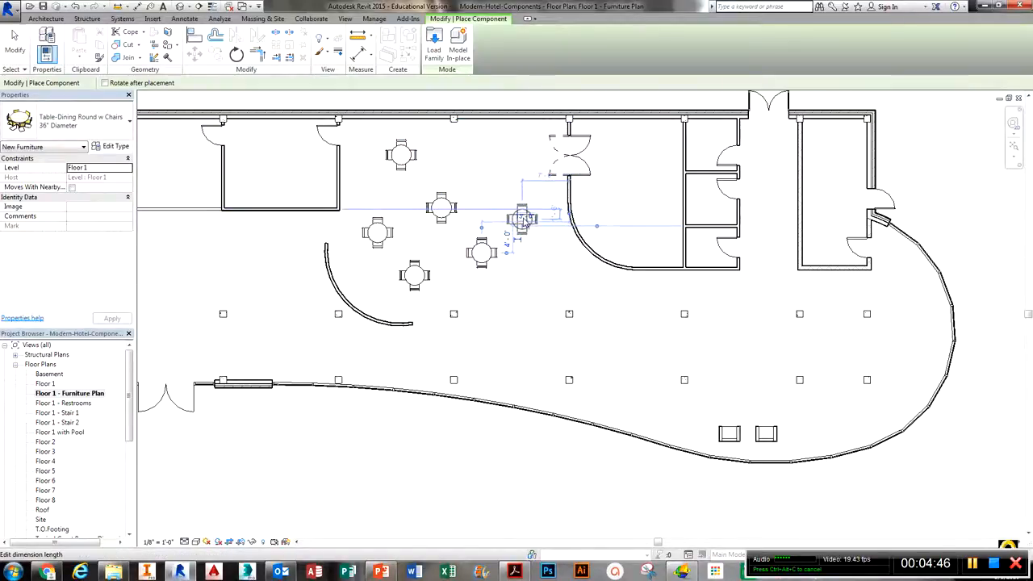
click(512, 206)
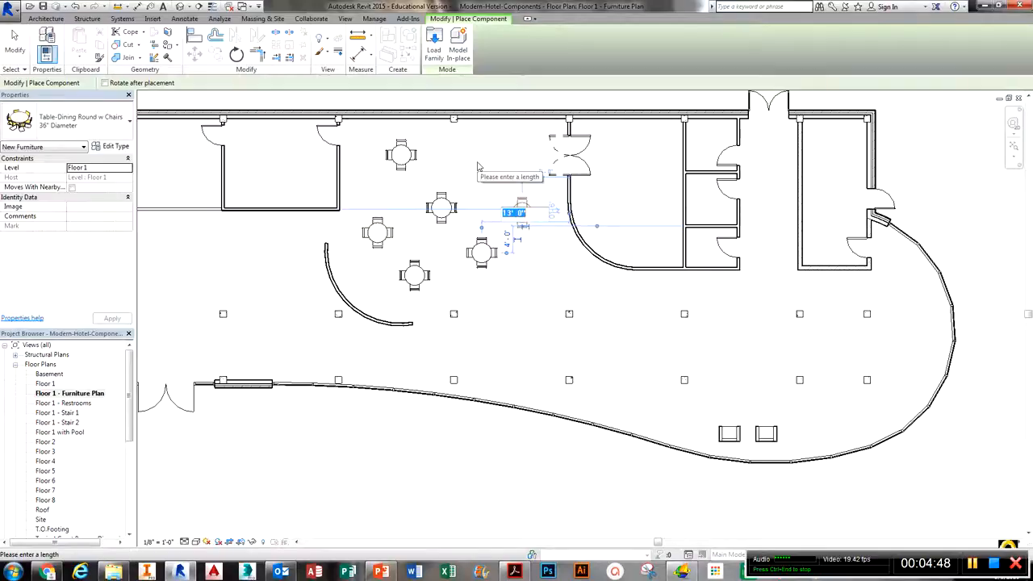
click(484, 172)
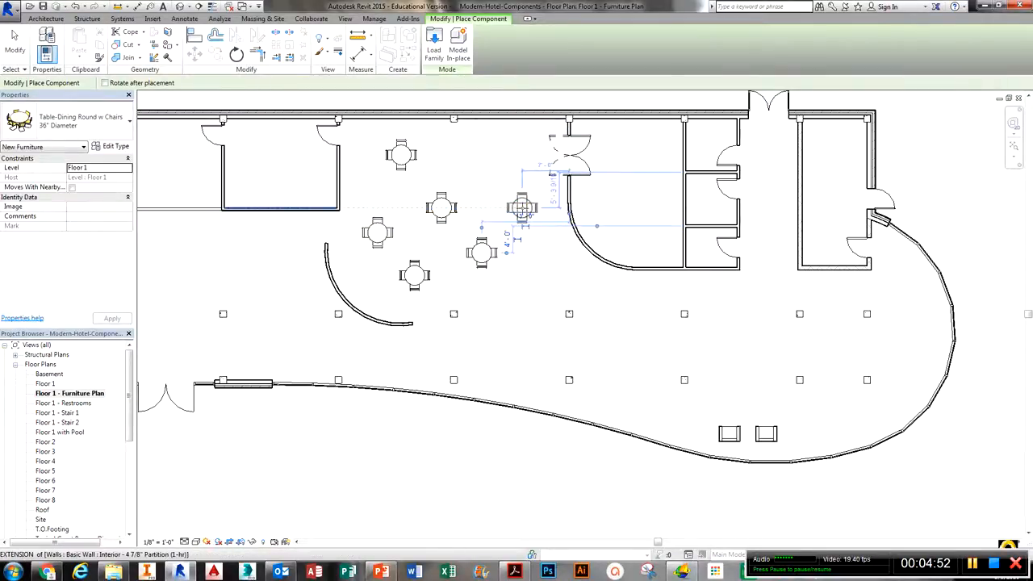
click(518, 208)
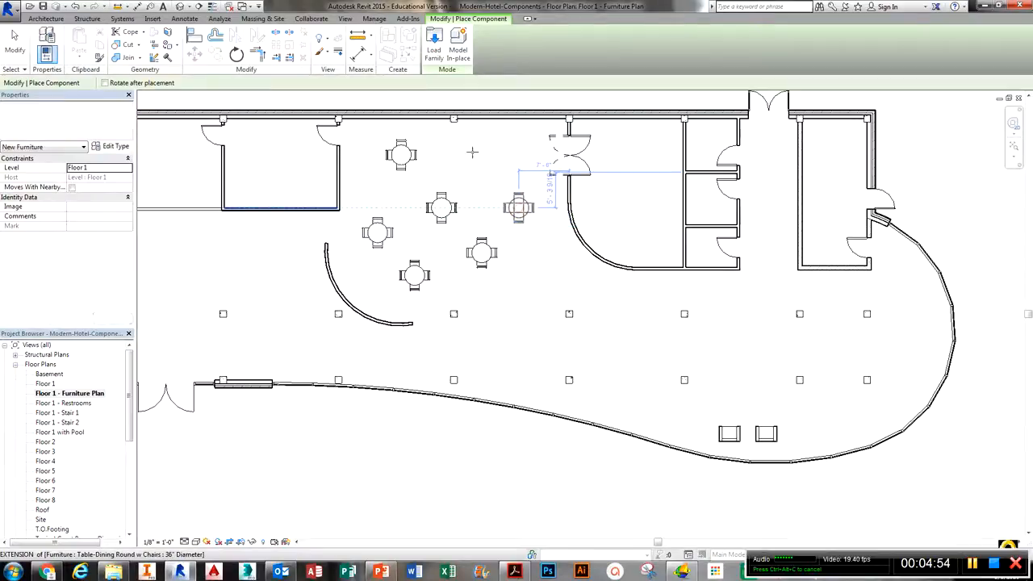
click(477, 153)
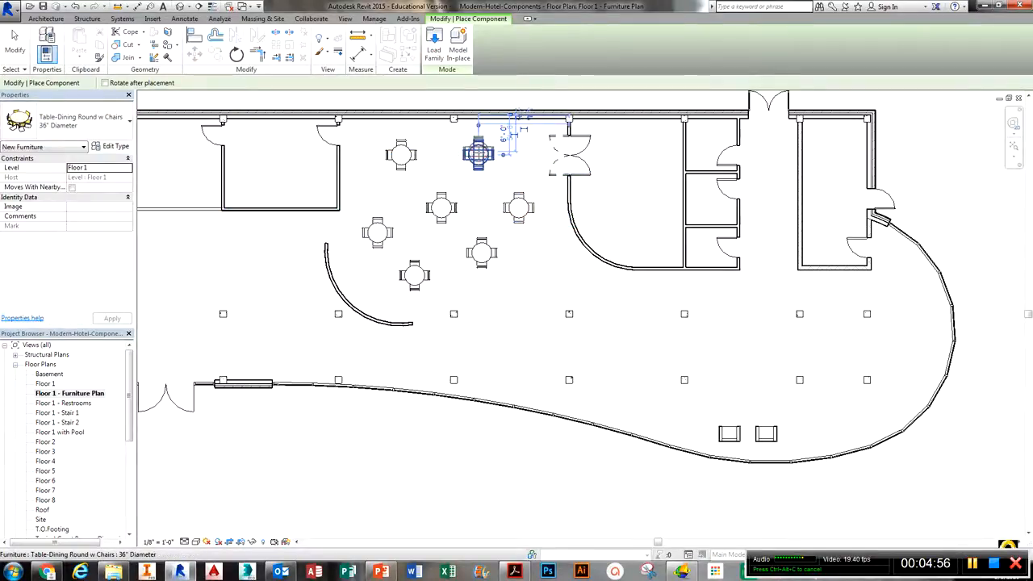
middle_drag(559, 294, 478, 181)
middle_drag(485, 239, 484, 349)
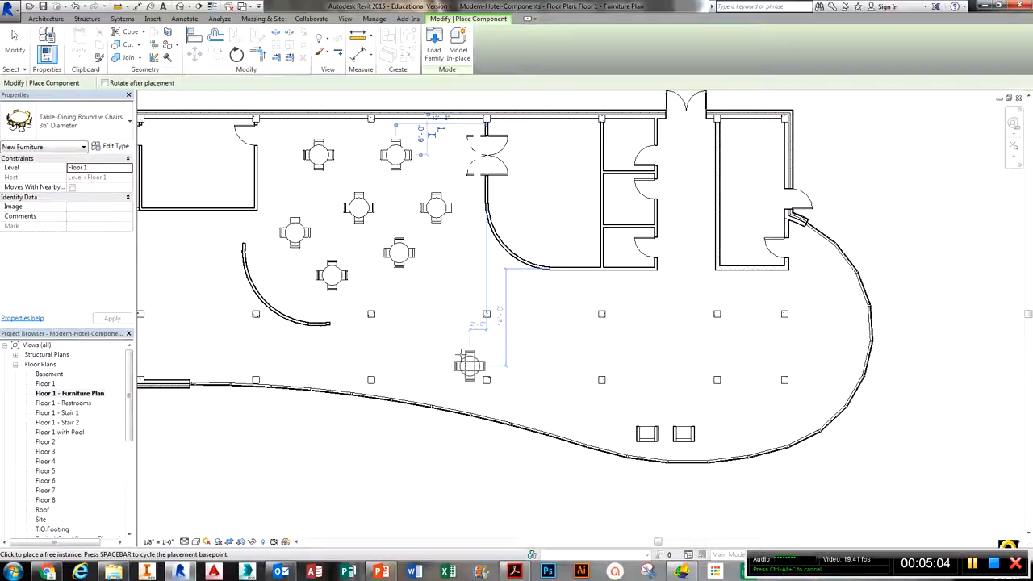
key(Escape)
key(Escape)
middle_drag(527, 417, 458, 333)
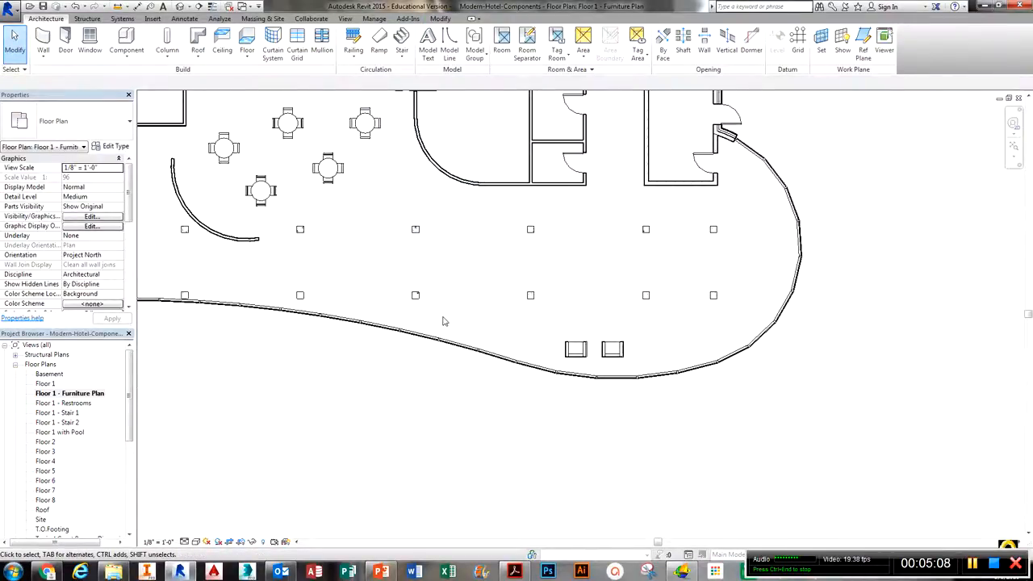
Load the RPC Plant - Tropical family from the Planting library.
middle_drag(600, 317, 567, 374)
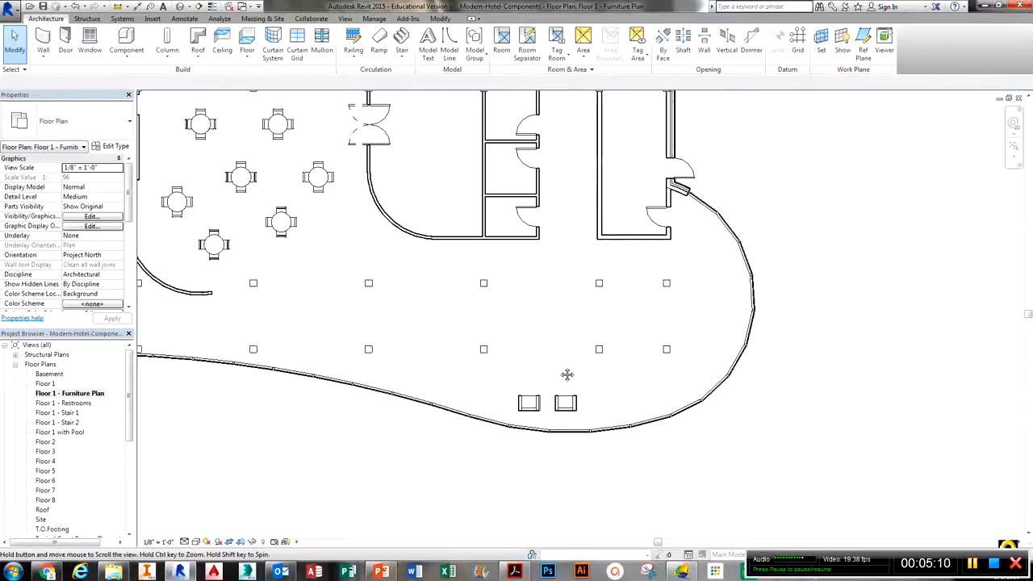
click(127, 51)
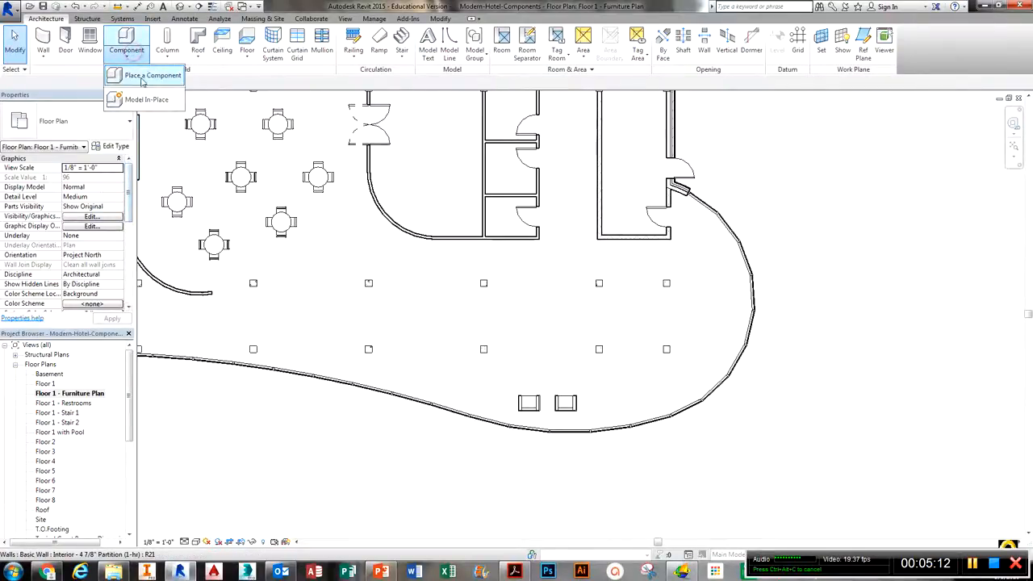
click(144, 76)
click(436, 53)
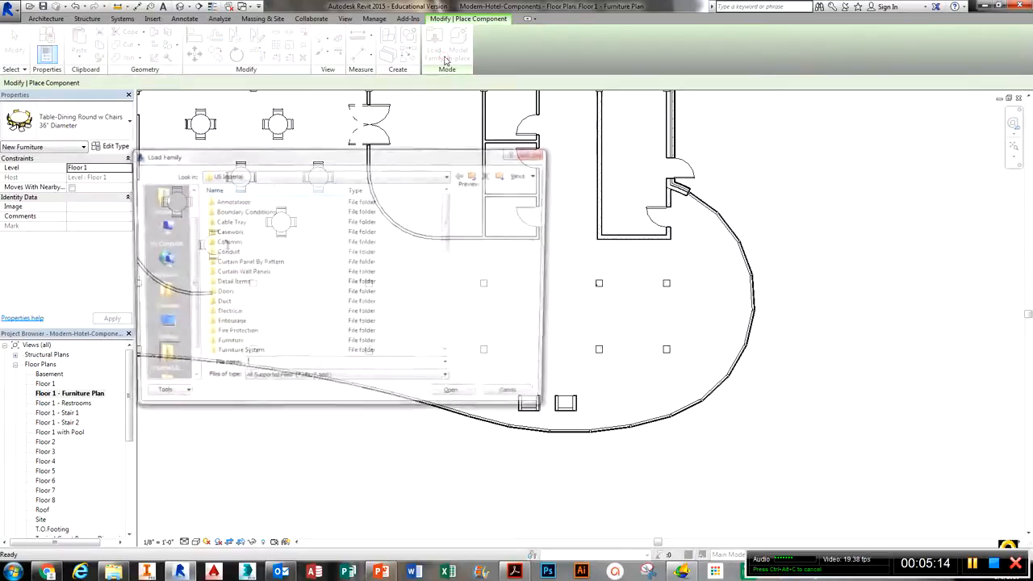
click(228, 323)
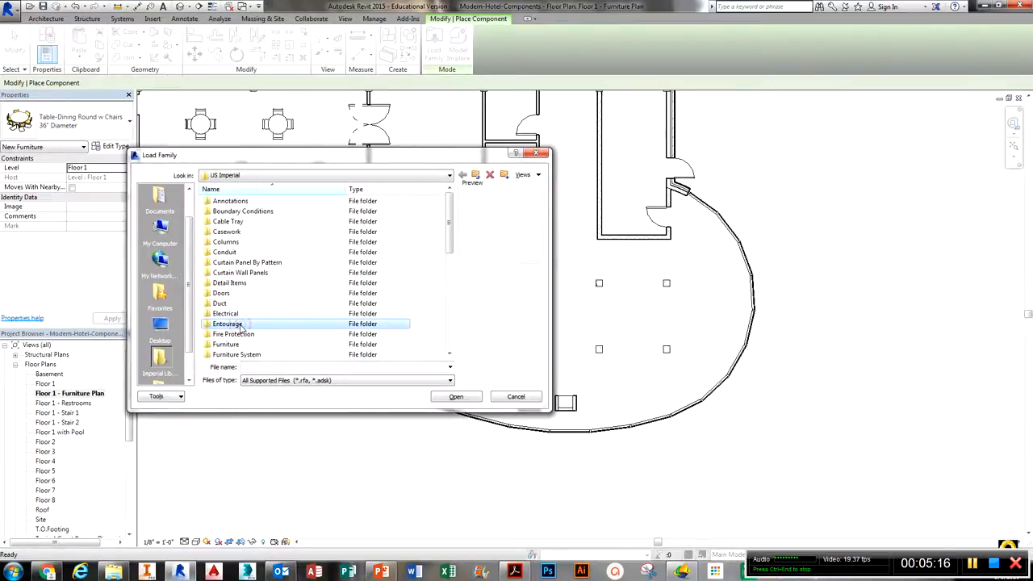
scroll(240, 327, down, 5)
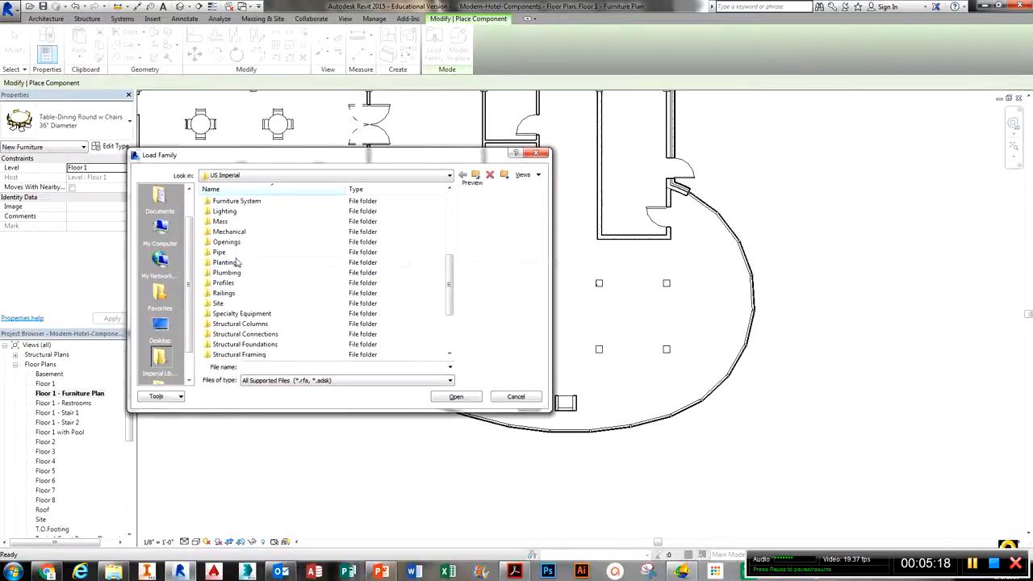
double_click(226, 262)
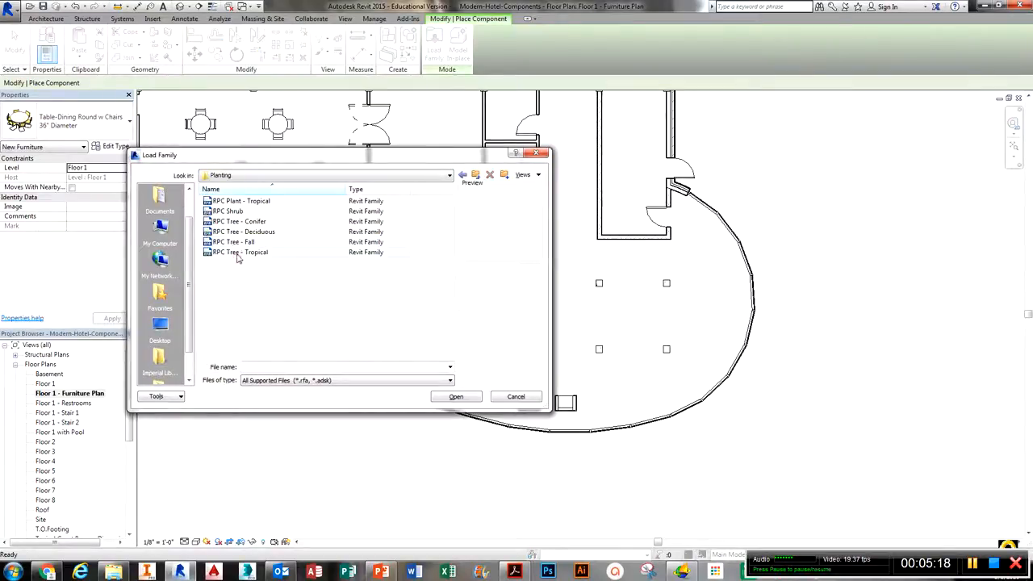
click(242, 202)
click(456, 396)
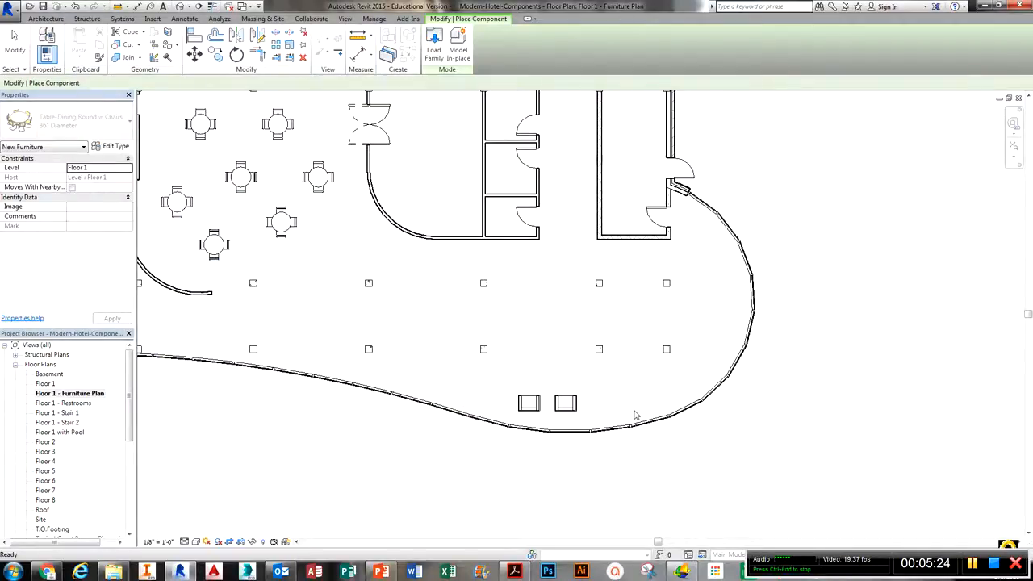
Place two agave plants beside the curved exterior wall.
middle_drag(647, 403, 627, 384)
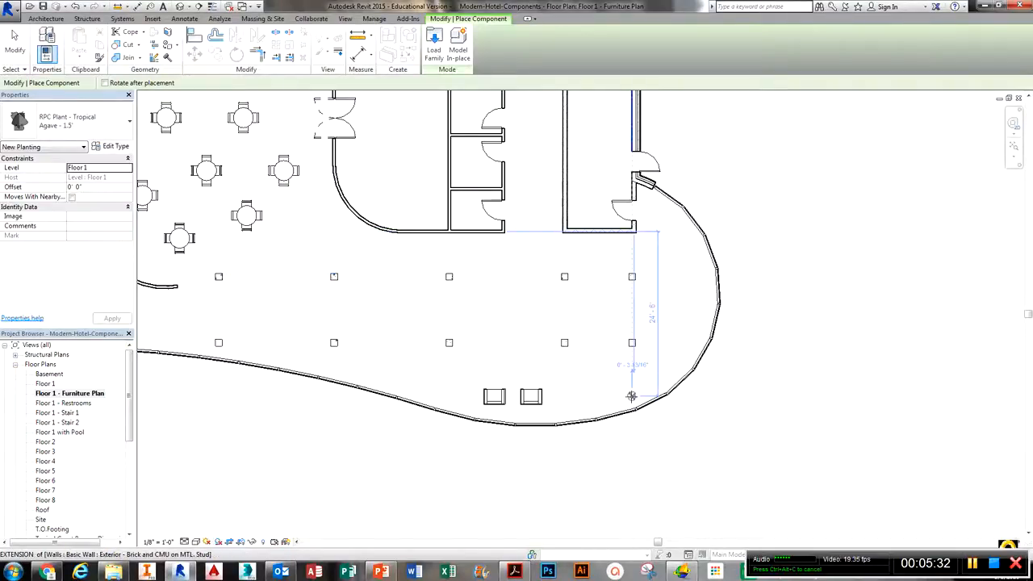
click(603, 402)
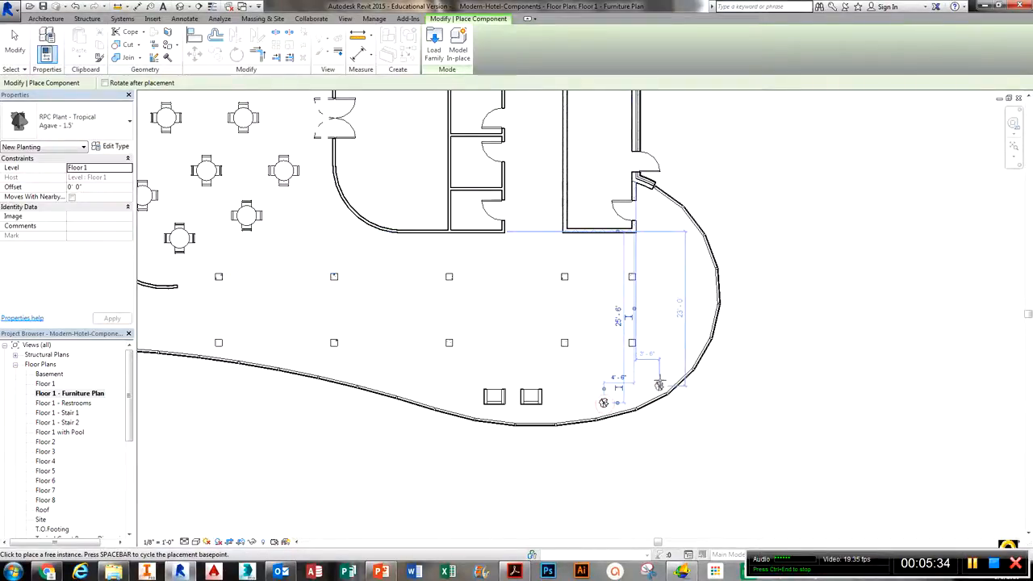
click(661, 373)
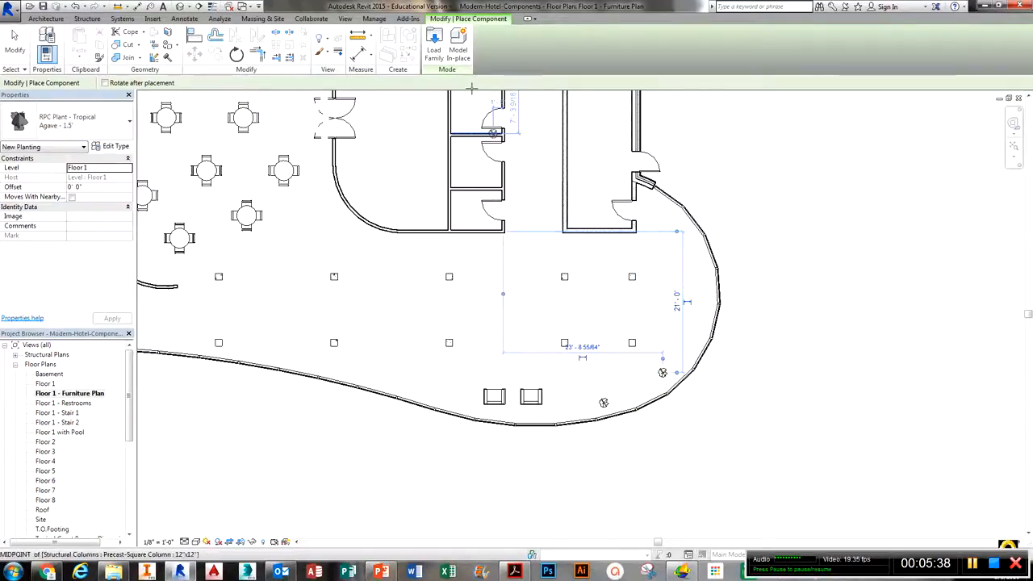
click(434, 47)
Load the RPC Tree - Tropical family from the Planting library folder.
click(242, 332)
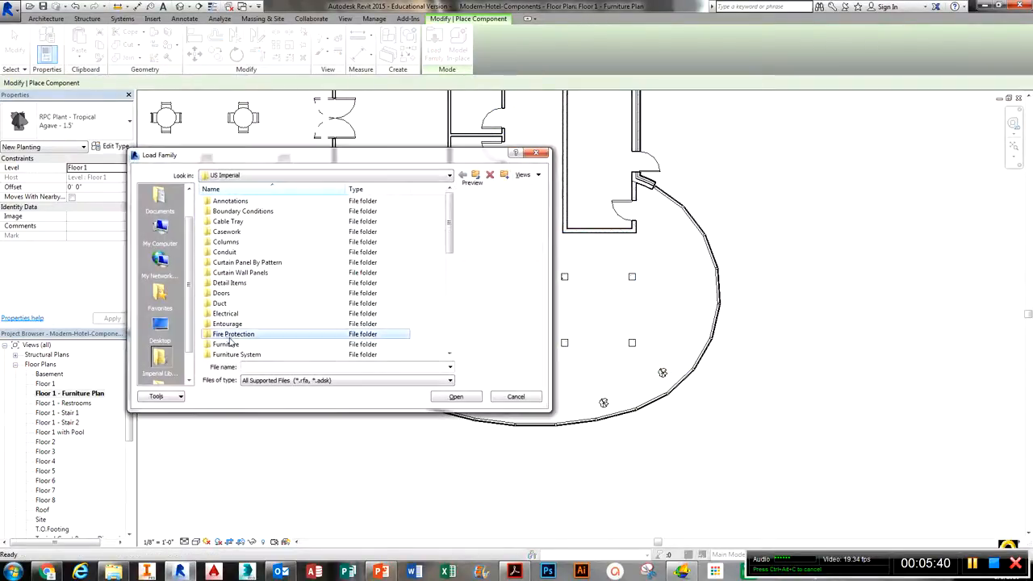
scroll(234, 339, down, 4)
double_click(230, 293)
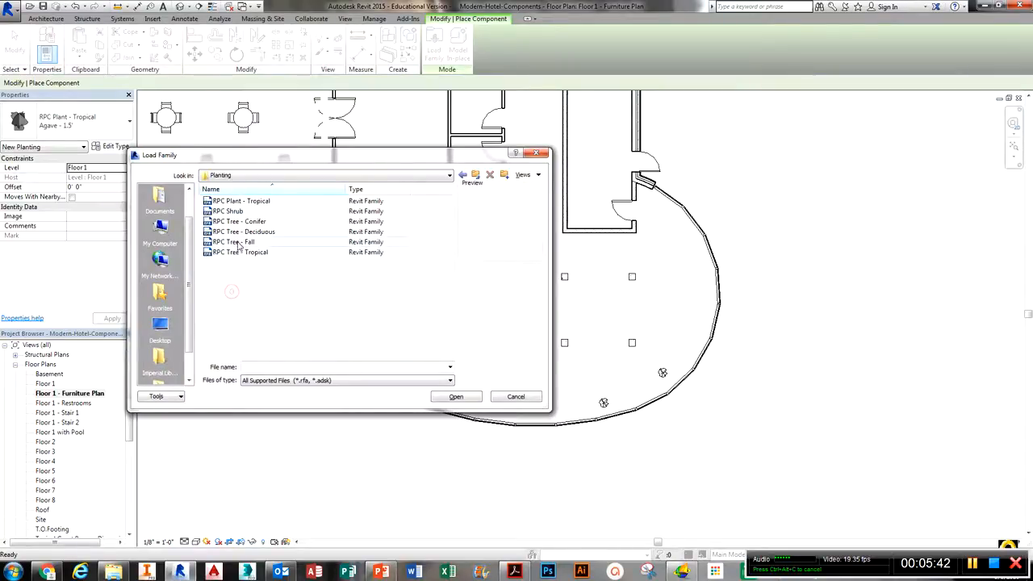
click(245, 252)
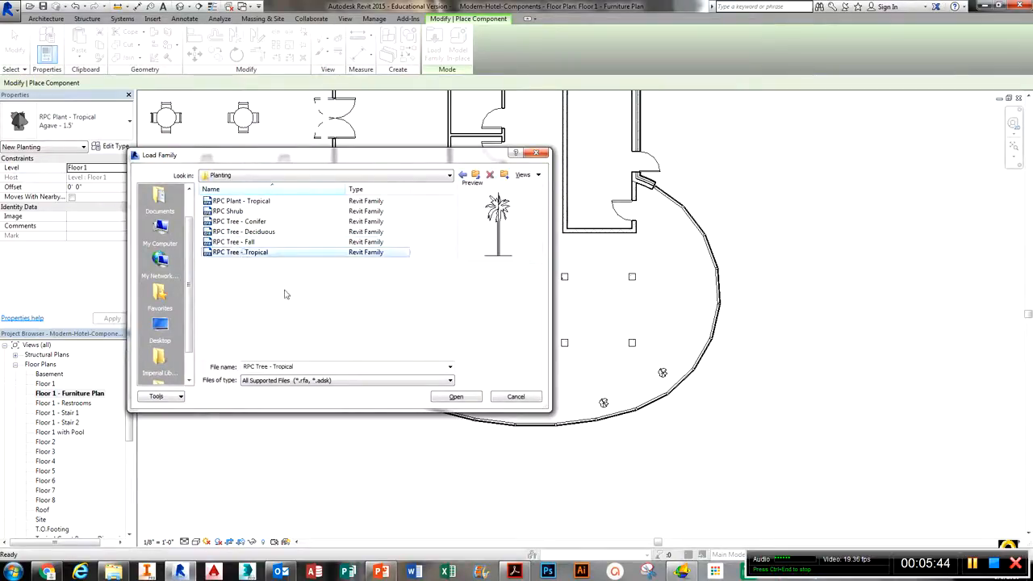
click(478, 399)
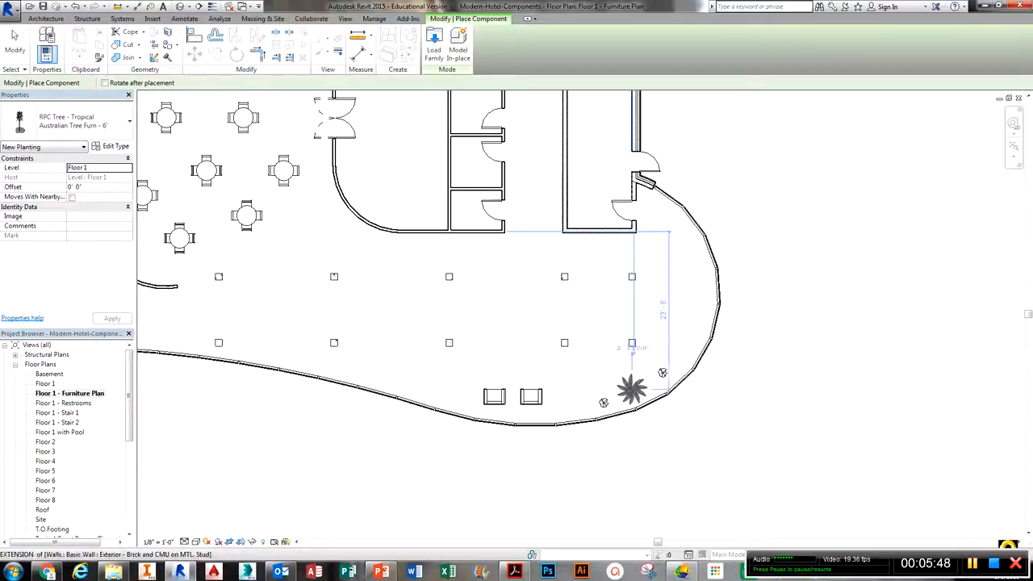
Place four tropical palms beside the agave plants along the curved wall.
click(633, 353)
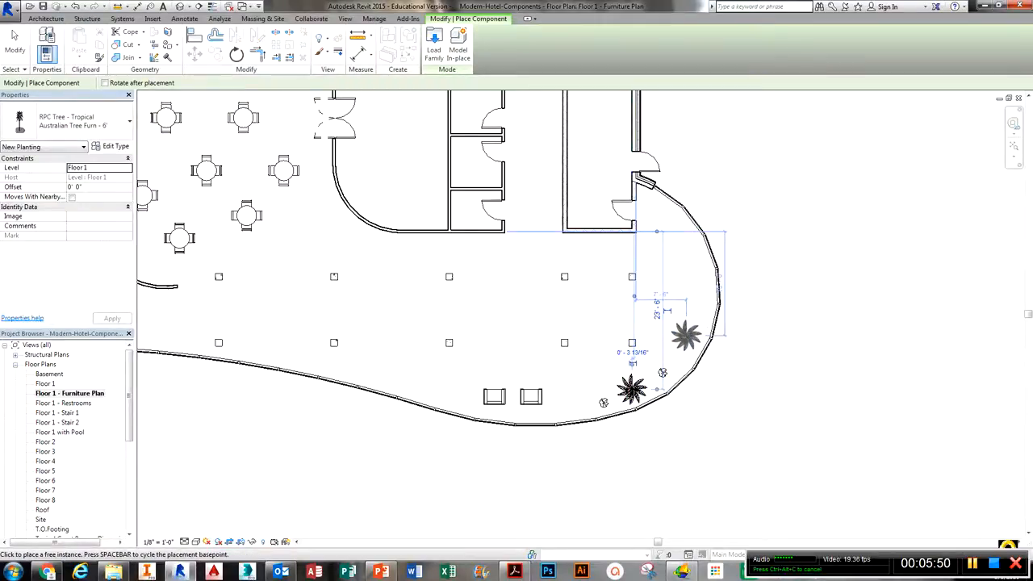
click(698, 304)
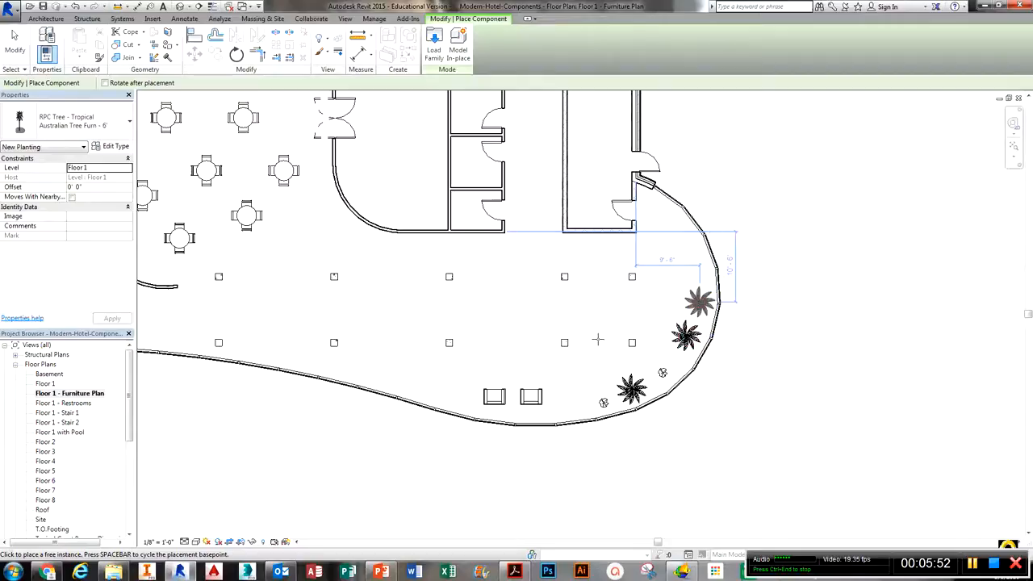
click(698, 302)
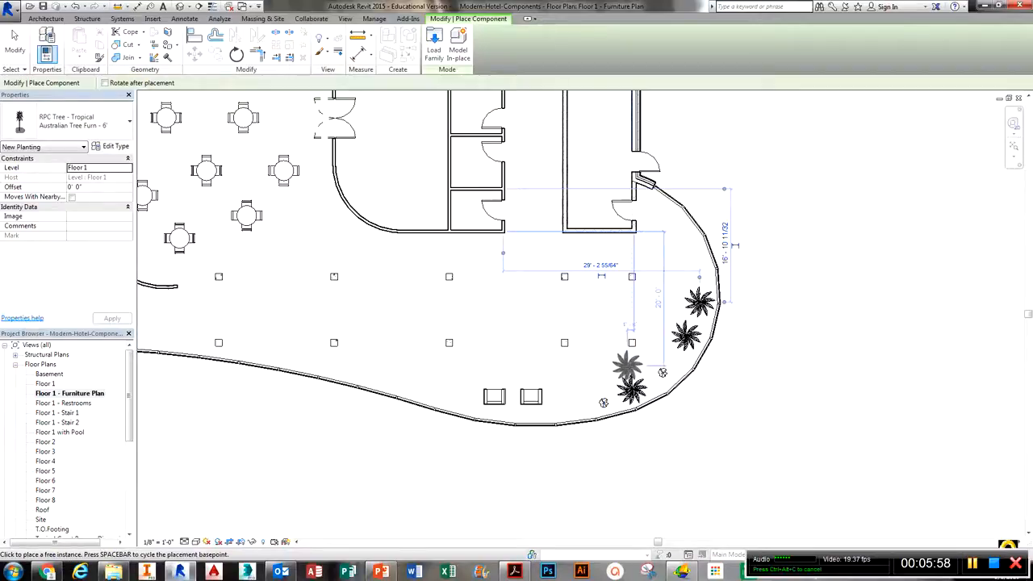
scroll(657, 368, up, 2)
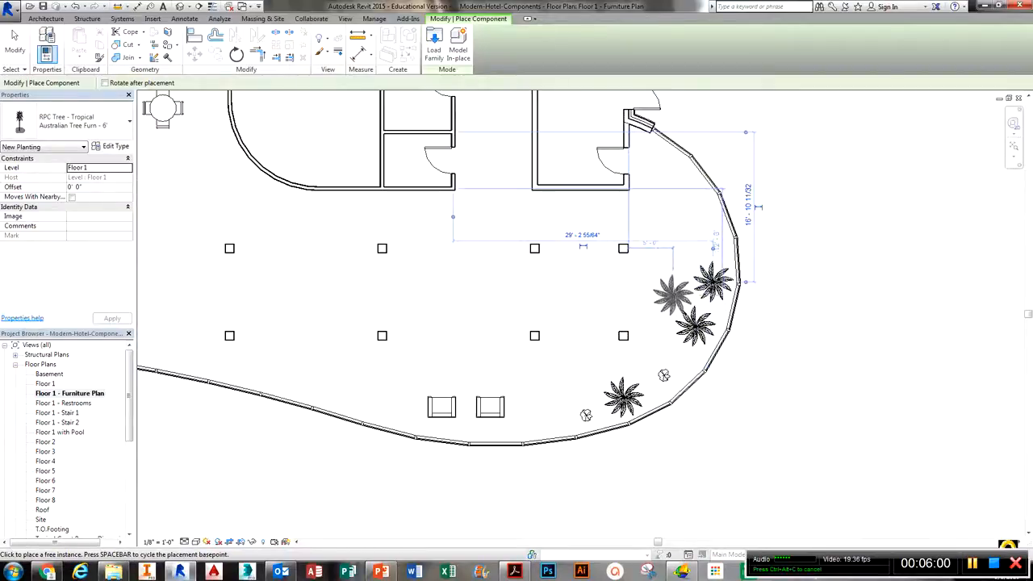
click(672, 289)
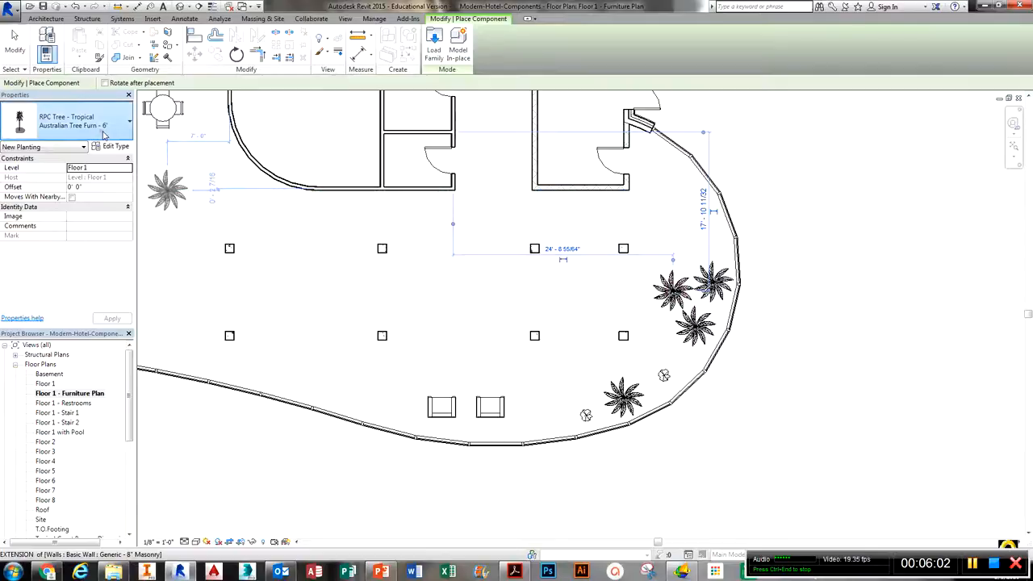
Switch the tree type to Golden Malay Palm - 10' and add one to the cluster.
click(72, 121)
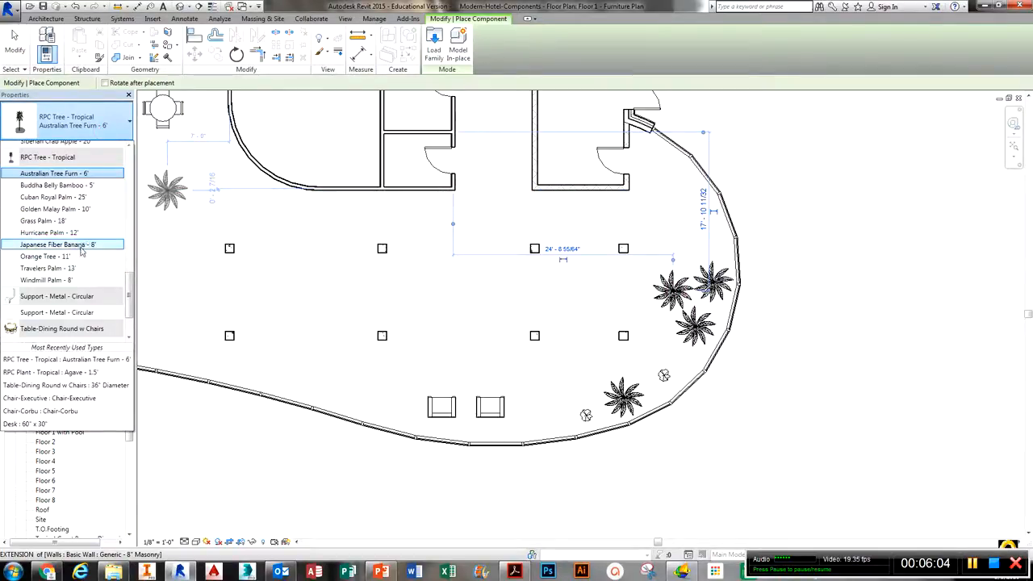
click(69, 220)
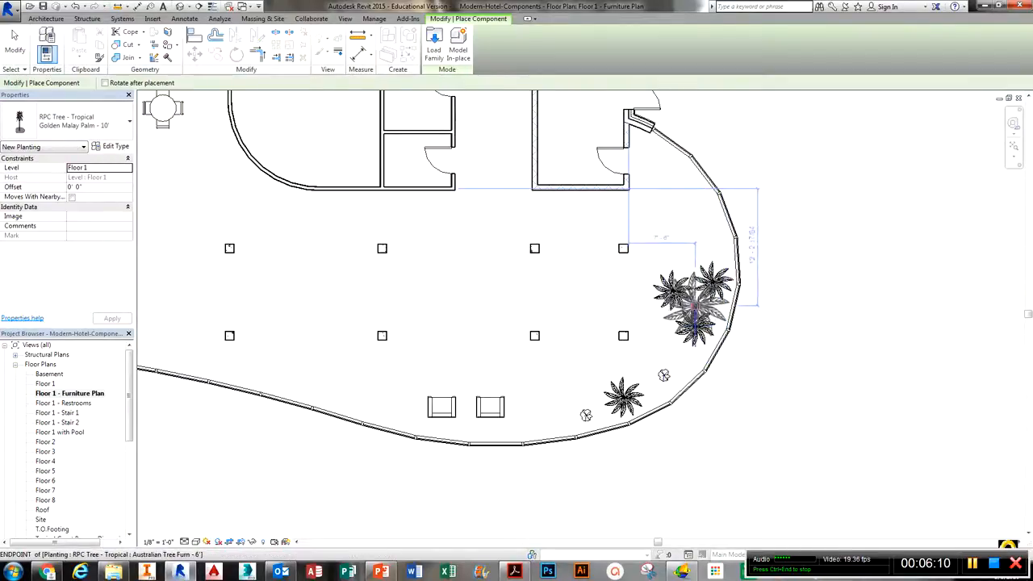
click(692, 289)
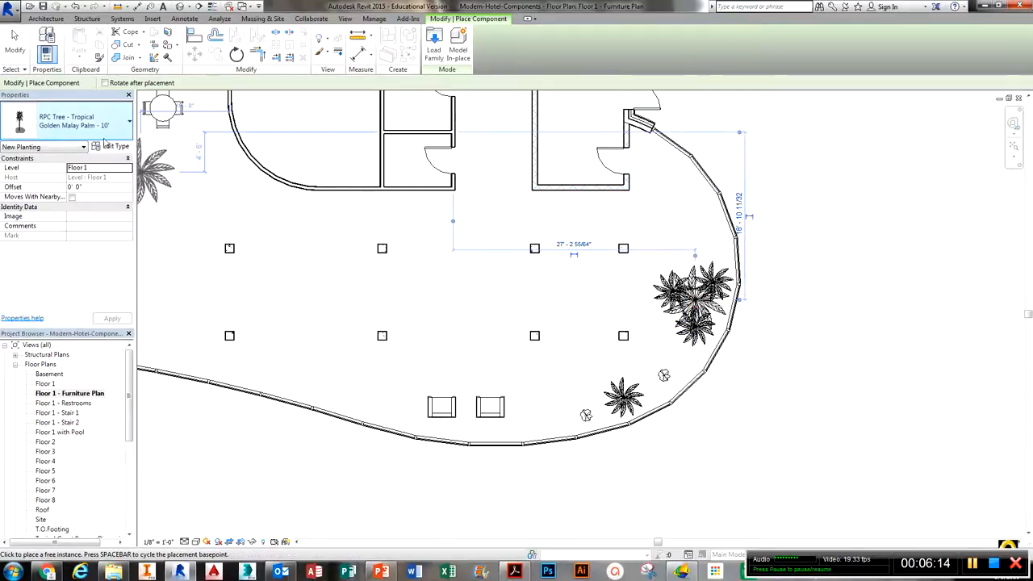
click(433, 50)
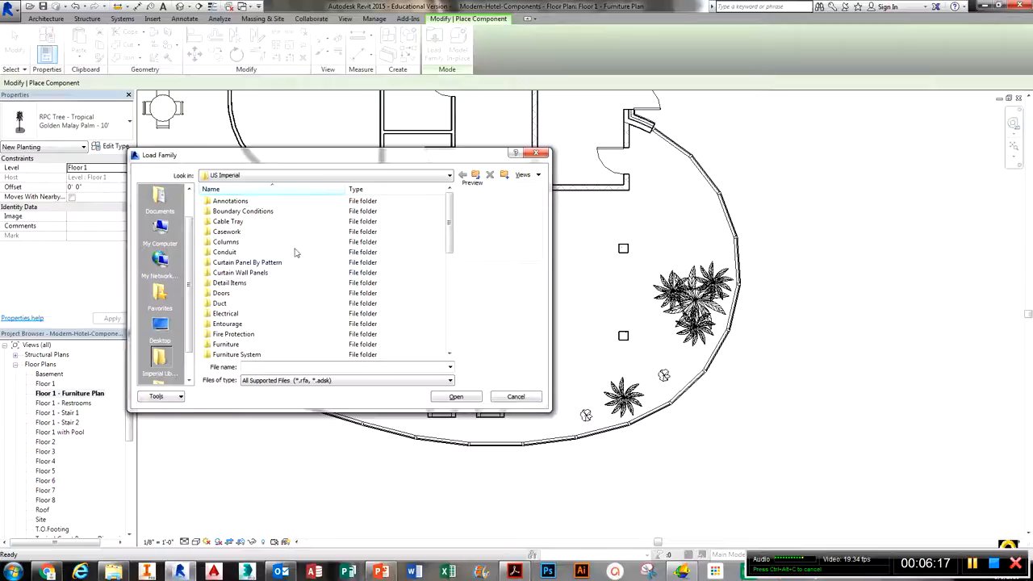
Load the Planter family from the Site > Accessories library folder.
click(228, 323)
scroll(230, 335, down, 2)
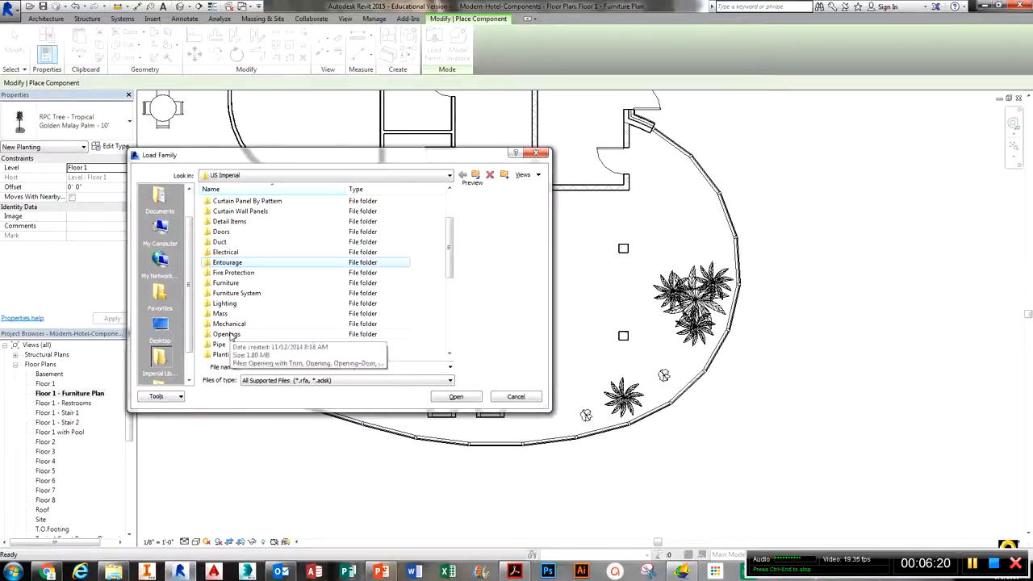
scroll(231, 336, down, 2)
double_click(229, 334)
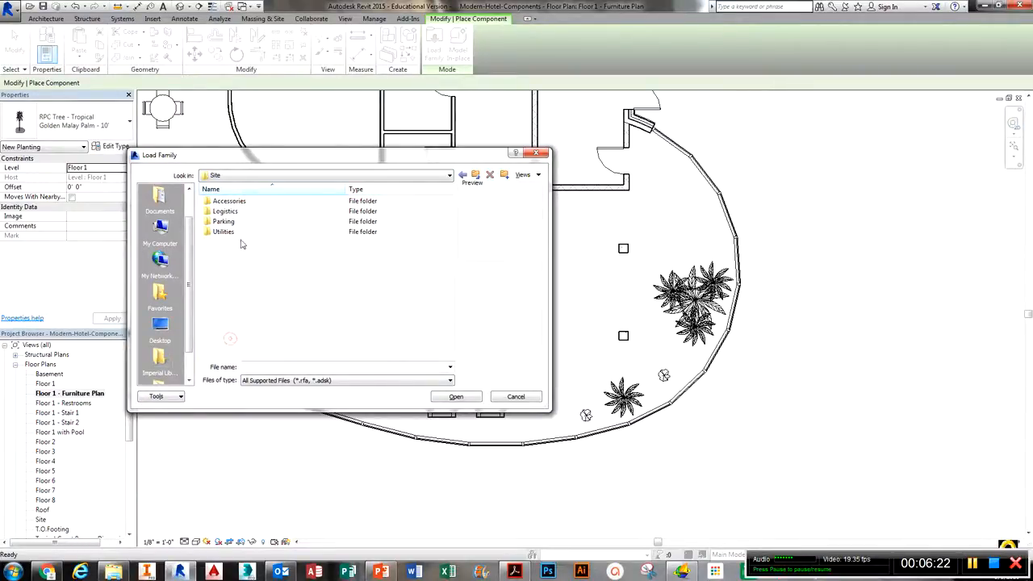
double_click(240, 203)
click(232, 272)
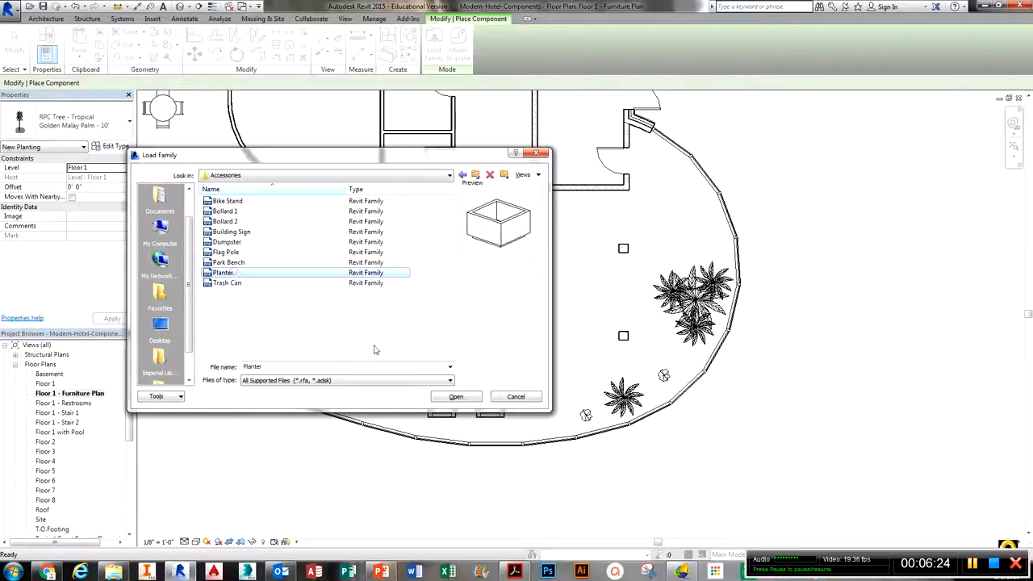
click(456, 397)
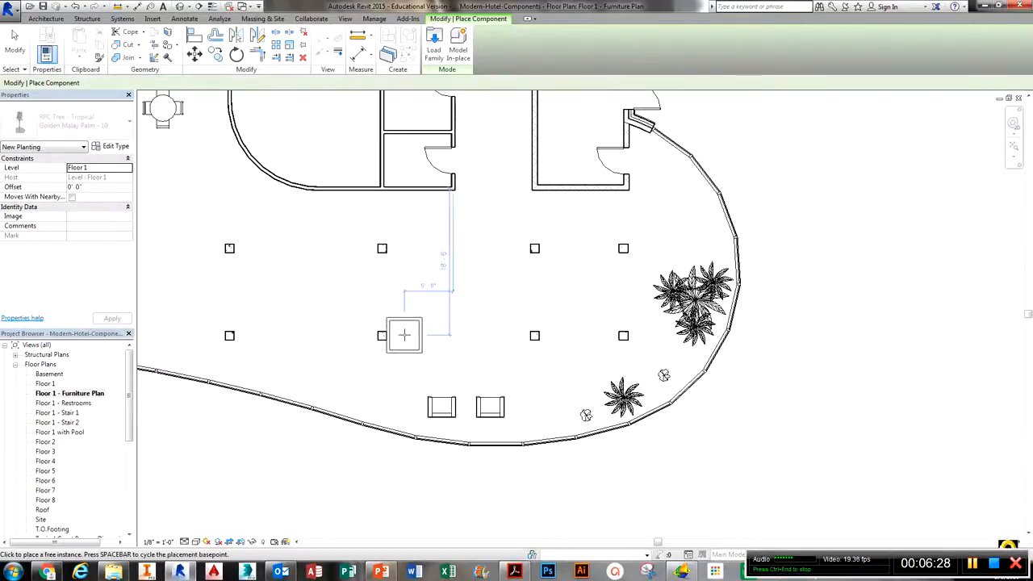
Place three Planter 48" x 48" instances in a row beside the lower columns.
click(404, 336)
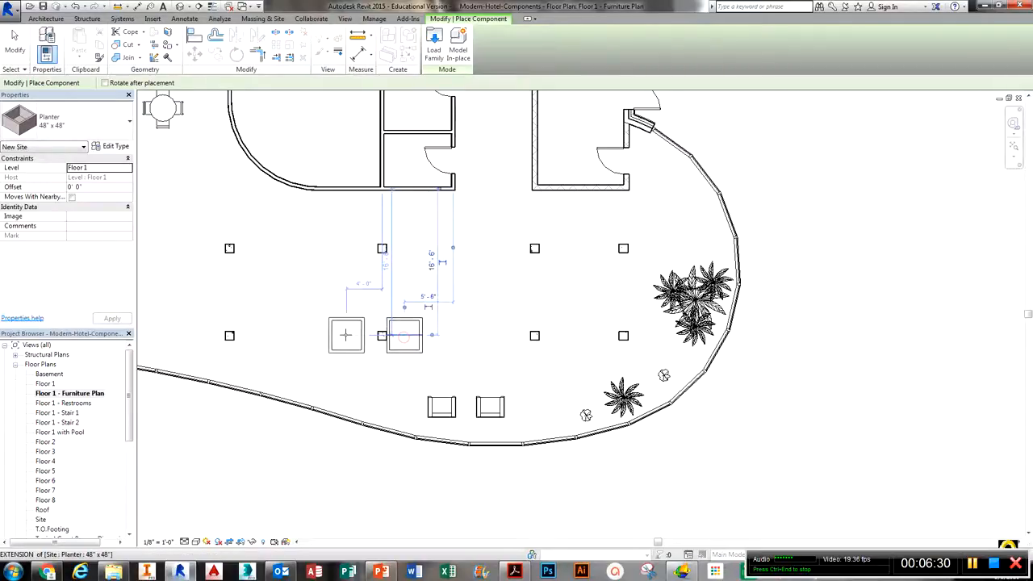
click(358, 335)
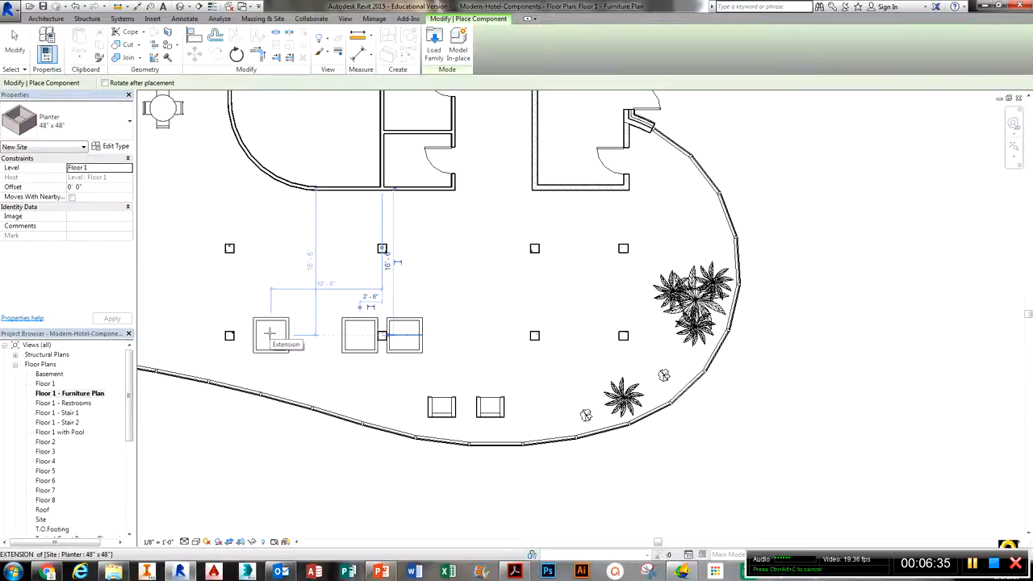
click(208, 333)
scroll(362, 350, down, 3)
scroll(412, 341, up, 4)
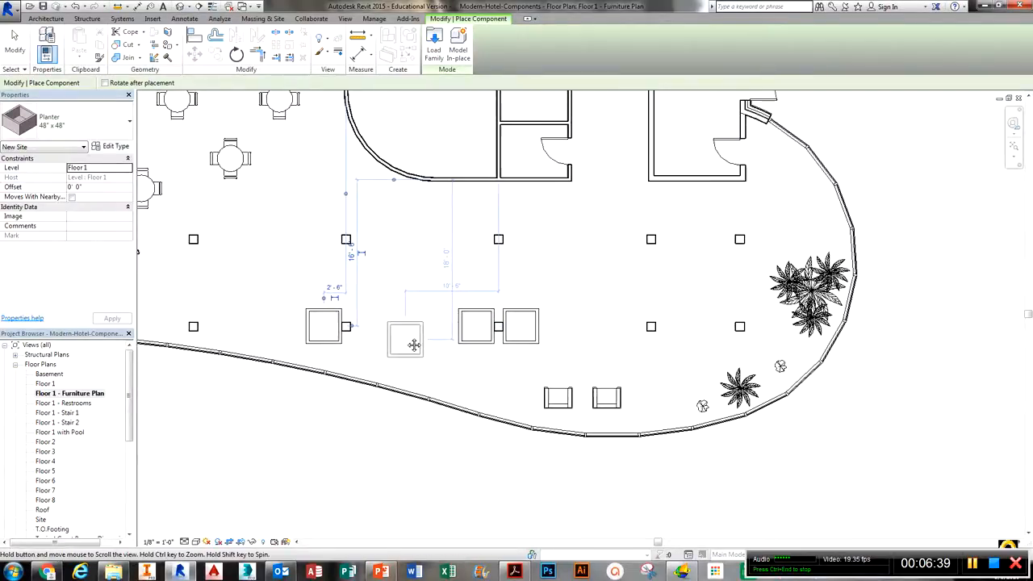
key(Escape)
key(Escape)
middle_drag(440, 350, 424, 361)
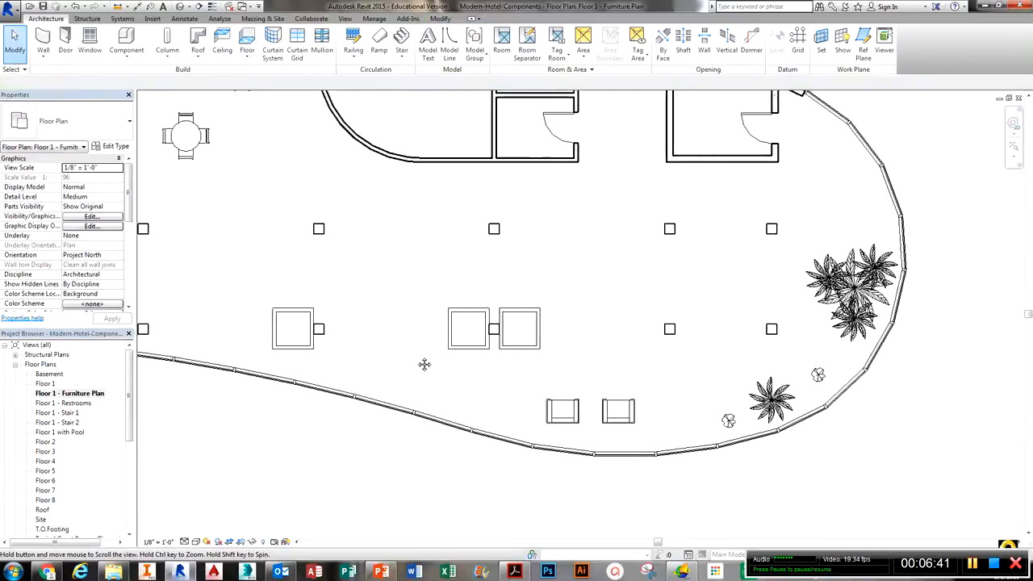
Start a new component and pick the Chair-Corbu type.
click(141, 36)
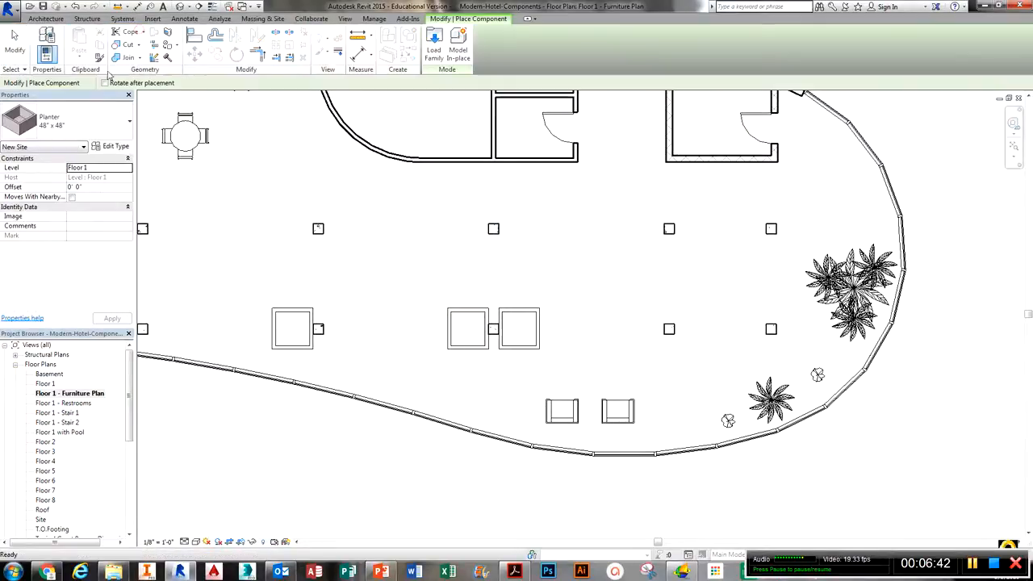
click(66, 122)
scroll(67, 202, up, 5)
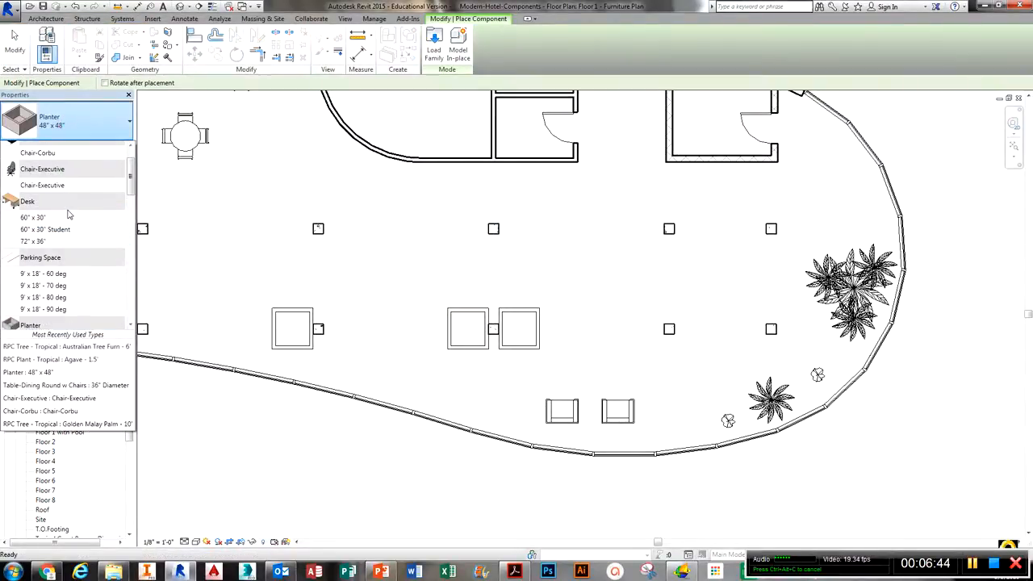
mouse_move(66, 196)
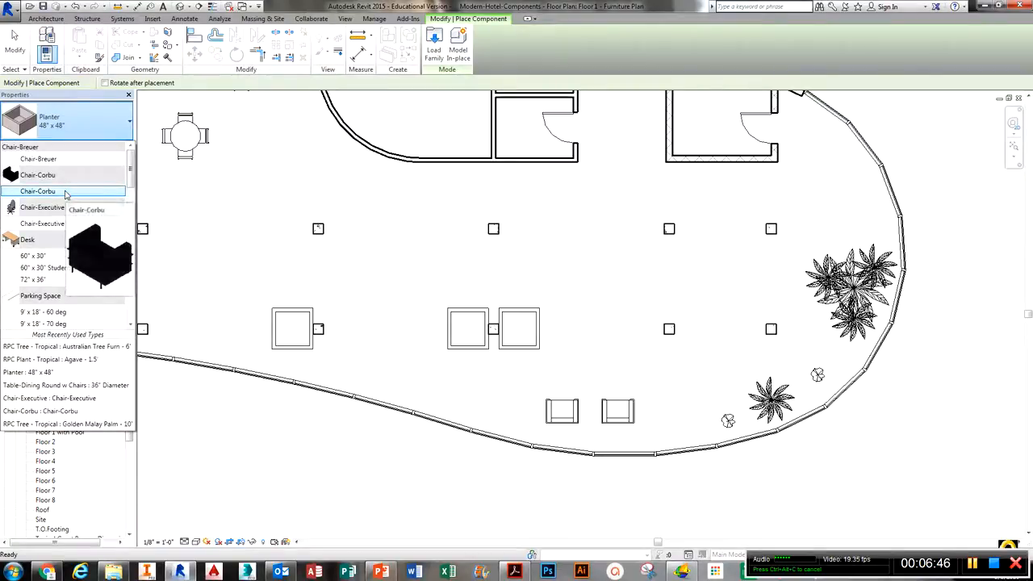
click(66, 191)
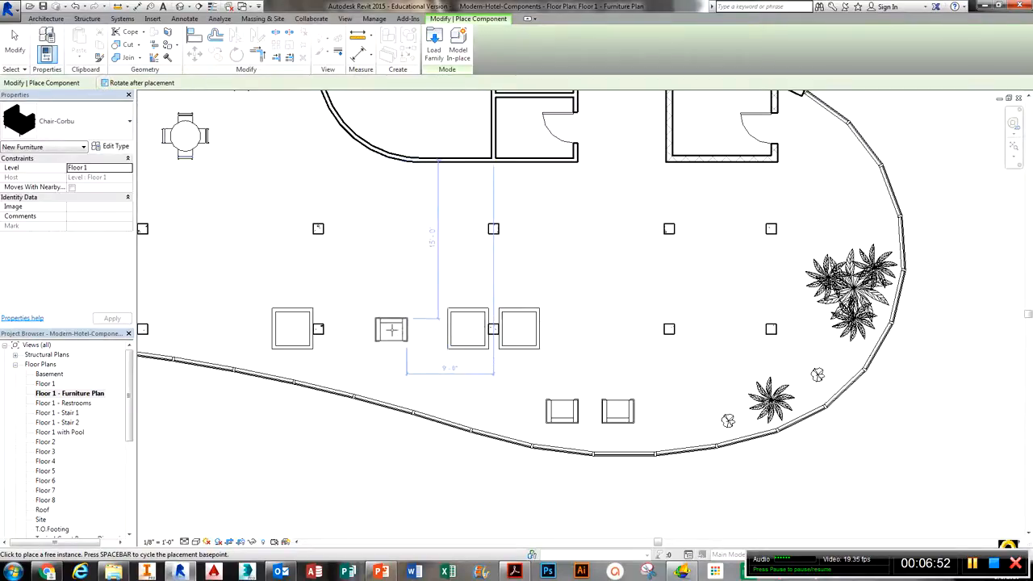
Place two Chair-Corbu chairs between the planters, each rotated 90°.
click(391, 330)
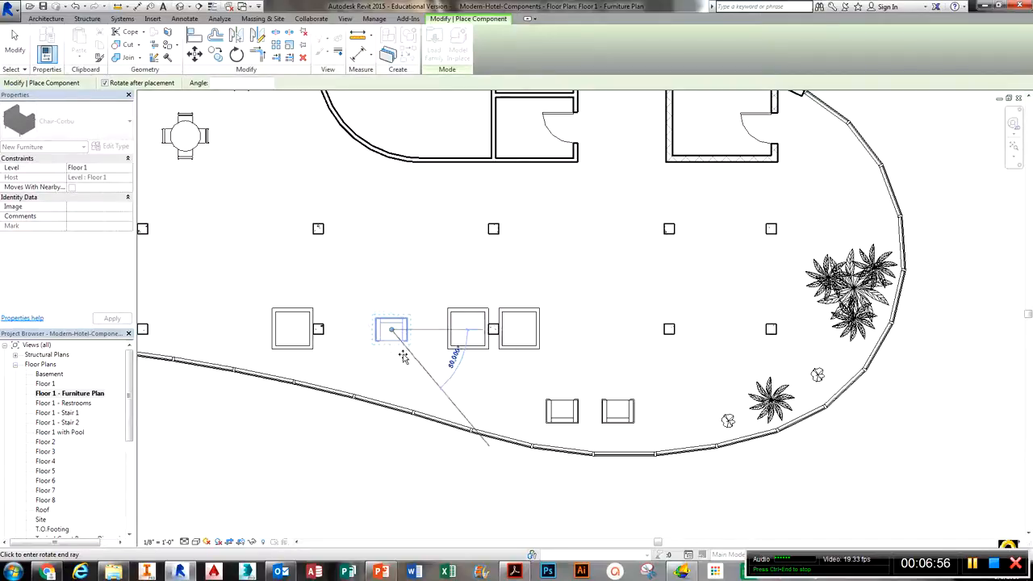
click(392, 360)
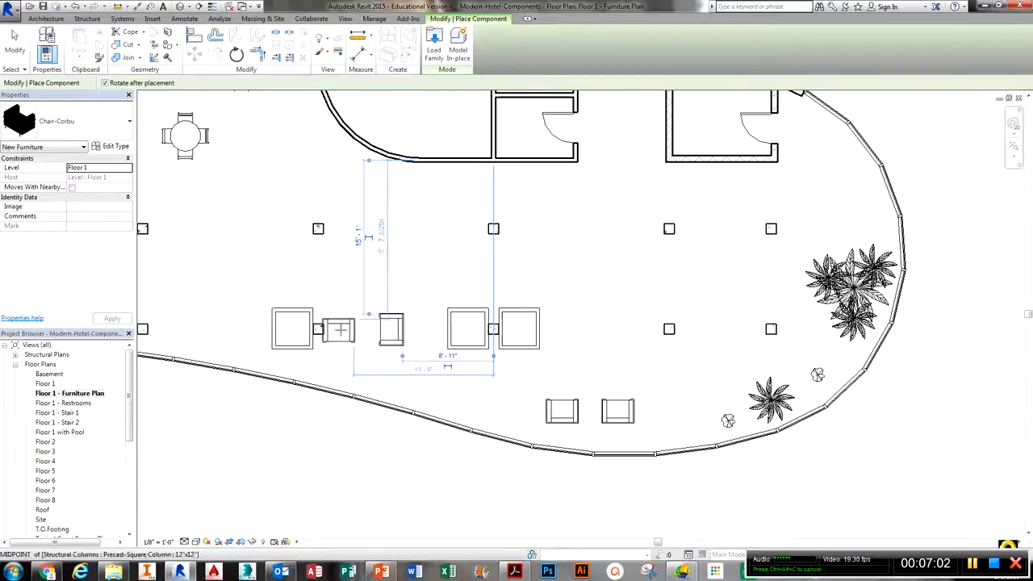
click(341, 330)
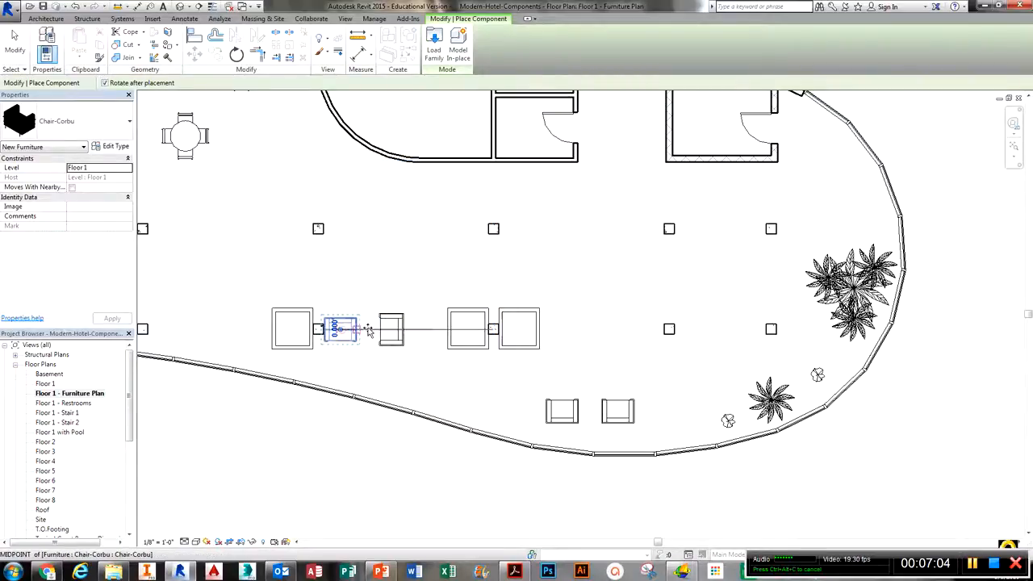
click(377, 268)
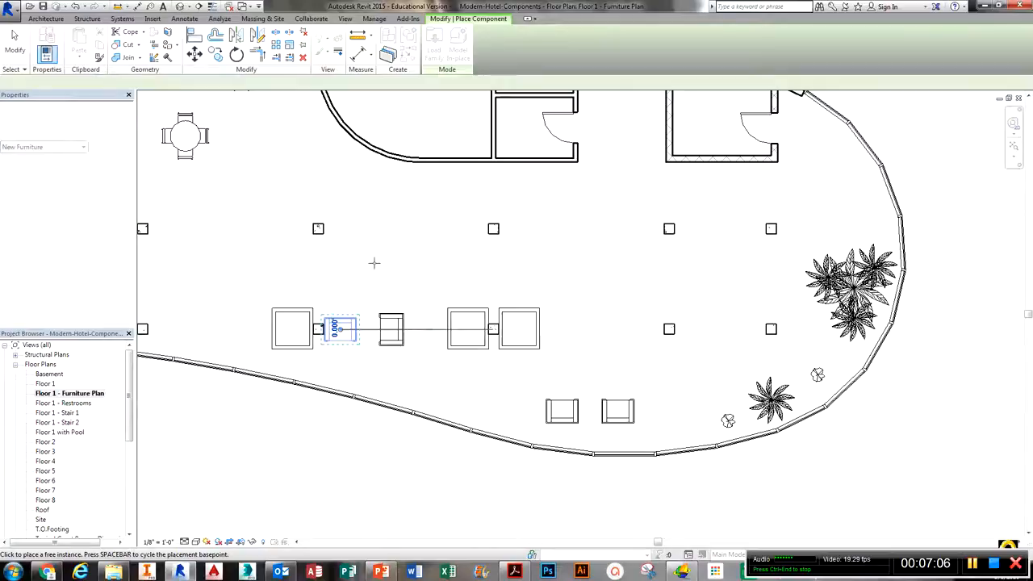
key(Escape)
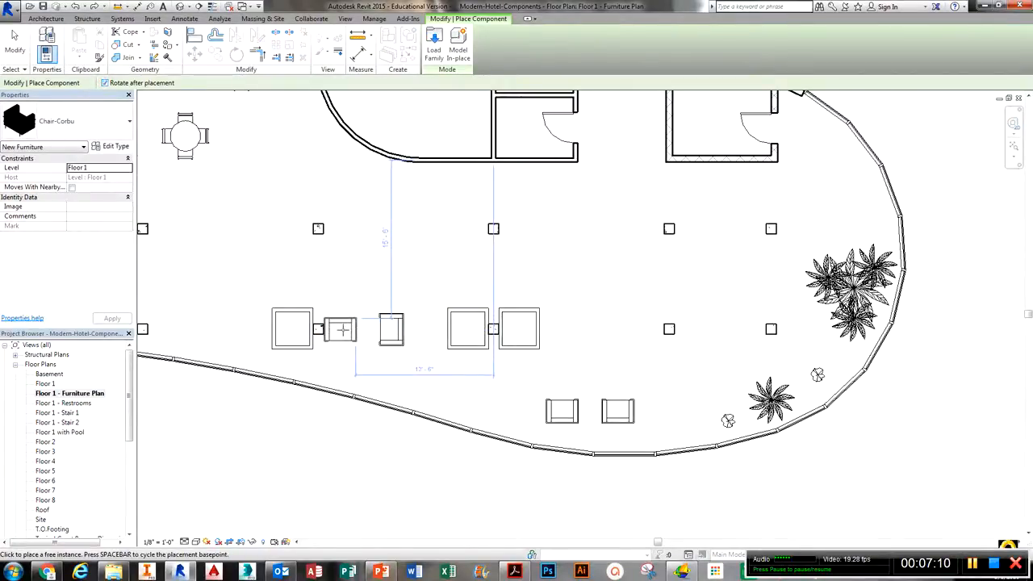
click(342, 329)
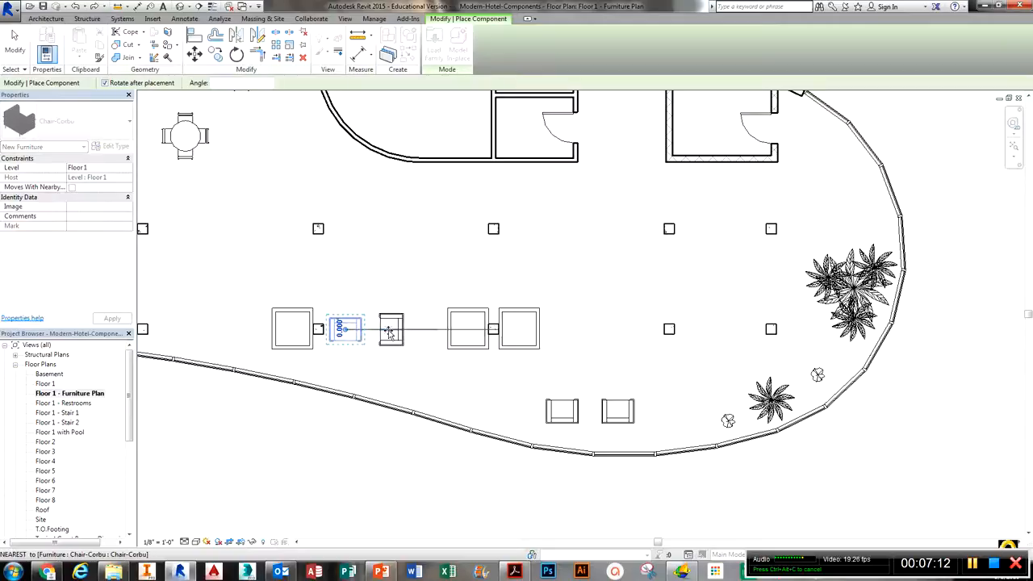
click(388, 331)
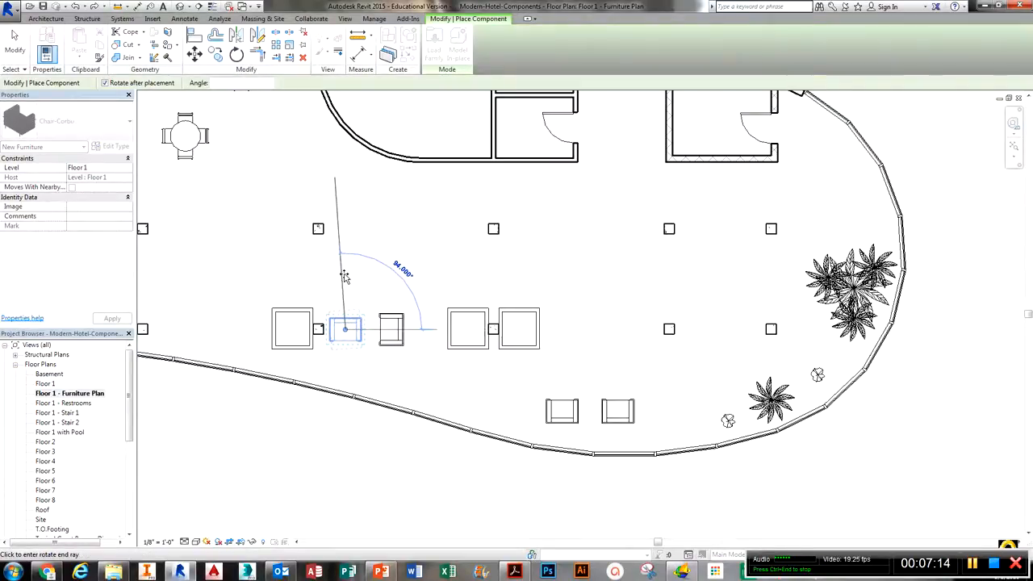
click(345, 276)
key(Escape)
key(Escape)
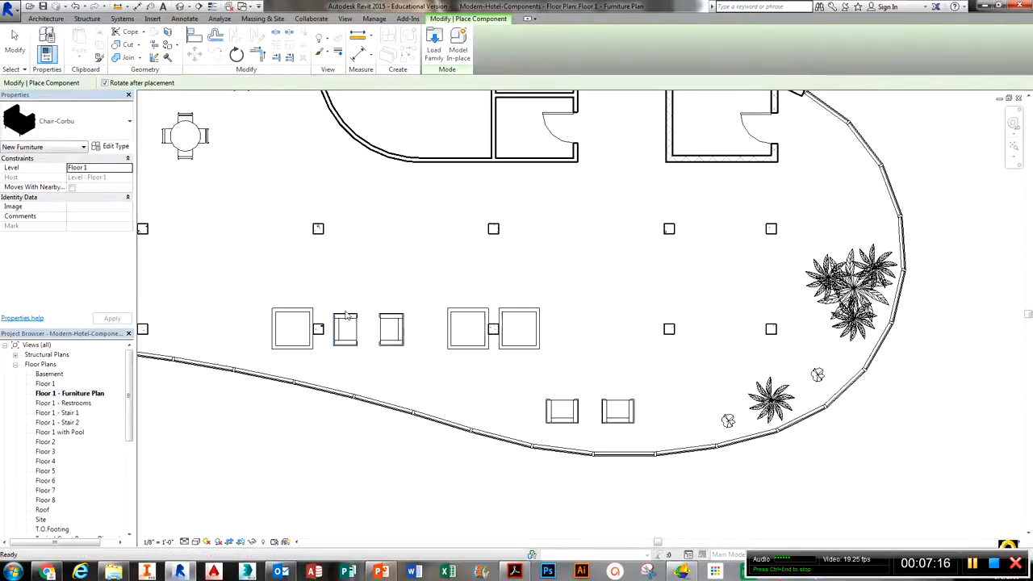
Nudge the right-hand chair slightly to the right.
middle_drag(379, 335, 366, 326)
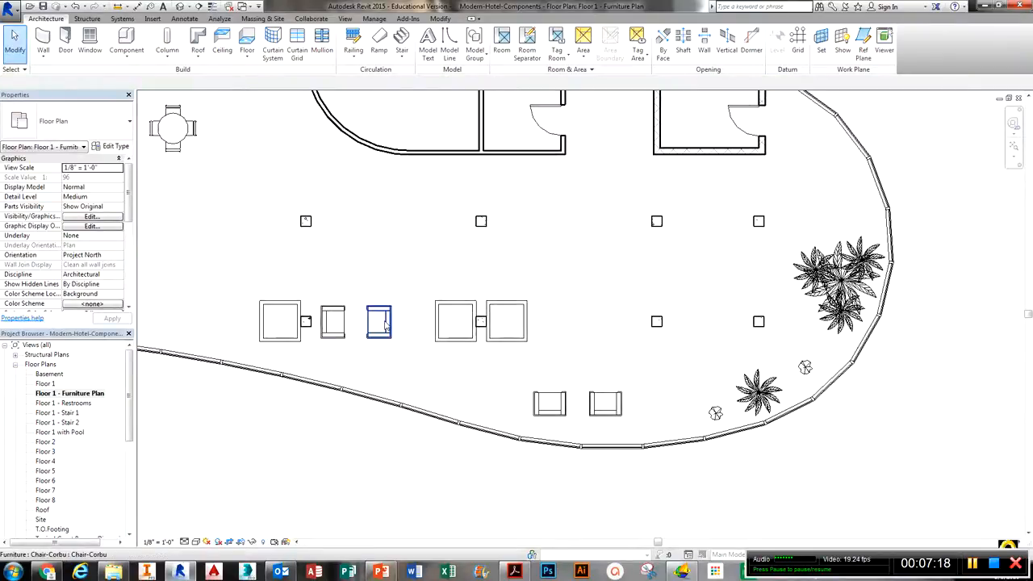
click(387, 327)
drag(401, 326, 396, 331)
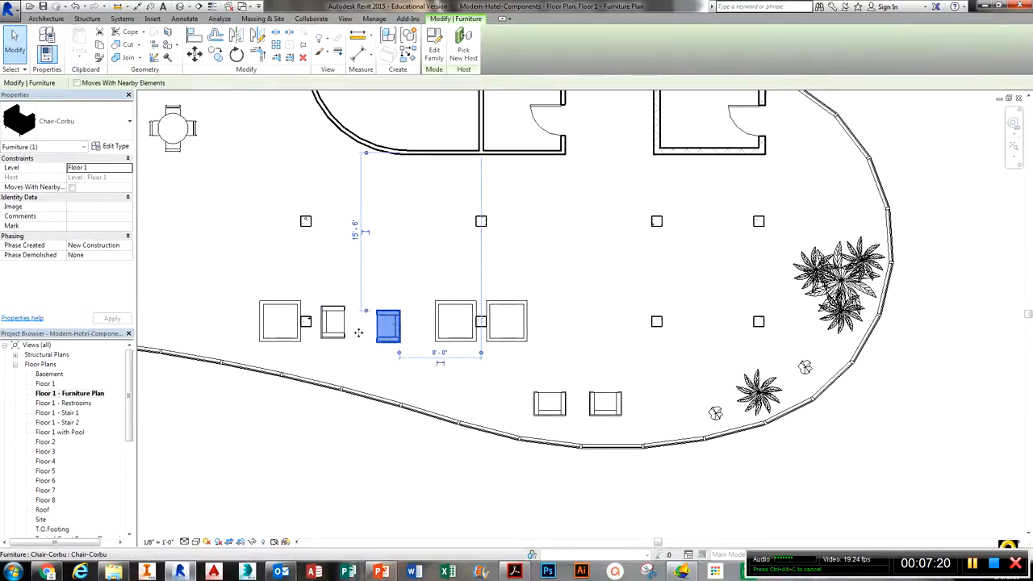
key(ctrl+z)
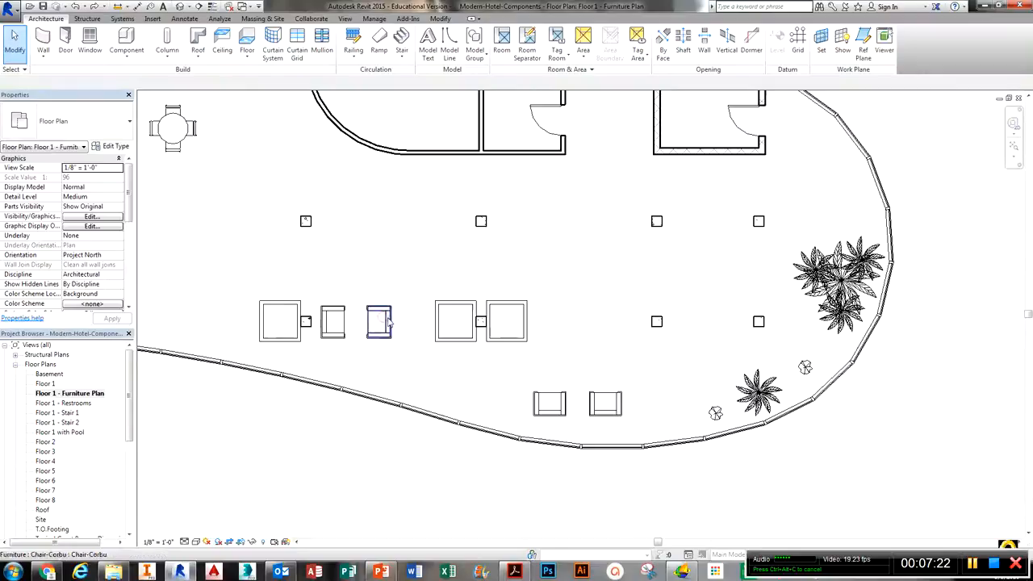
click(388, 323)
drag(389, 323, 407, 323)
click(410, 282)
middle_drag(411, 282, 399, 302)
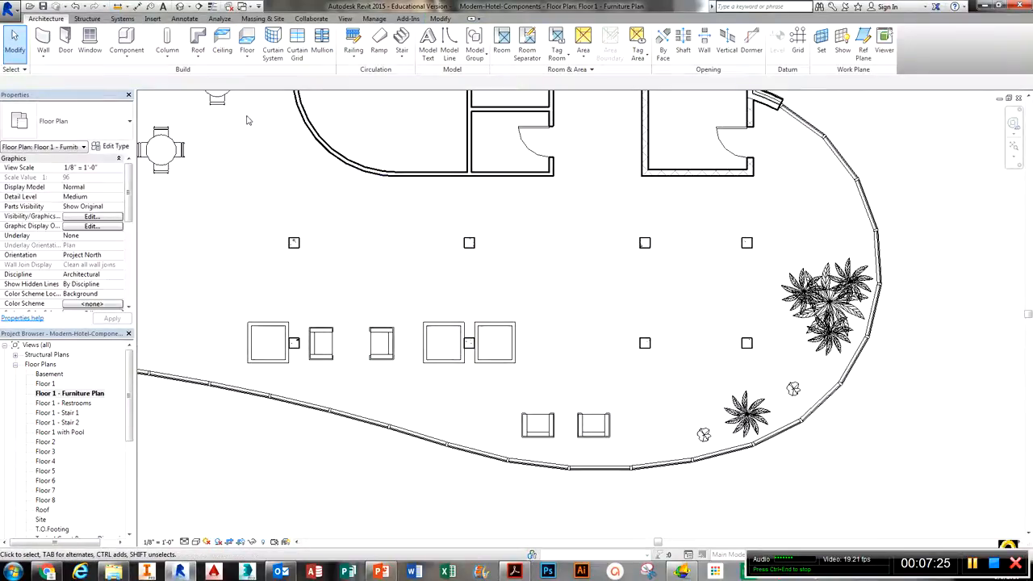
Start a new component and look through the already loaded component types.
click(127, 37)
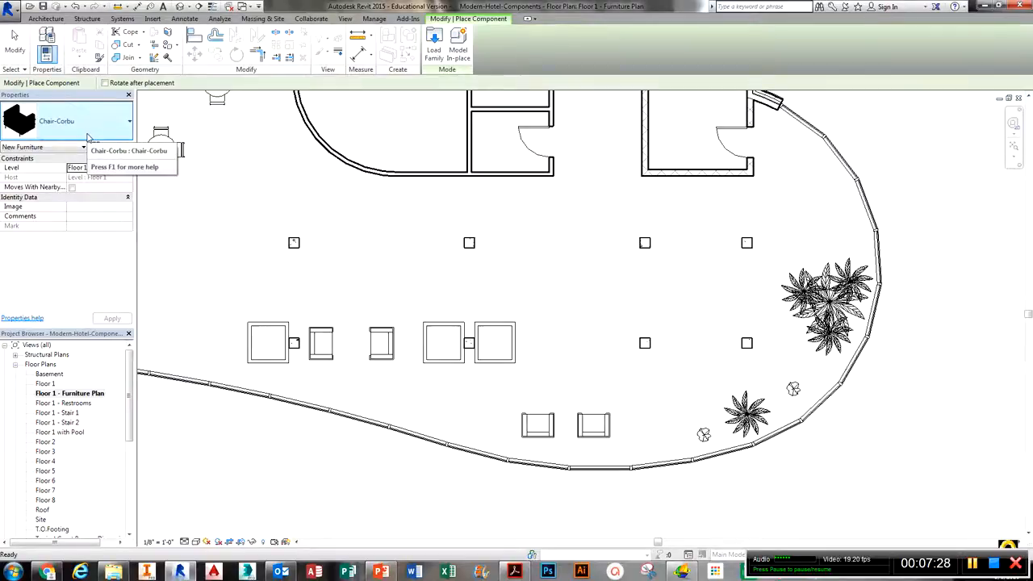
click(89, 136)
scroll(80, 261, down, 3)
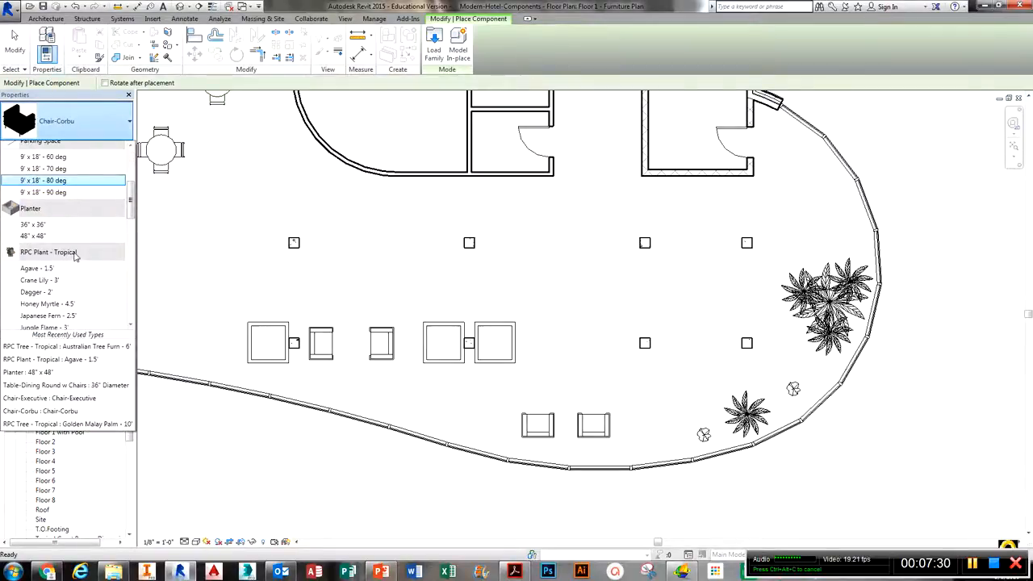
scroll(75, 255, down, 10)
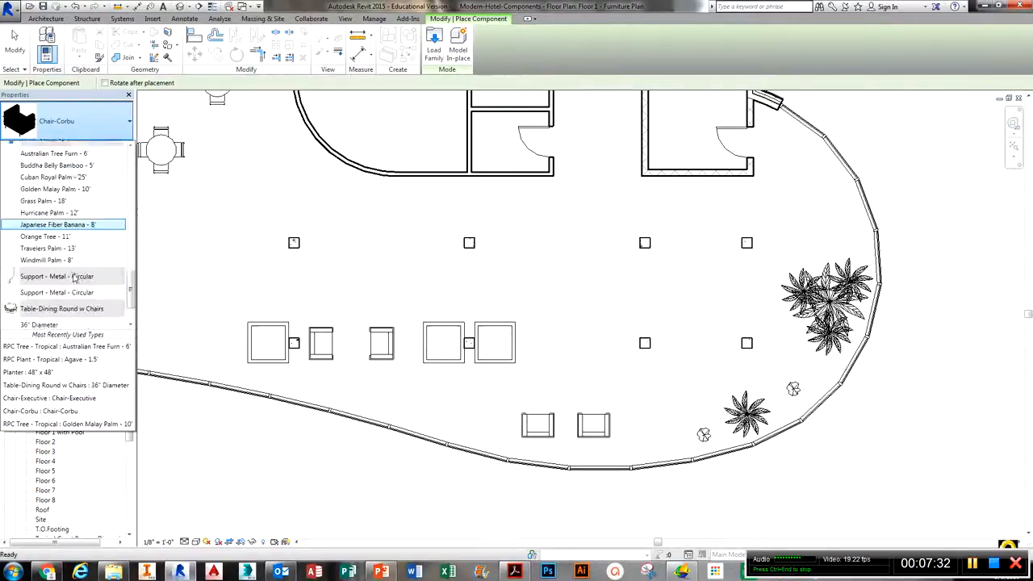
scroll(75, 277, down, 3)
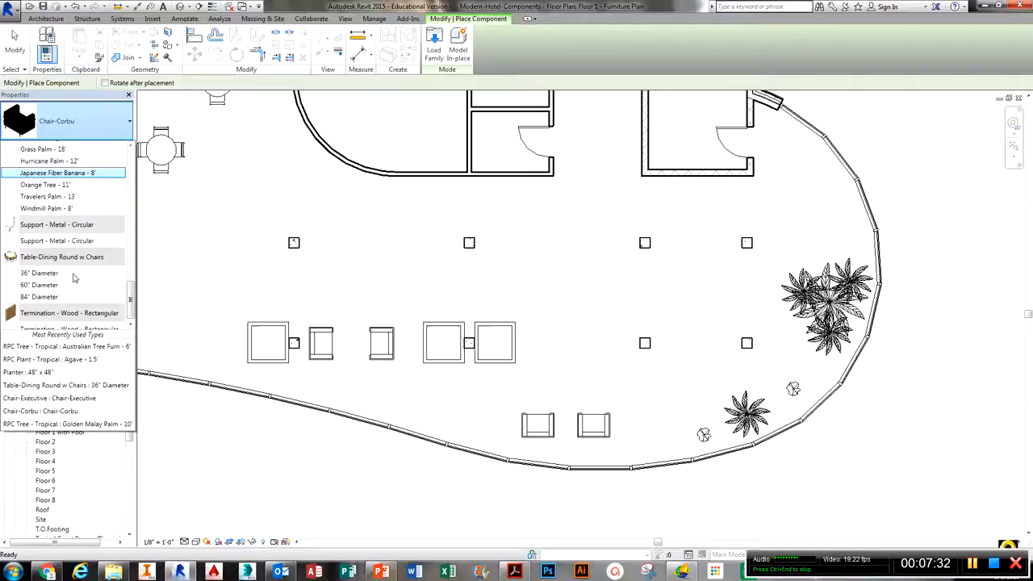
click(433, 49)
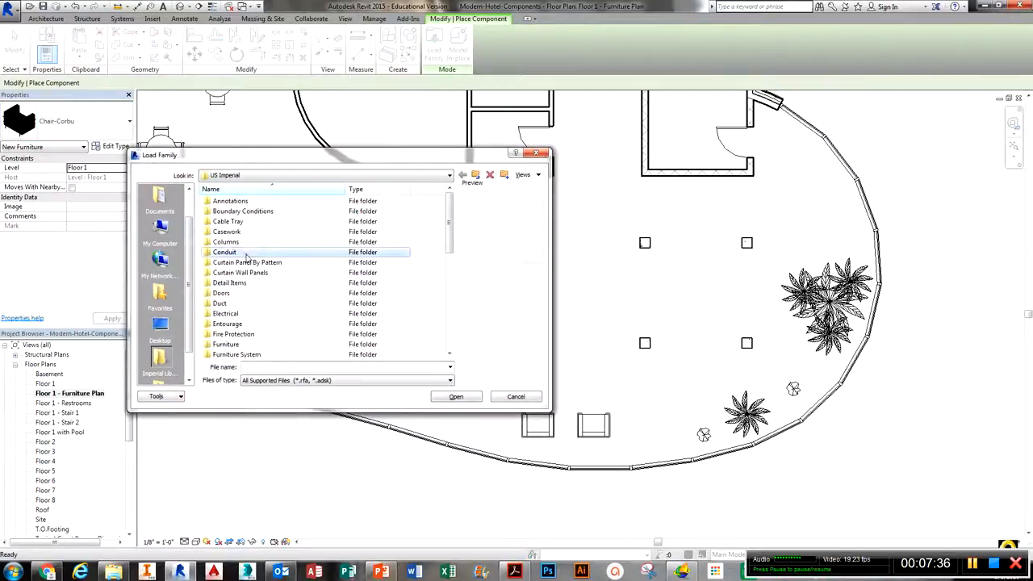
Load the Sofa-Corbu family from the Furniture > Seating library folder.
double_click(240, 234)
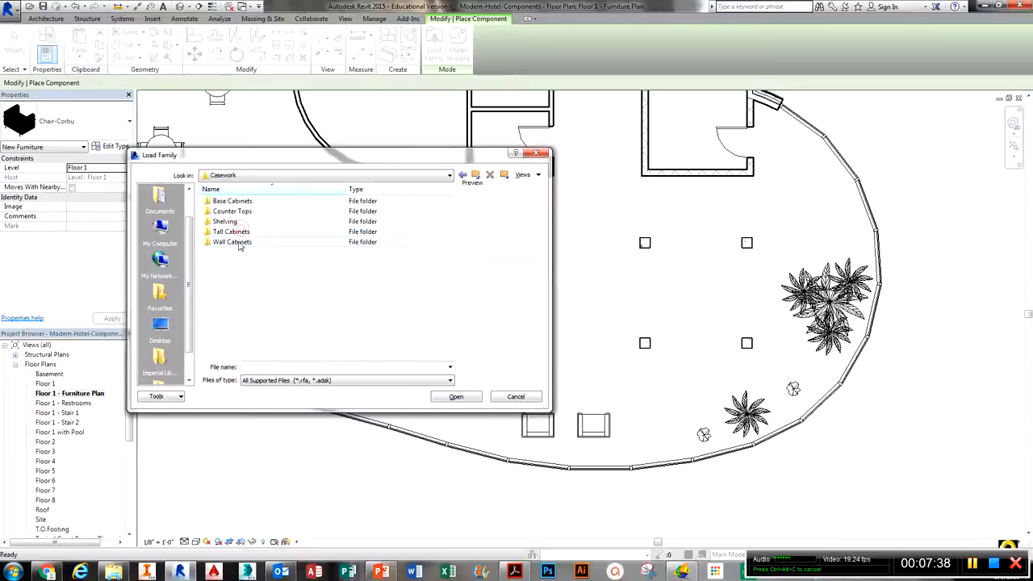
click(475, 175)
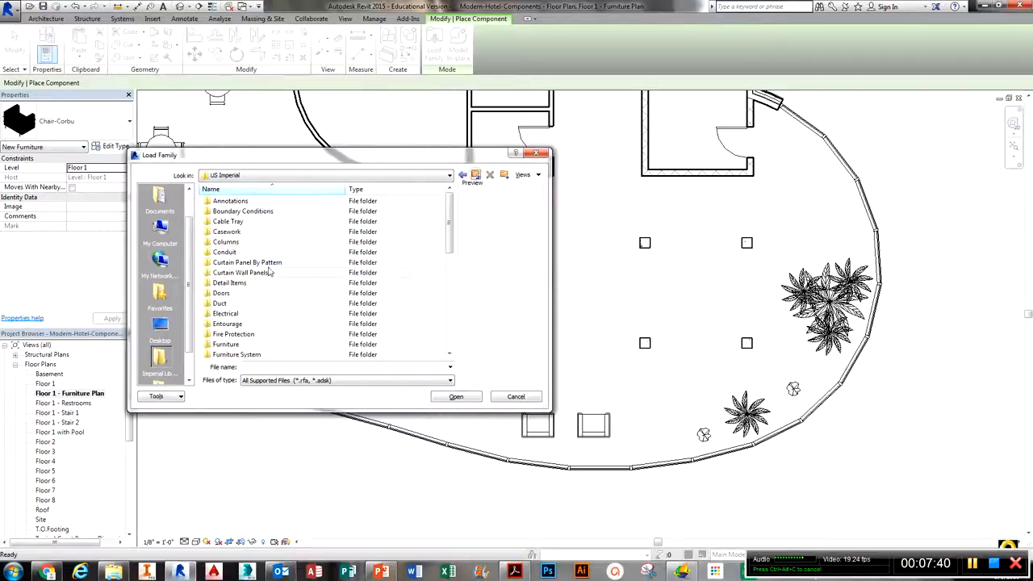
click(236, 336)
scroll(238, 340, down, 4)
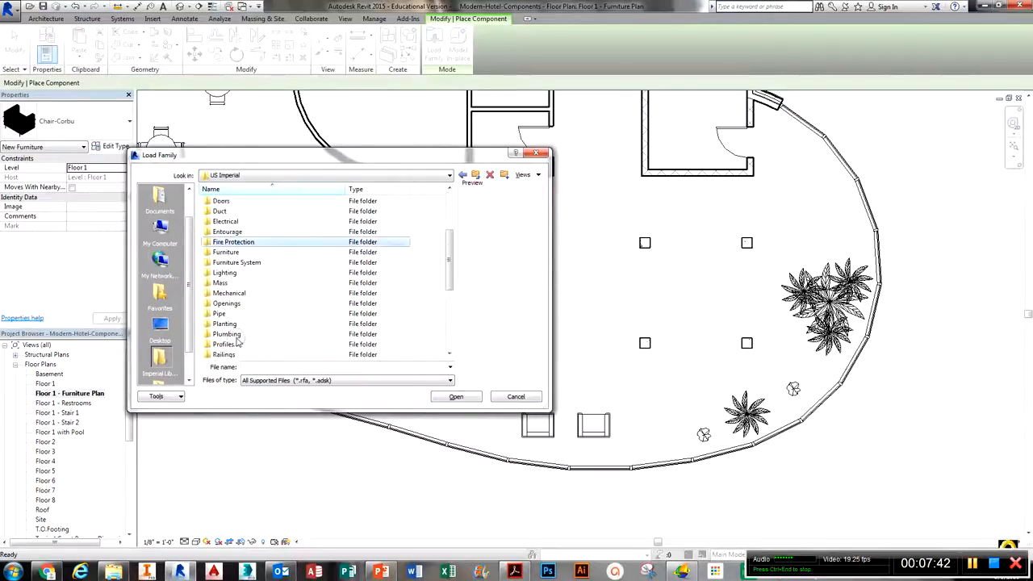
scroll(238, 305, up, 1)
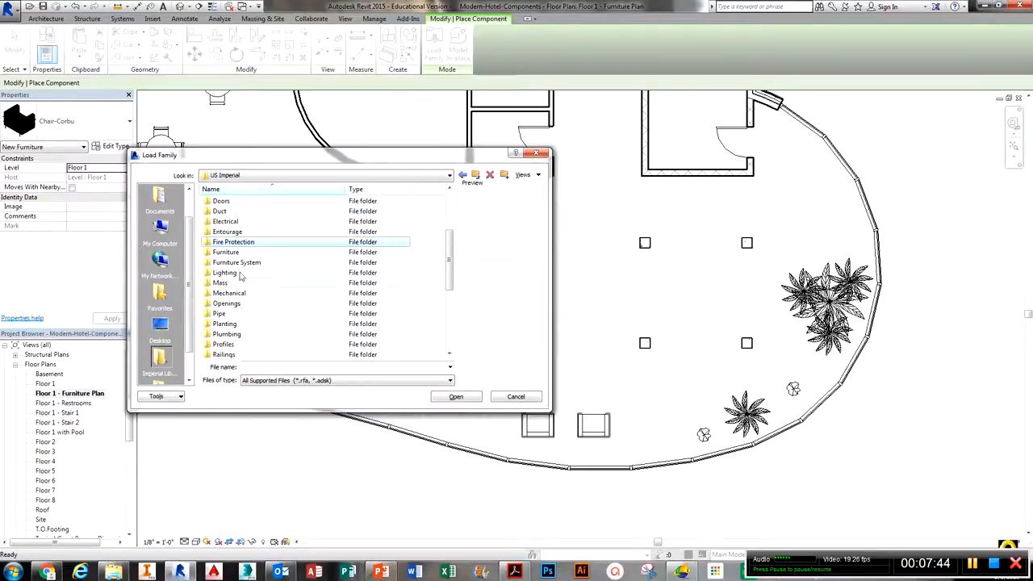
double_click(230, 251)
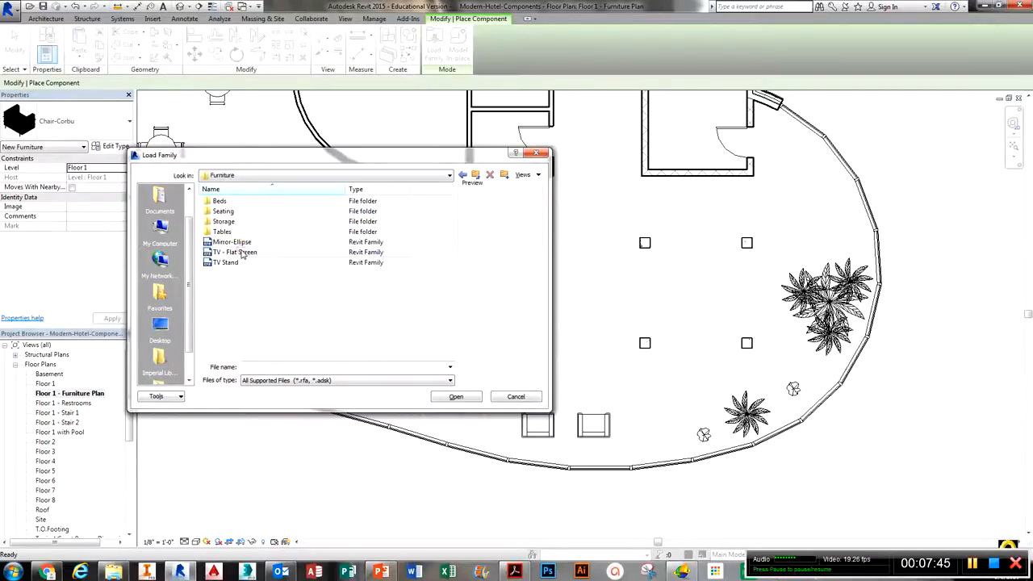
double_click(224, 212)
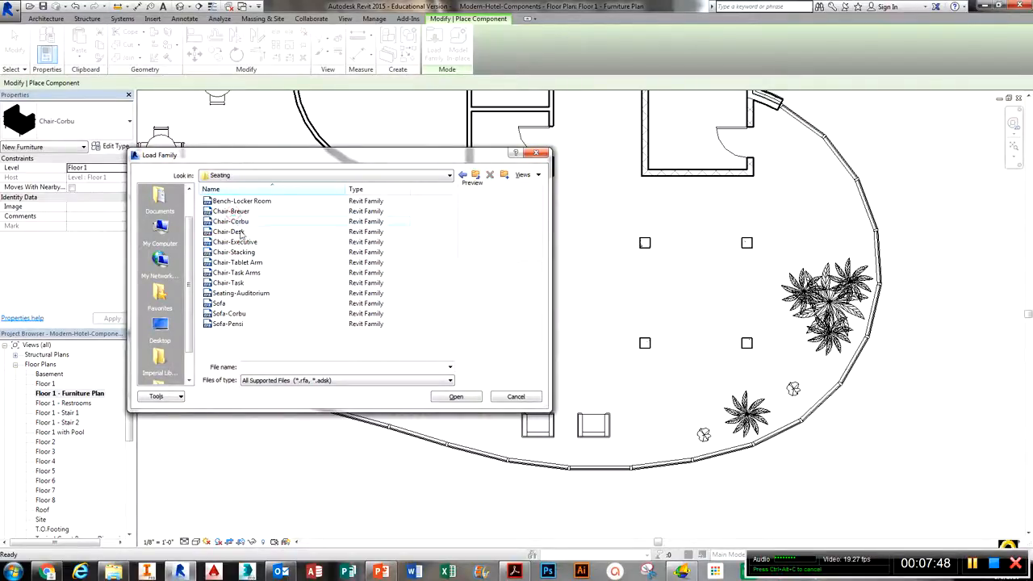
click(246, 315)
click(452, 396)
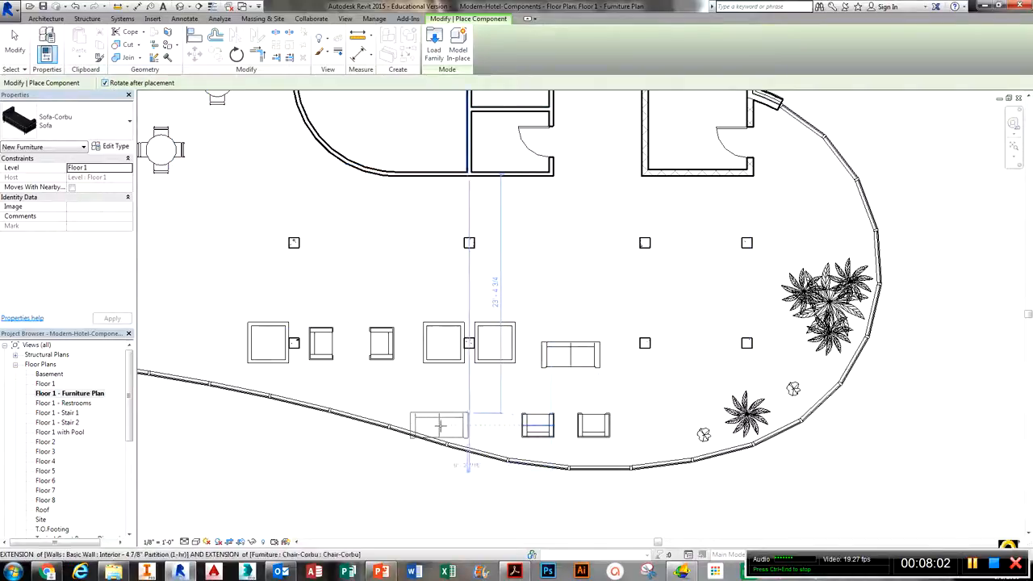
Place a Sofa-Corbu sofa near the curved wall, rotated to follow its curve.
click(440, 425)
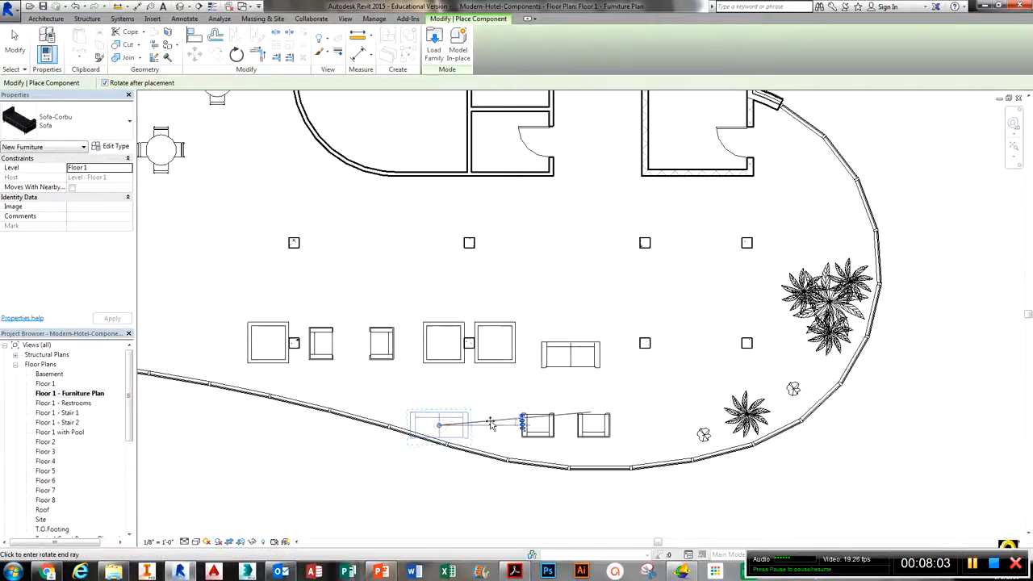
click(318, 388)
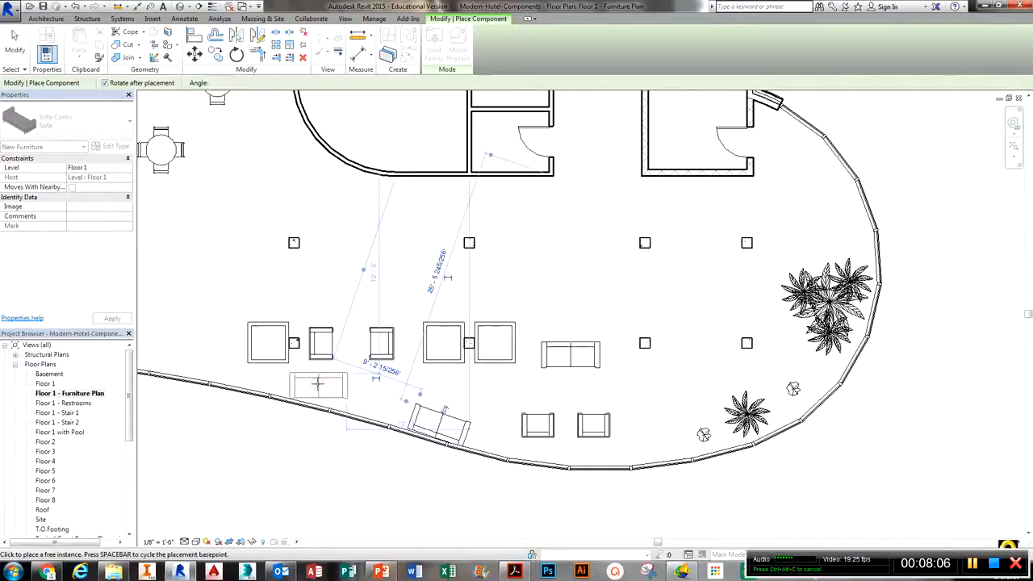
middle_drag(349, 410, 380, 398)
key(Escape)
key(Escape)
middle_drag(549, 414, 522, 421)
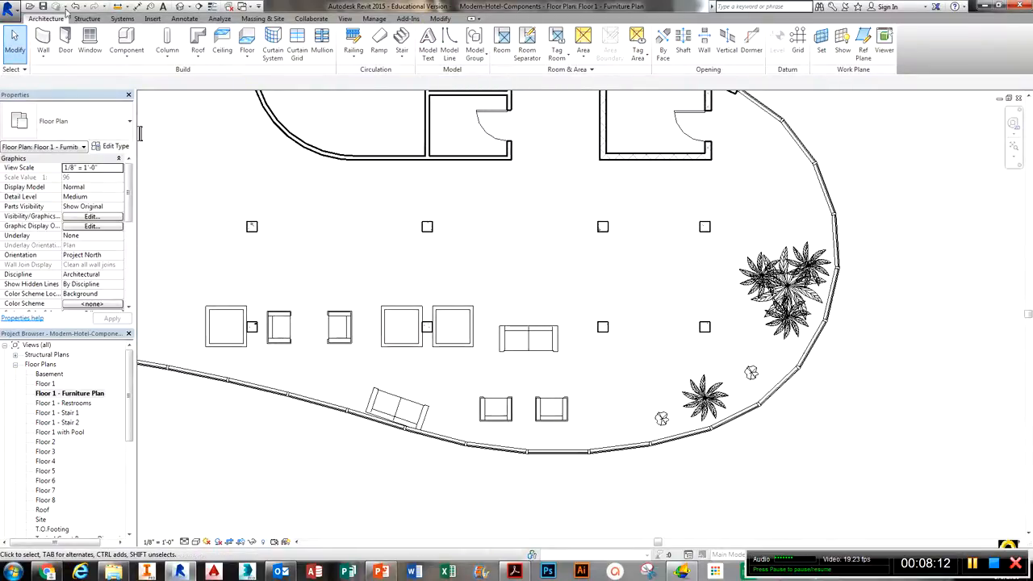
click(127, 40)
Browse the family library to the Furniture > Tables folder.
click(81, 121)
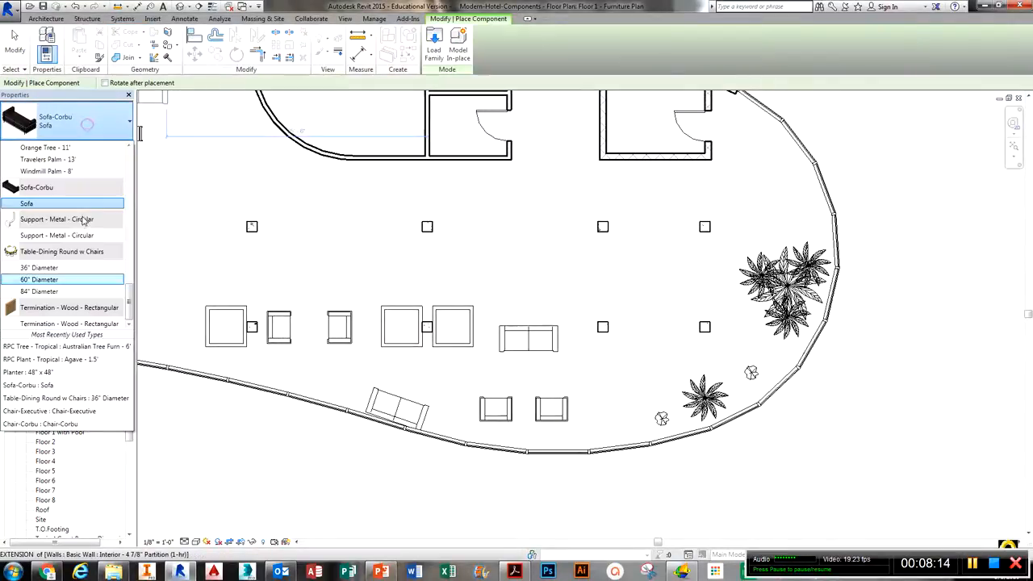
click(440, 50)
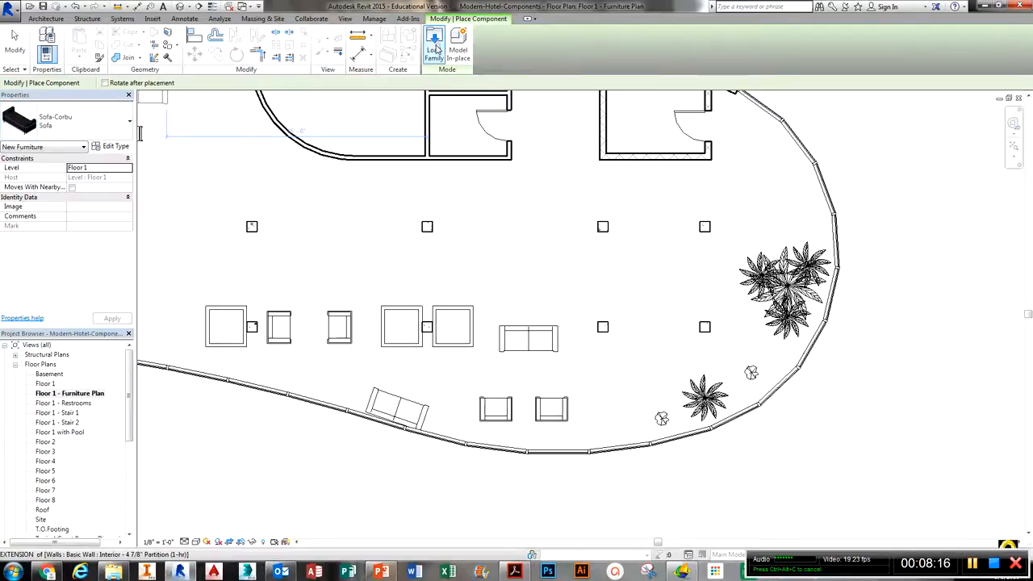
click(435, 47)
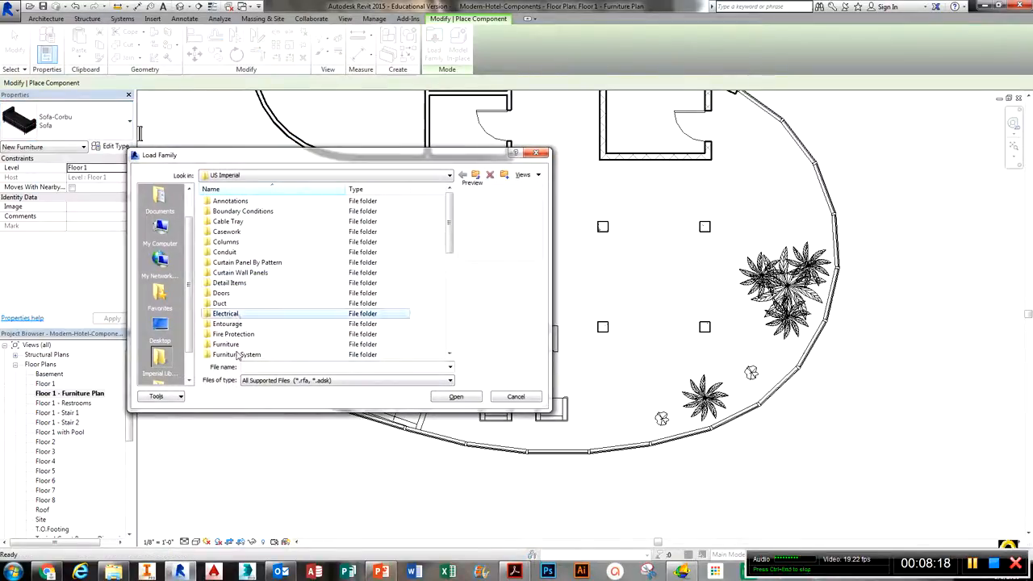
double_click(228, 343)
double_click(242, 232)
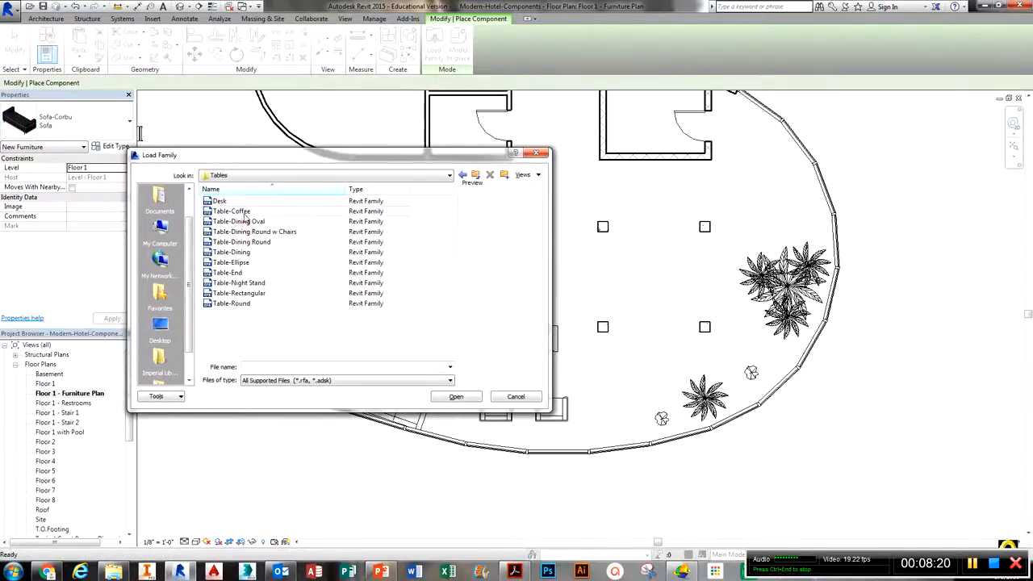
Load the coffee, ellipse, rectangular and end table families, then place a Table-Ellipse before the sofa.
click(235, 211)
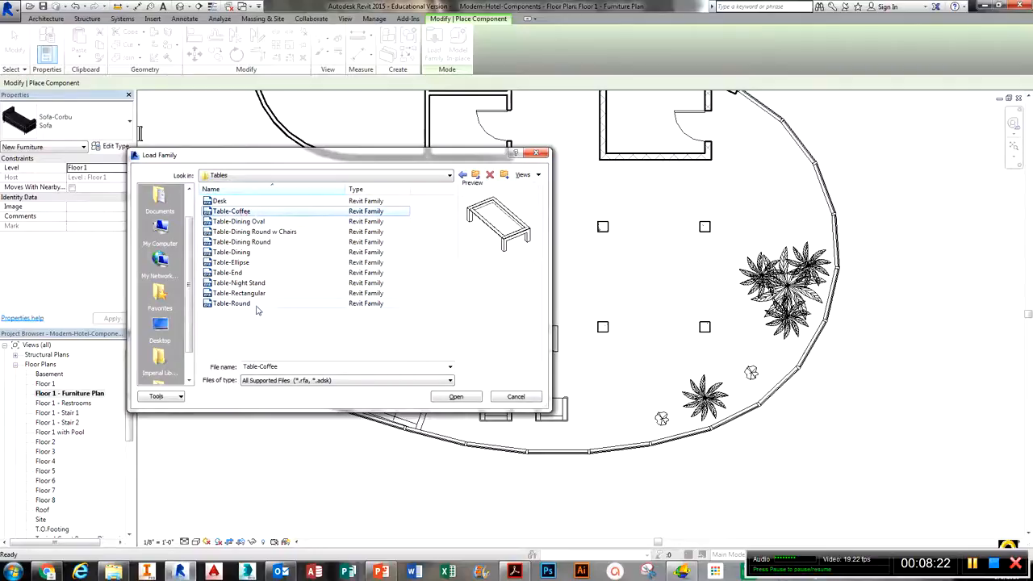
ctrl+click(261, 263)
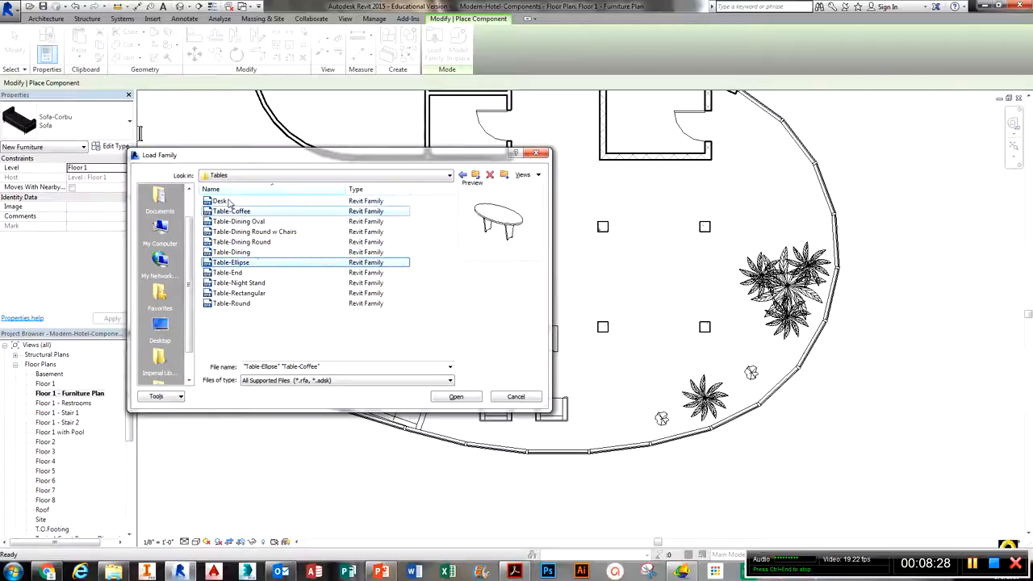
ctrl+click(237, 305)
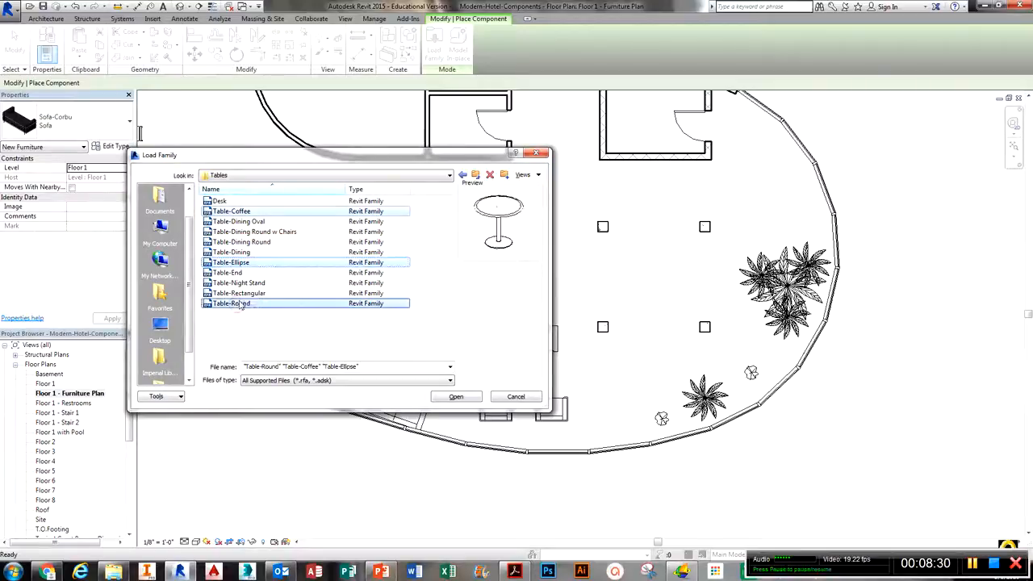
ctrl+click(239, 294)
ctrl+click(239, 305)
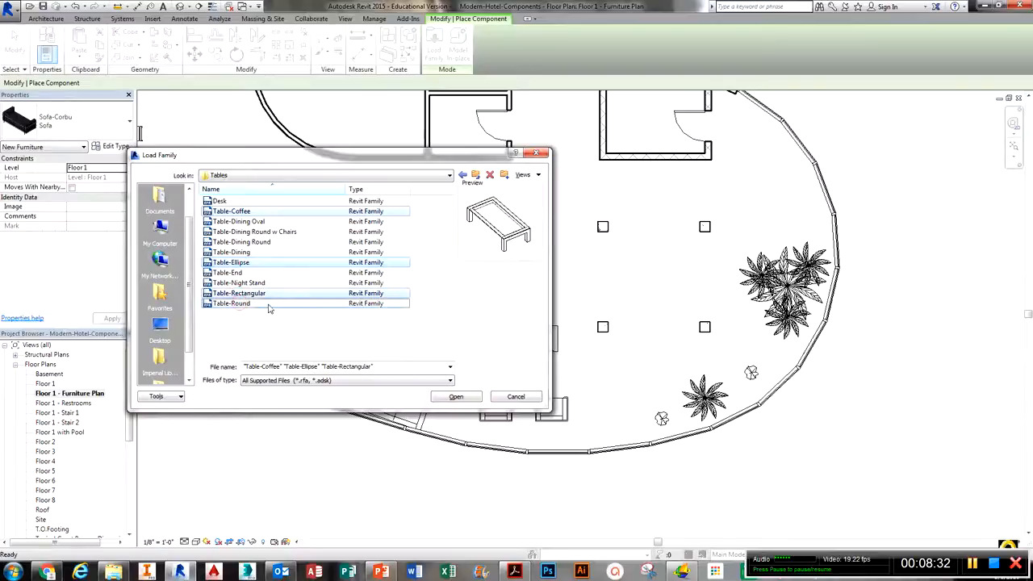
ctrl+click(251, 273)
click(456, 397)
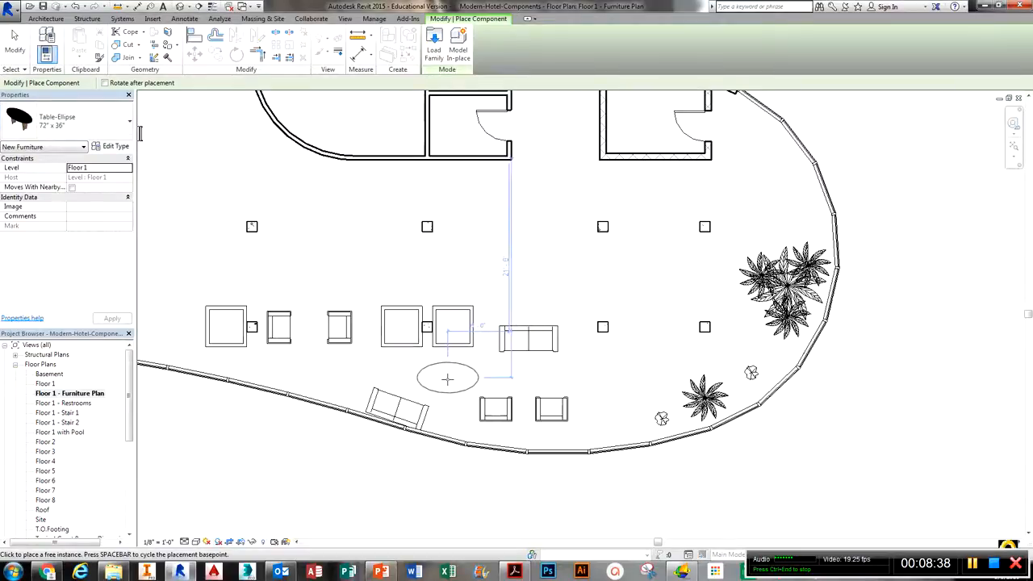
click(525, 376)
Place two 24" x 24" end tables: one between the chairs, one rotated beside the sofa.
click(89, 121)
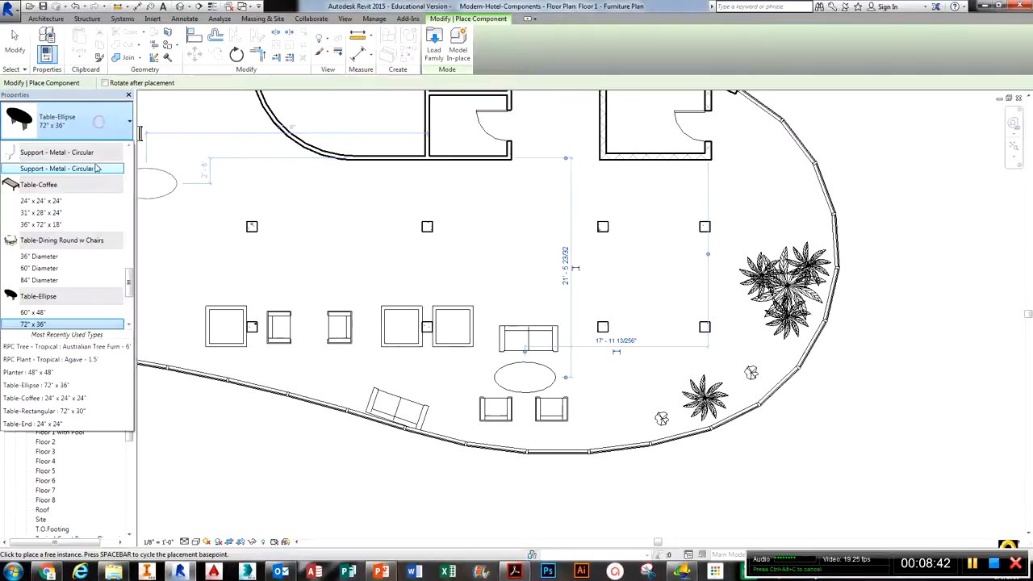
scroll(78, 293, down, 4)
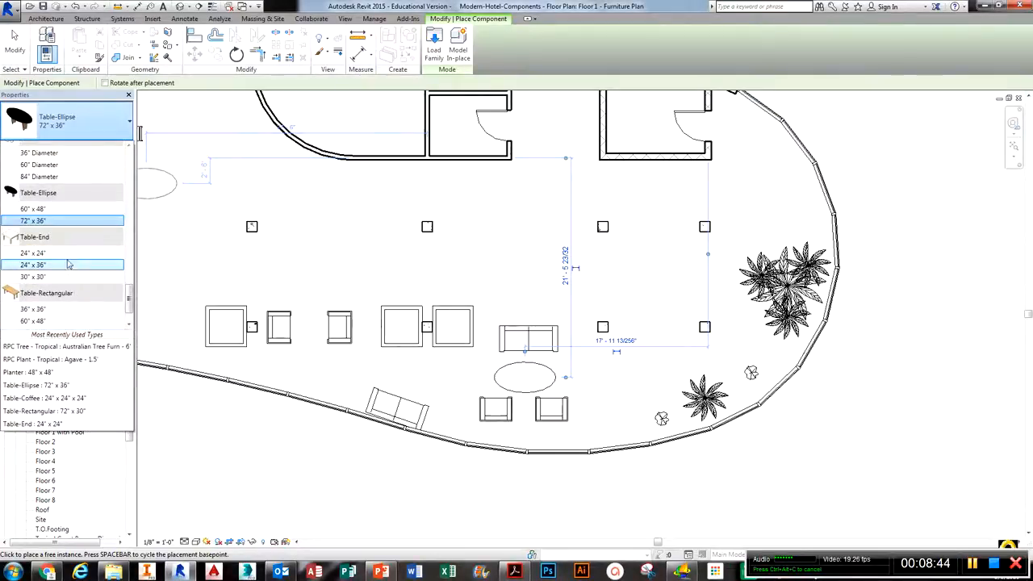
click(34, 252)
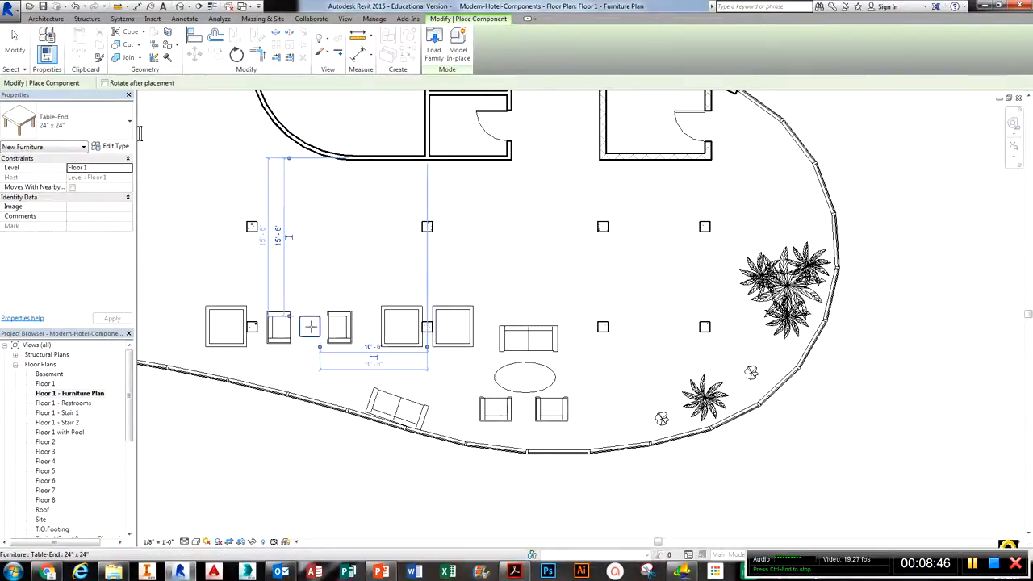
click(309, 326)
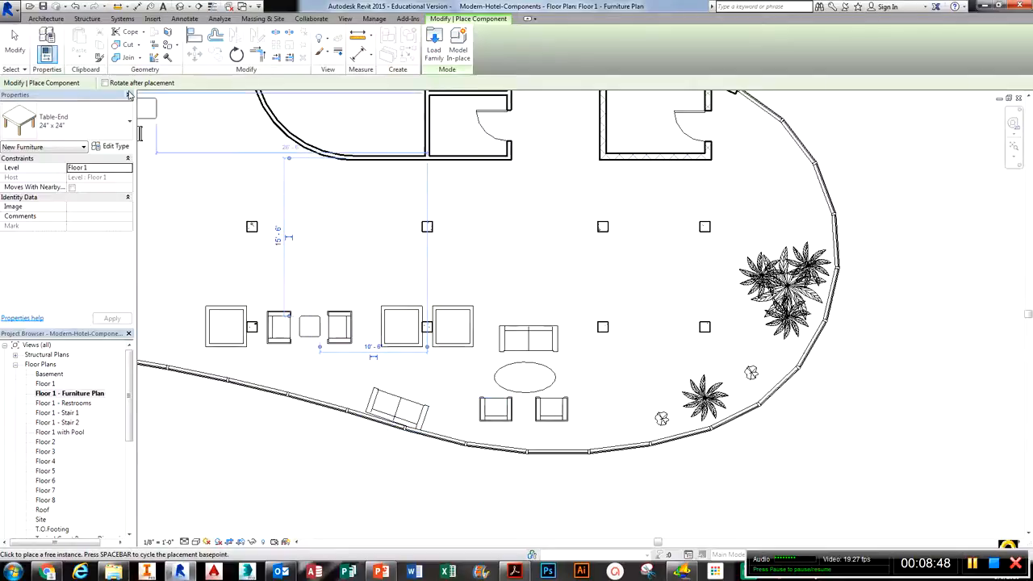
click(104, 83)
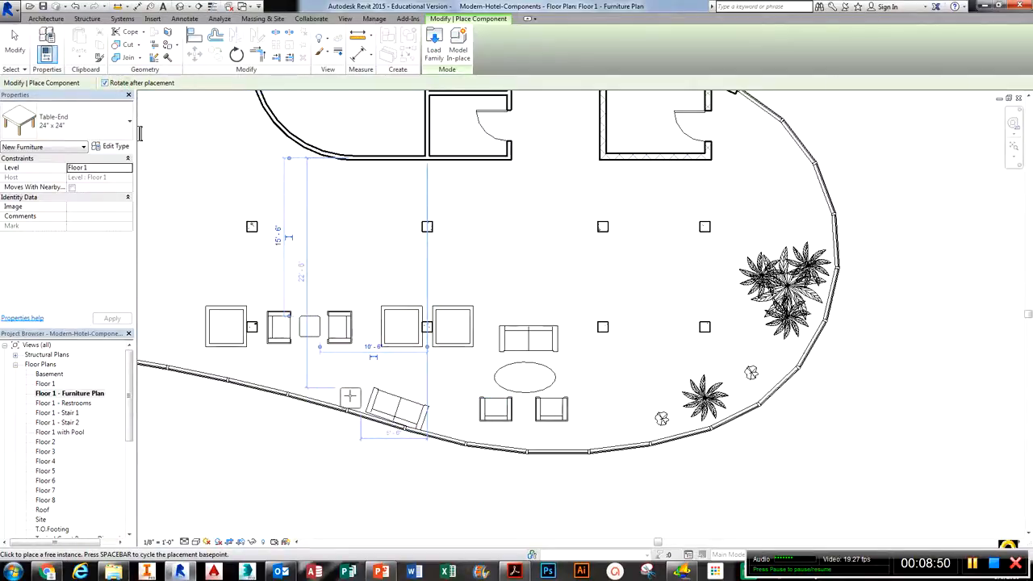
click(353, 396)
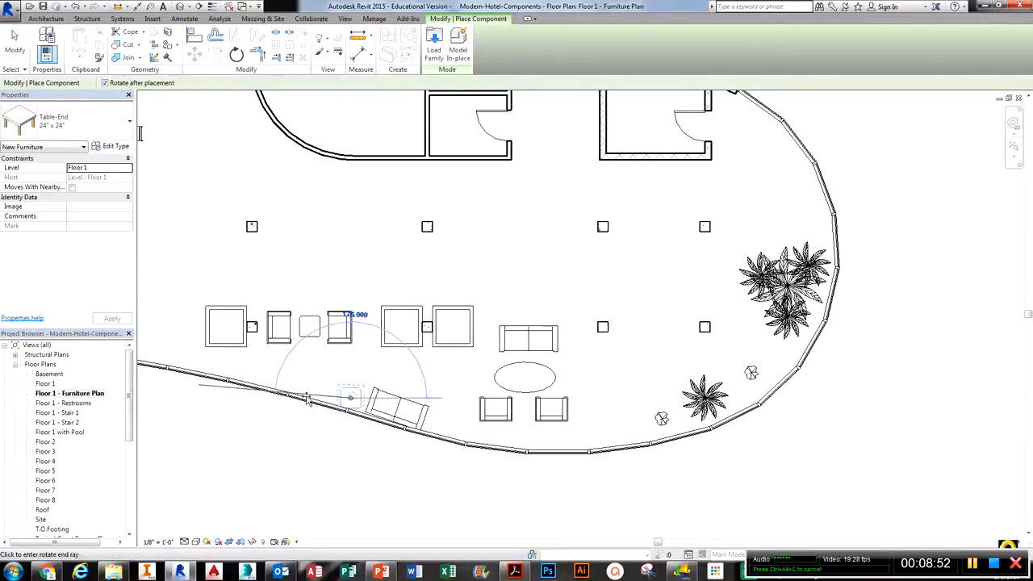
click(308, 382)
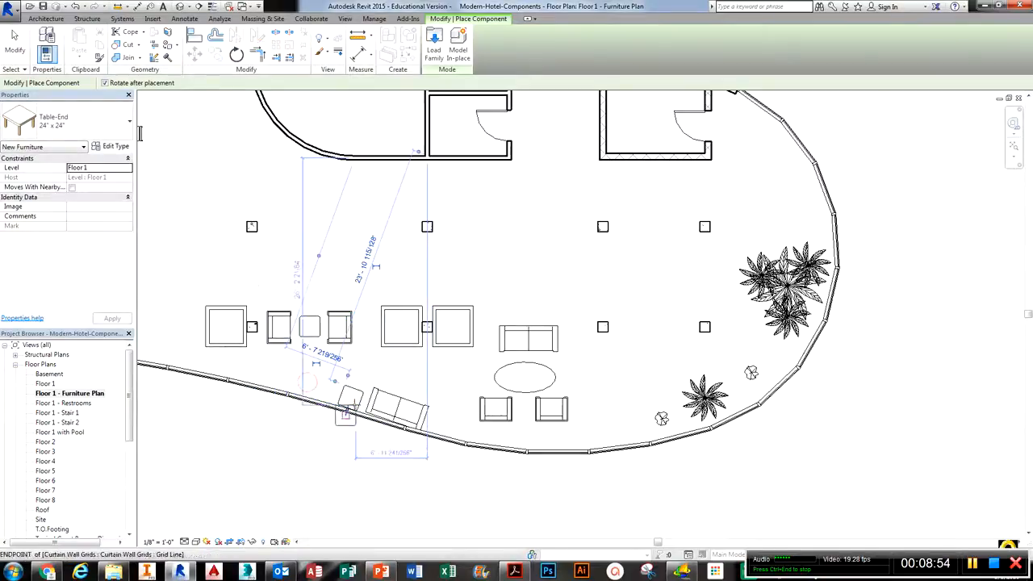
key(Escape)
key(Escape)
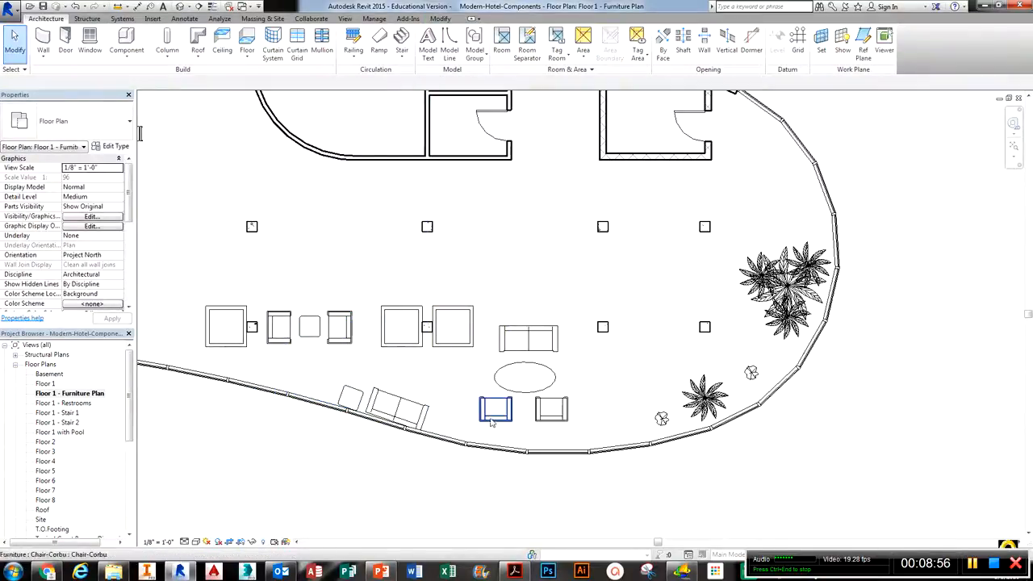
Place a Windmill Palm - 8' near the curved wall.
scroll(413, 320, down, 5)
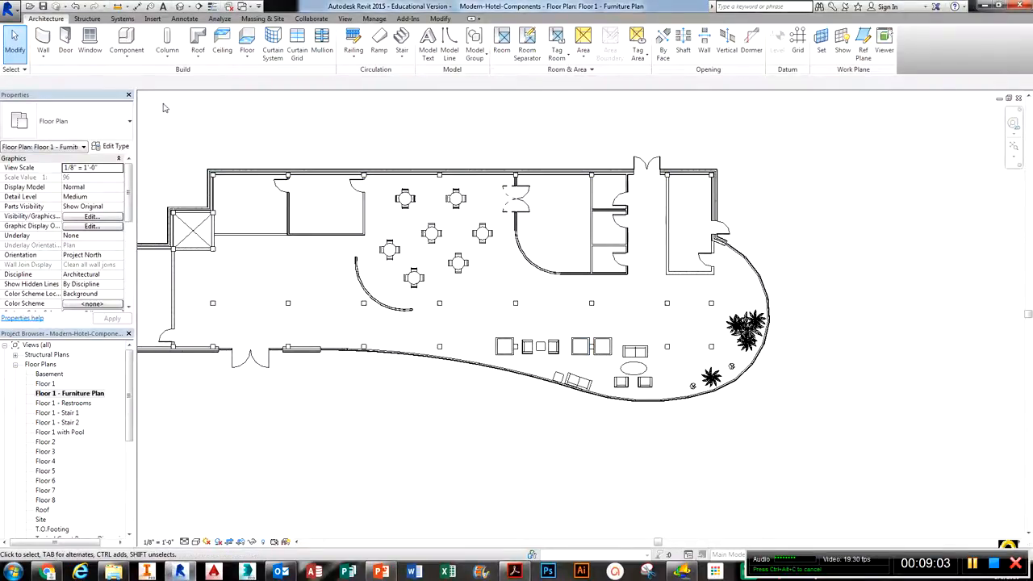
click(127, 40)
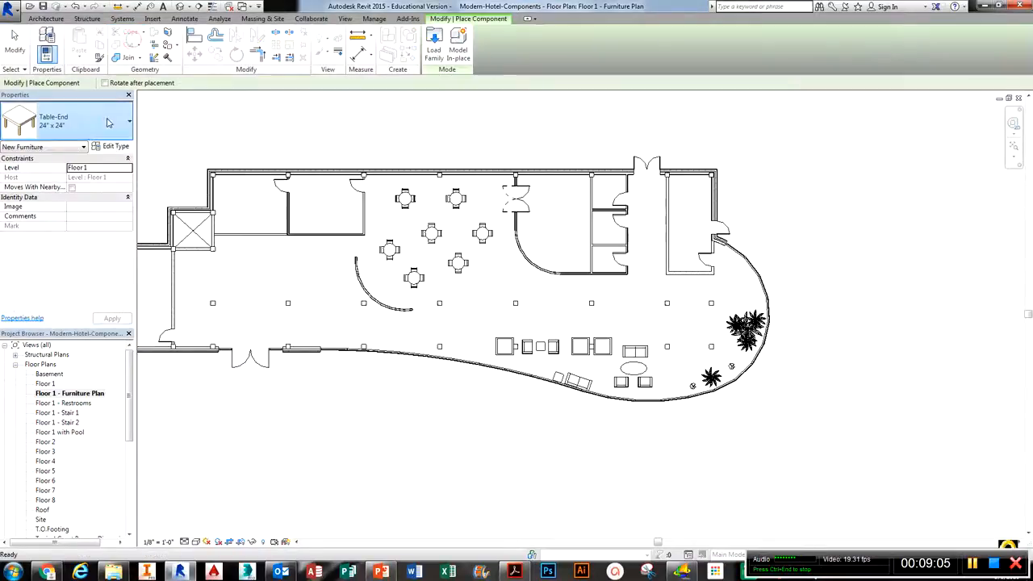
click(80, 121)
scroll(72, 262, up, 10)
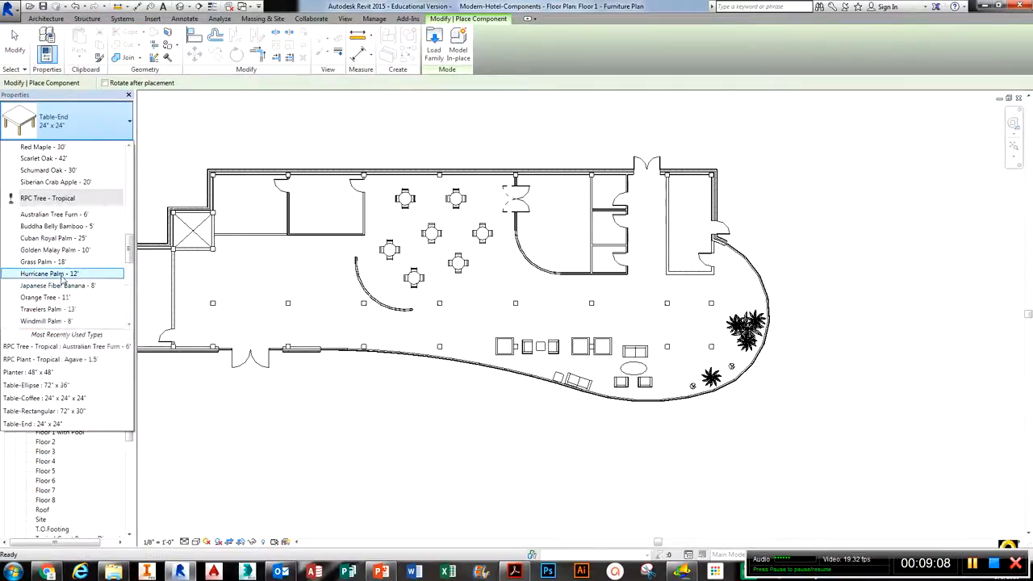
click(62, 274)
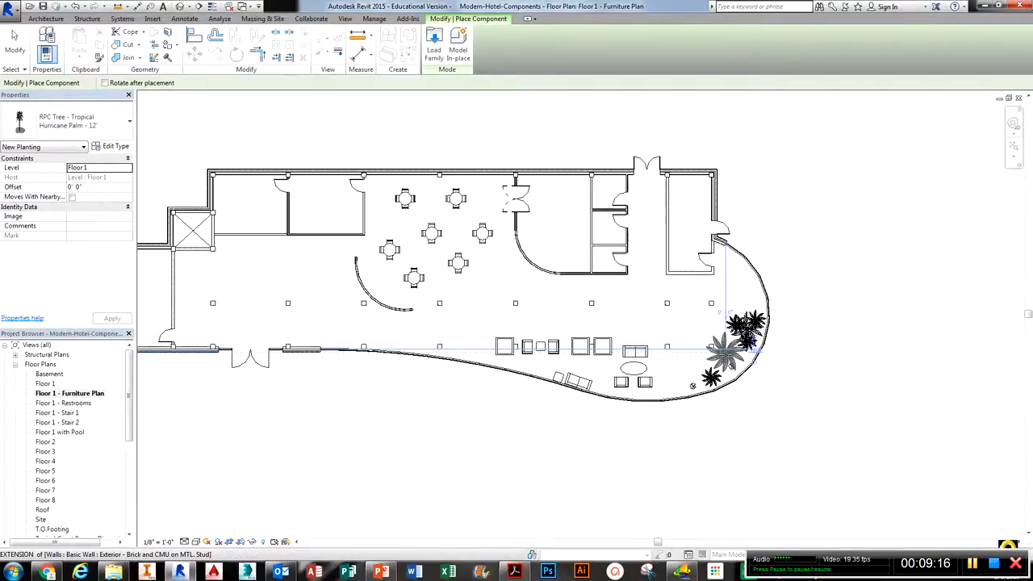
click(72, 121)
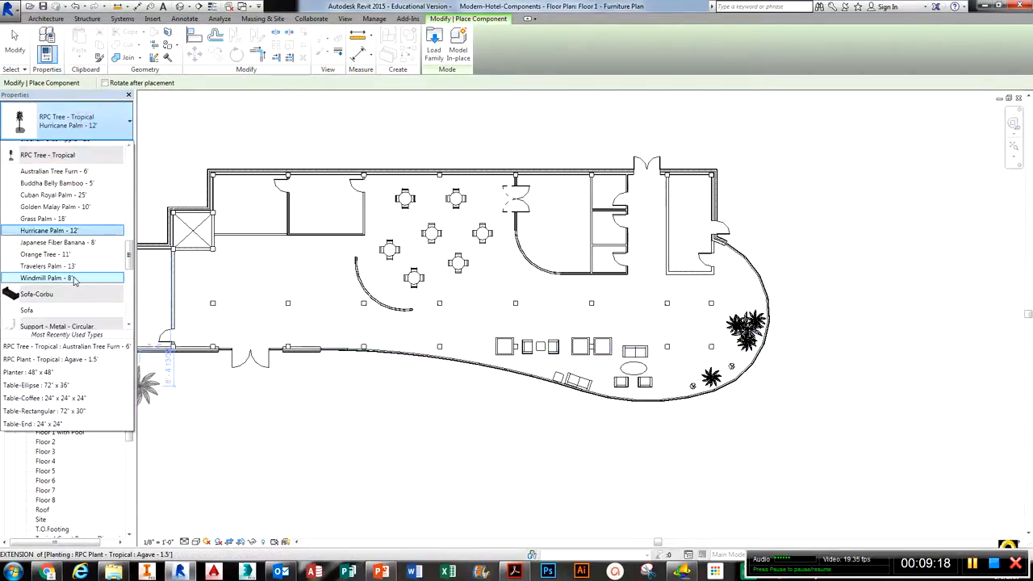
click(73, 278)
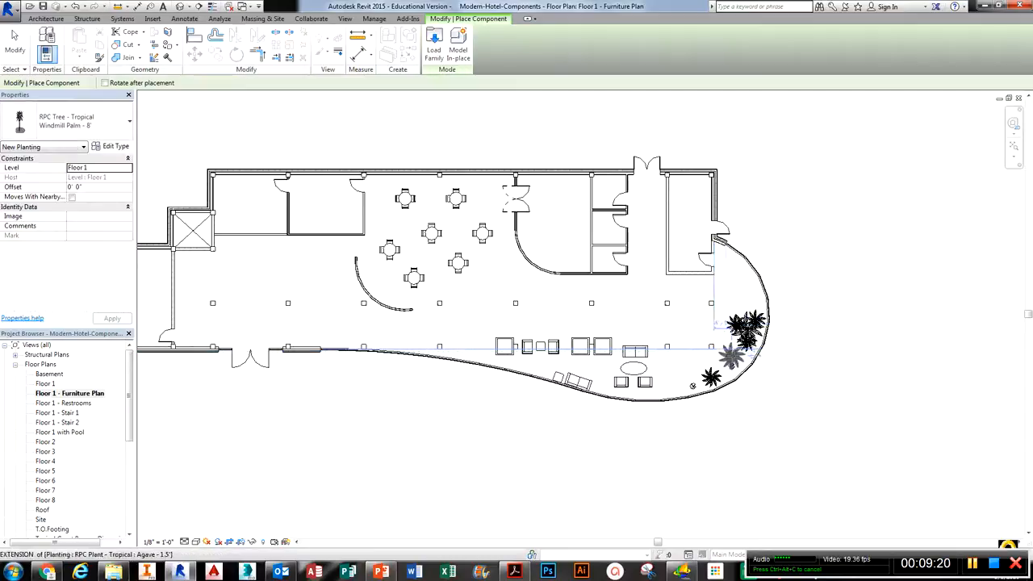
click(725, 355)
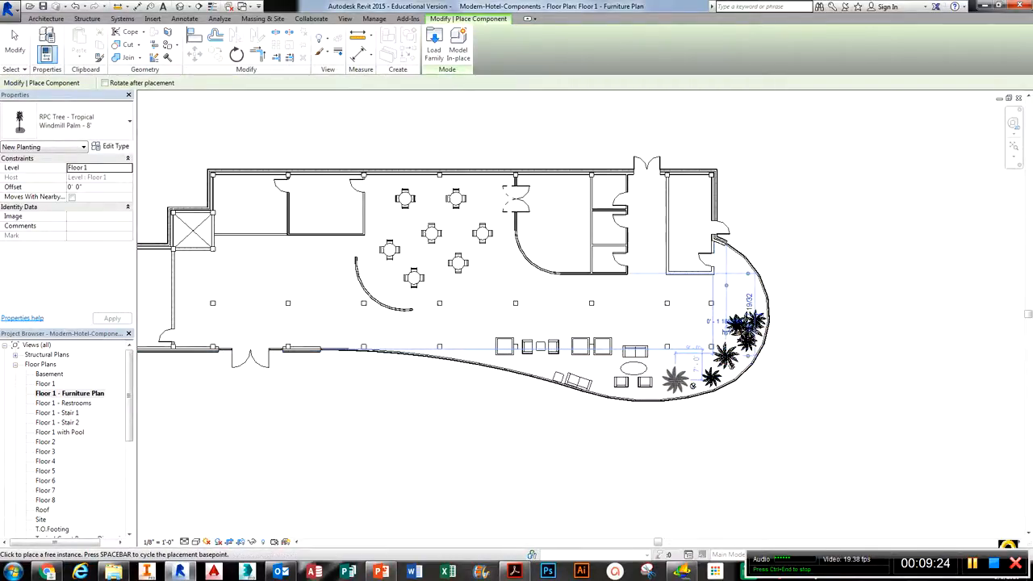
Place a Honey Myrtle - 4.5' tropical plant beside the palms.
click(104, 119)
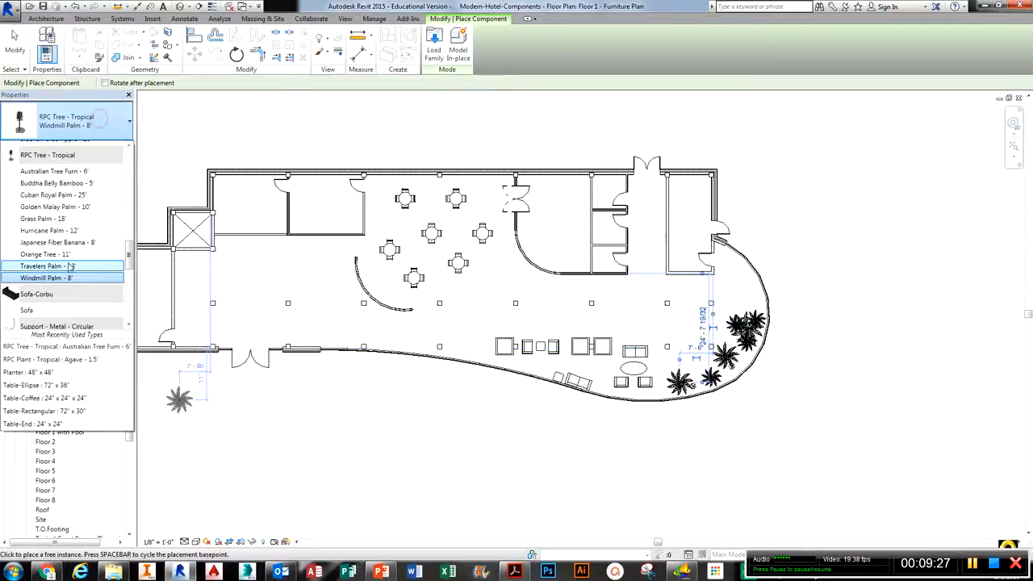
click(76, 170)
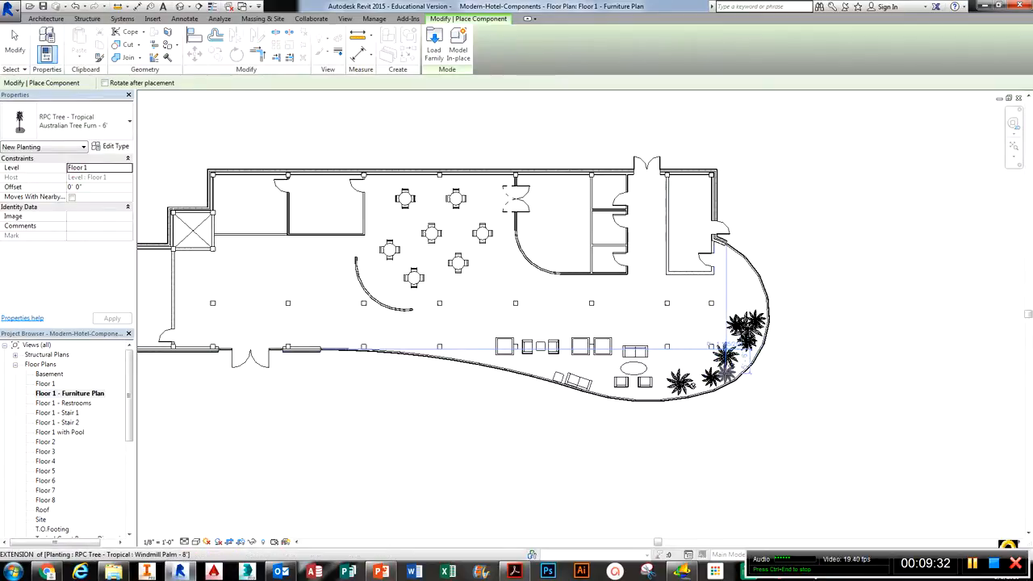
click(81, 121)
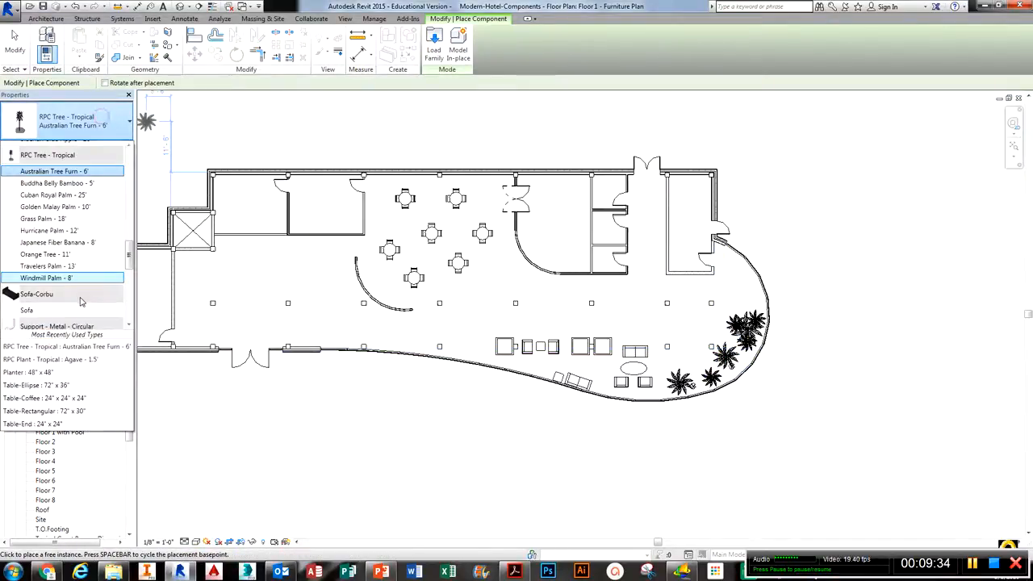
scroll(78, 308, up, 2)
scroll(78, 308, up, 4)
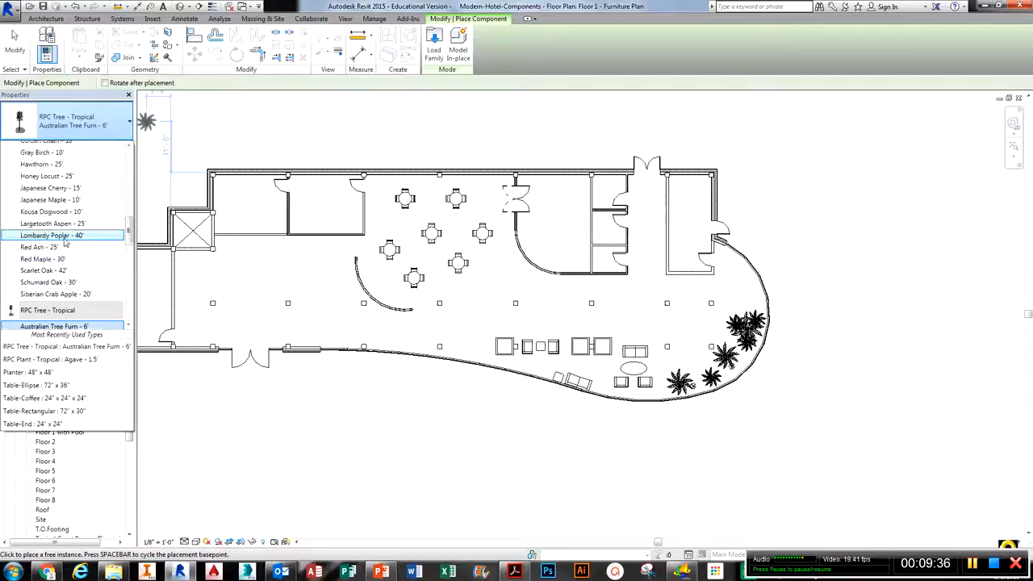
scroll(68, 216, up, 2)
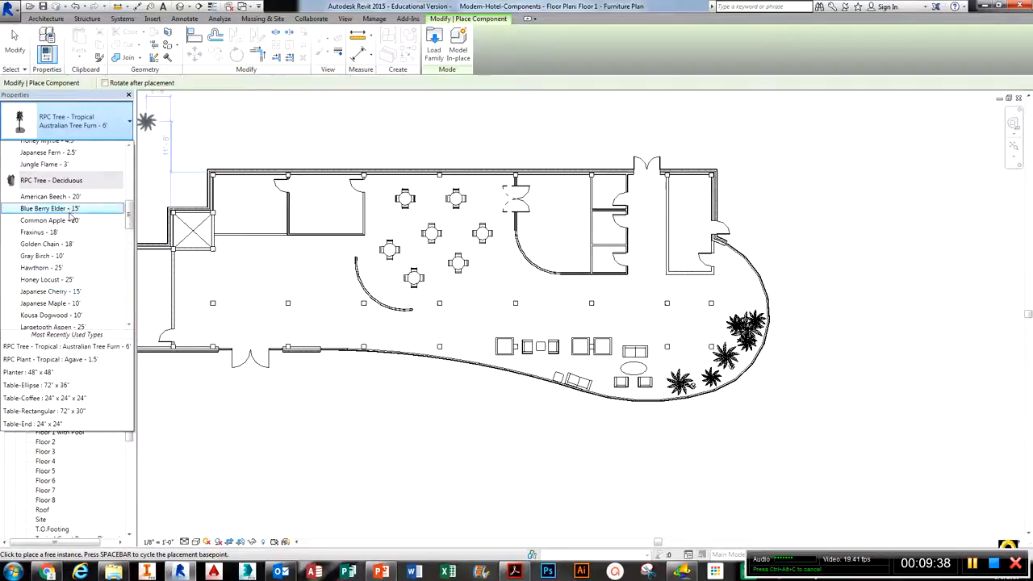
scroll(70, 214, up, 2)
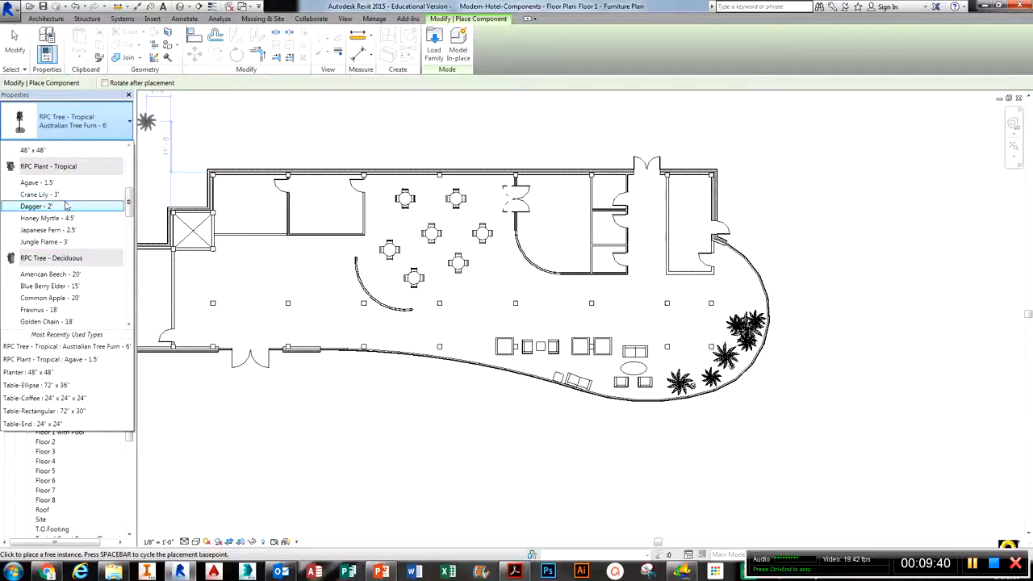
click(68, 219)
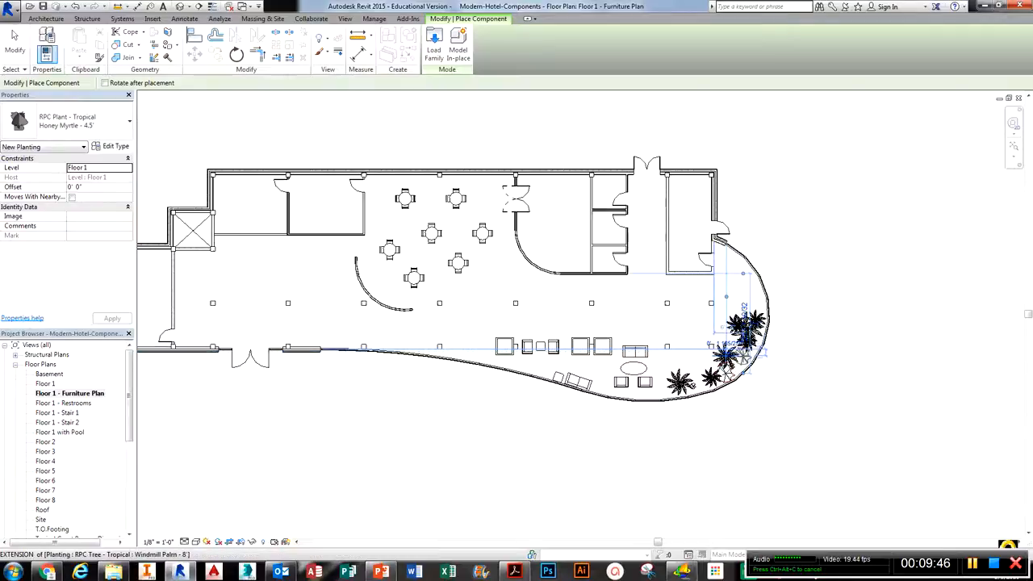
click(726, 353)
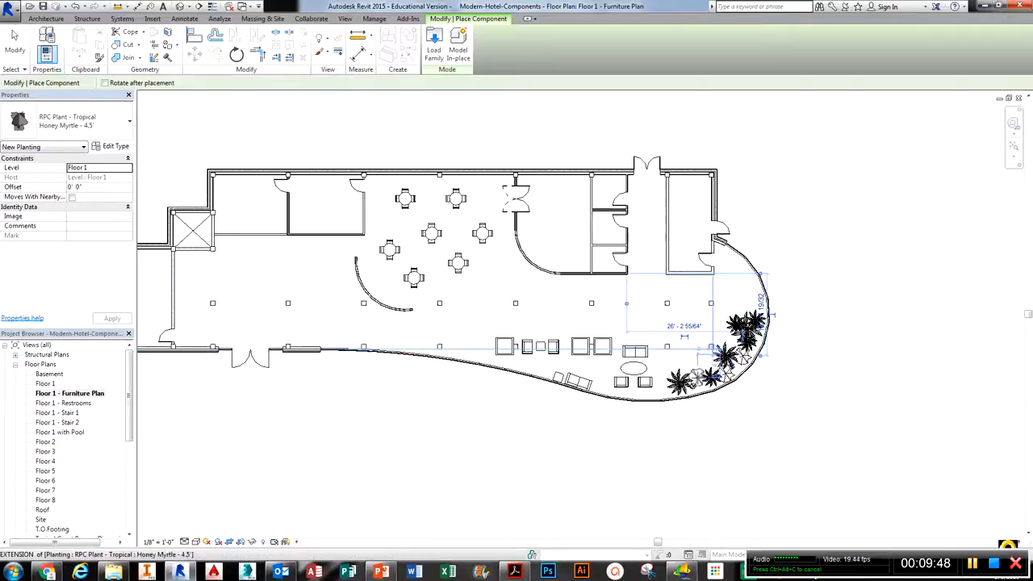
key(Escape)
key(Escape)
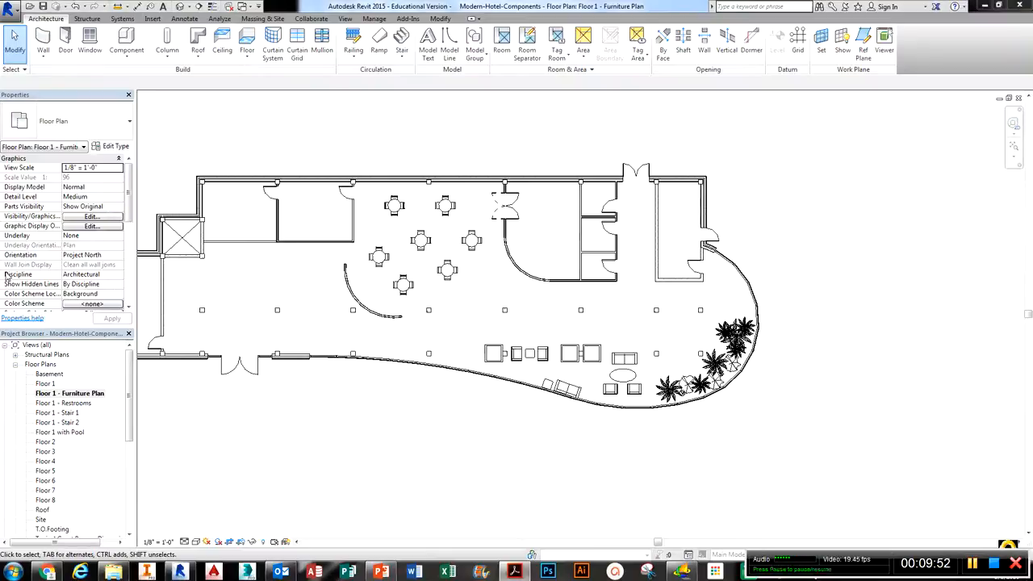
Load the Countertop-Lobby family from the Class Library folder on the C: drive.
mouse_move(293, 271)
middle_down()
mouse_move(403, 347)
mouse_move(412, 317)
middle_up()
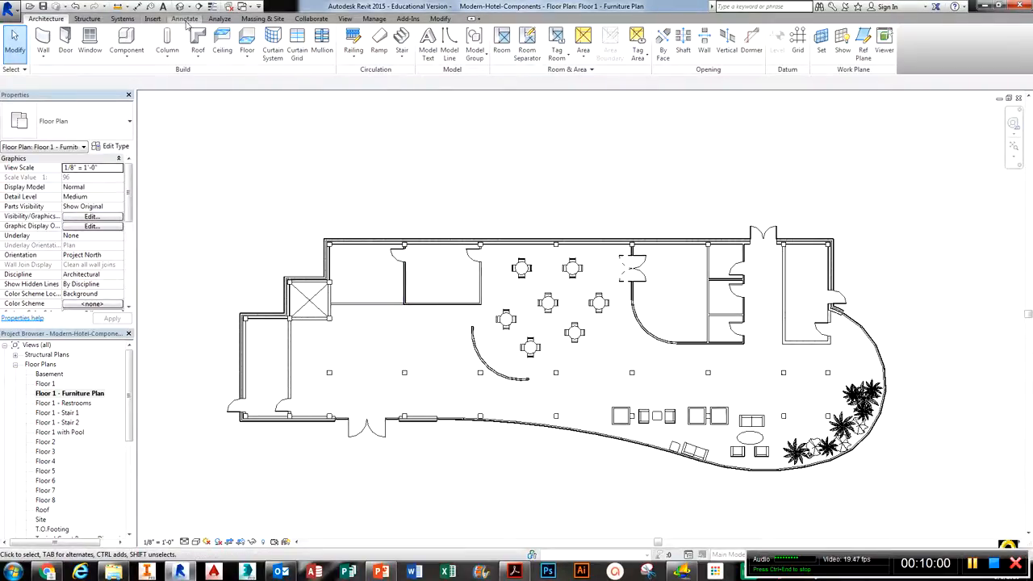
click(167, 18)
click(385, 46)
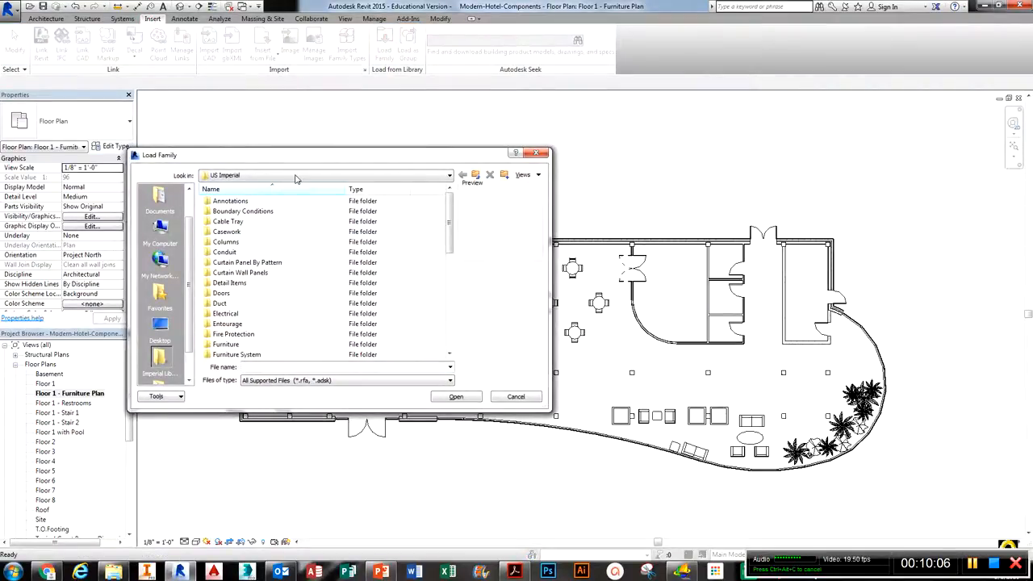
click(159, 232)
double_click(225, 212)
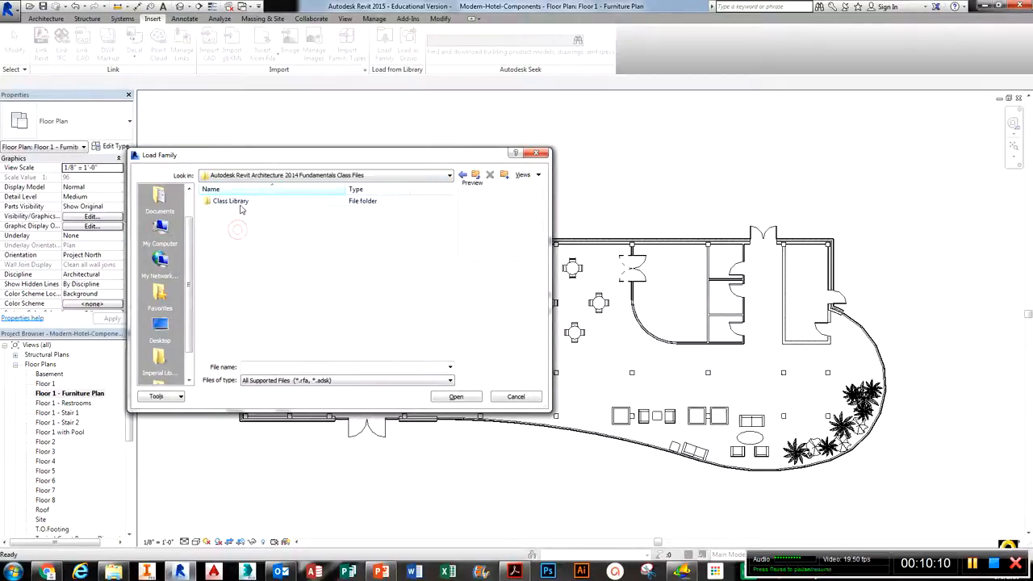
double_click(232, 201)
click(248, 203)
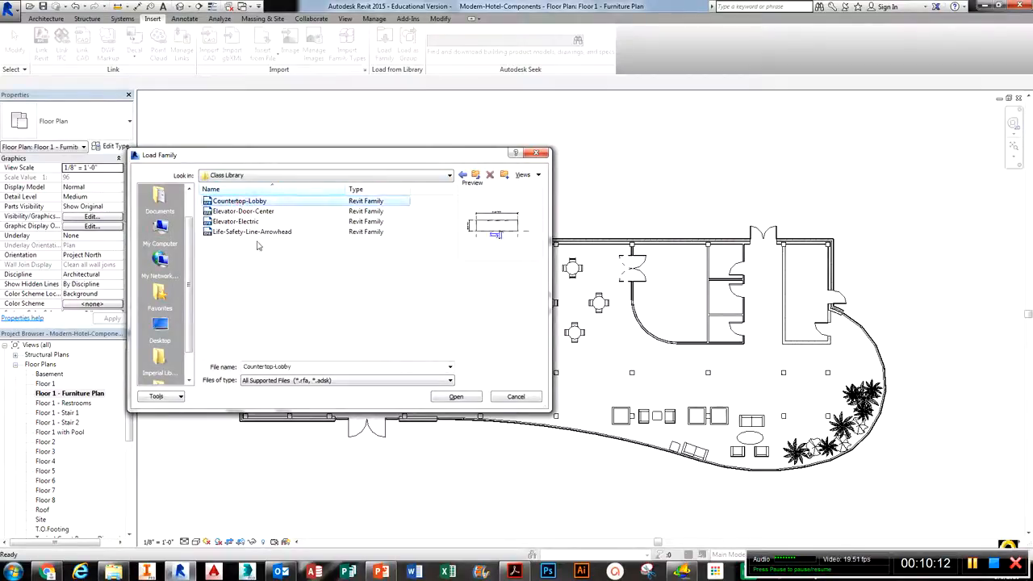
click(475, 397)
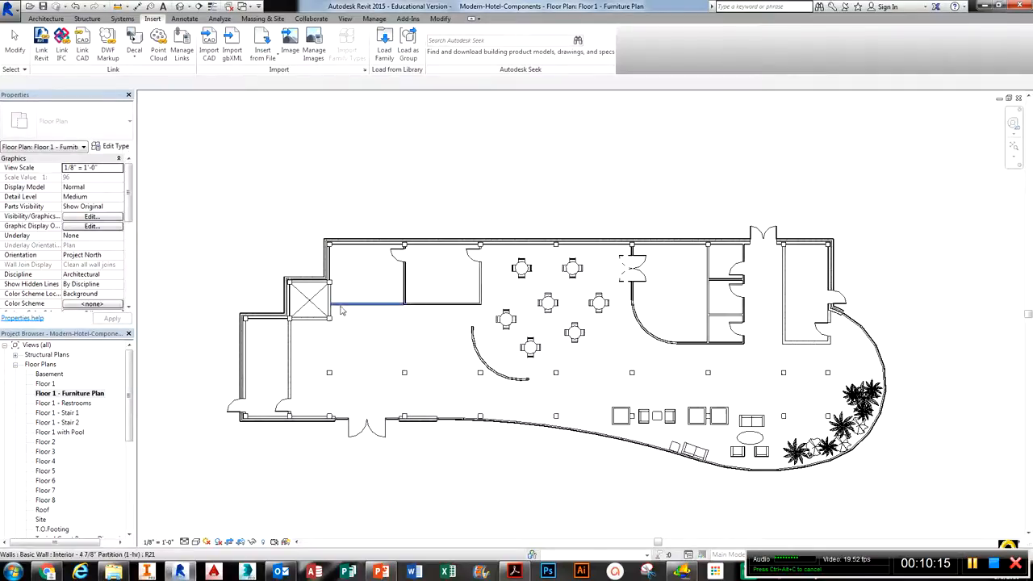
Place a Countertop-Lobby with a 1' 1 5/8" offset on the partial wall beside the elevator.
scroll(364, 333, up, 4)
click(46, 19)
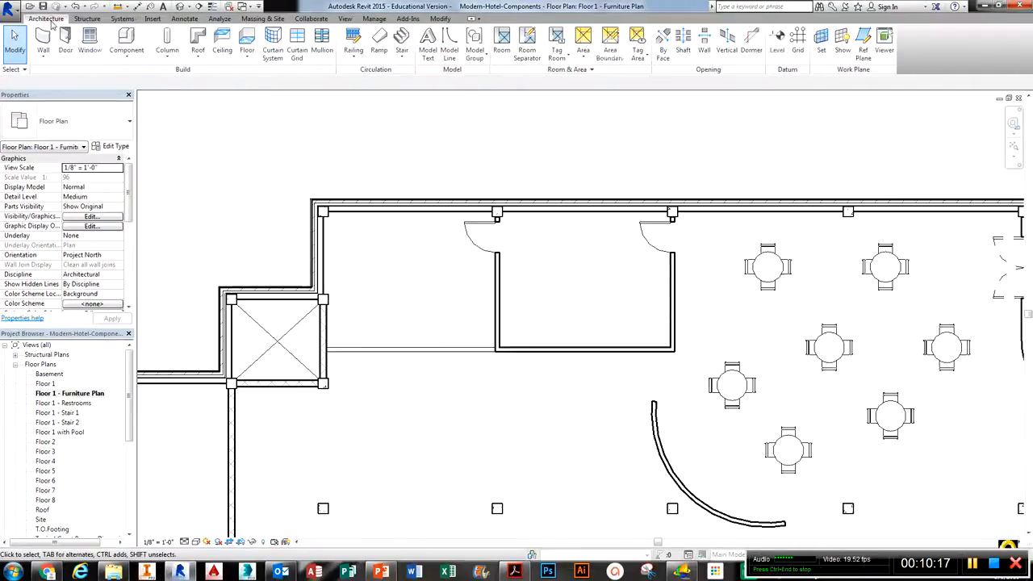
click(87, 42)
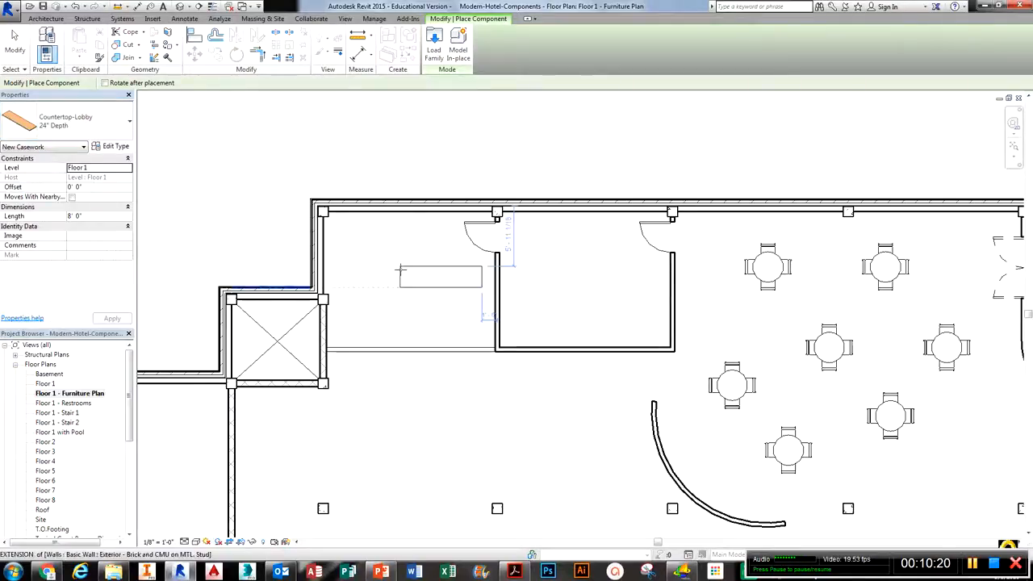
scroll(380, 399, up, 2)
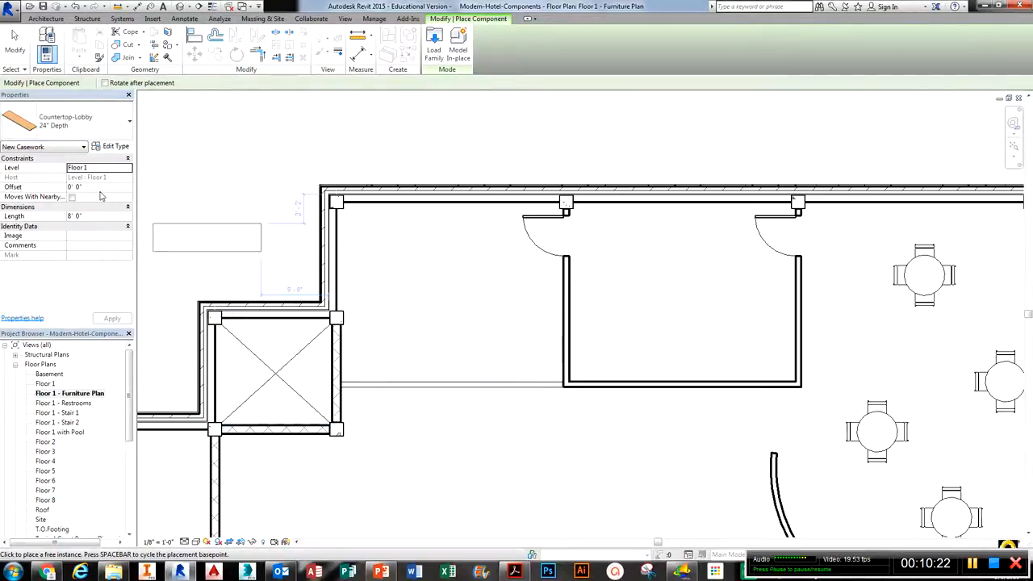
click(91, 187)
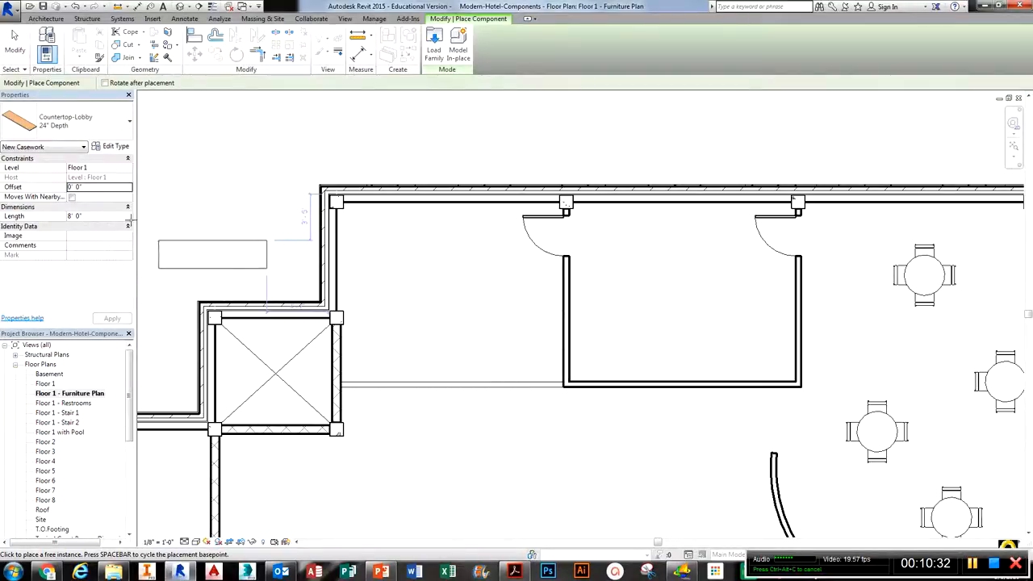
click(70, 187)
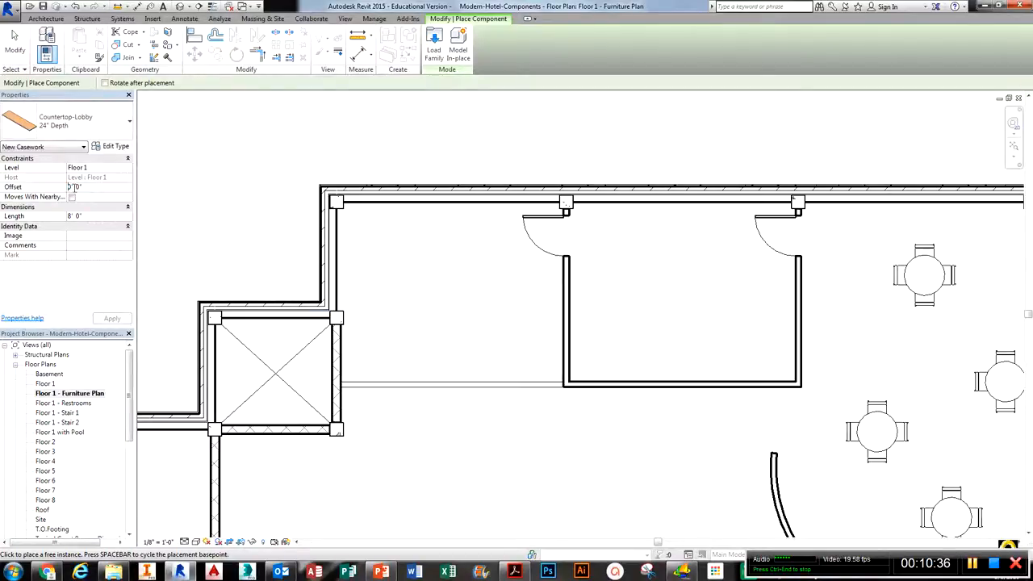
double_click(69, 187)
text(1)
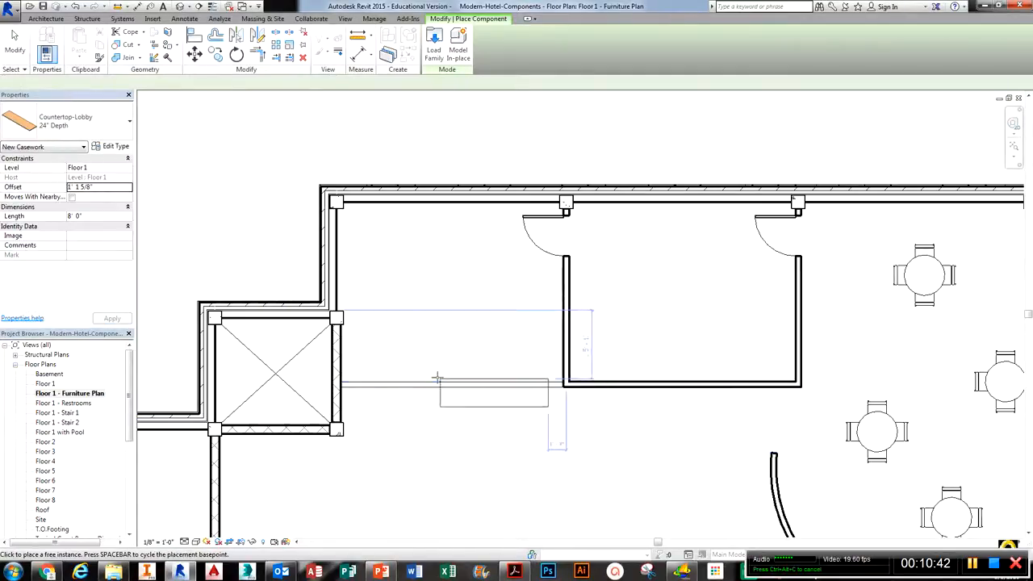
click(392, 371)
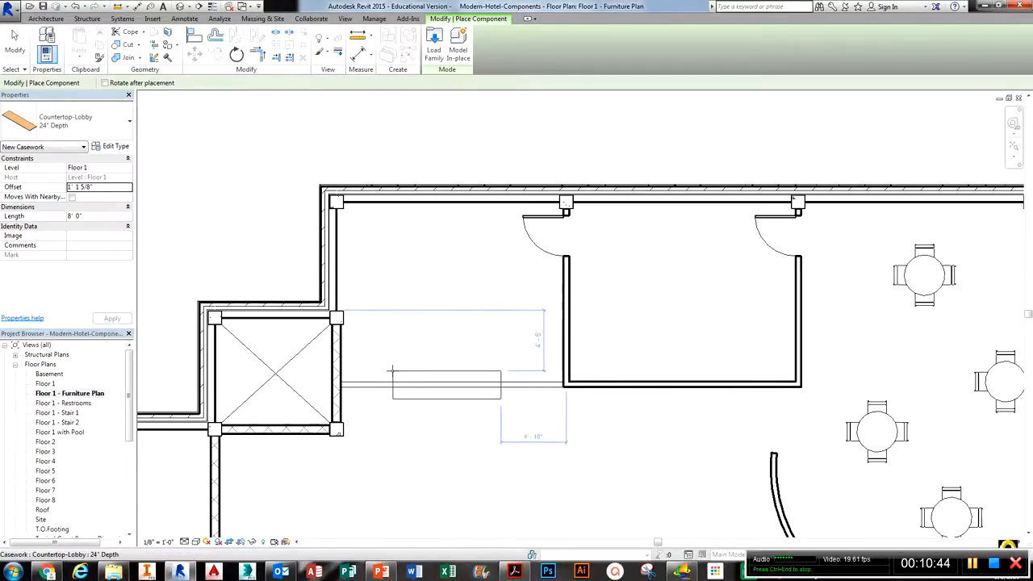
Move the countertop with MV so its left end sits against the elevator wall.
key(Escape)
key(Escape)
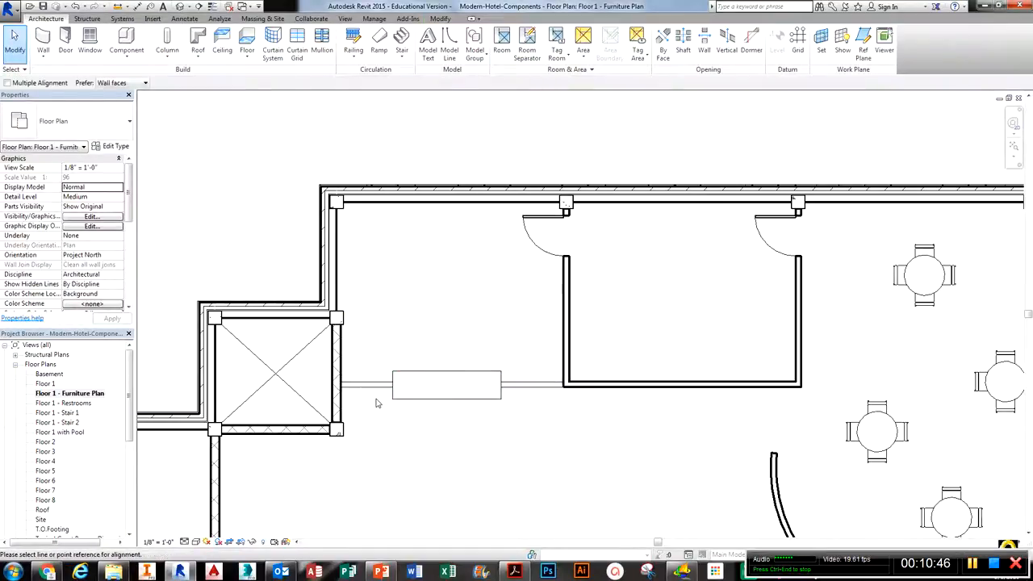
scroll(376, 388, up, 3)
click(405, 386)
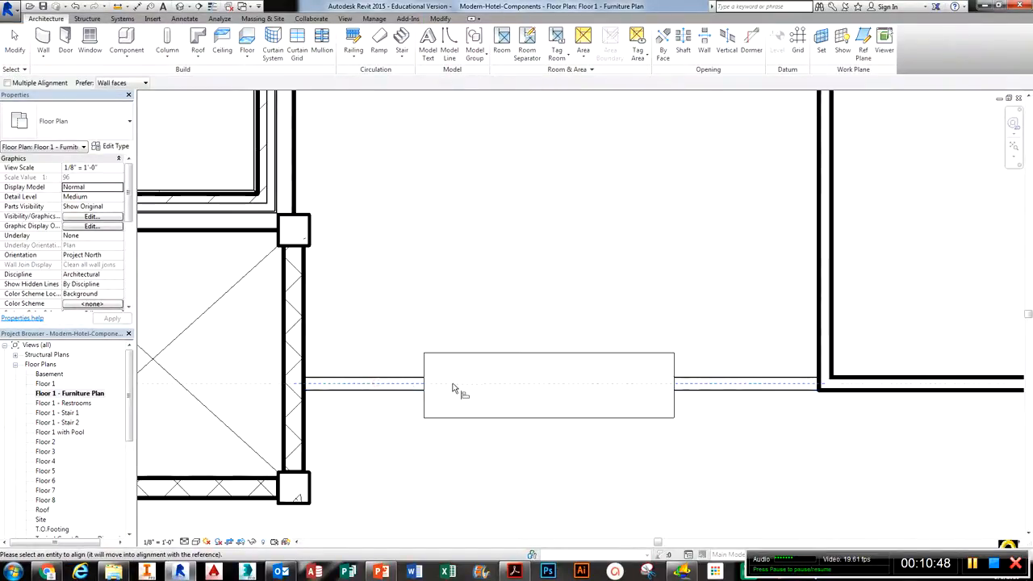
key(Escape)
click(462, 359)
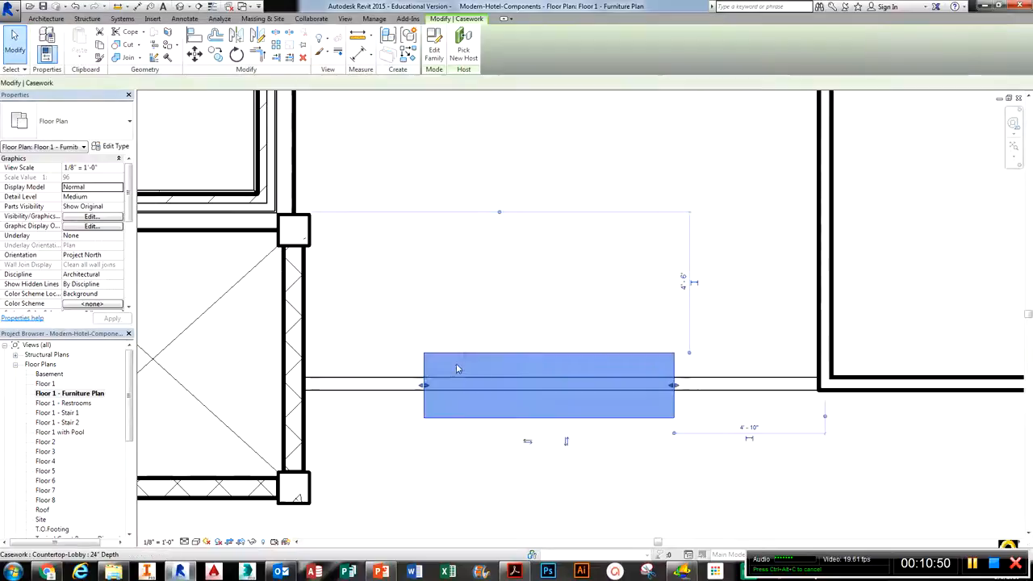
key(m)
key(v)
click(424, 384)
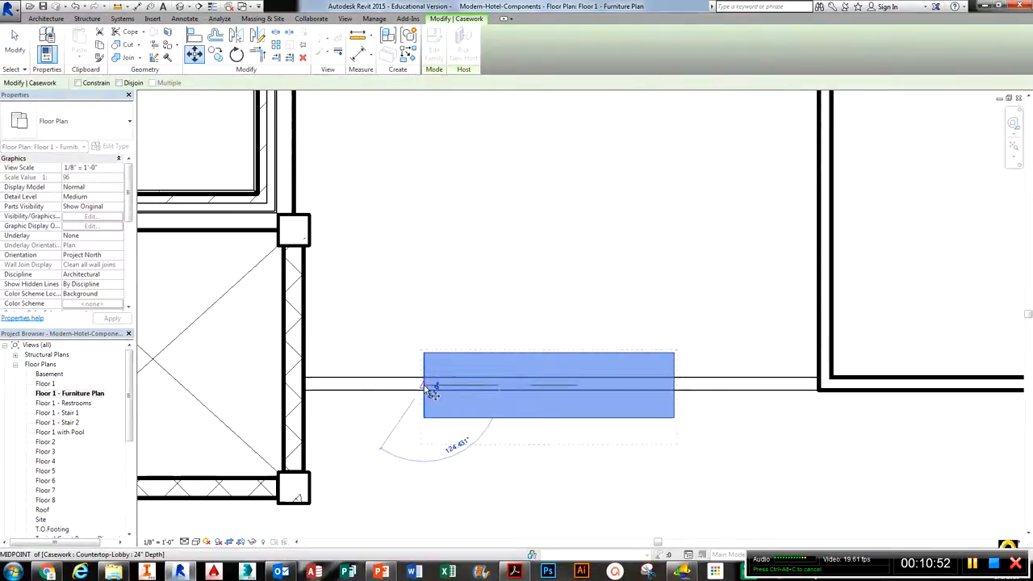
click(307, 385)
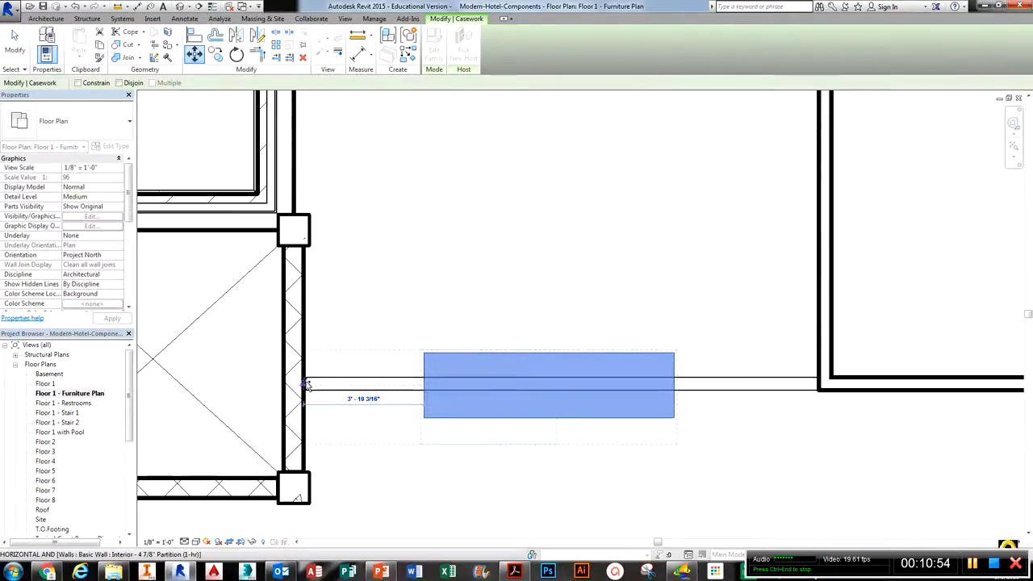
Try a 5' distance to the room wall, undo it, then stretch the countertop to 11' 3 3/16".
scroll(454, 407, down, 2)
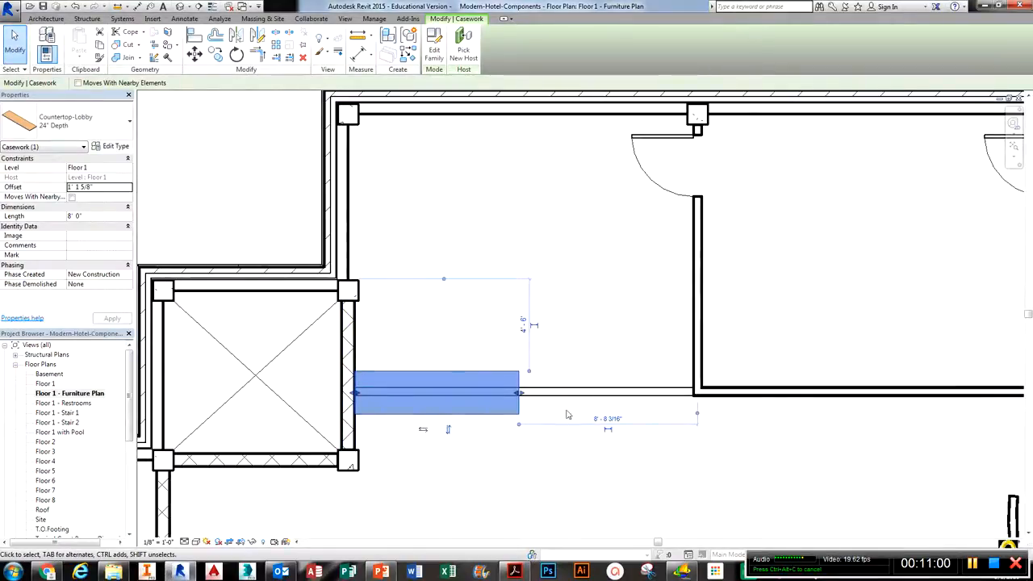
click(611, 417)
text(5)
key(Return)
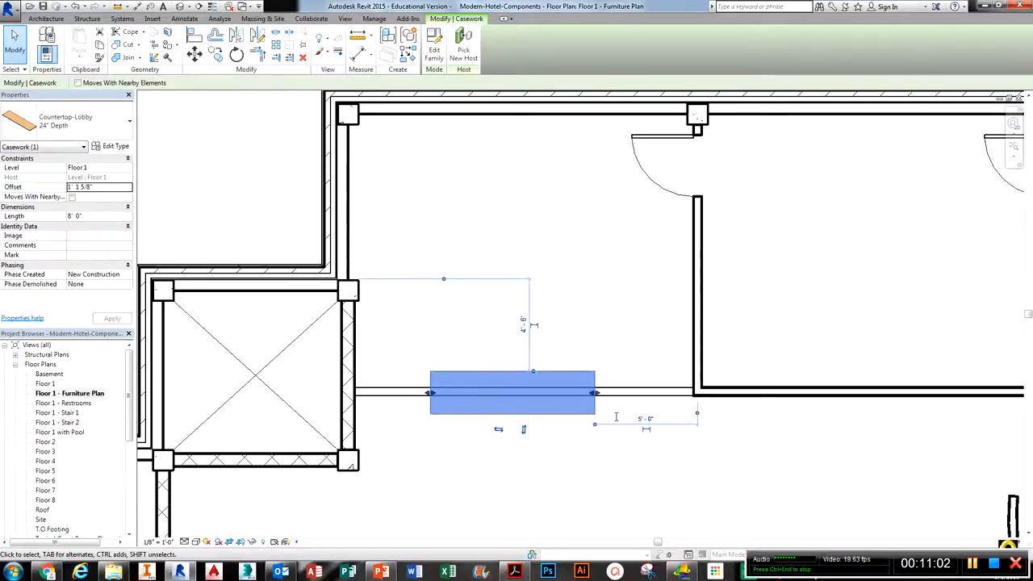
key(ctrl+z)
click(519, 380)
drag(521, 380, 595, 396)
click(609, 309)
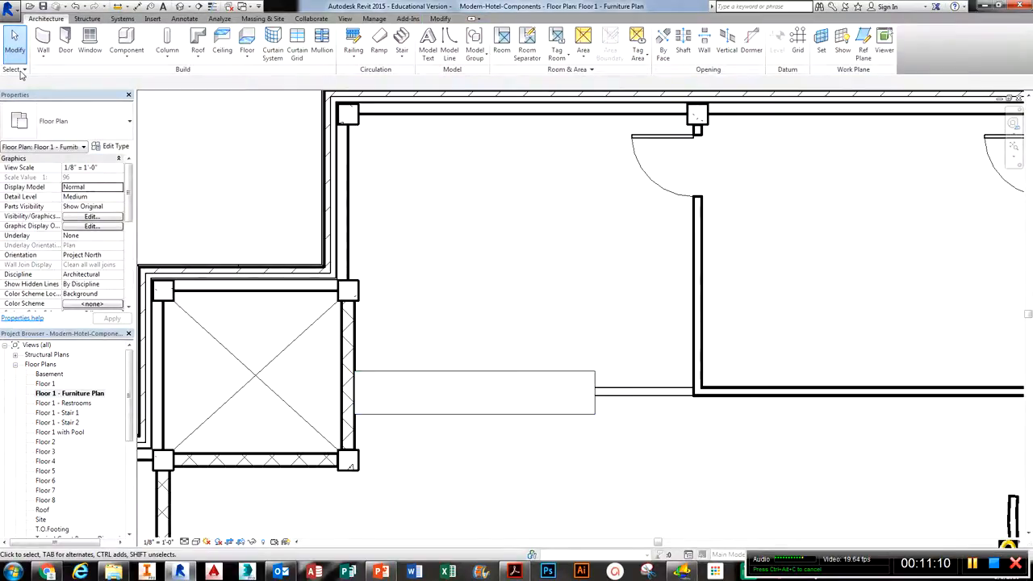
drag(0, 74, 168, 59)
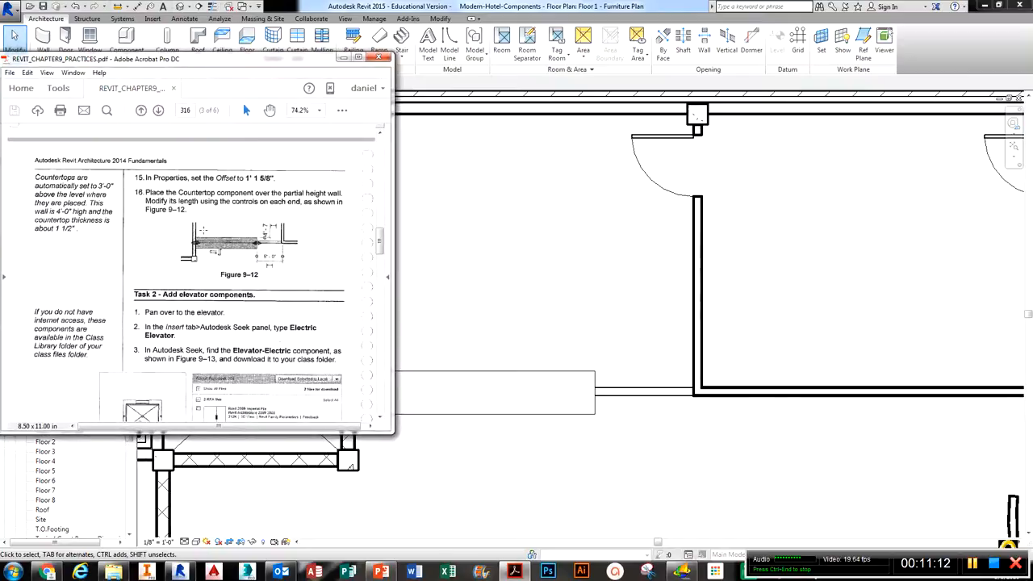
Scroll the PDF to Task 2 - Add elevator components and pan the plan to the elevator.
scroll(198, 275, down, 3)
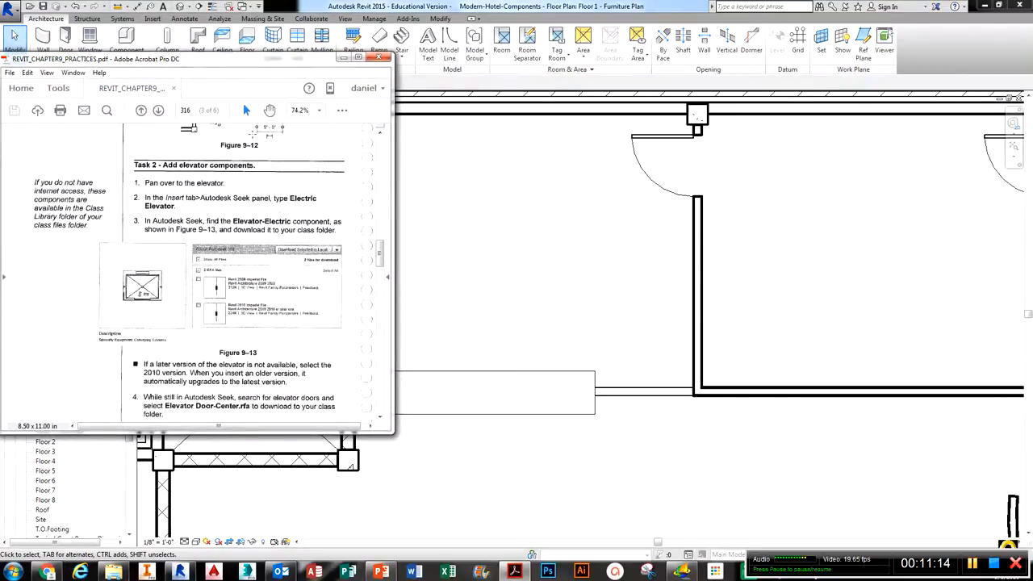
drag(267, 62, 0, 91)
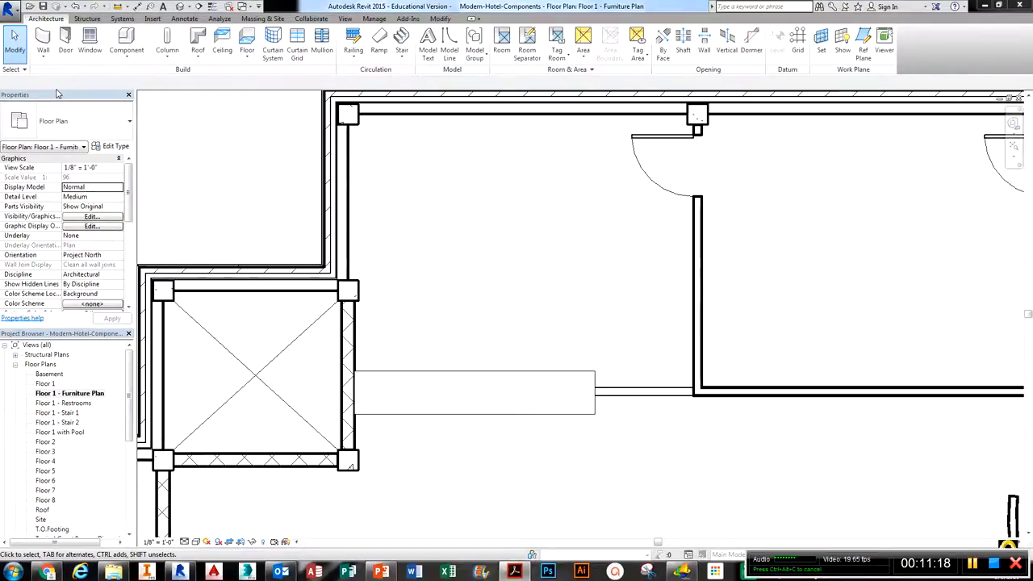
middle_drag(270, 390, 420, 286)
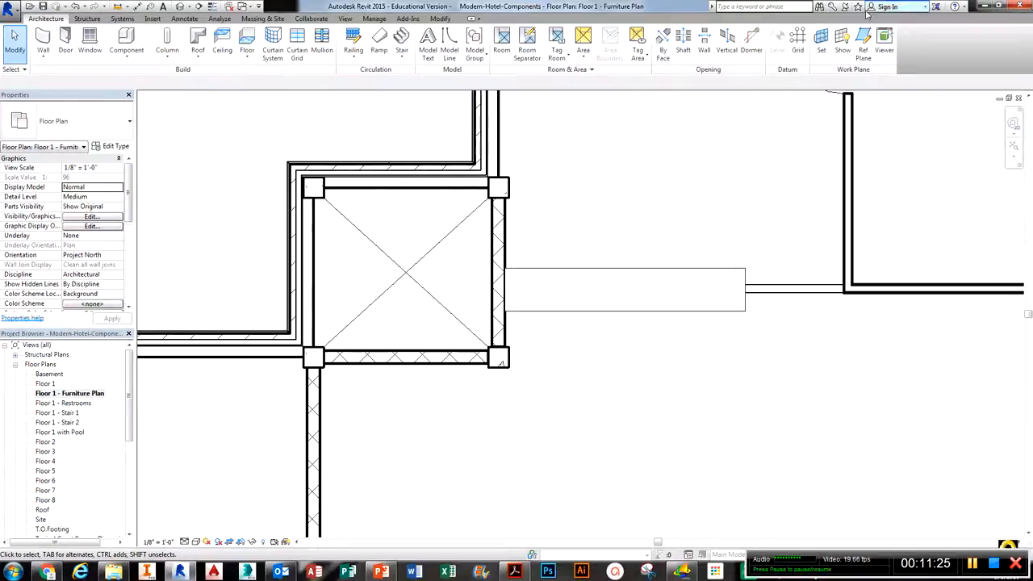
click(351, 19)
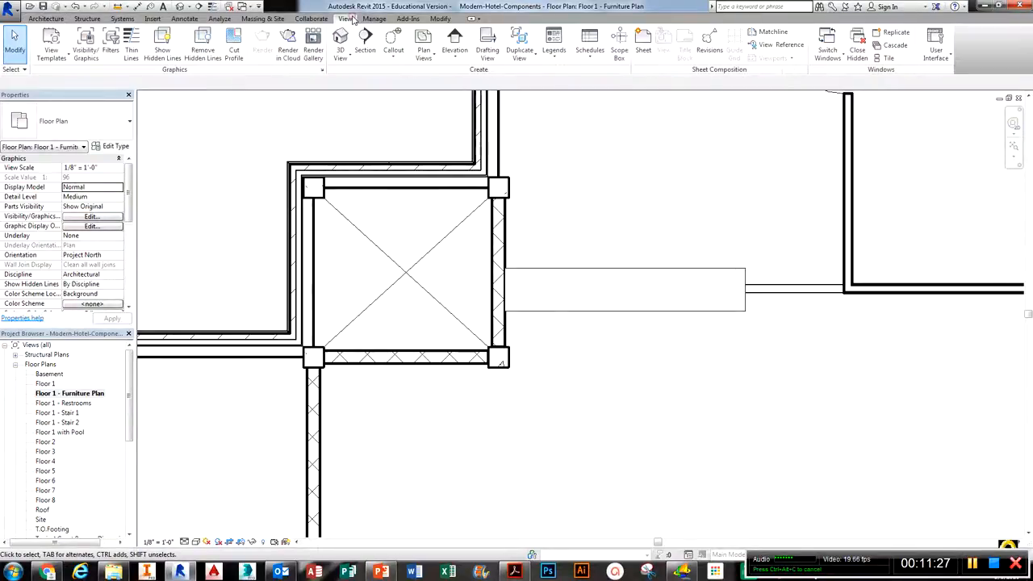
Search Autodesk Seek for 'Electric Elevator' from the Insert tab and bring up the browser results.
click(151, 19)
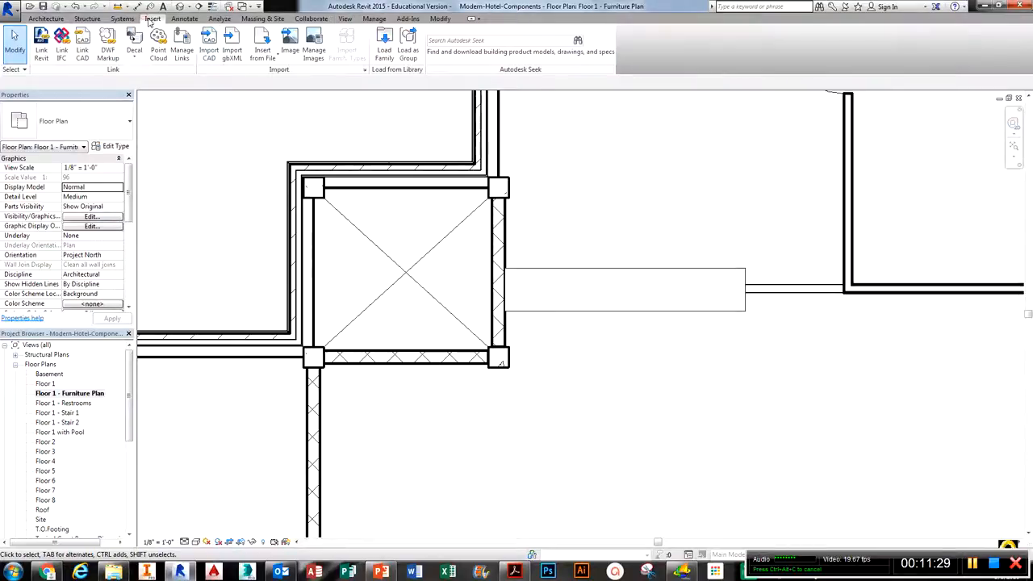
click(512, 41)
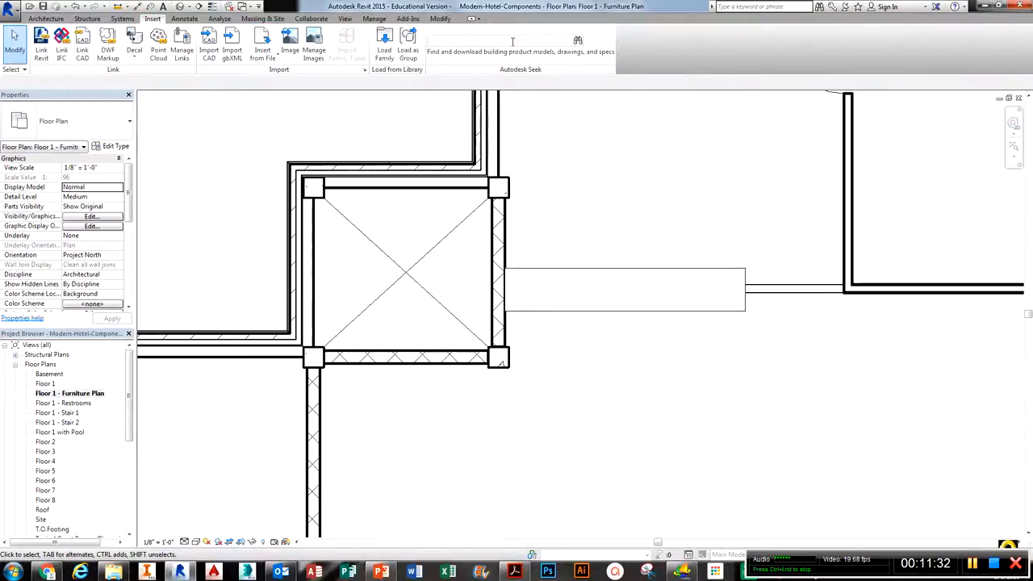
text(Electric E)
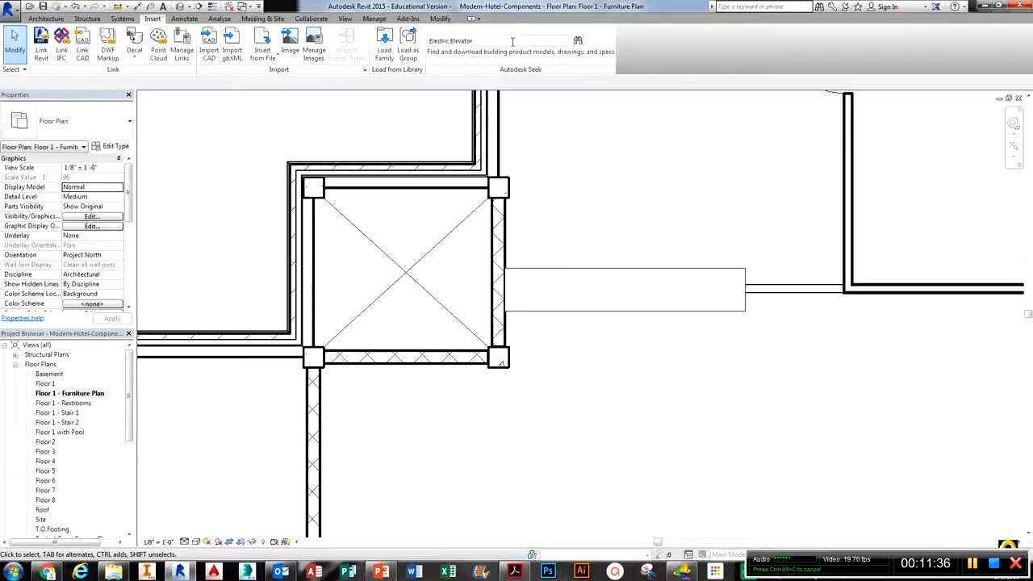
text(levator)
key(Return)
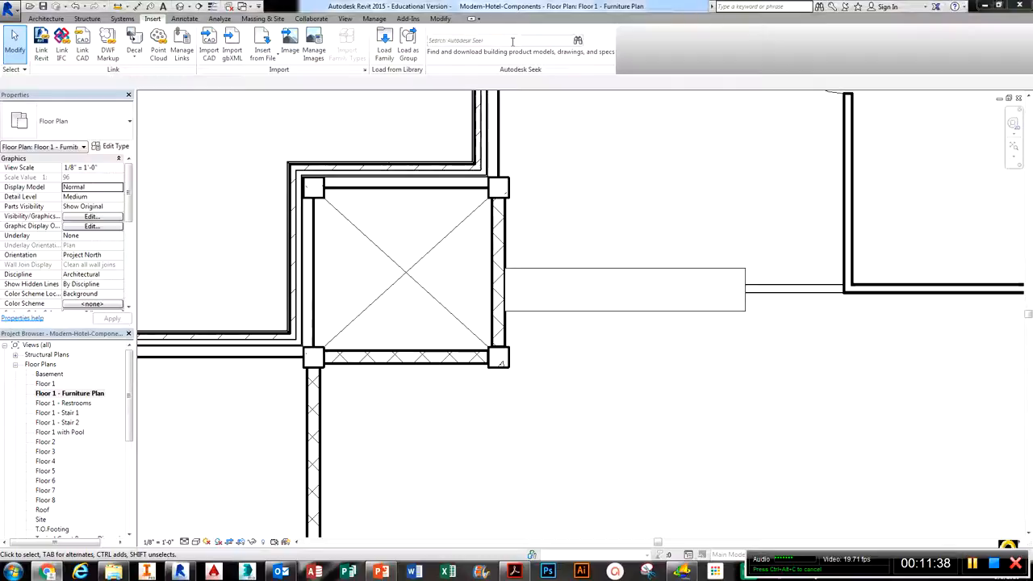
drag(0, 125, 891, 175)
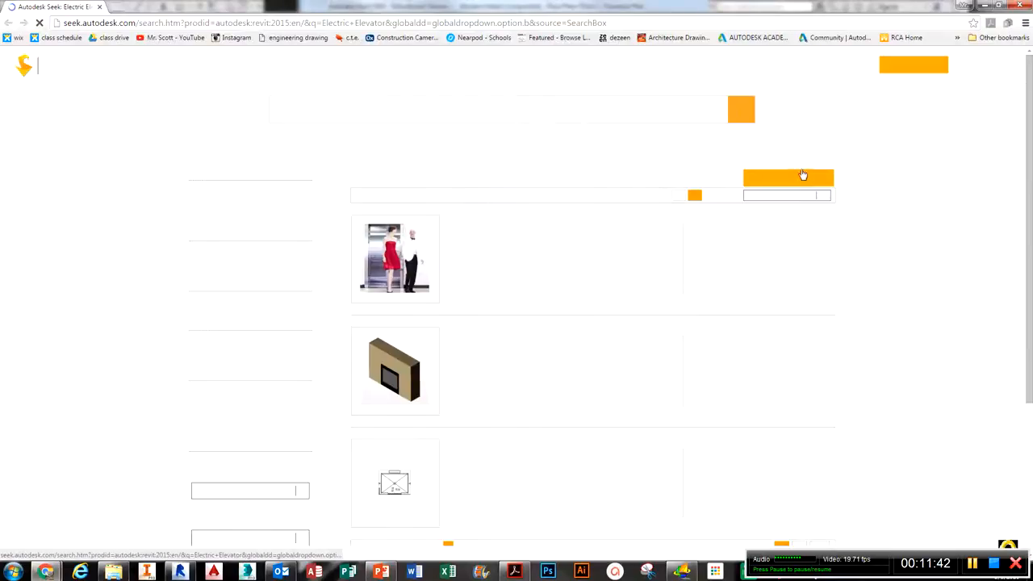
Arrange the browser beside Revit and open the Elevator-Electric product page.
drag(798, 7, 792, 50)
scroll(643, 317, down, 2)
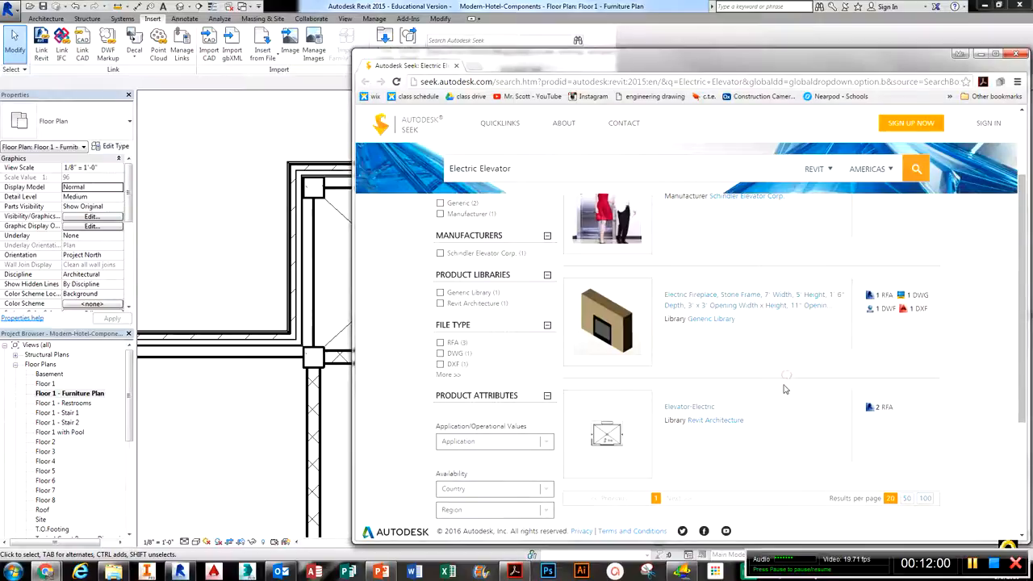
scroll(783, 390, down, 2)
scroll(782, 395, up, 1)
scroll(782, 394, up, 1)
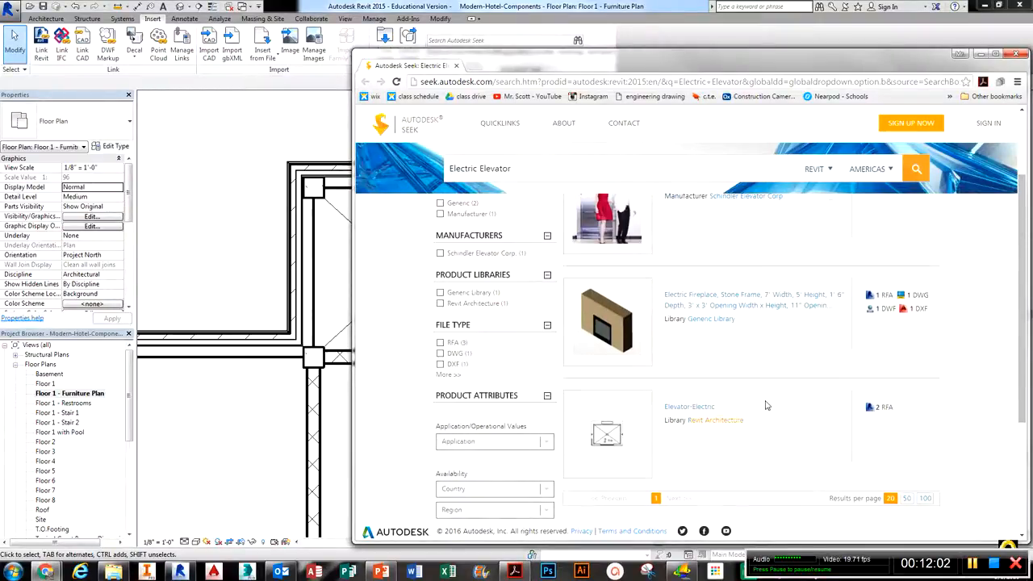
click(677, 411)
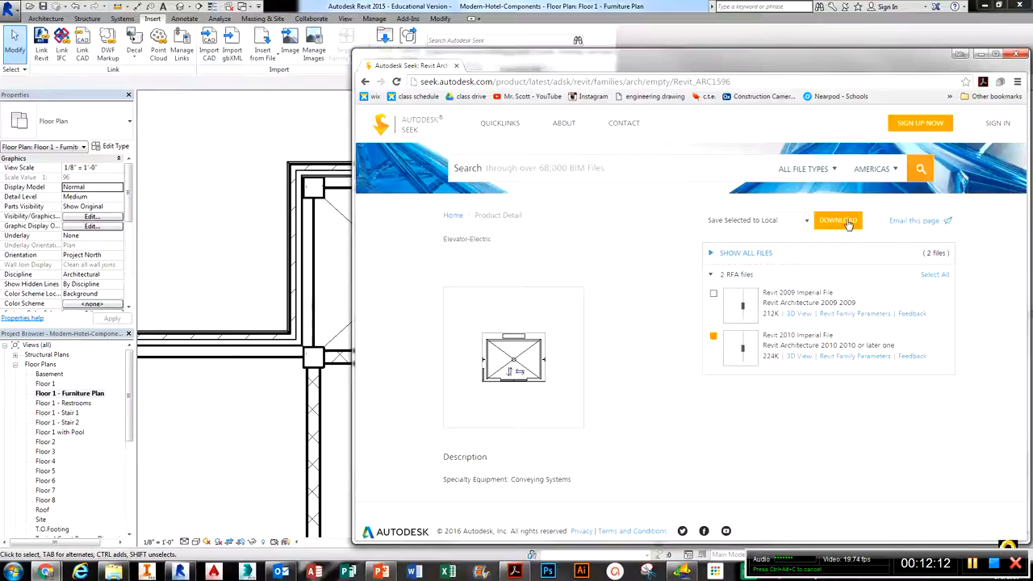
Download the Revit 2010 file with 'Save Selected to Local' kept.
click(807, 225)
click(802, 235)
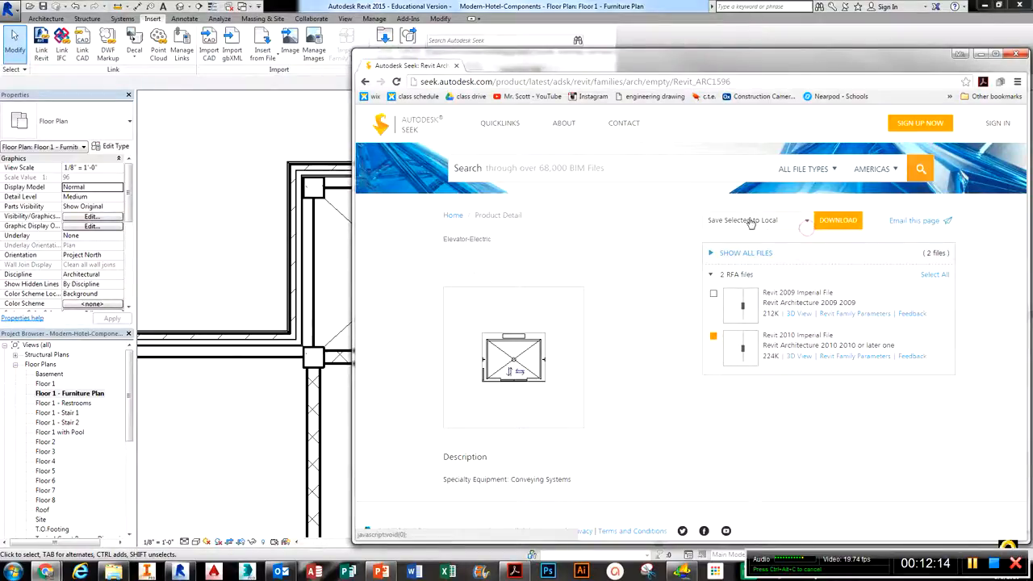
click(831, 223)
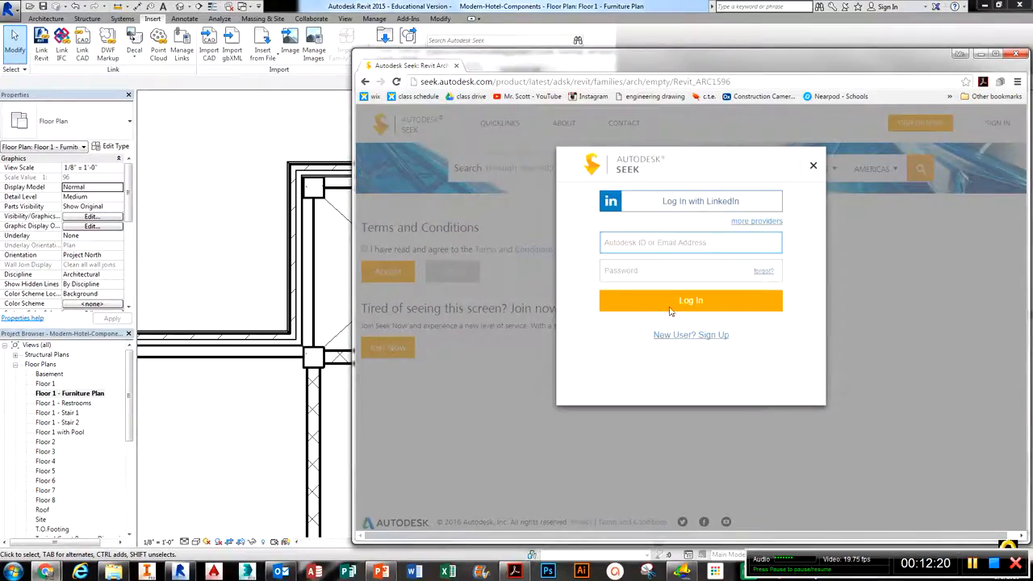
Sign in to Autodesk Seek with the Autodesk ID and password, declining to save the password.
text(rca)
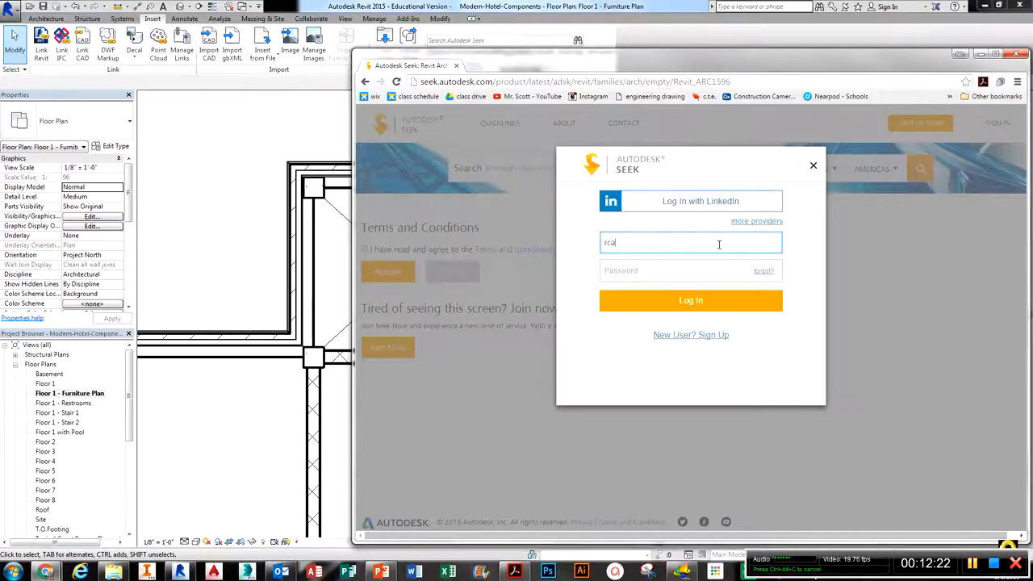
text(.designg)
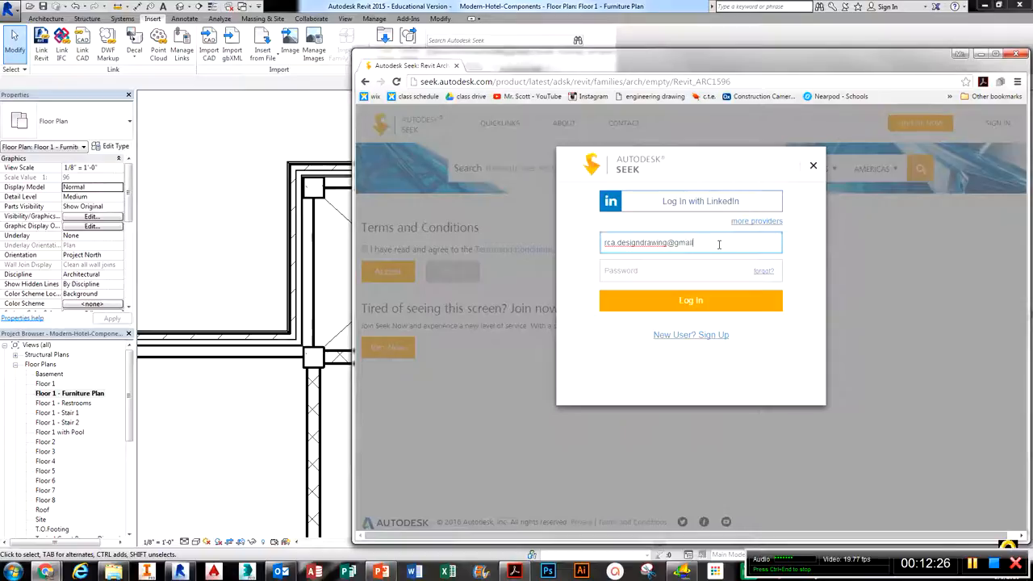
key(Tab)
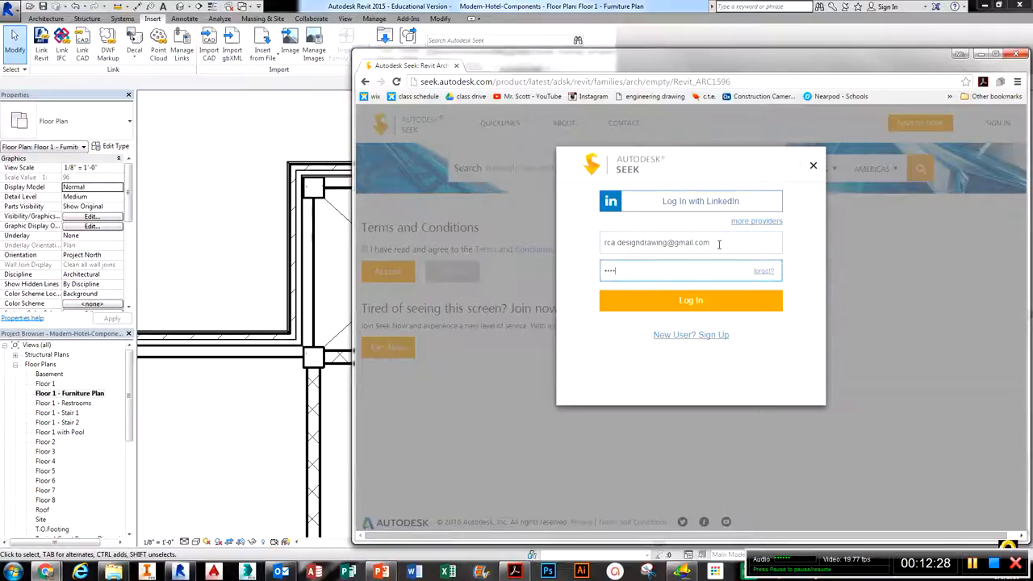
key(Return)
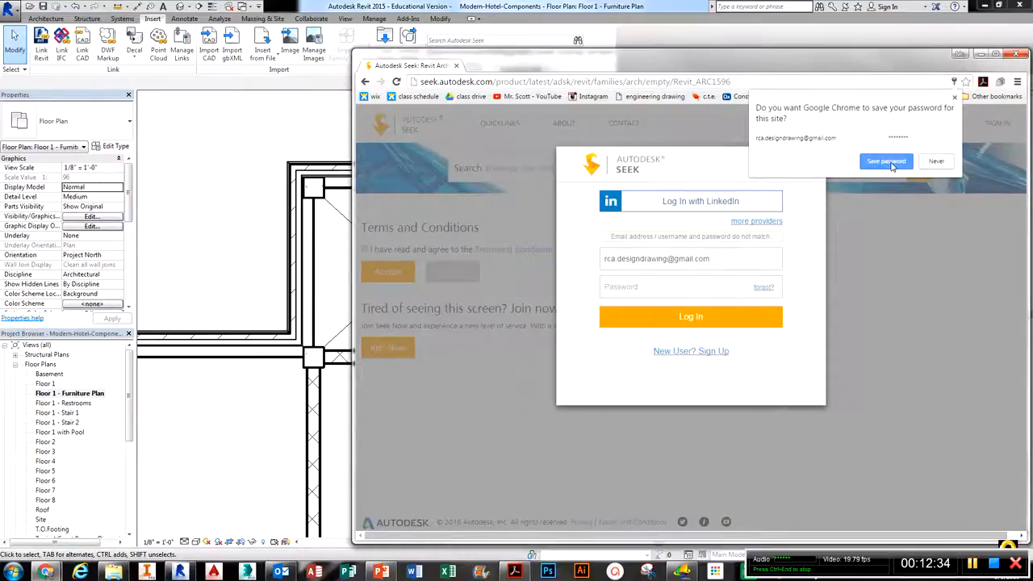
click(930, 163)
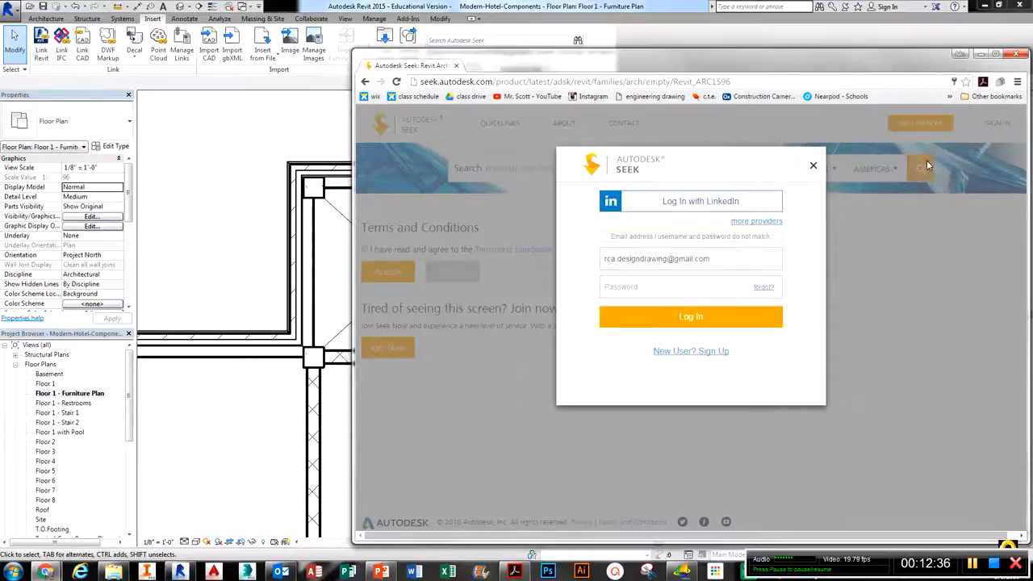
click(703, 353)
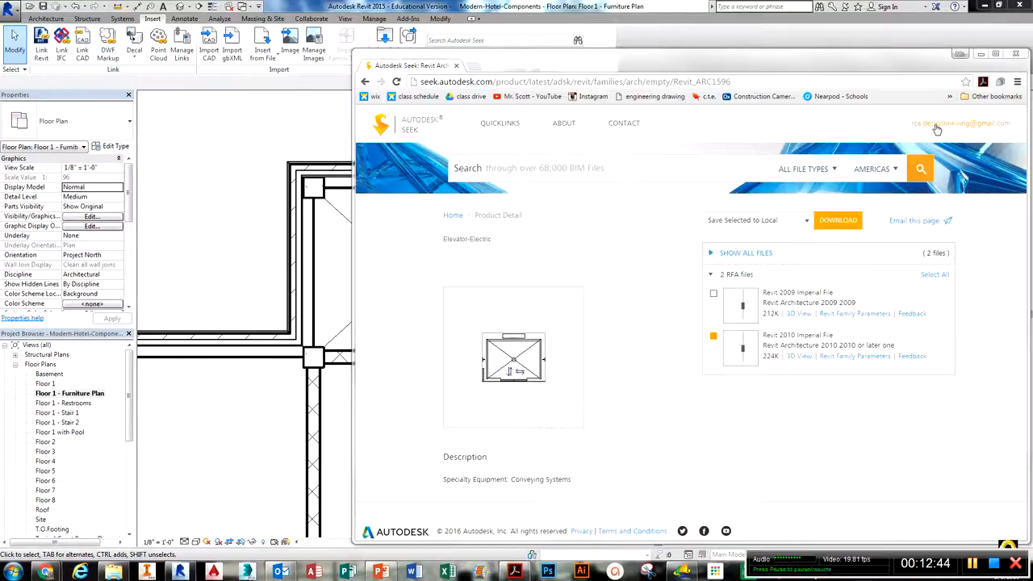
Download Elevator-Electric.rfa and show it in the Downloads folder.
mouse_move(744, 346)
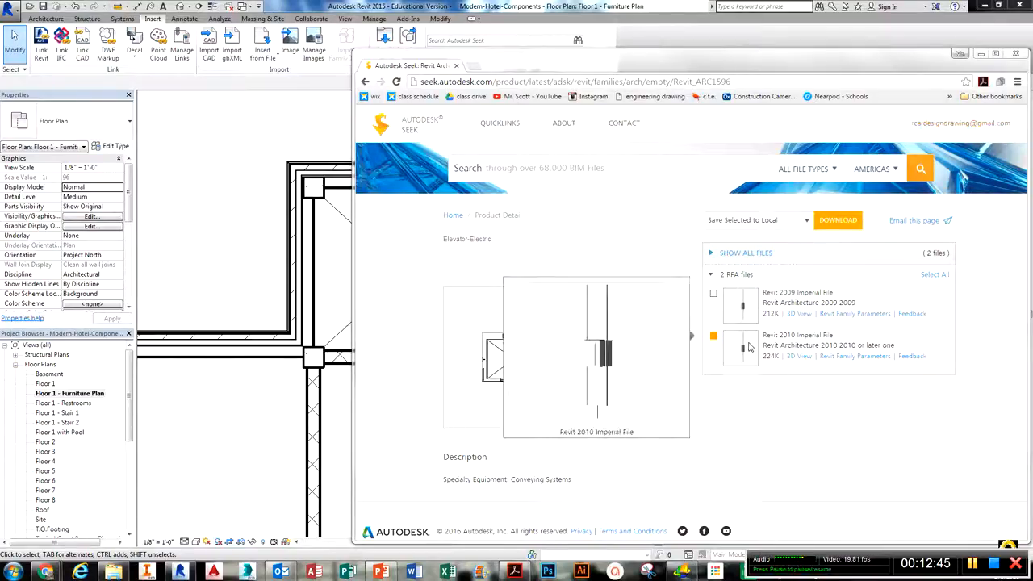
click(831, 226)
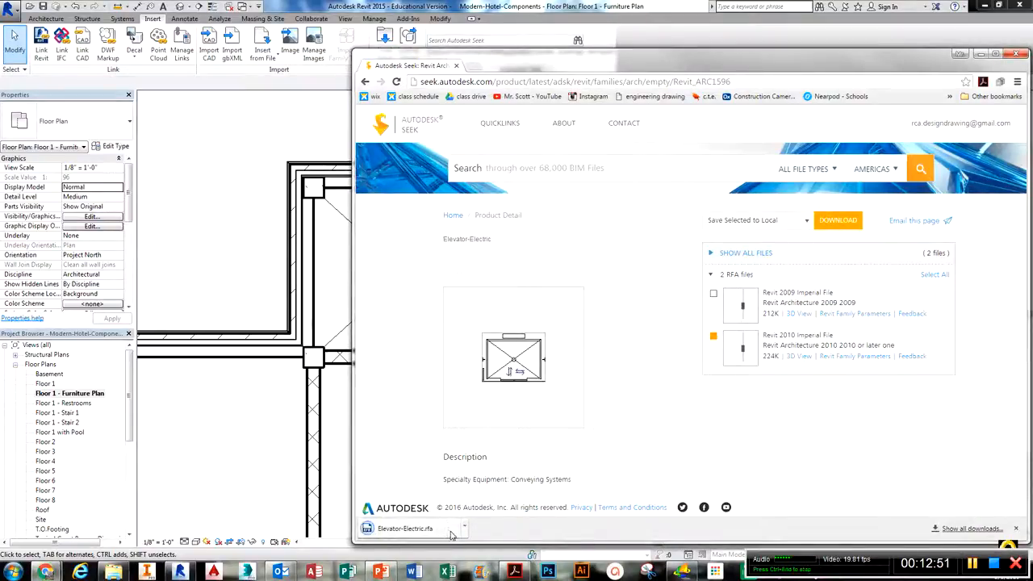
click(34, 376)
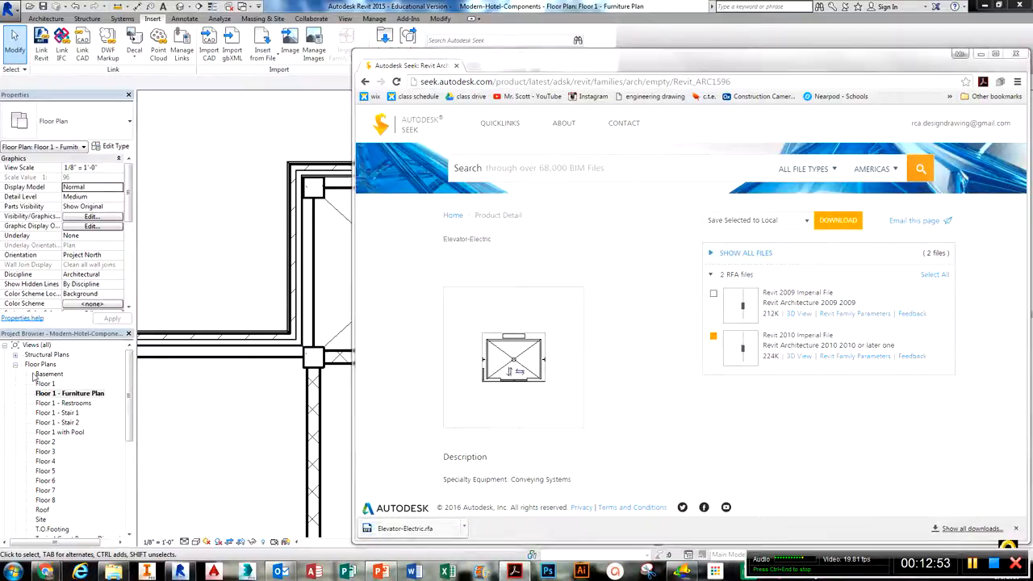
click(464, 528)
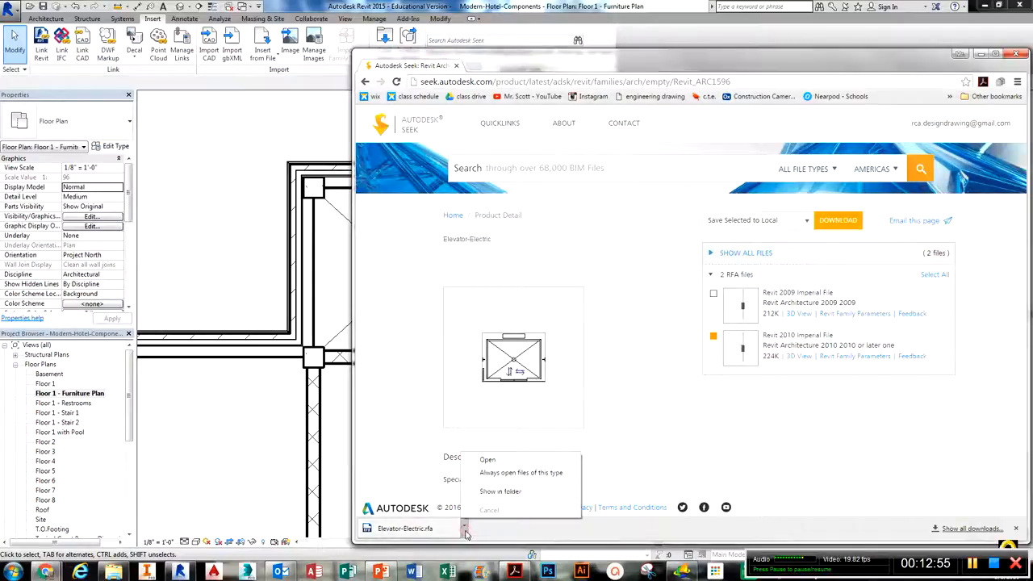
click(500, 491)
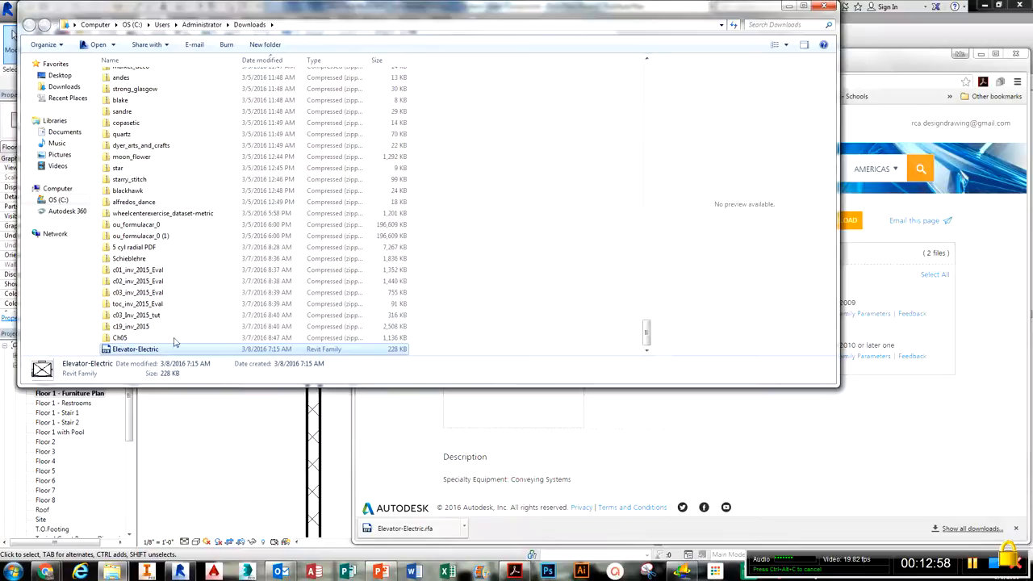
Cut the downloaded Elevator-Electric file and browse to C:\...Class Files\Class Library.
right_click(134, 350)
click(172, 460)
click(64, 200)
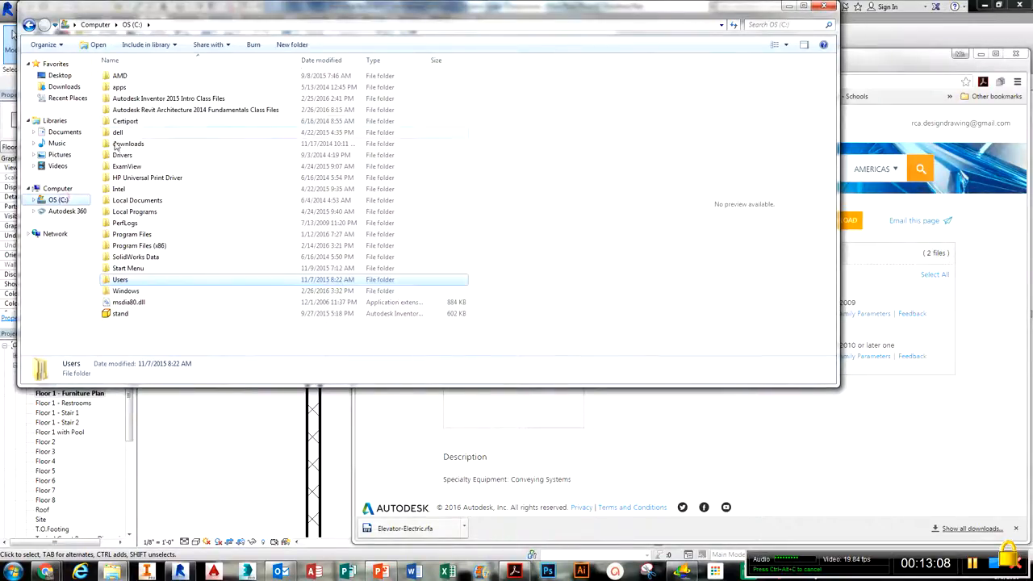
double_click(145, 111)
double_click(141, 76)
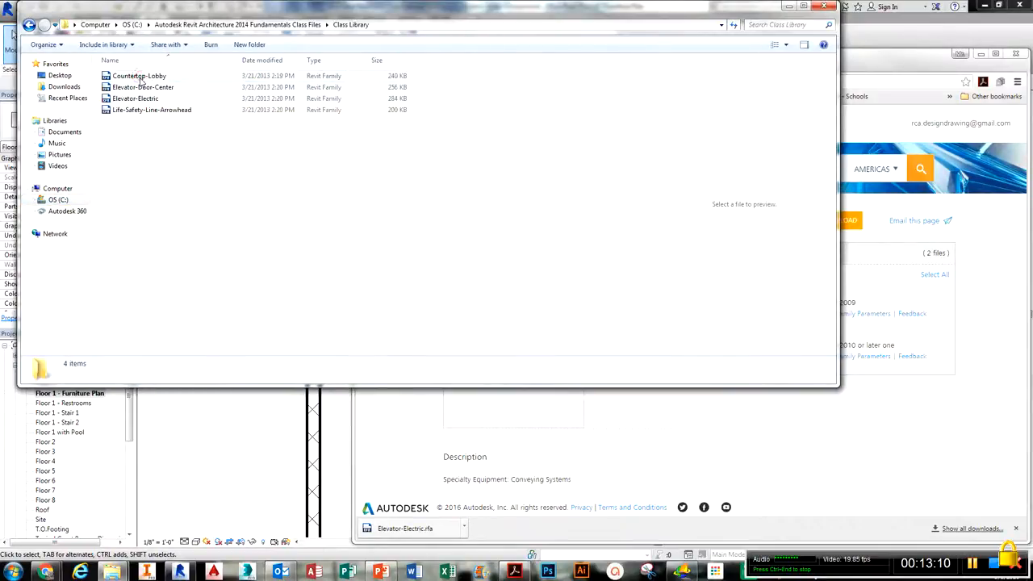
Paste into Class Library, cancel replacing the existing Elevator-Electric, close Explorer, and return to Revit.
right_click(149, 158)
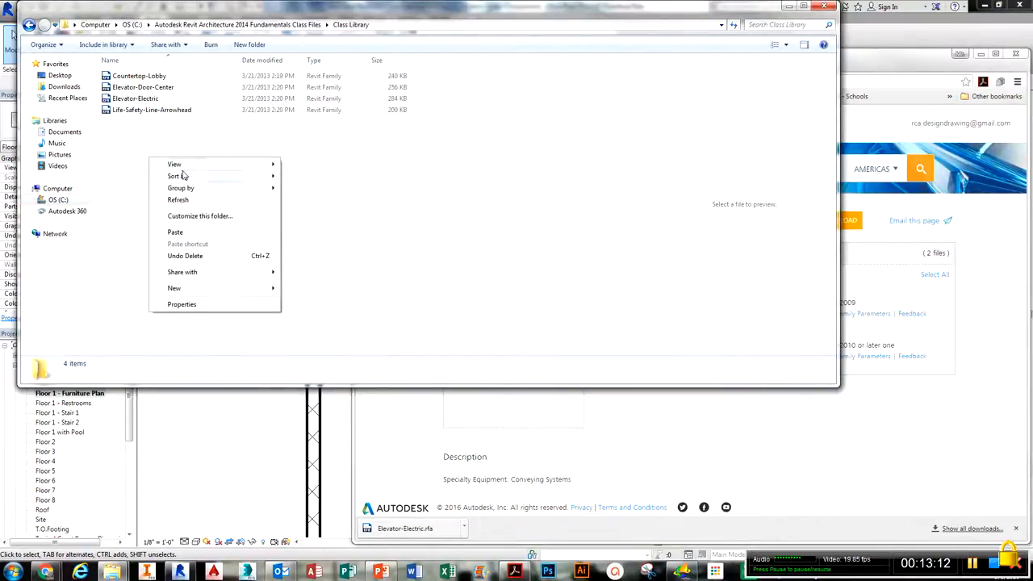
click(185, 234)
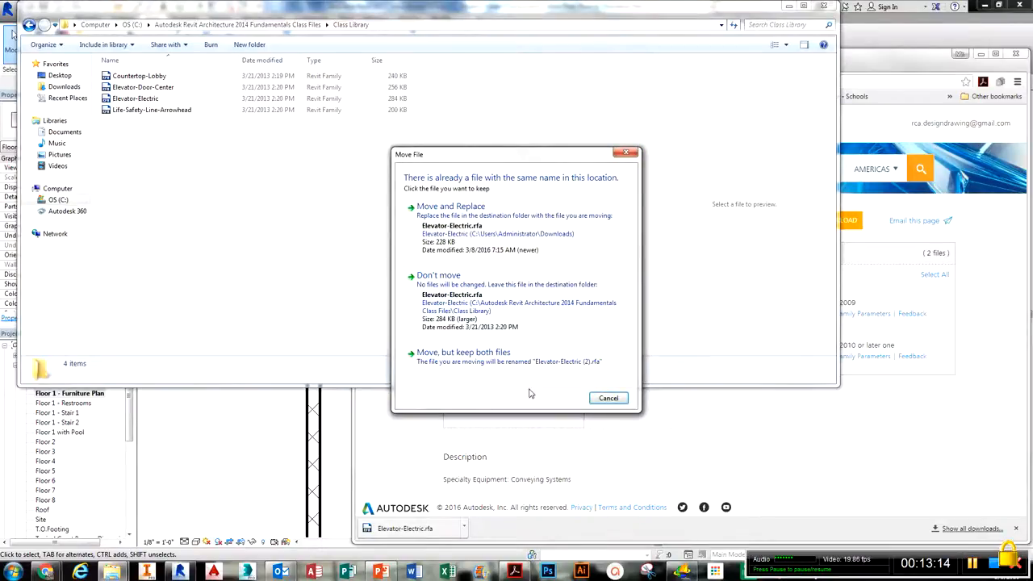
click(608, 397)
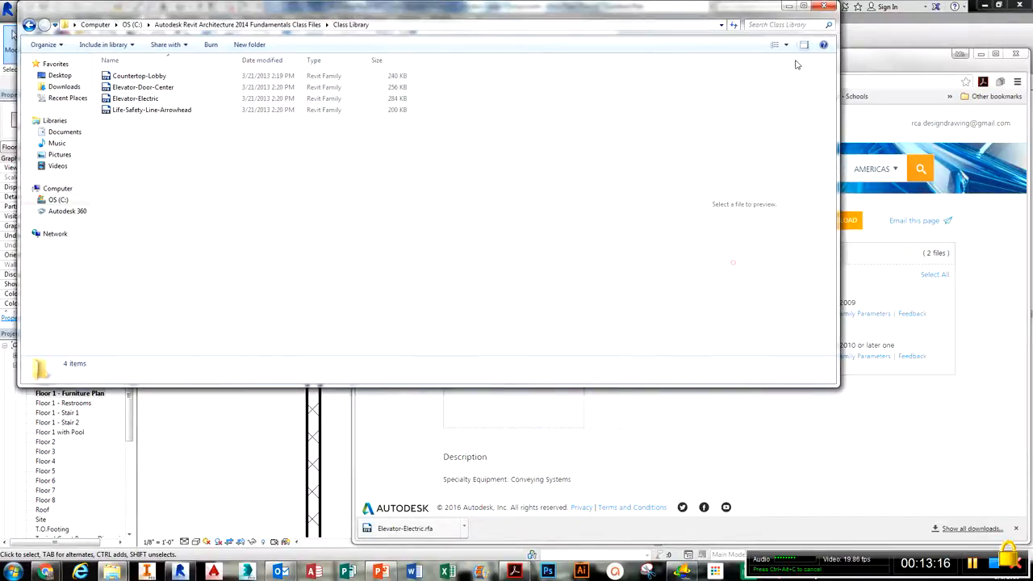
click(823, 7)
click(212, 487)
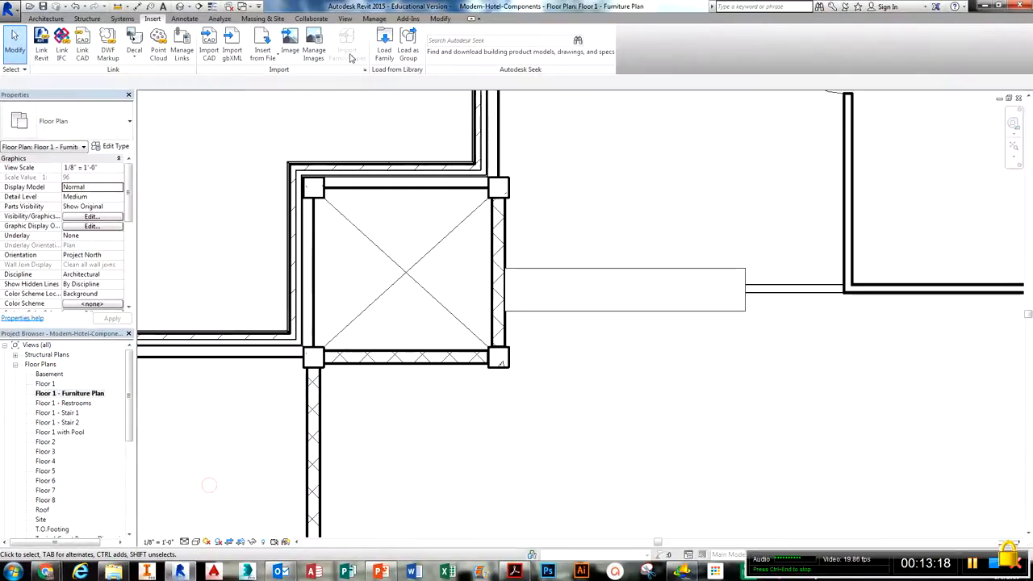
Load the Elevator-Electric family from C:\...Class Files\Class Library for component placement.
click(42, 18)
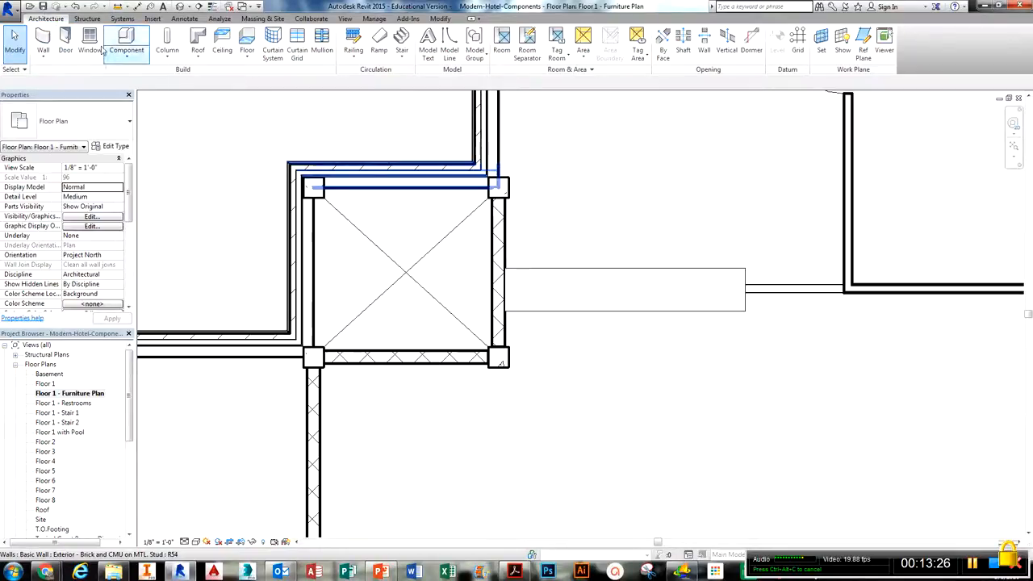
click(125, 40)
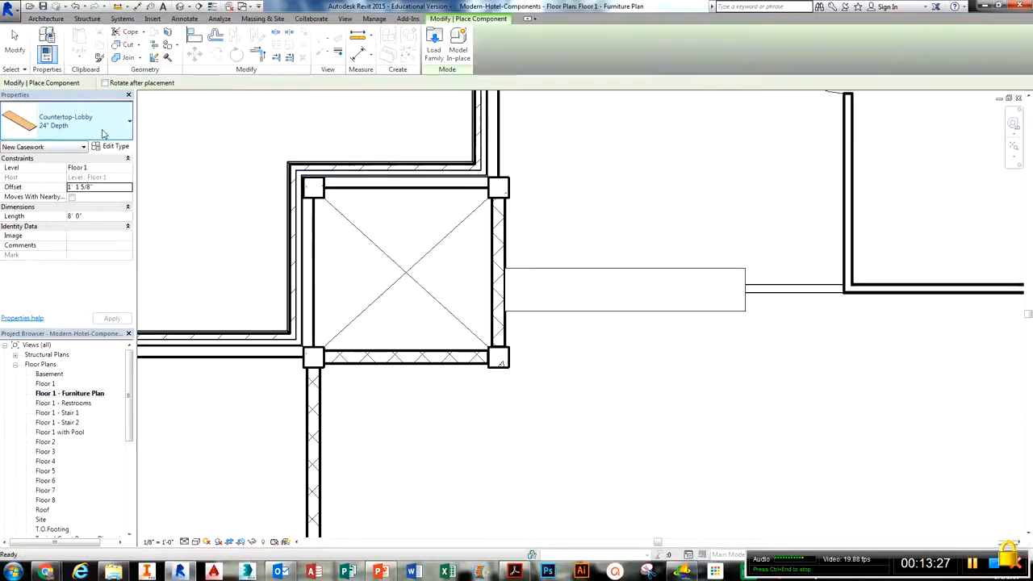
click(435, 44)
click(160, 230)
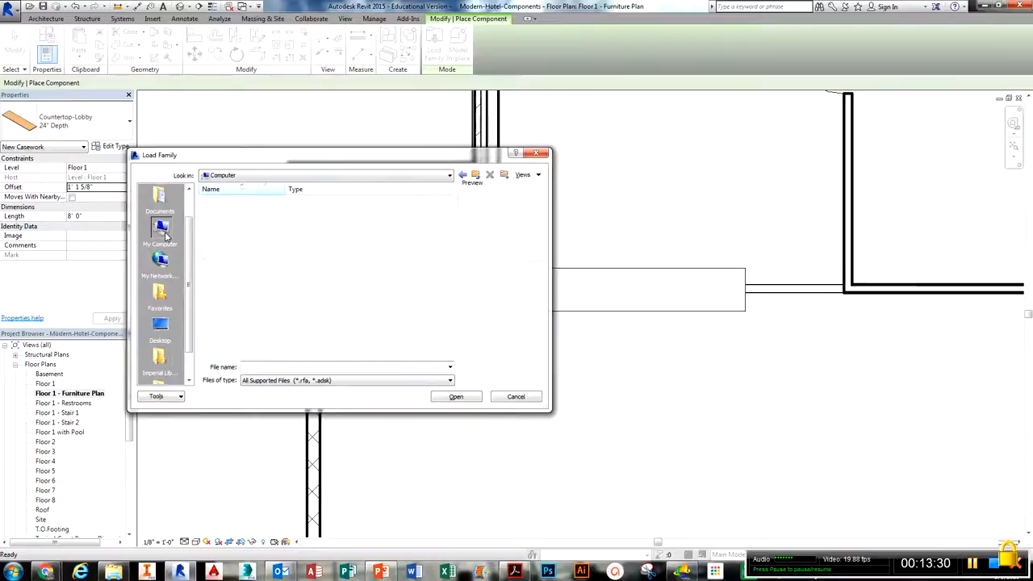
double_click(226, 211)
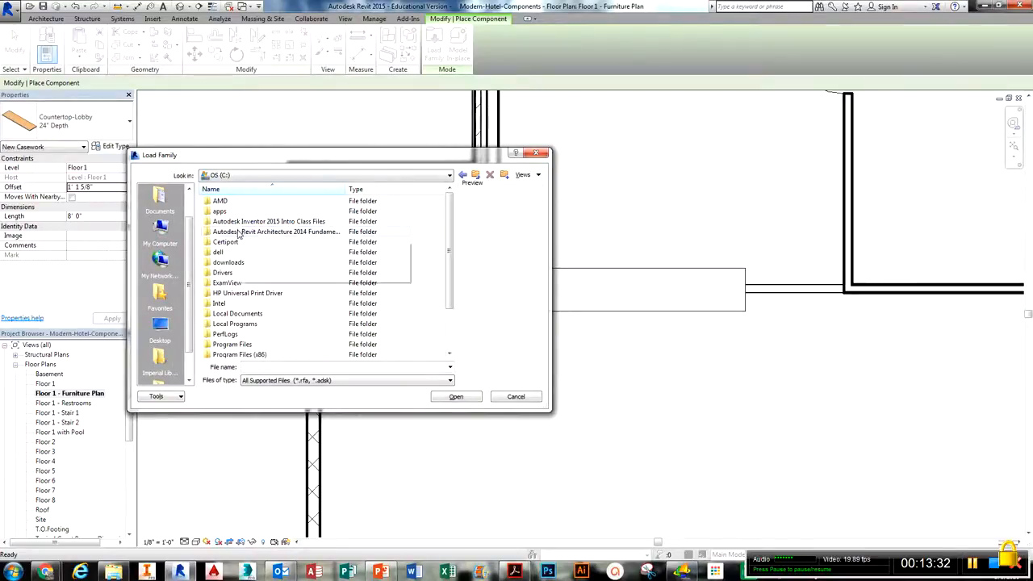
double_click(239, 232)
double_click(229, 202)
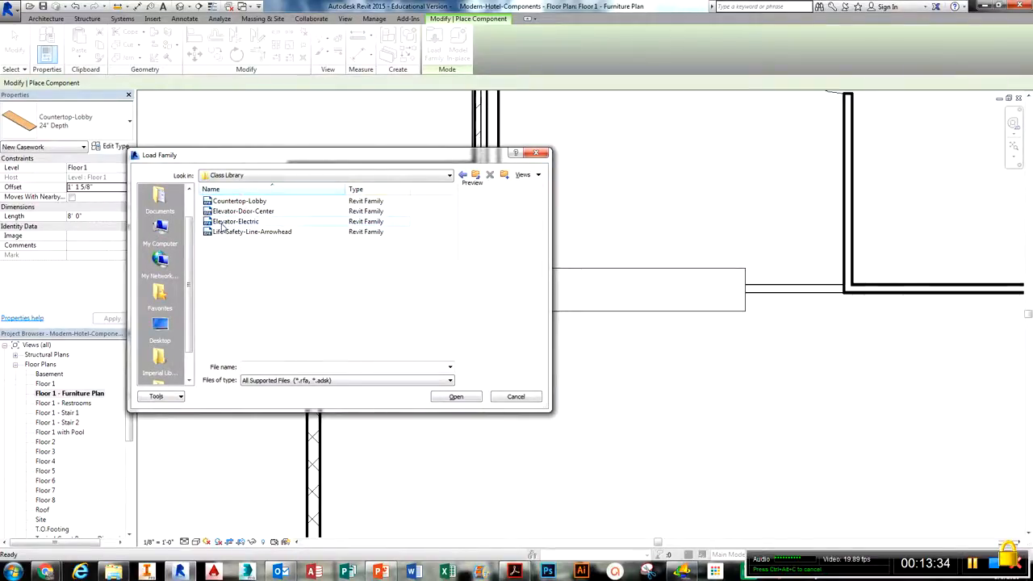
click(229, 223)
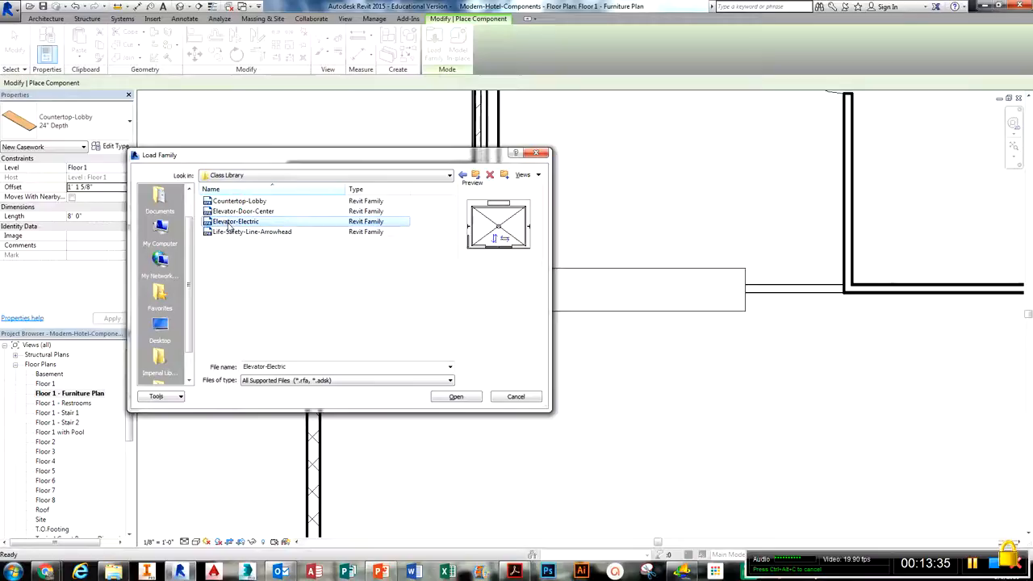
click(454, 397)
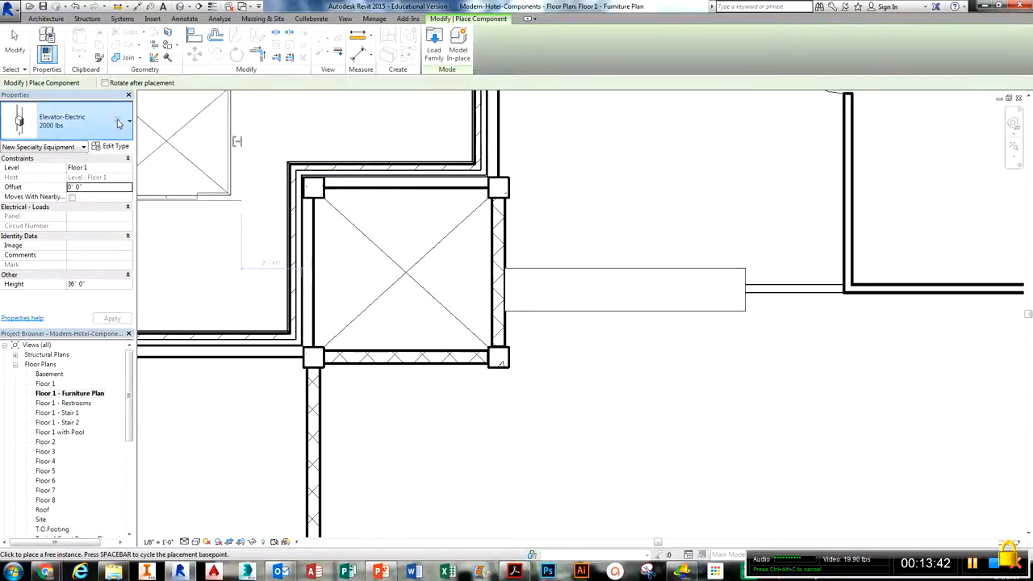
Pick the Elevator-Electric 2500 lbs type and place it inside the Floor 1 elevator shaft.
click(105, 133)
scroll(74, 261, down, 10)
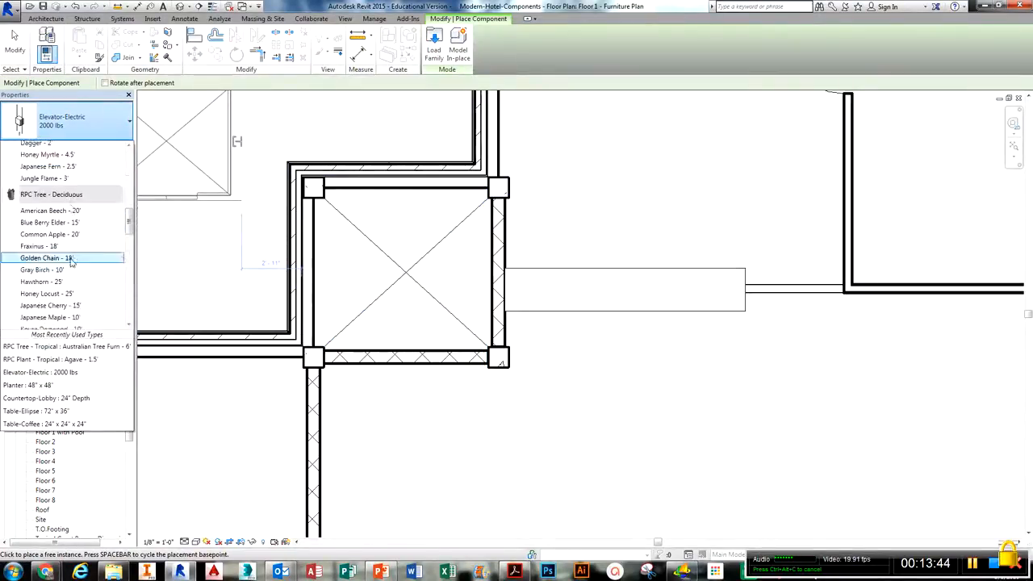
scroll(71, 262, down, 8)
scroll(71, 263, up, 9)
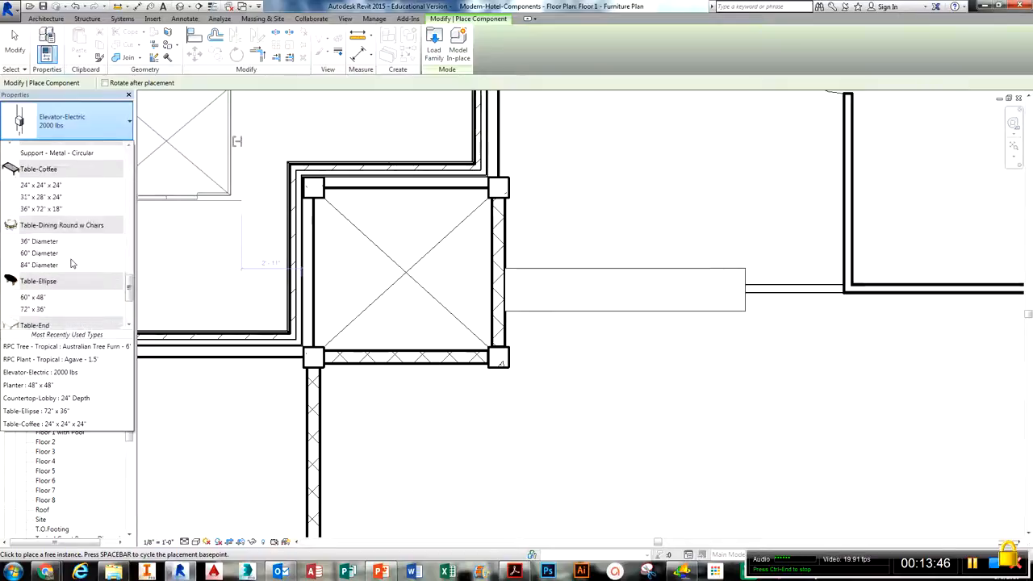
scroll(71, 263, up, 12)
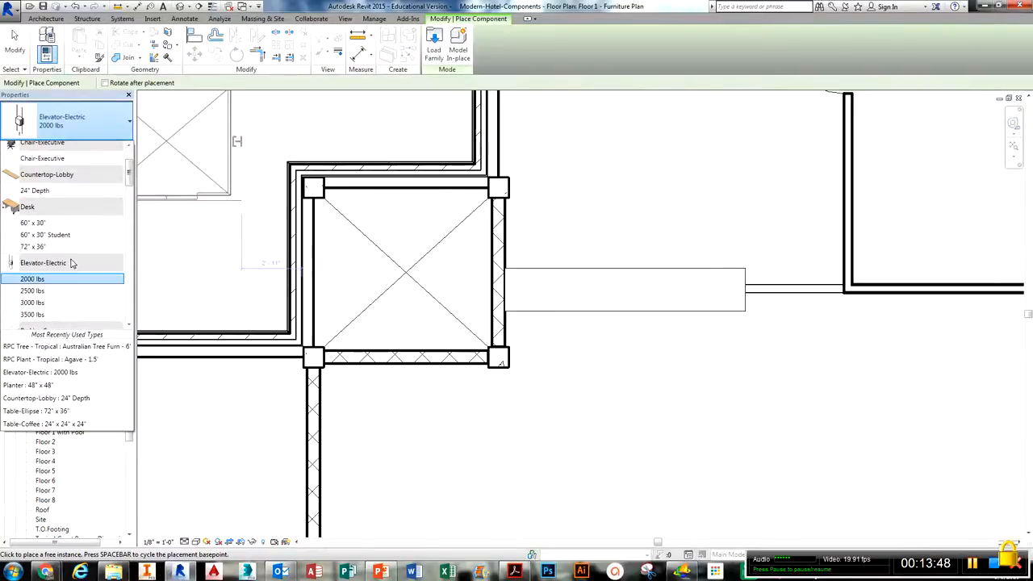
scroll(70, 274, down, 2)
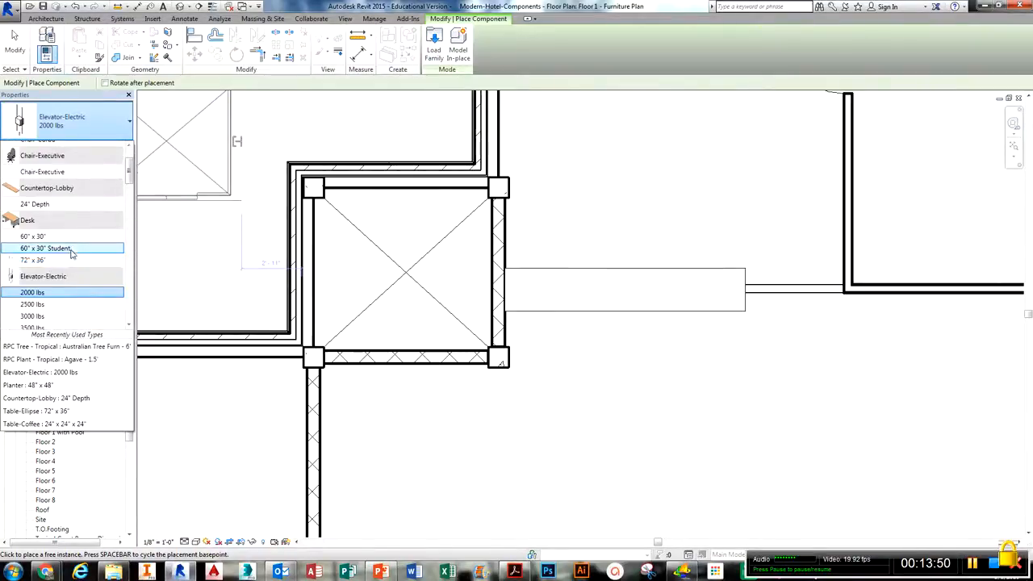
scroll(66, 299, down, 1)
click(65, 268)
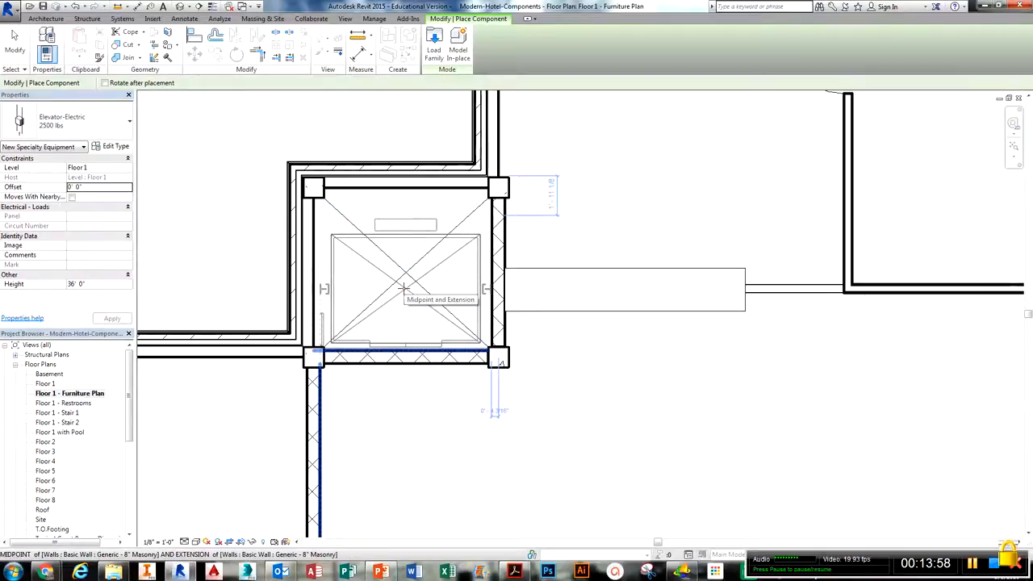
click(403, 288)
middle_drag(392, 316, 341, 323)
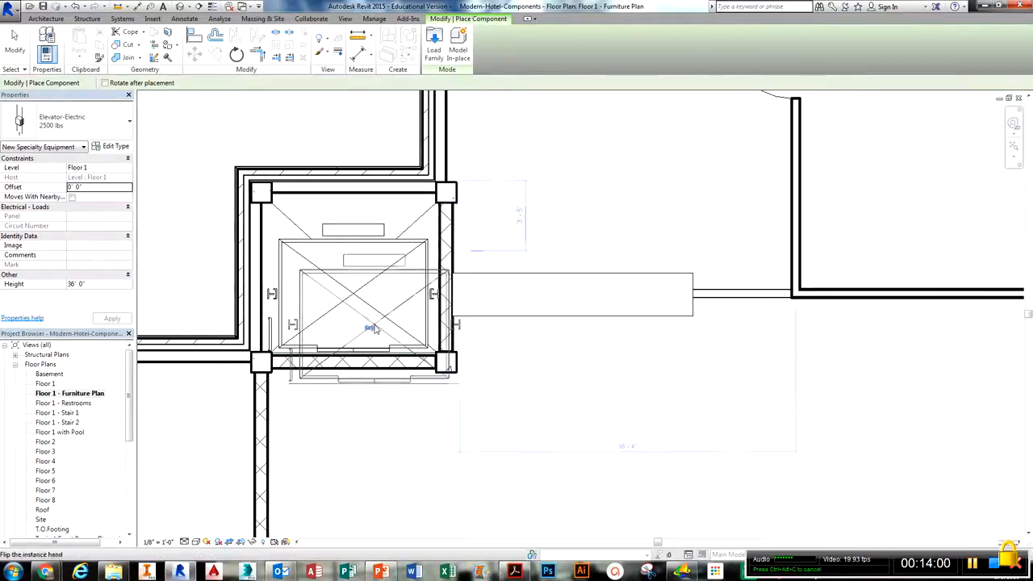
key(Escape)
key(Escape)
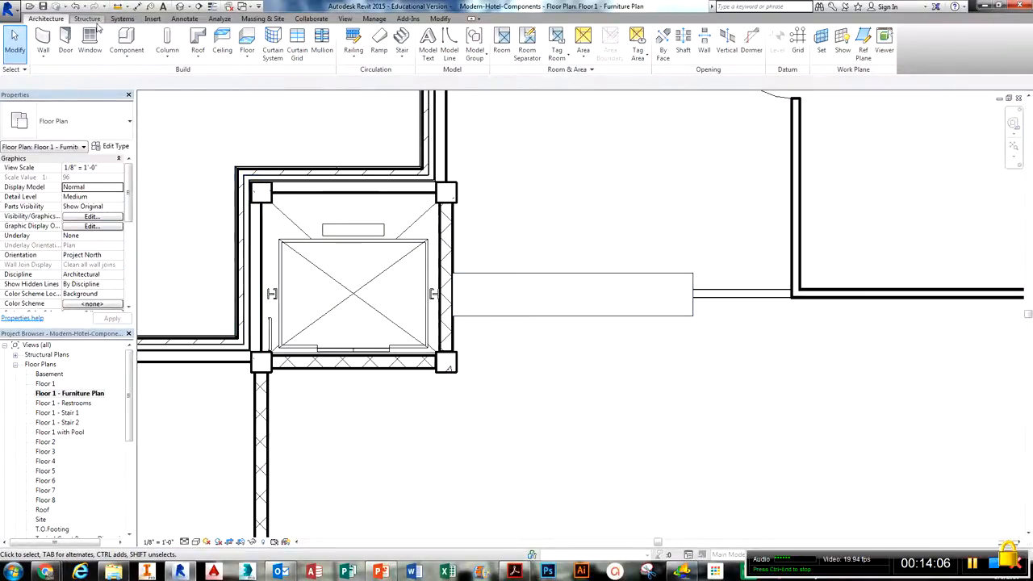
Load the Elevator-Door-Center family from C:\...Class Files\Class Library.
click(127, 39)
click(433, 47)
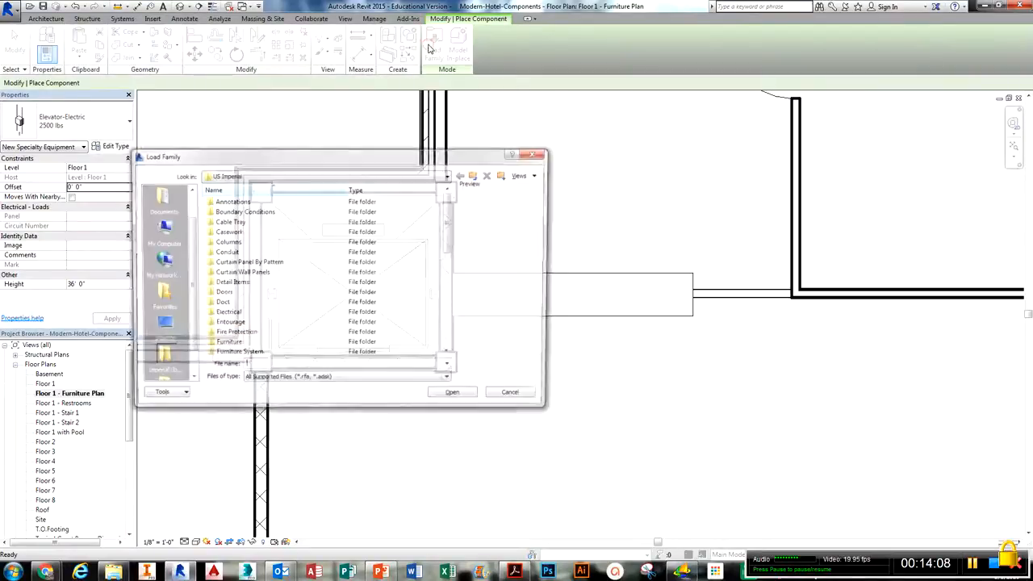
double_click(229, 292)
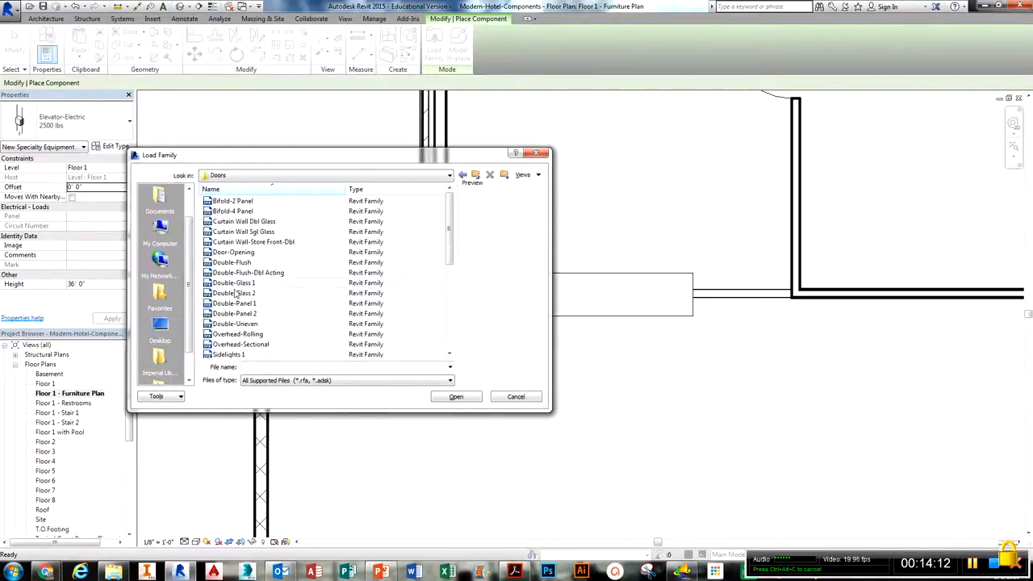
click(154, 235)
double_click(246, 214)
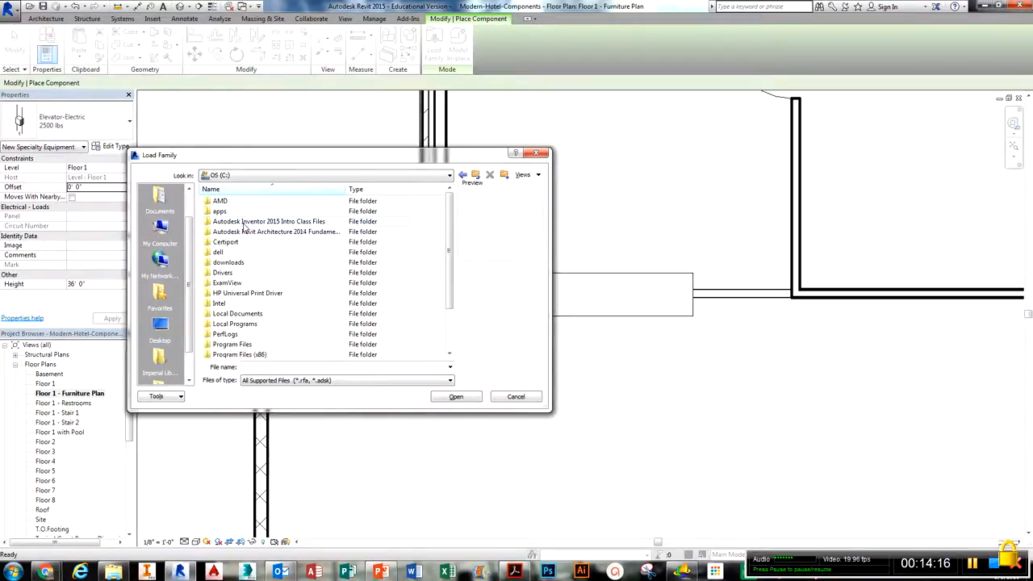
double_click(244, 231)
double_click(239, 205)
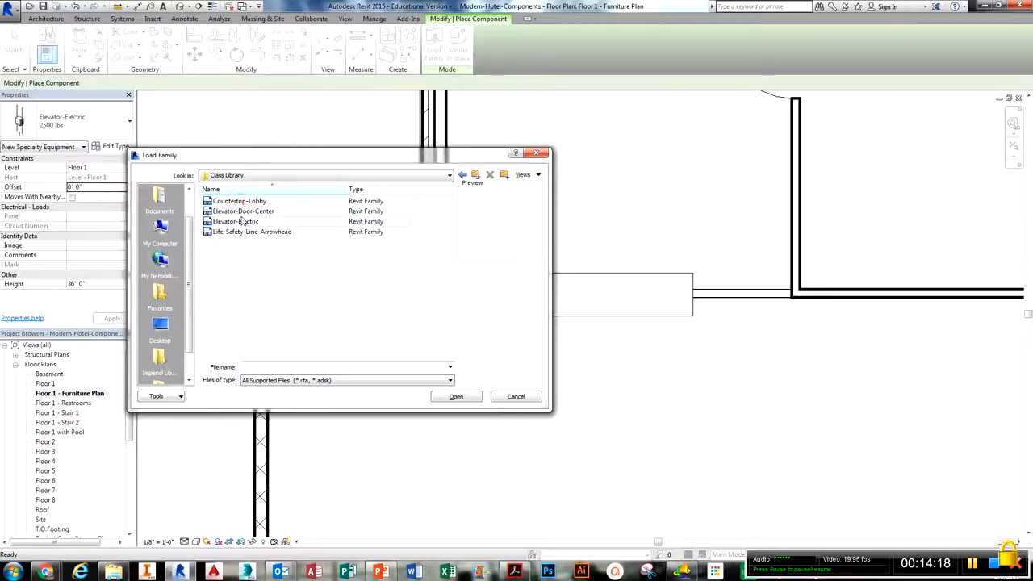
click(243, 211)
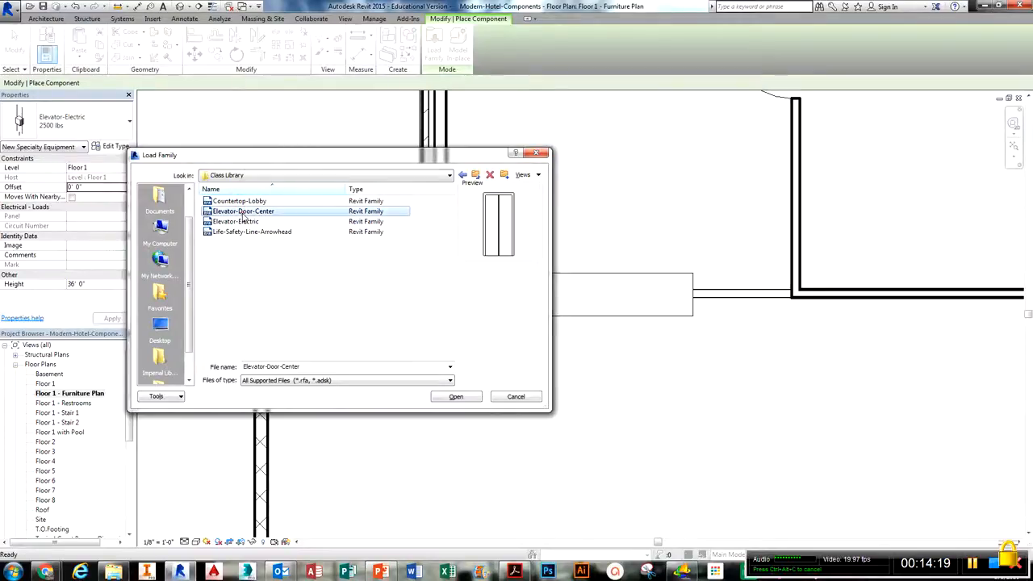
click(456, 397)
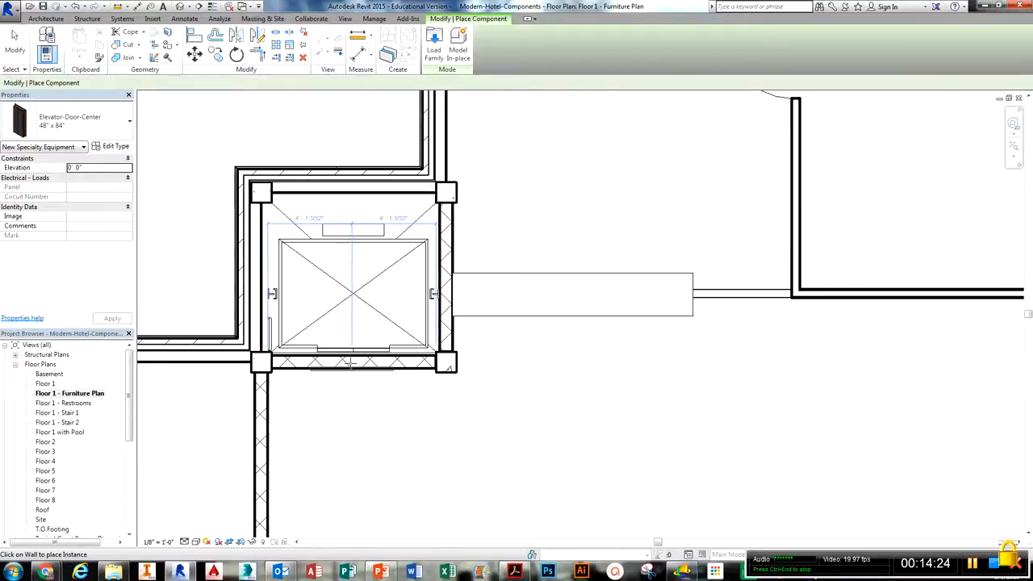
Place the 48" x 84" elevator door in the shaft's bottom wall, centred with an EQ dimension.
click(351, 363)
middle_drag(354, 389, 384, 406)
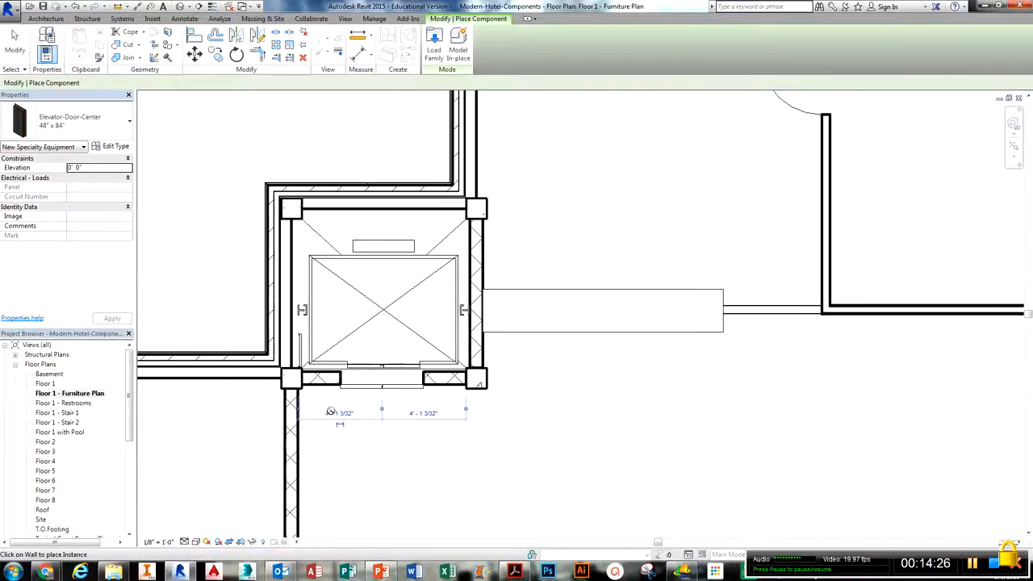
key(Escape)
key(Escape)
click(378, 391)
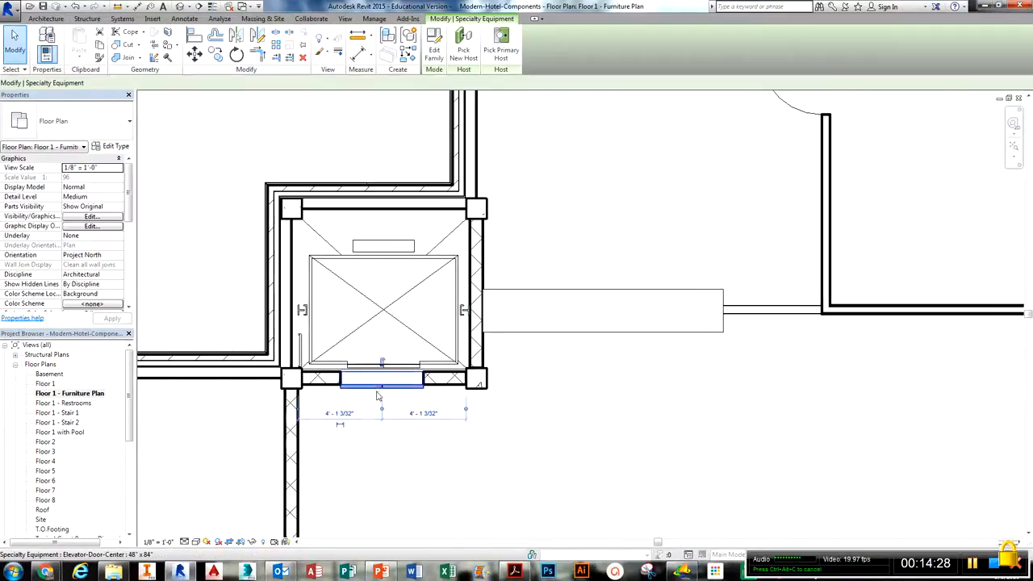
click(340, 428)
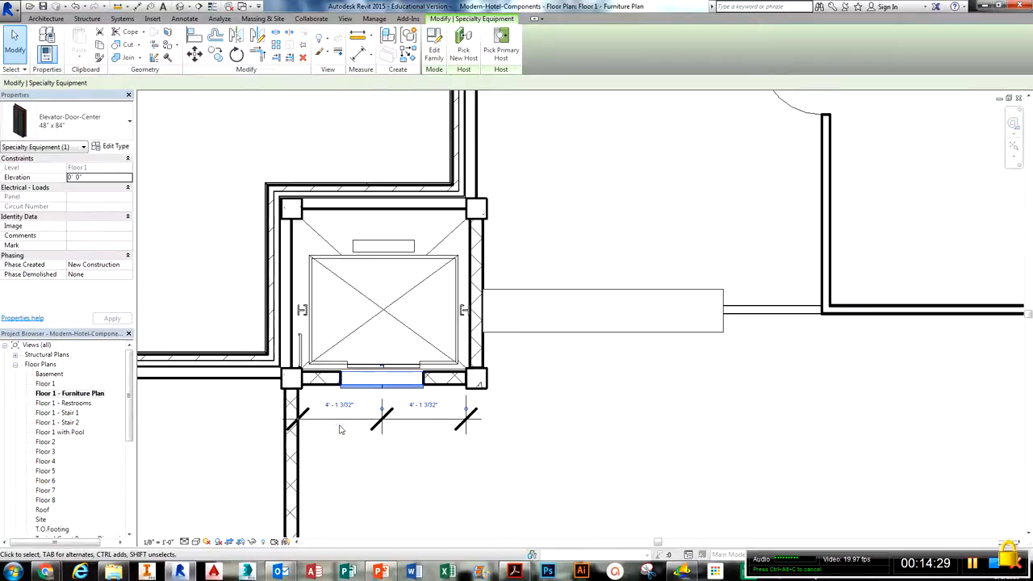
key(Escape)
click(406, 410)
click(378, 434)
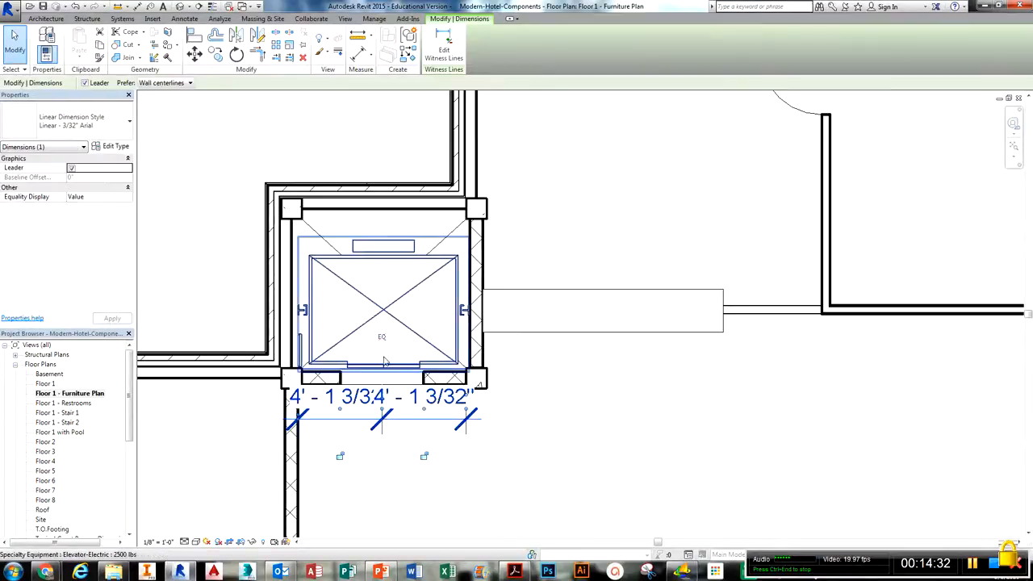
key(Escape)
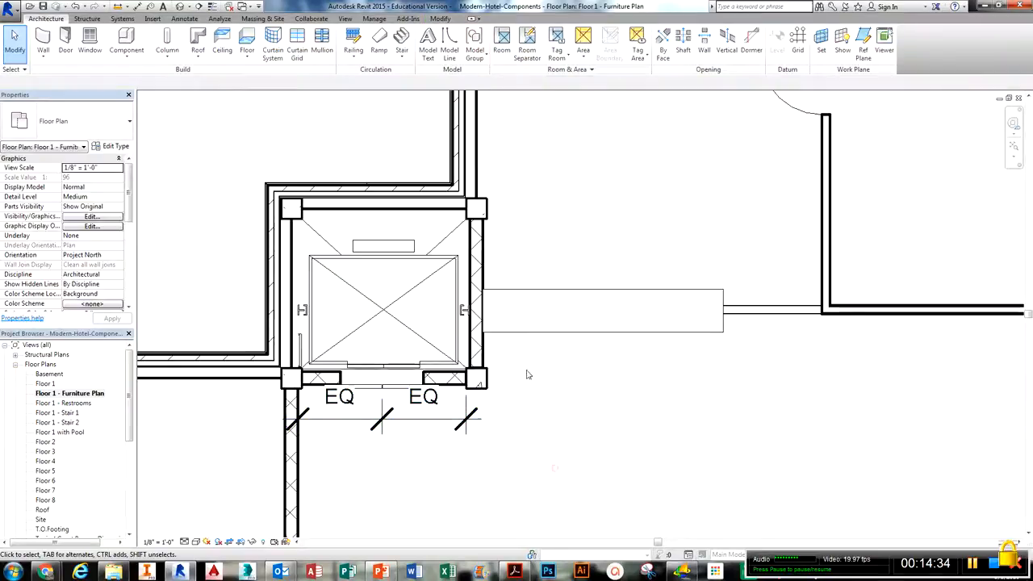
middle_drag(525, 369, 524, 377)
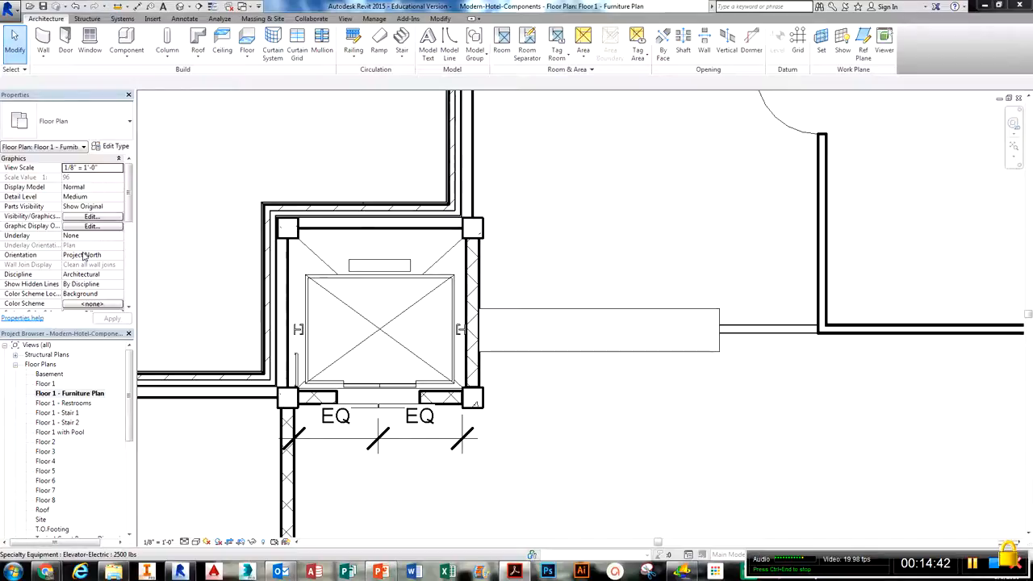
Copy the elevator door and paste it aligned to levels Basement through Floor 8, dismissing the warning.
click(381, 400)
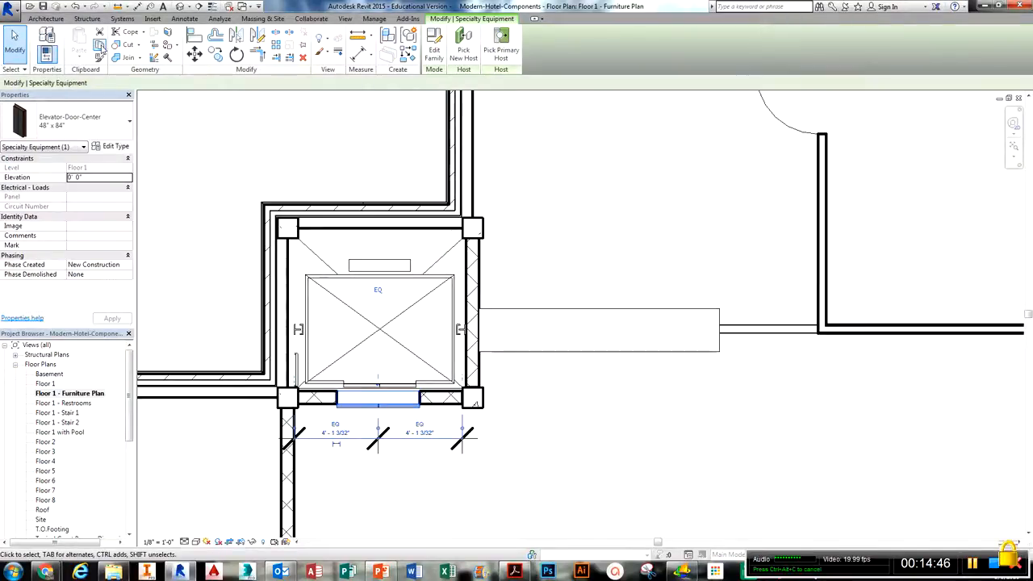
click(100, 46)
click(87, 63)
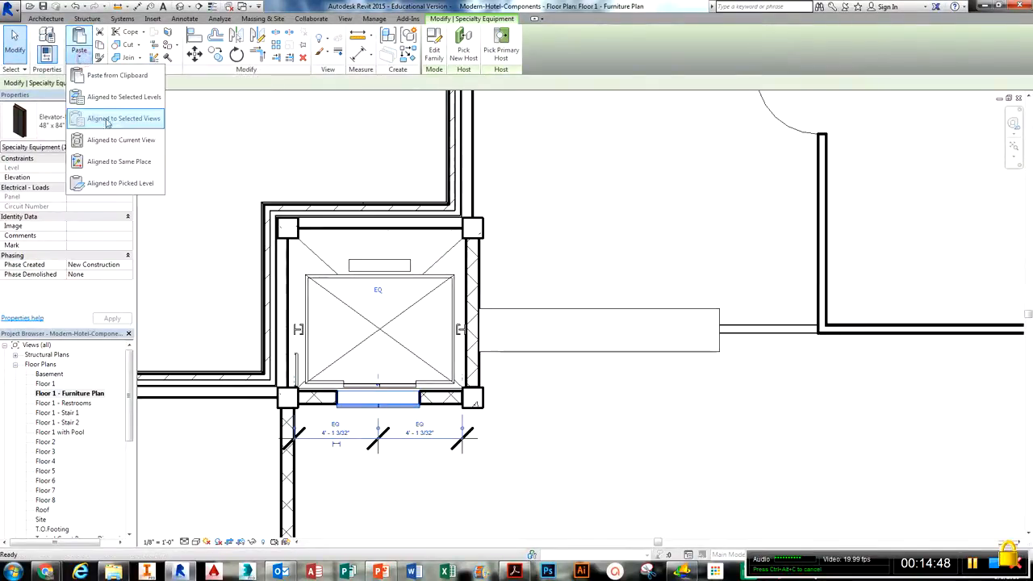
click(117, 99)
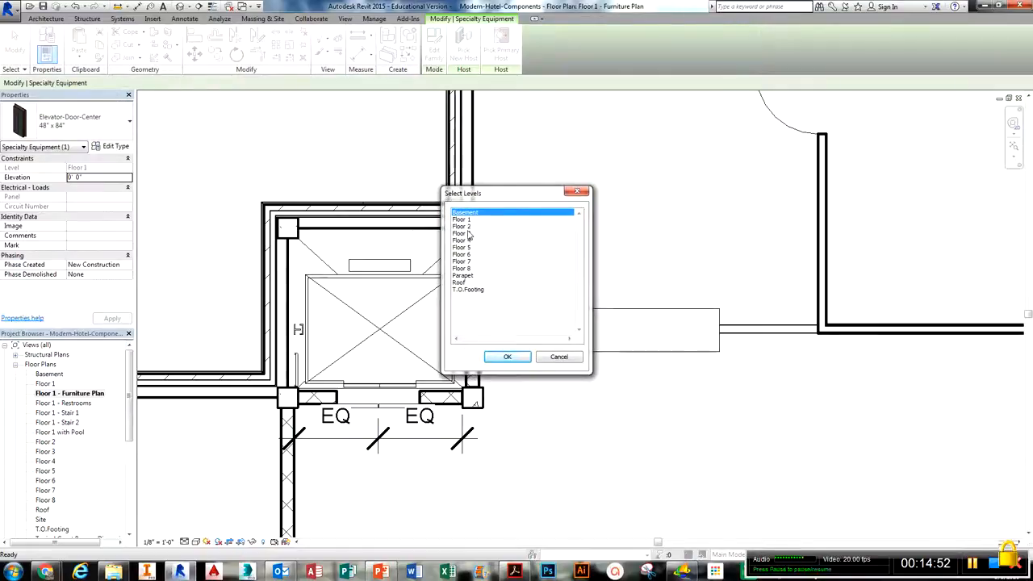
shift+click(467, 269)
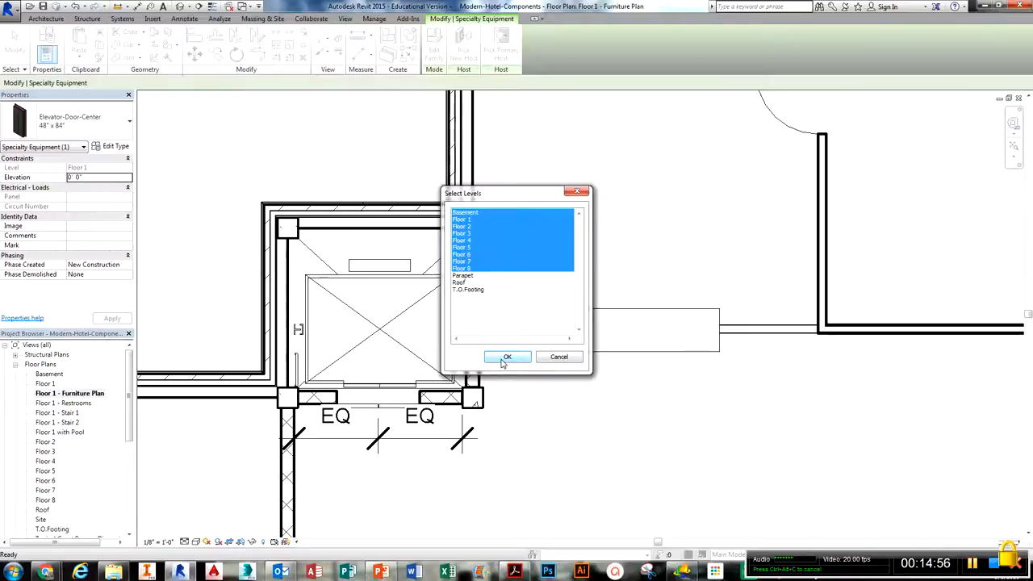
click(502, 361)
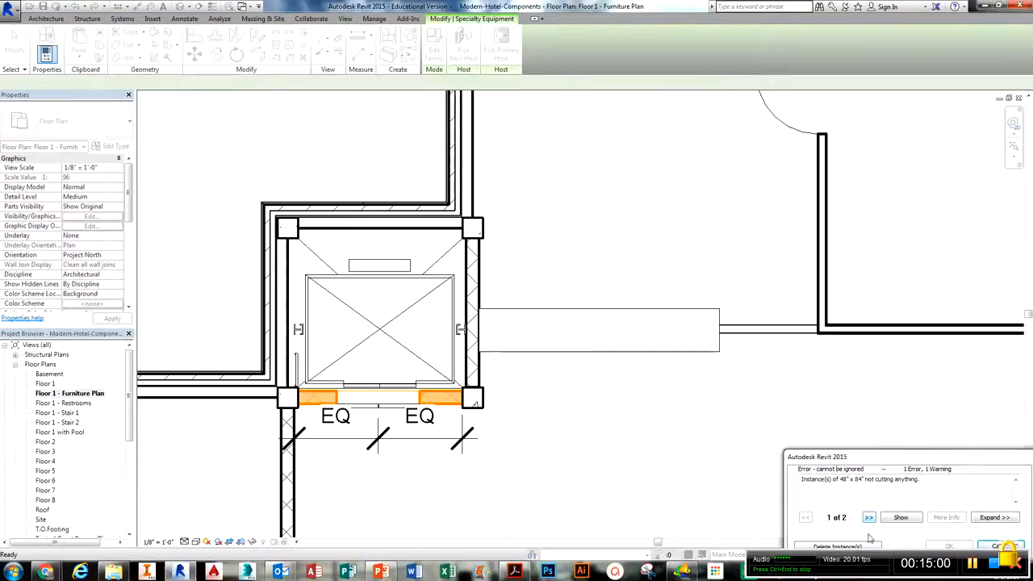
click(839, 546)
middle_drag(632, 406, 641, 389)
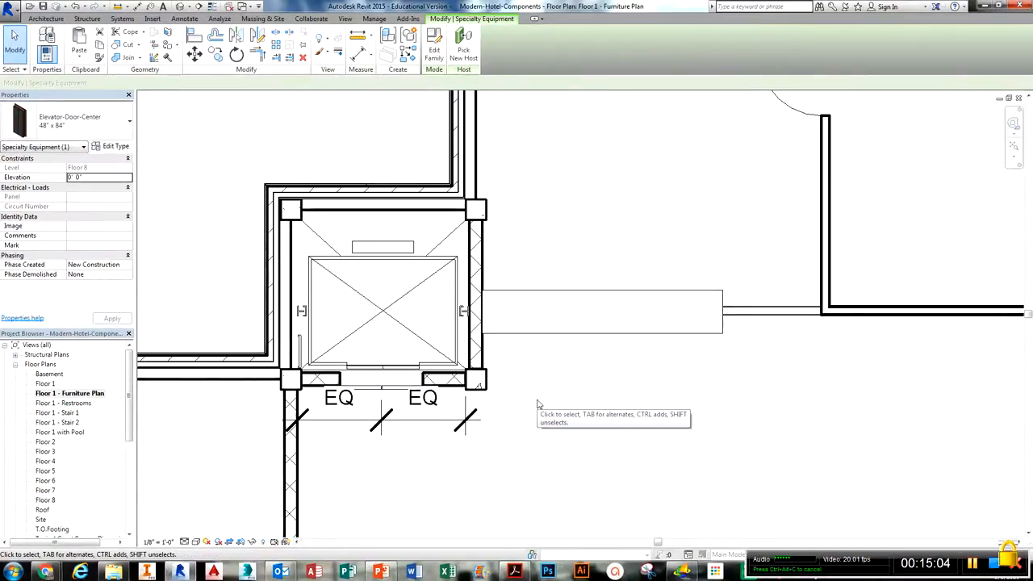
Tile the Floor 1 Furniture Plan and Floor 1 views side by side with WT.
key(w)
key(t)
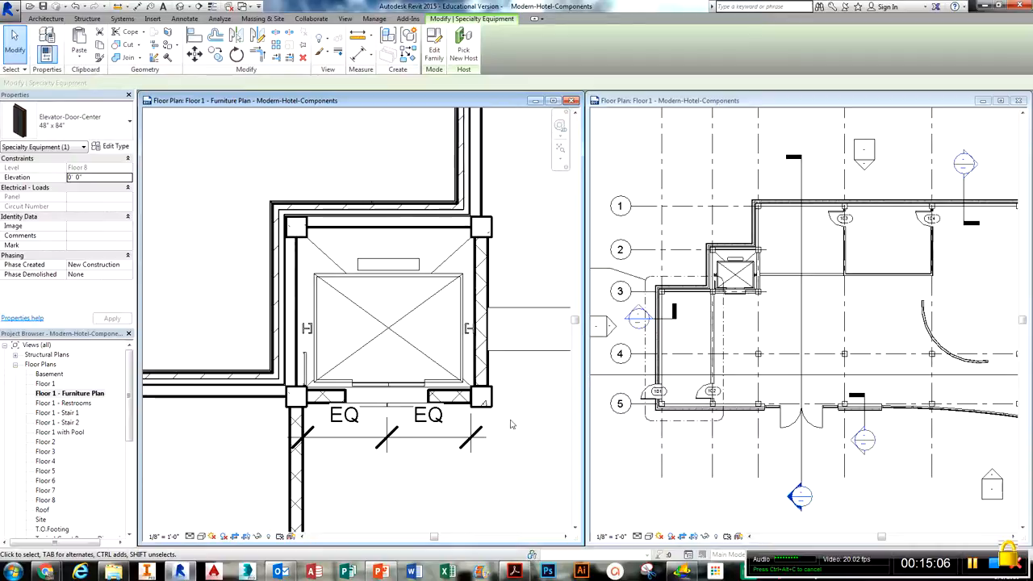
scroll(762, 428, down, 3)
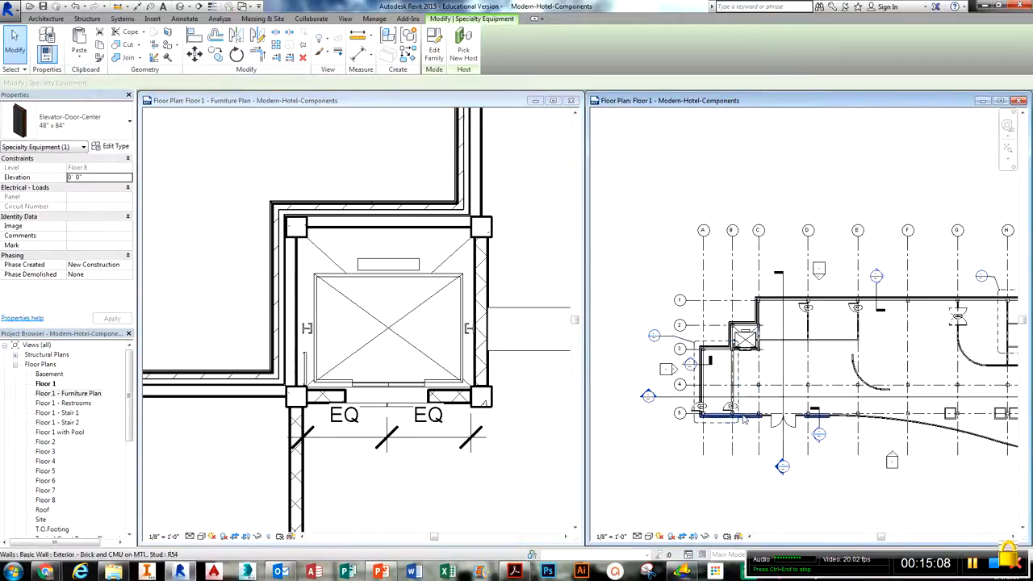
Check the copied elevator doors on each level in the East-West Section, then close that section.
double_click(648, 395)
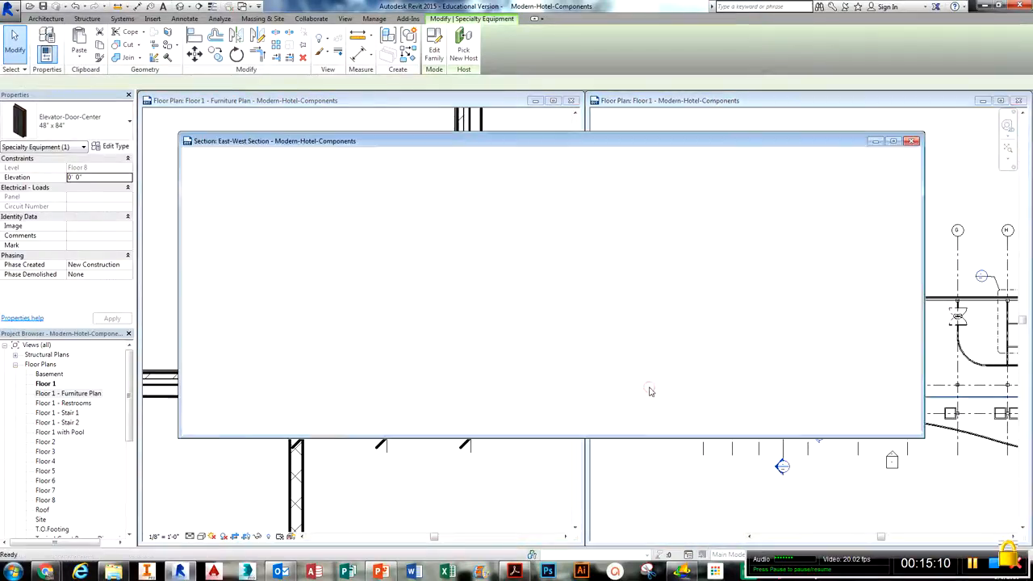
click(410, 312)
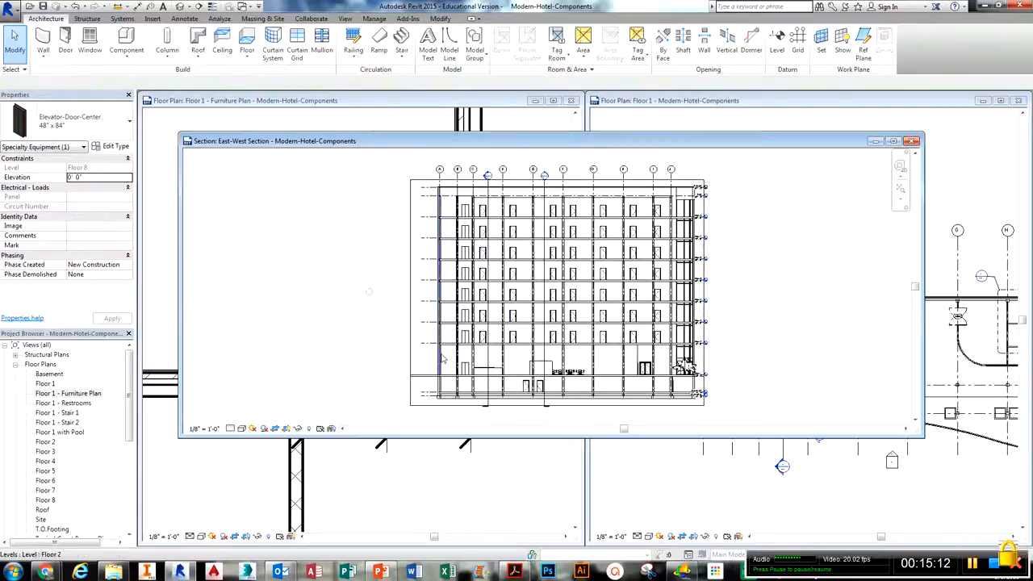
click(465, 369)
click(467, 337)
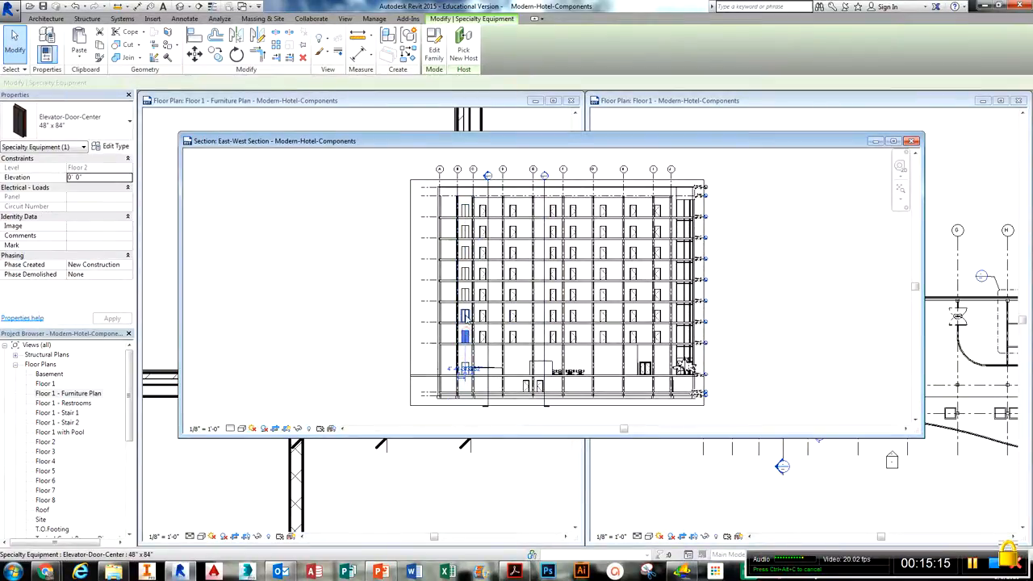
click(361, 239)
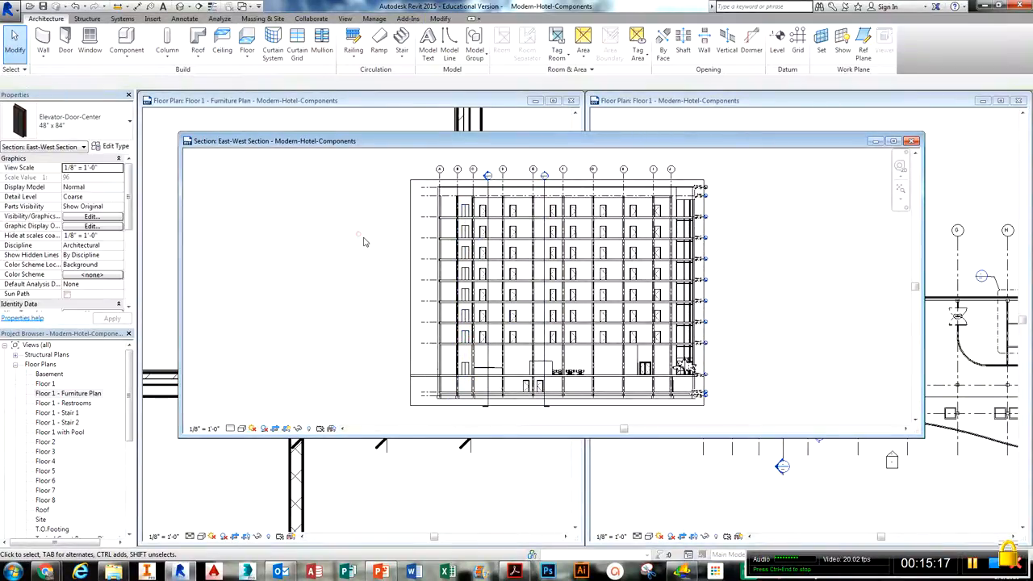
click(912, 141)
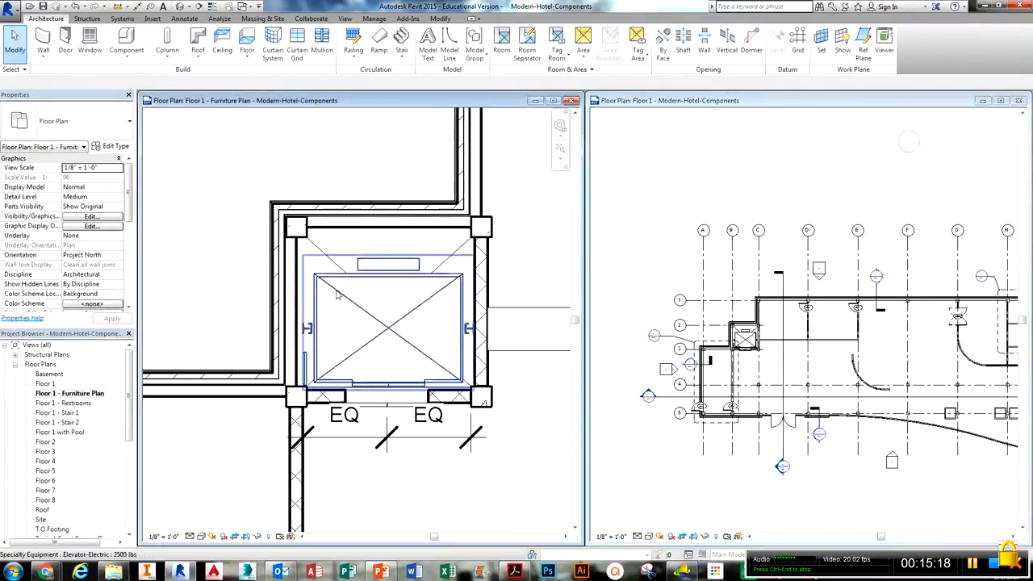
Abandon the Save As, then close the Furniture Plan and Floor 1 views, saving project changes.
click(9, 8)
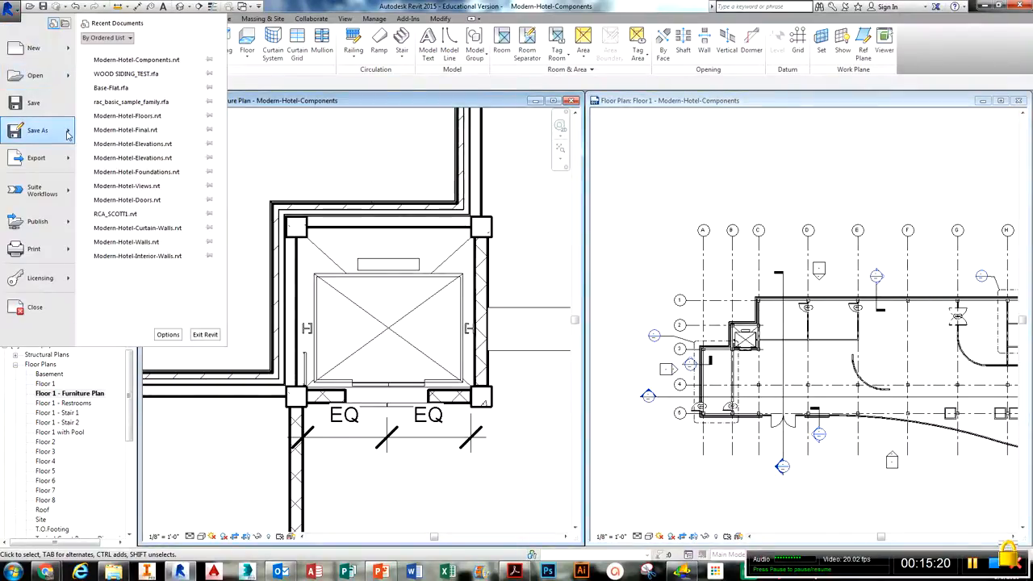
mouse_move(68, 135)
click(92, 153)
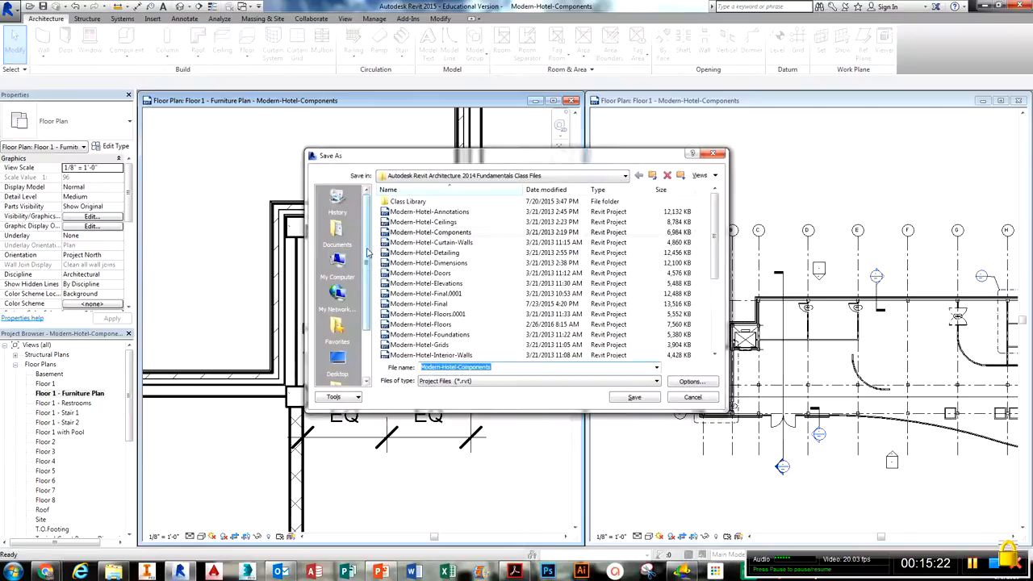
click(337, 232)
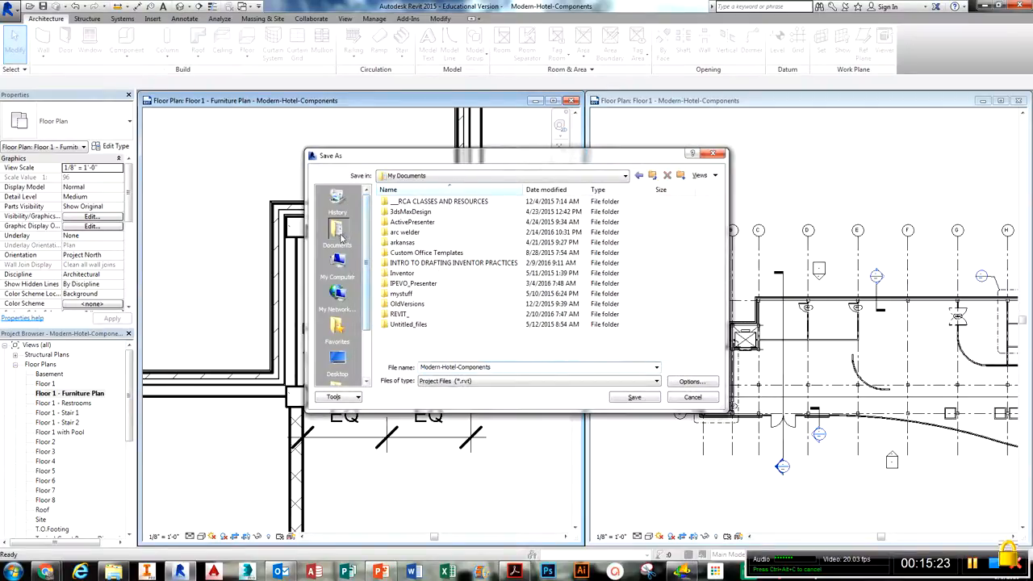
click(695, 397)
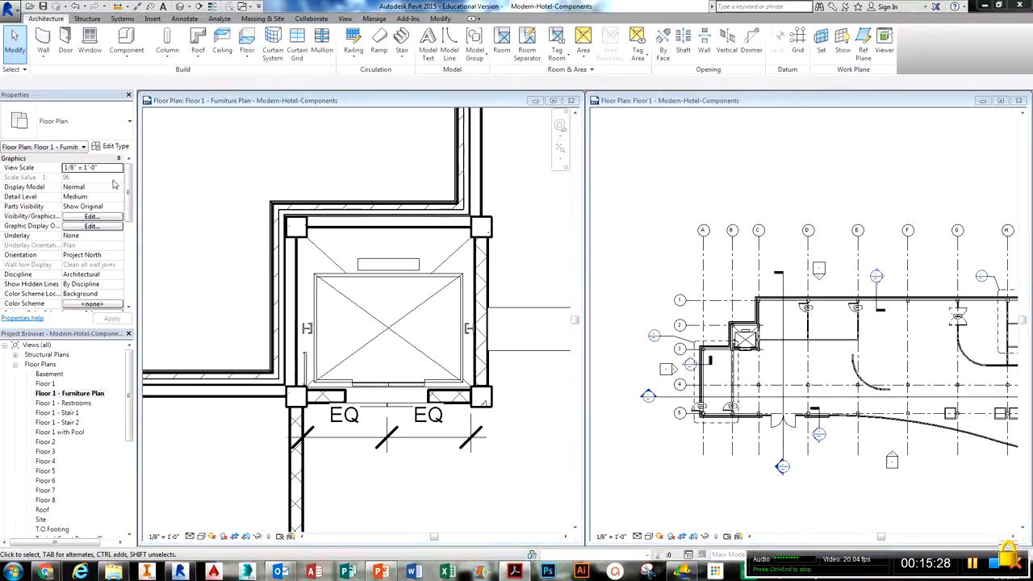
click(569, 101)
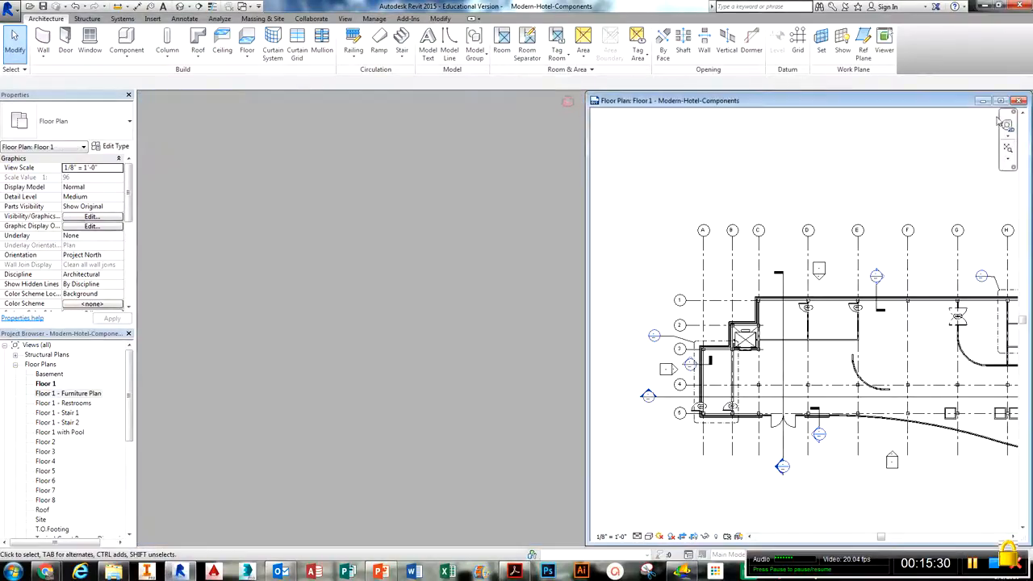
click(1018, 101)
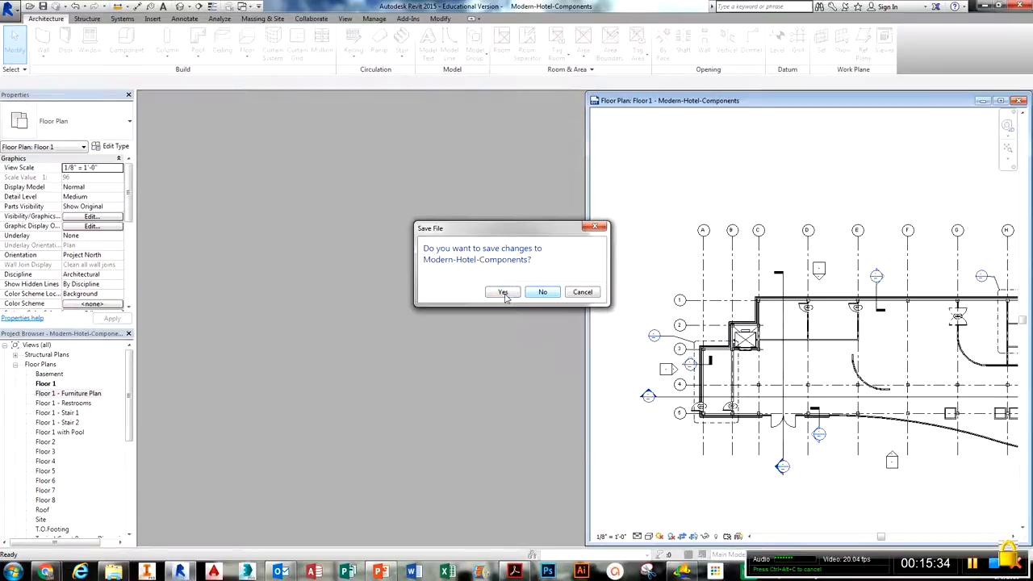
click(503, 294)
Reopen the Modern-Hotel-Components project from the class files folder.
click(11, 9)
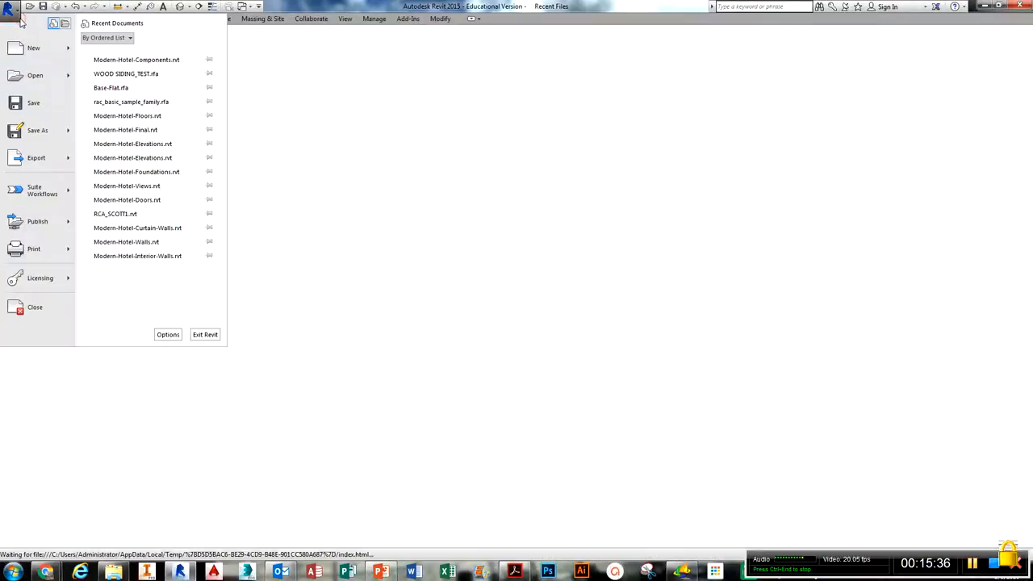
click(39, 78)
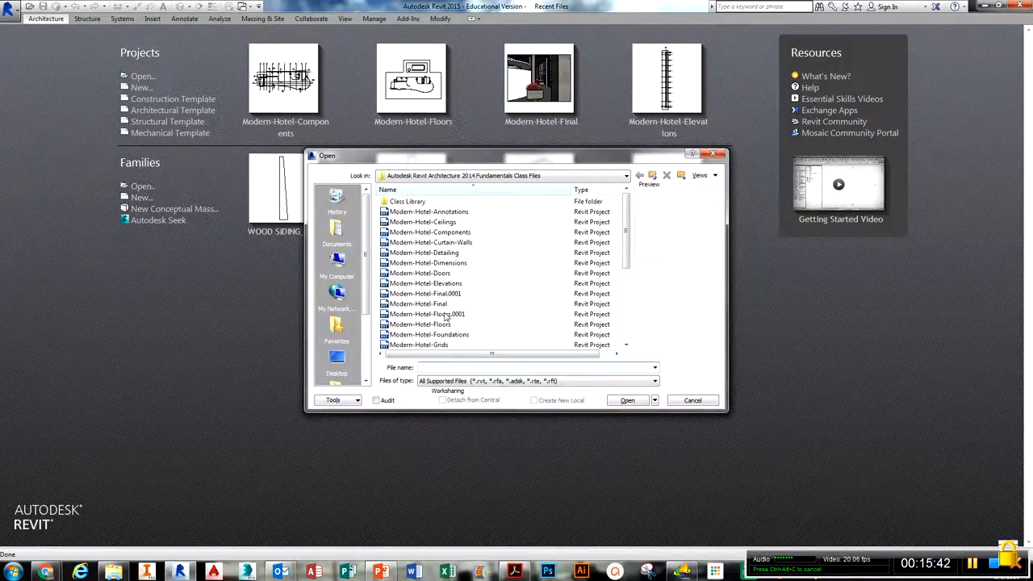
click(457, 233)
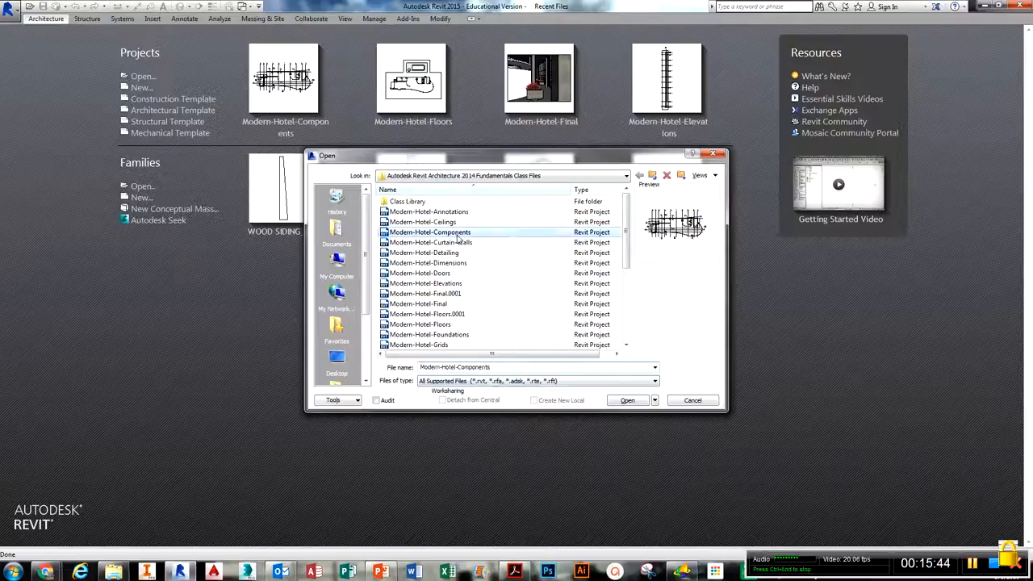
click(631, 400)
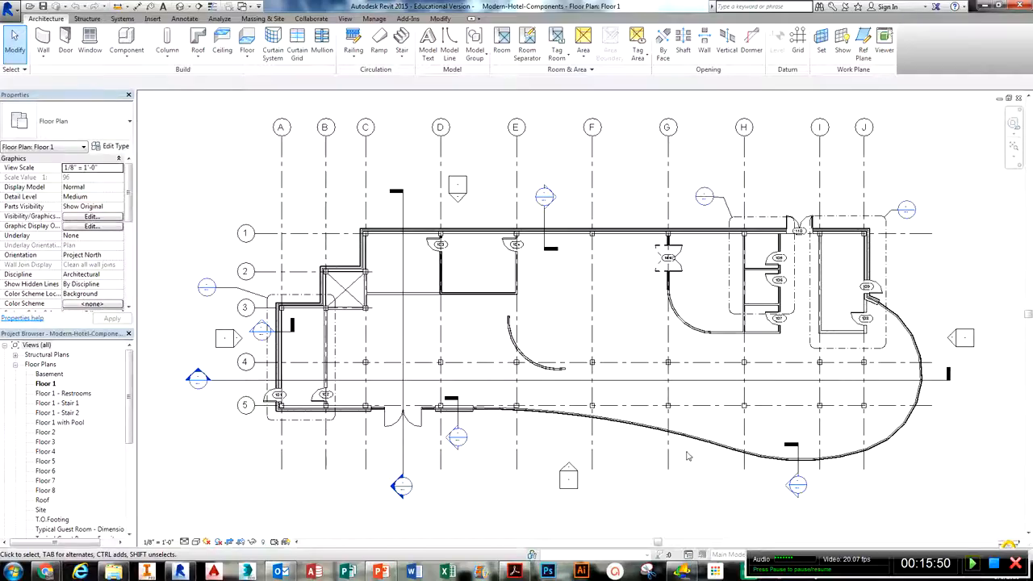
Open the T.O.Footing floor plan from the Project Browser.
middle_drag(672, 457, 650, 449)
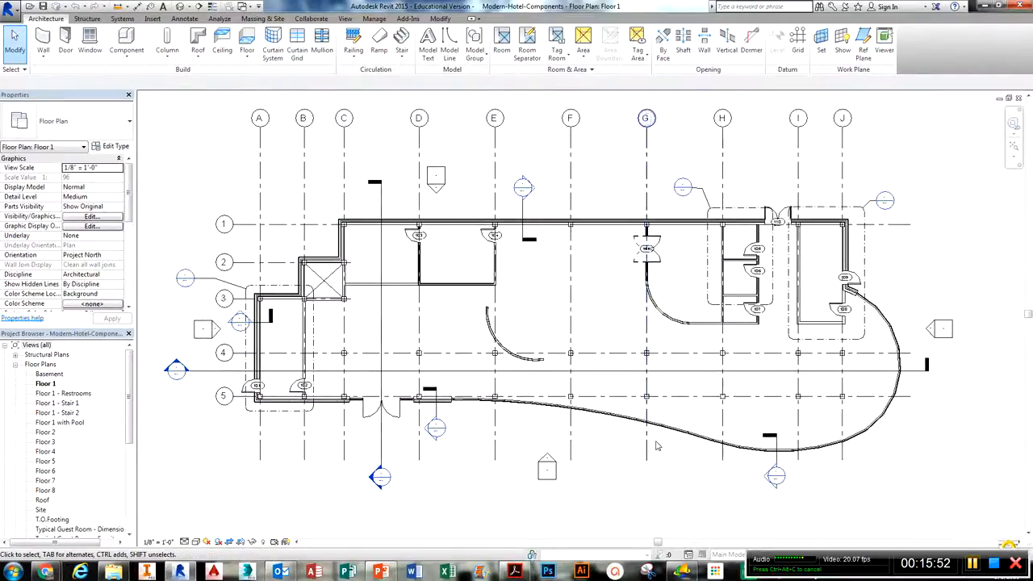
mouse_move(358, 336)
middle_down()
mouse_move(350, 348)
mouse_move(358, 333)
middle_up()
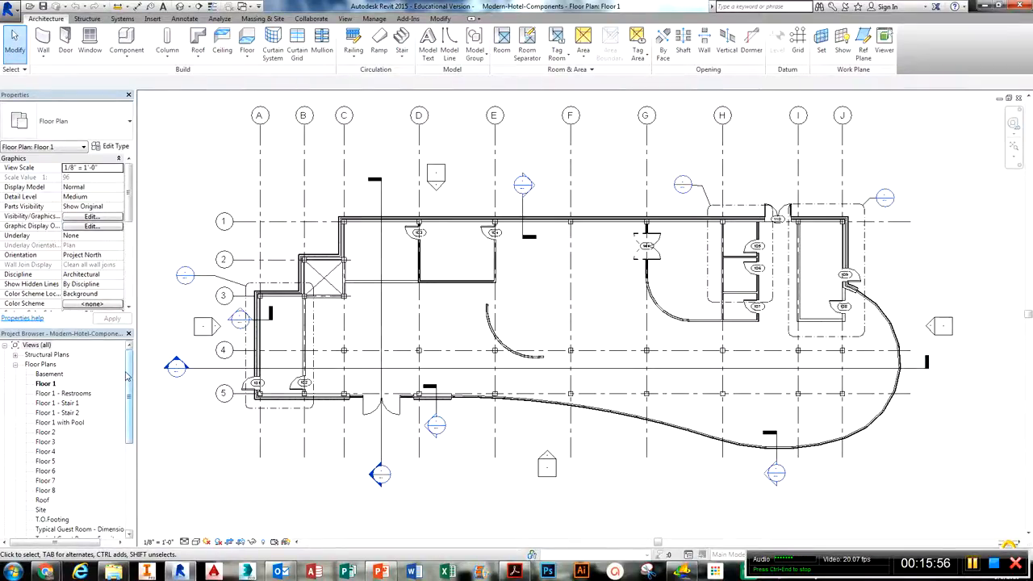
mouse_move(125, 372)
mouse_down()
mouse_move(125, 391)
mouse_move(126, 371)
mouse_up()
click(52, 520)
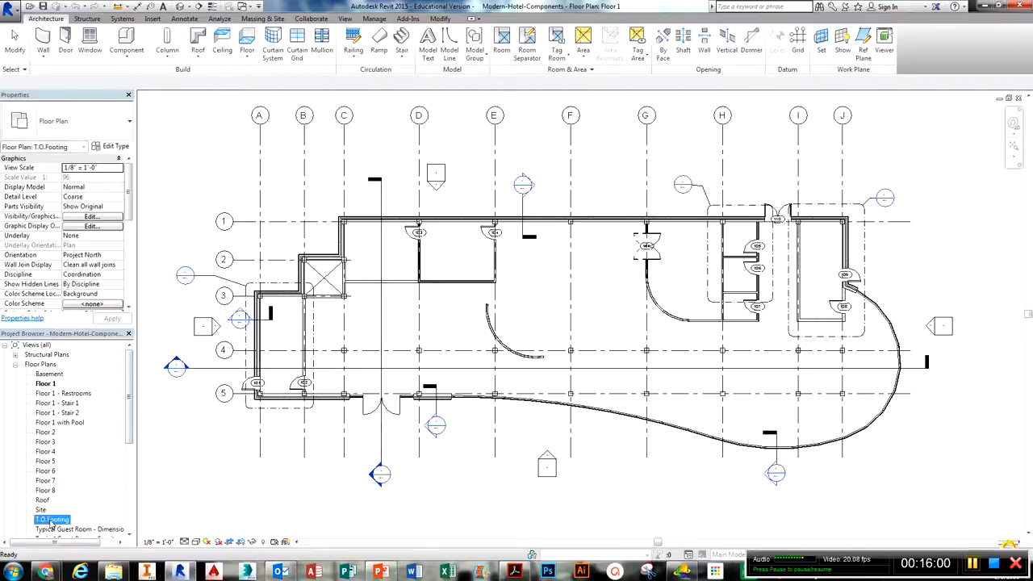
double_click(52, 520)
Unhide the hidden grid category in this view via Reveal Hidden Elements, then turn reveal mode off.
middle_drag(412, 323, 421, 333)
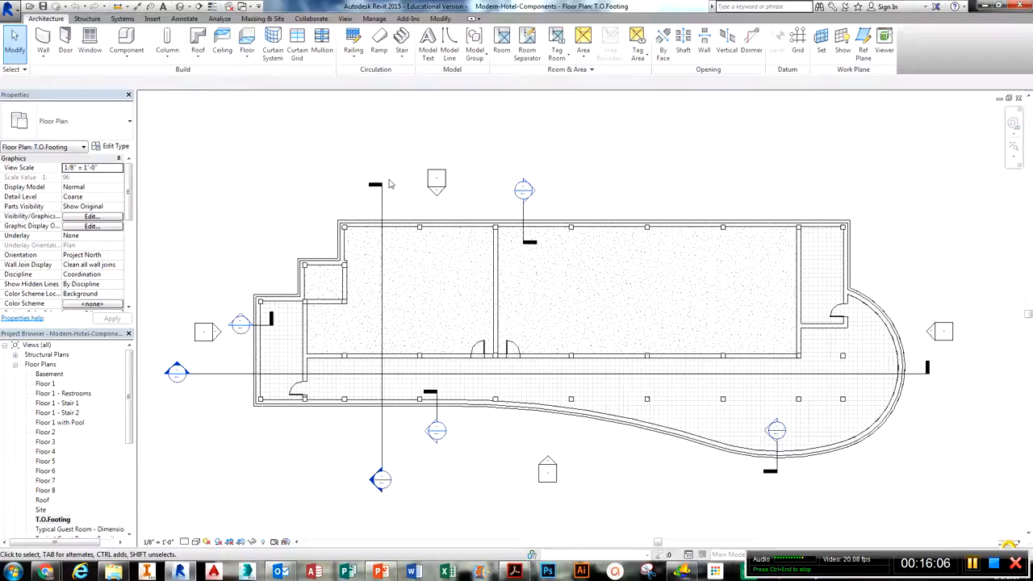
click(267, 543)
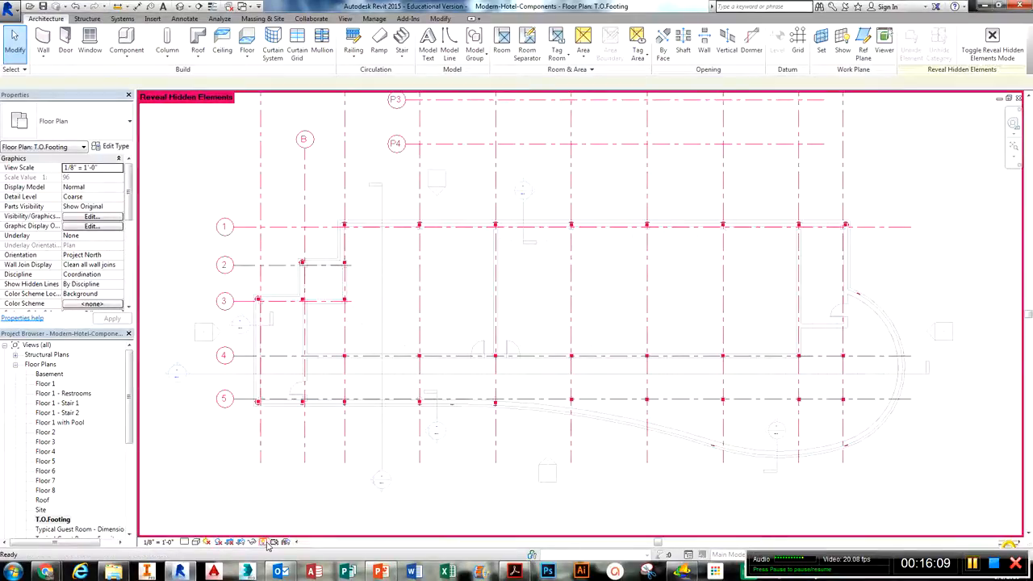
right_click(344, 192)
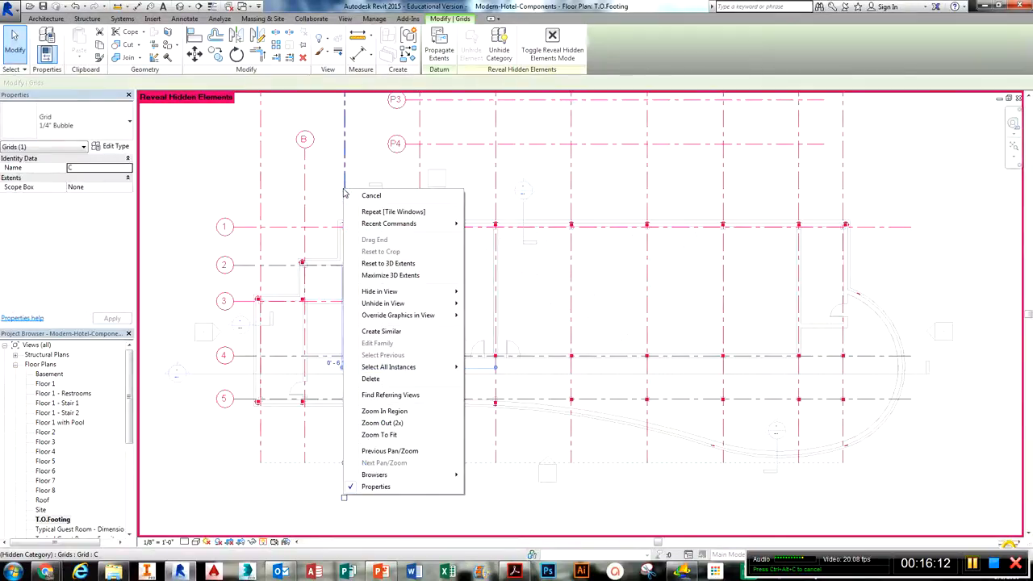
click(498, 53)
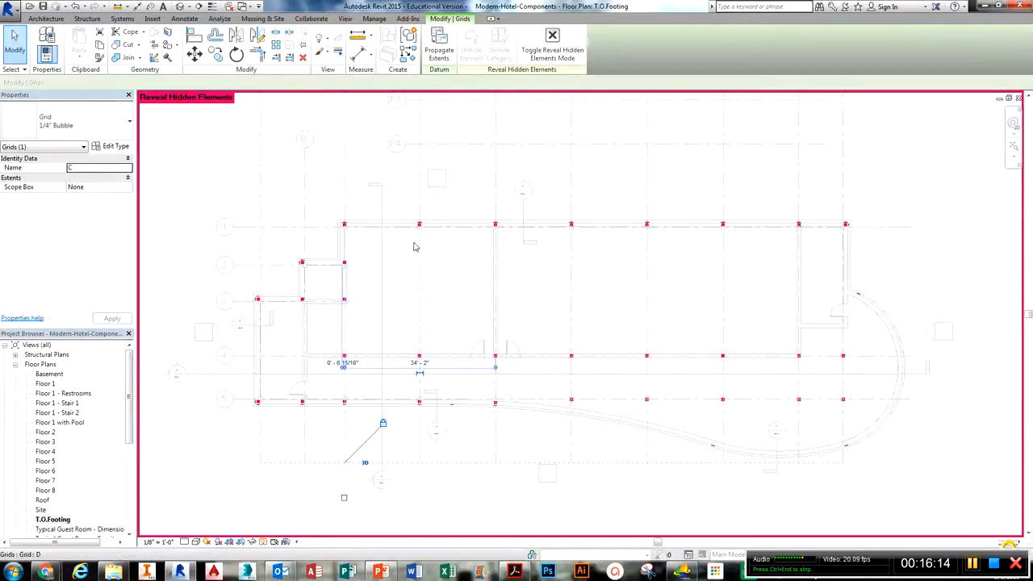
click(361, 205)
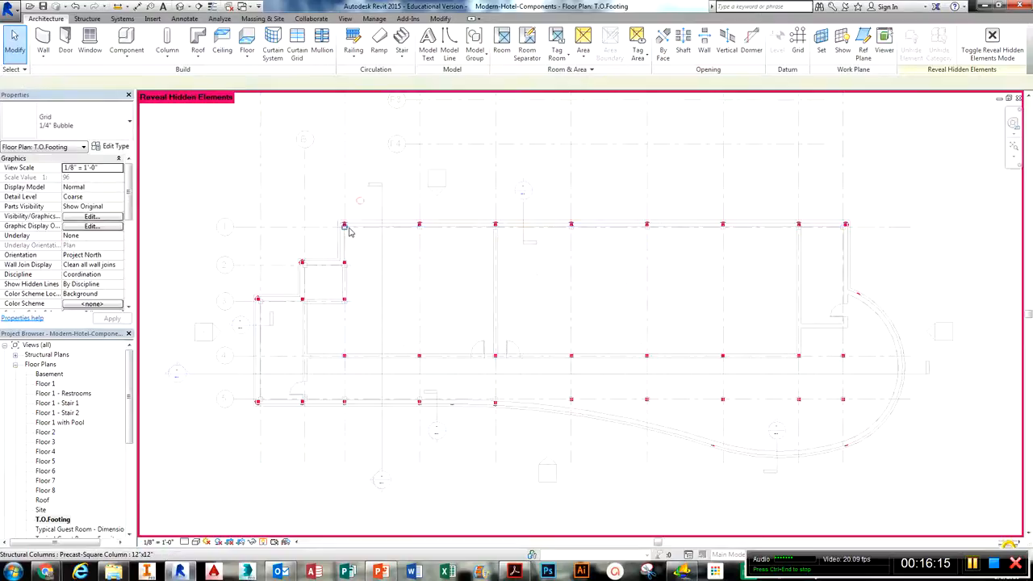
click(267, 542)
middle_drag(446, 473, 420, 504)
scroll(434, 476, down, 1)
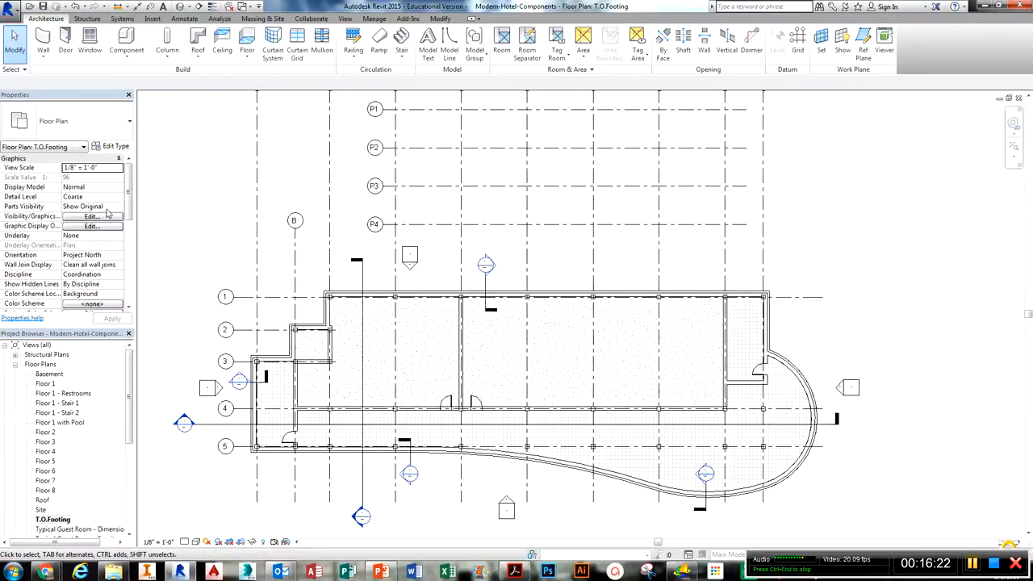
Set the T.O.Footing plan's Underlay property to Floor 1 in the Properties palette.
click(118, 237)
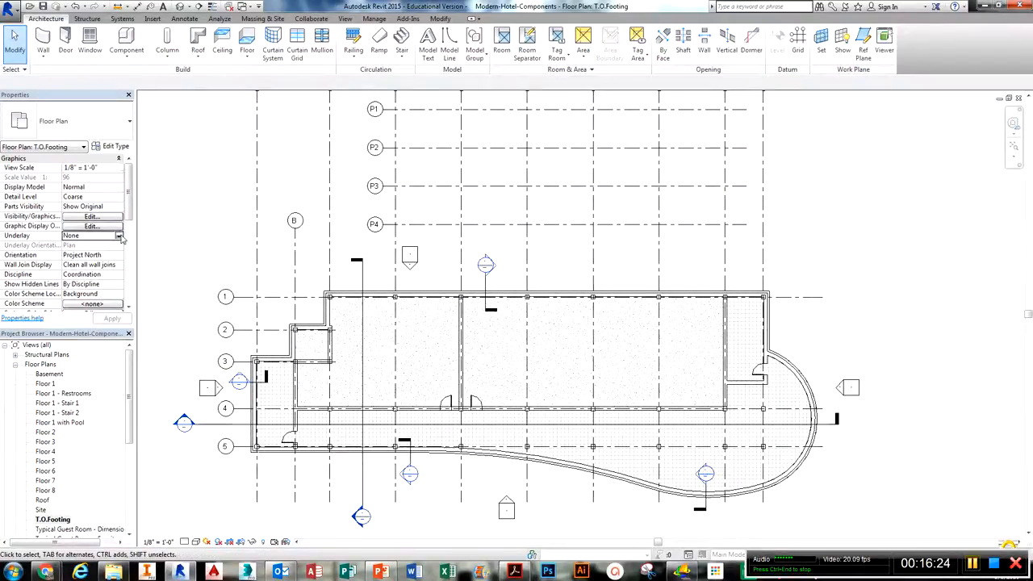
click(119, 237)
mouse_move(119, 254)
mouse_down()
mouse_move(119, 277)
mouse_move(120, 256)
mouse_up()
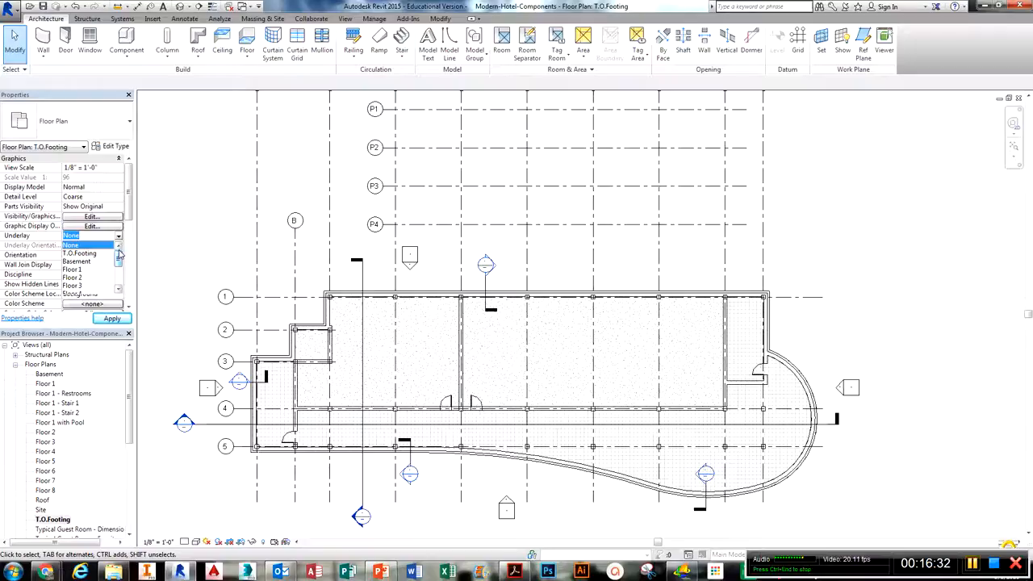
click(510, 230)
middle_drag(424, 234, 423, 260)
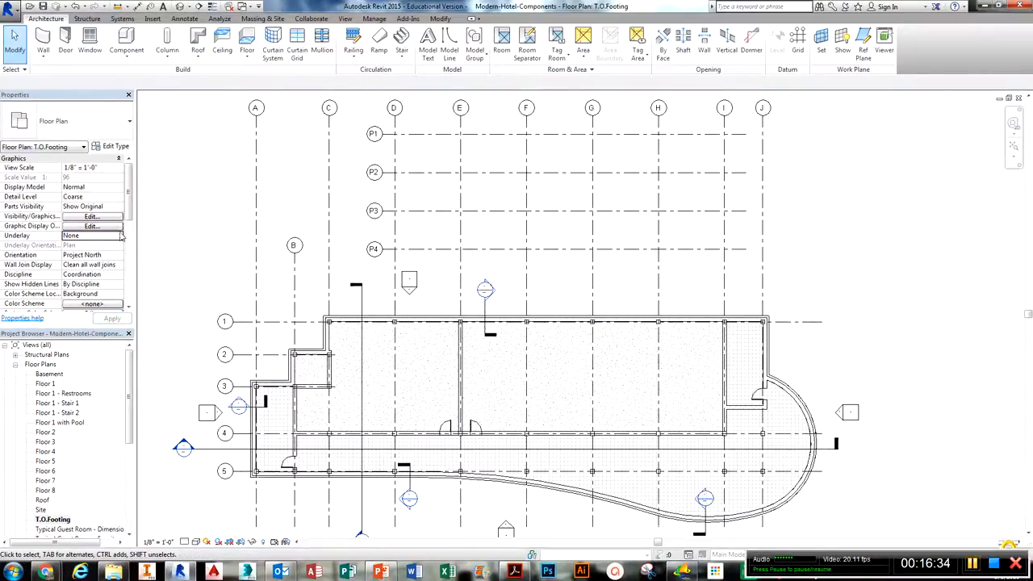
click(120, 236)
click(81, 270)
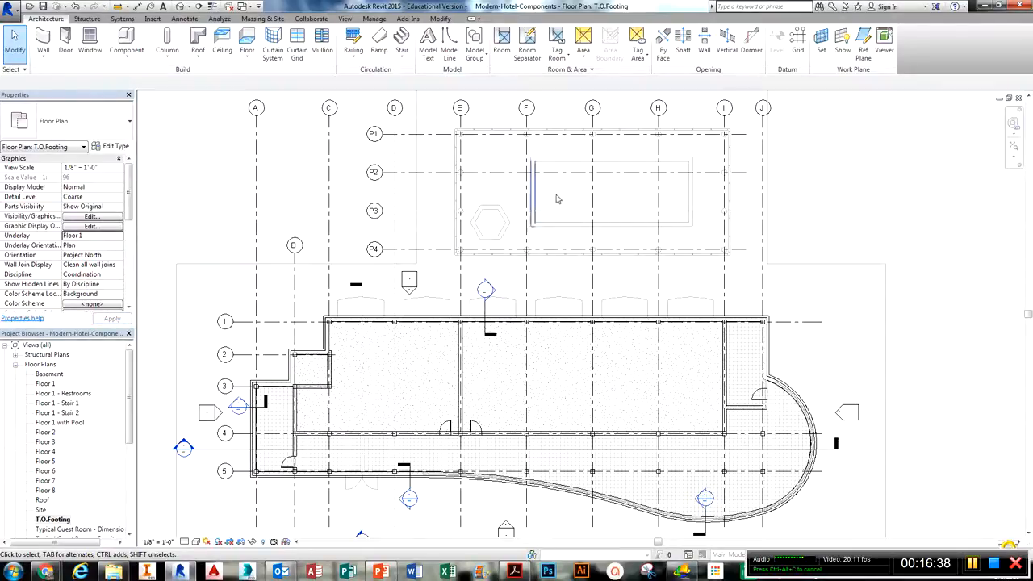
middle_drag(448, 293, 446, 265)
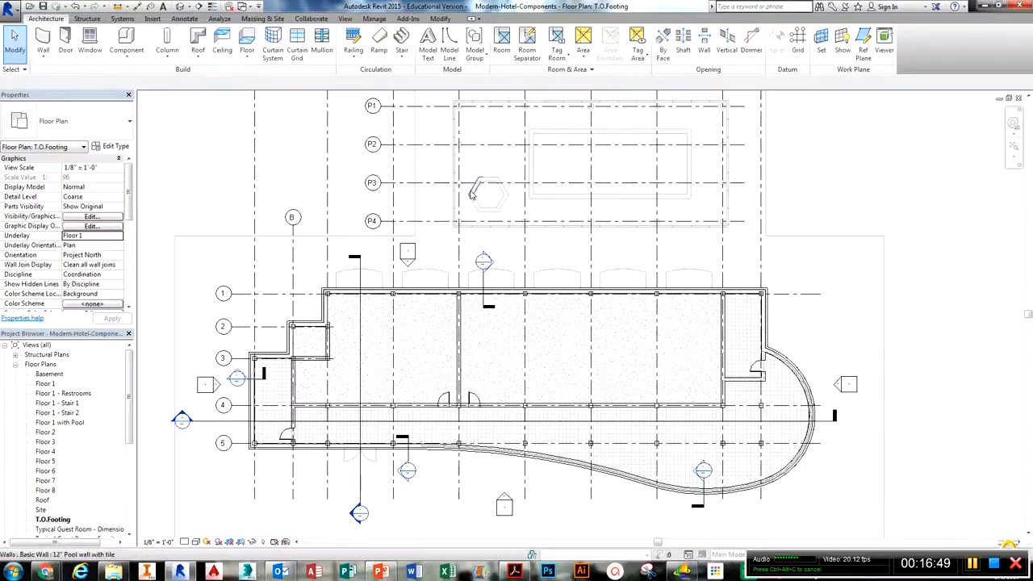
Load Footing-Rectangular.rfa from the Structural Foundations folder through Component > Load Family.
click(121, 41)
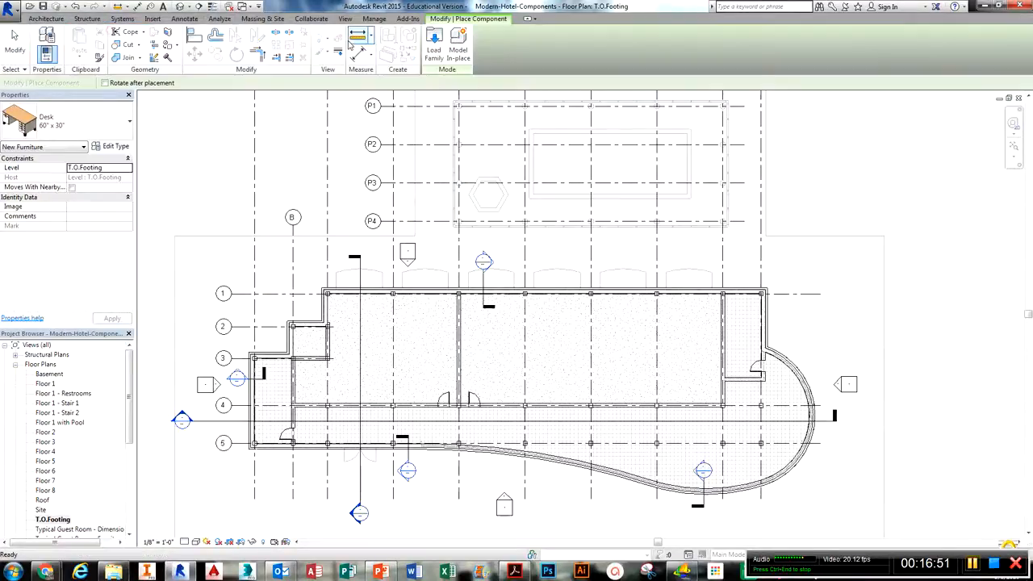
click(434, 44)
scroll(234, 307, down, 7)
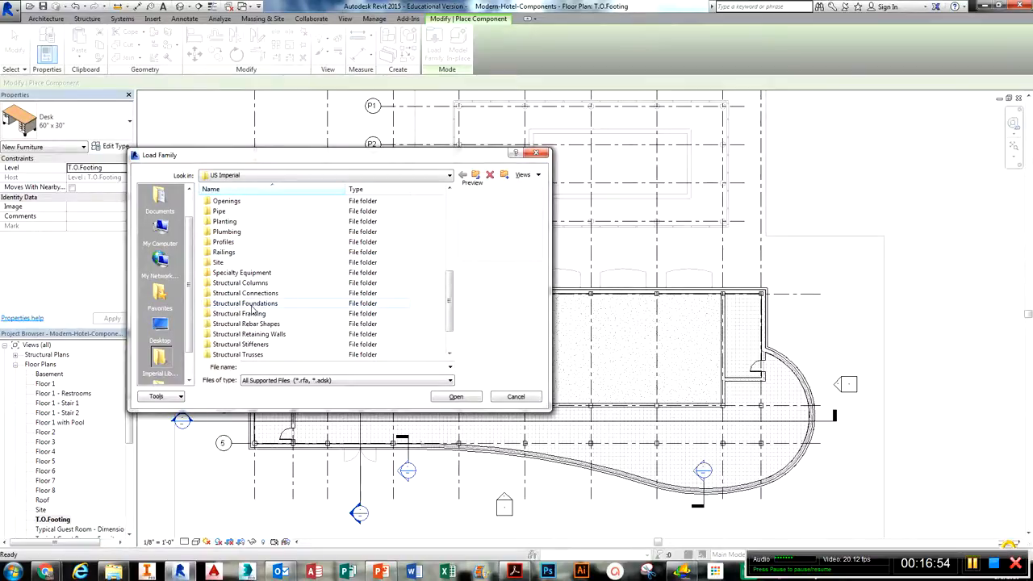
double_click(250, 304)
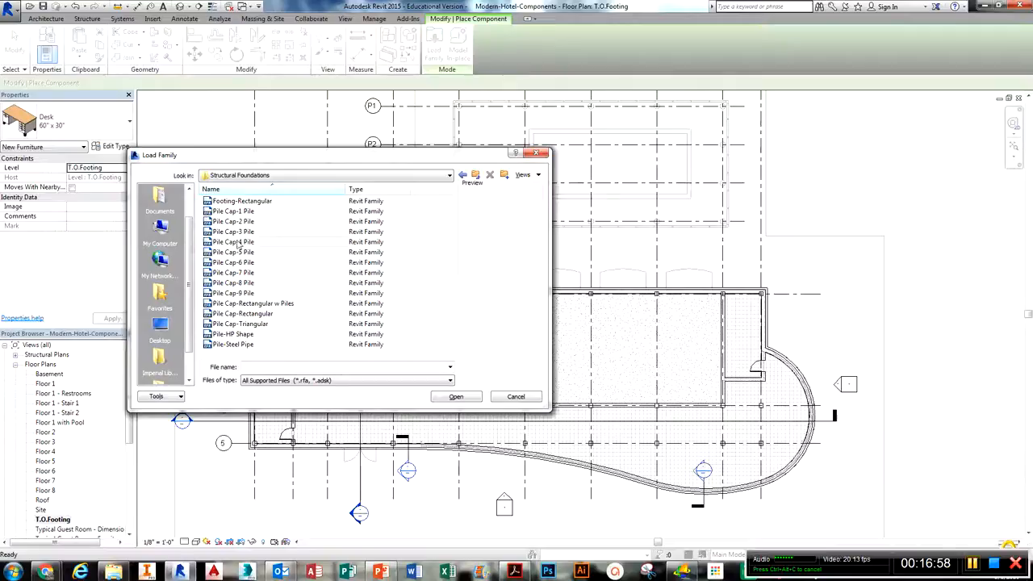
click(241, 201)
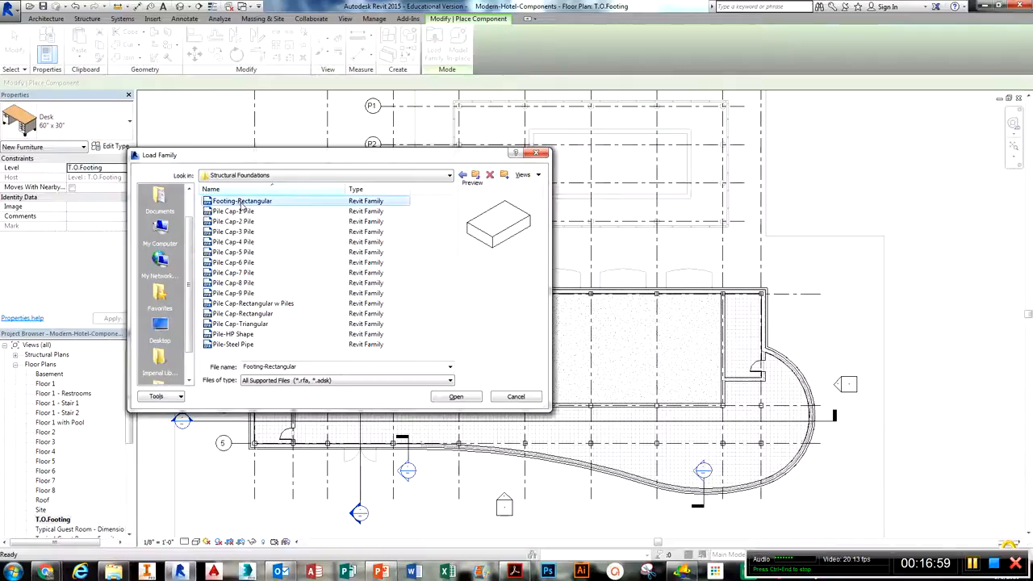
click(454, 396)
middle_drag(318, 345, 367, 347)
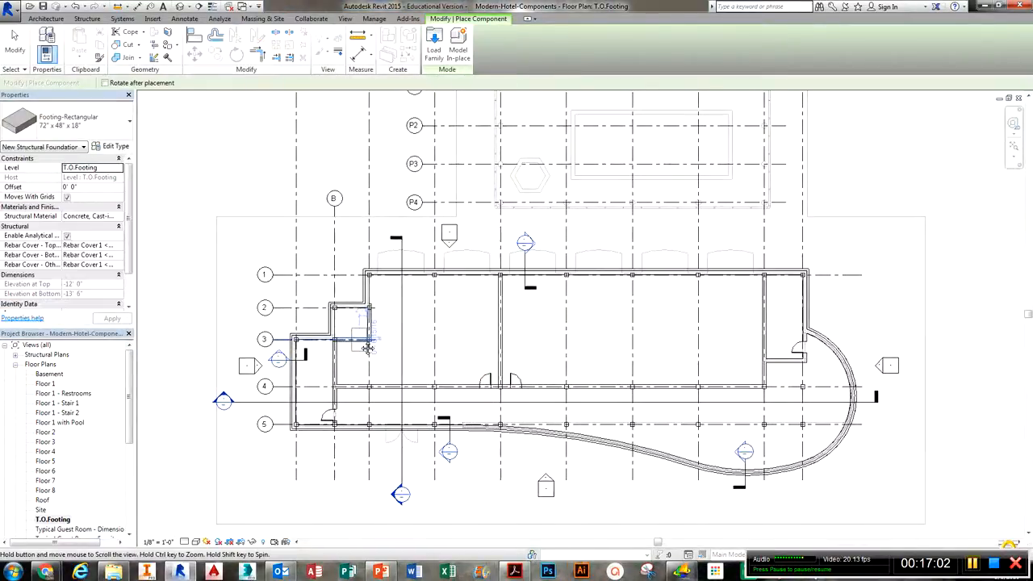
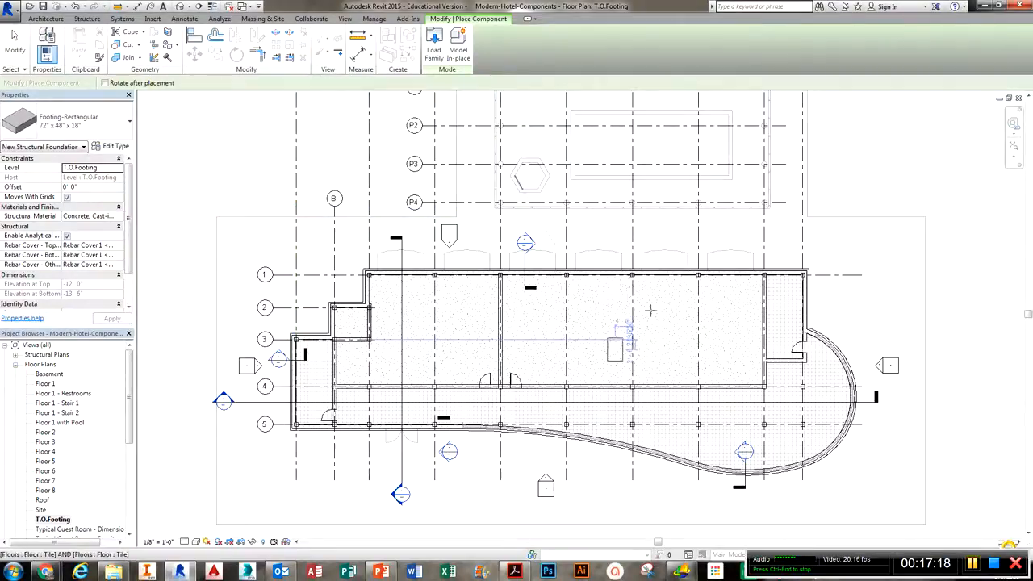
Place a 72" x 48" x 18" footing, rotated a quarter turn, at grid E/P1, then select it.
middle_drag(612, 239, 590, 400)
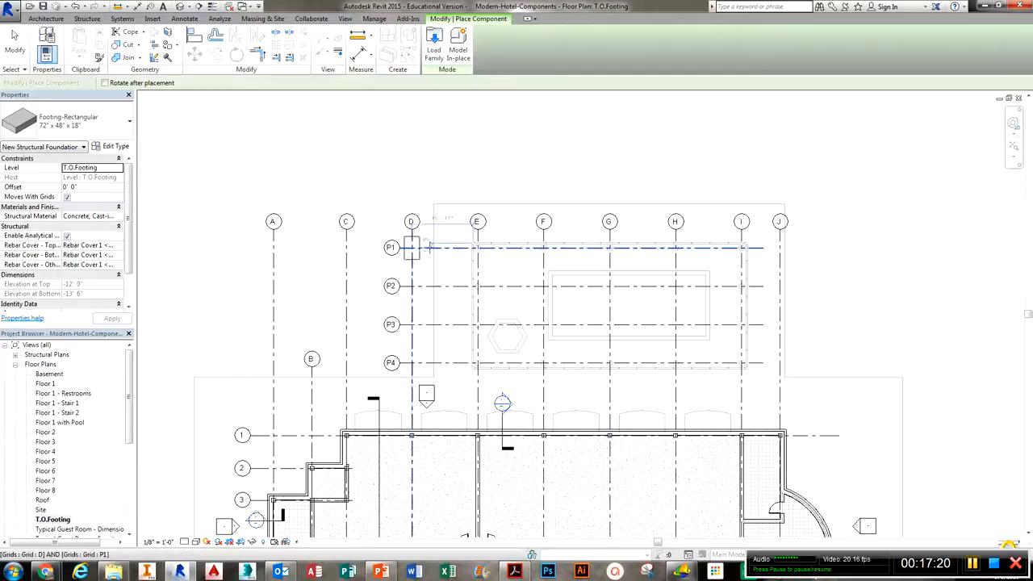
scroll(473, 243, up, 5)
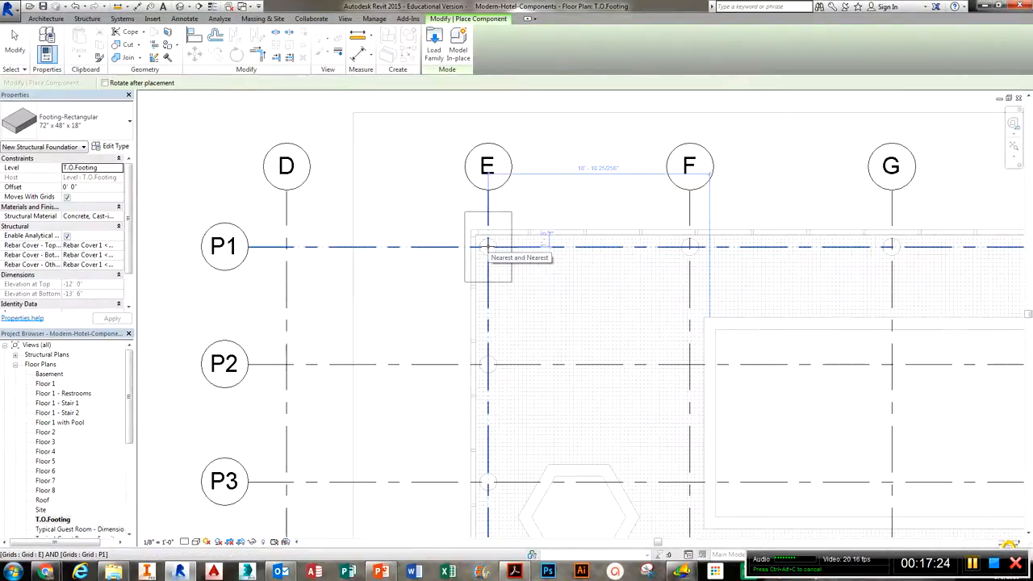
key(space)
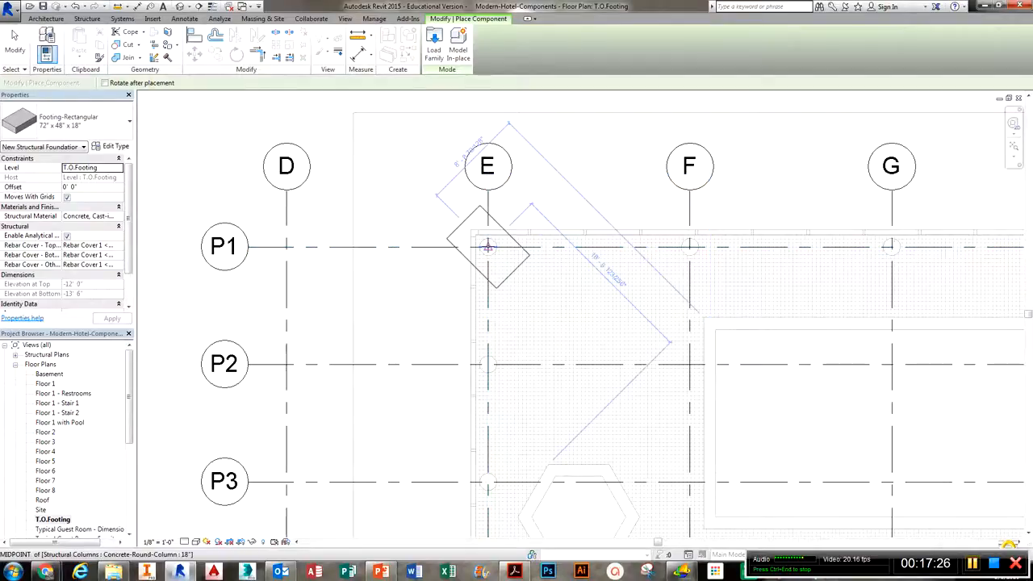
click(487, 246)
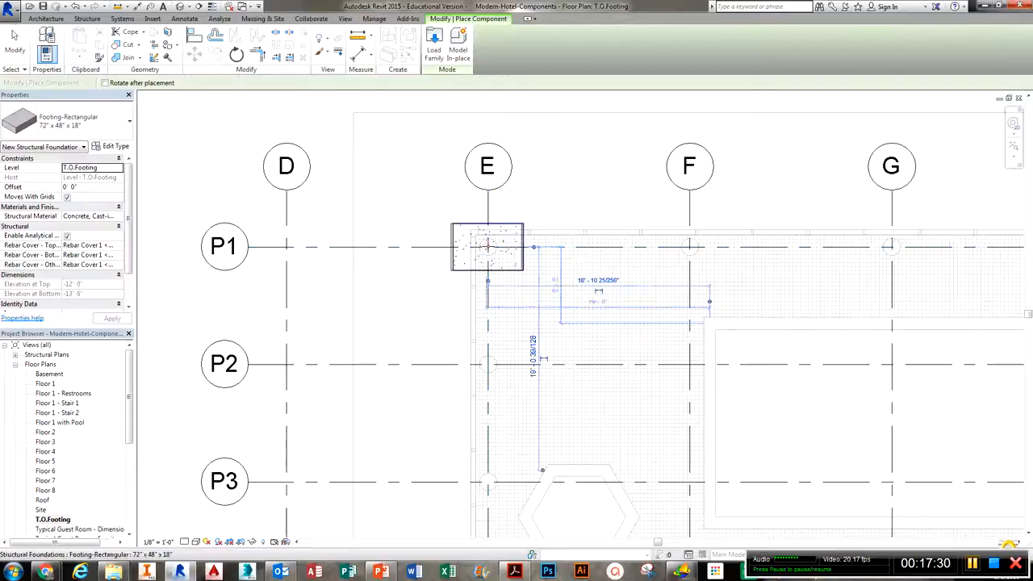
middle_drag(552, 263, 471, 256)
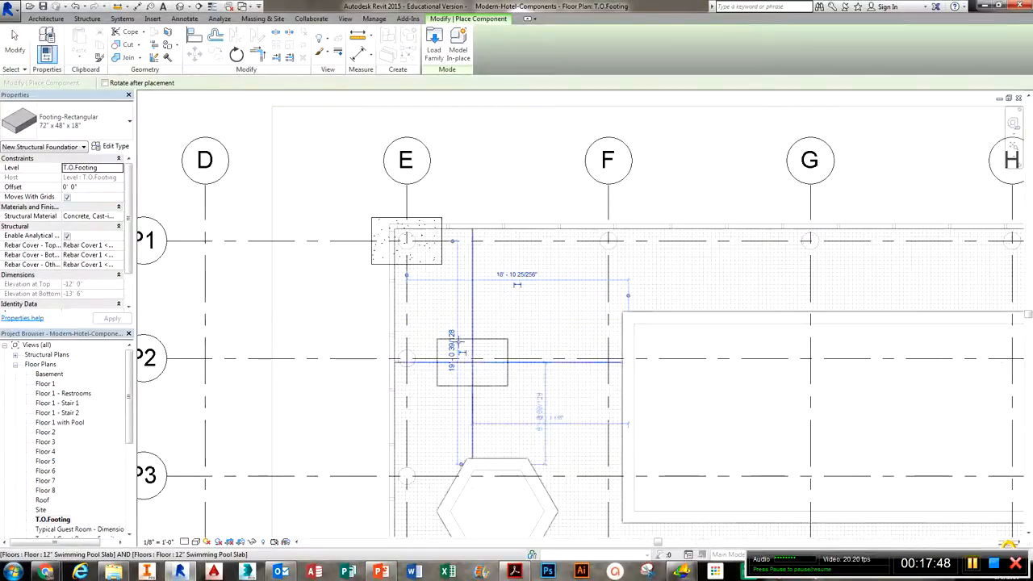
key(Escape)
click(432, 222)
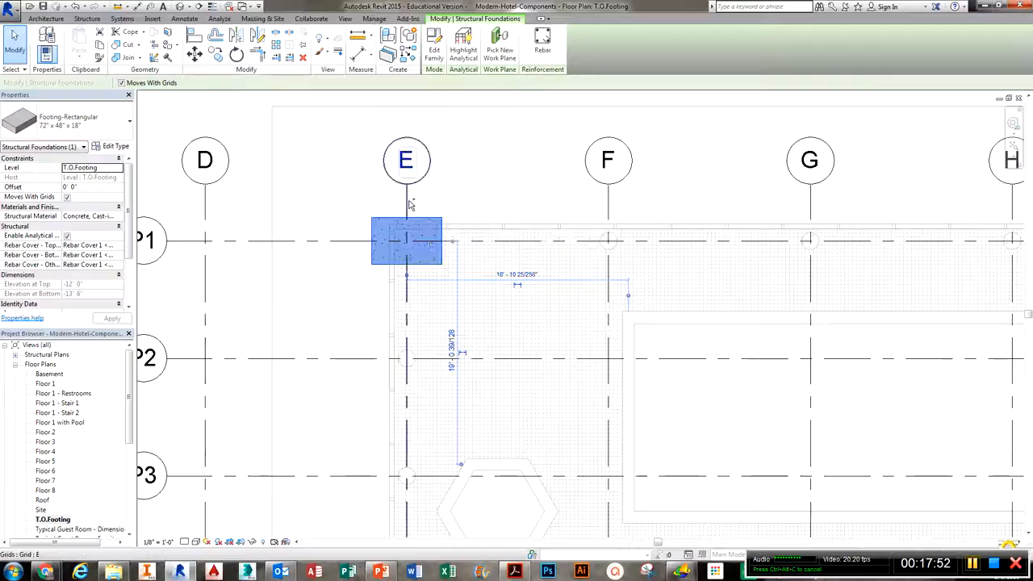
Add grid E to the E/P1 footing selection and isolate their categories, leaving only grids and footings.
ctrl+click(409, 205)
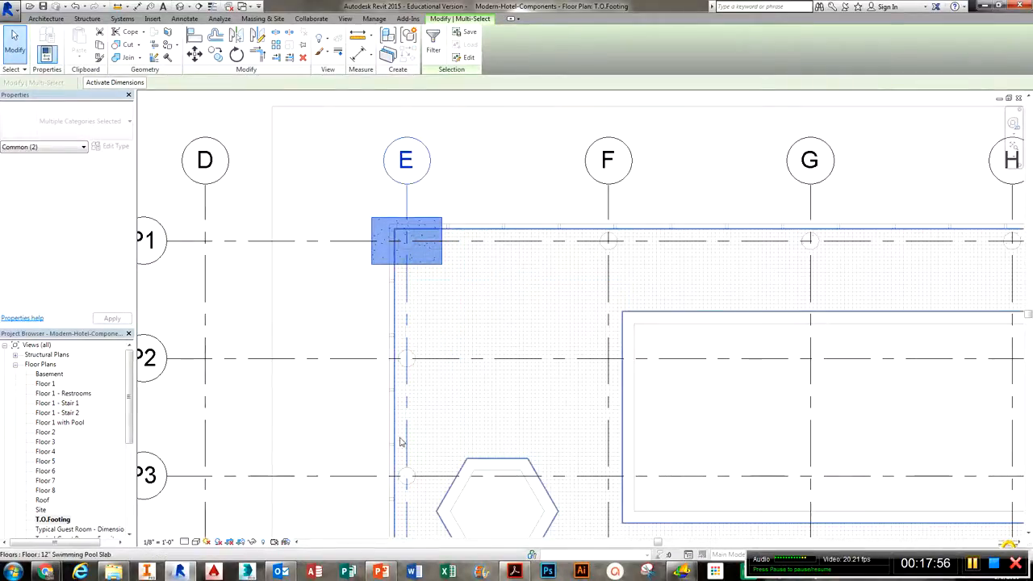
click(253, 542)
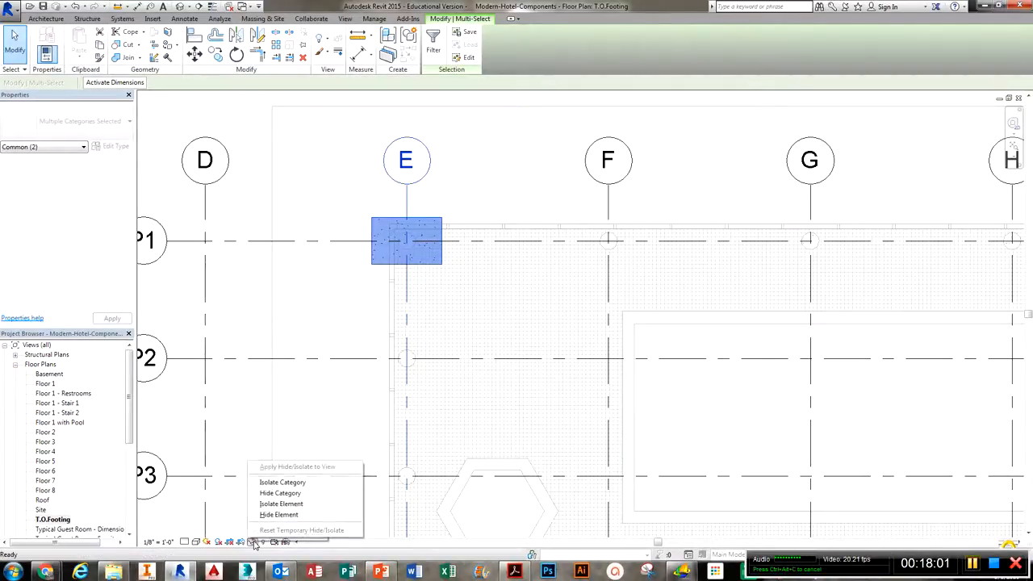
click(283, 482)
scroll(413, 418, down, 4)
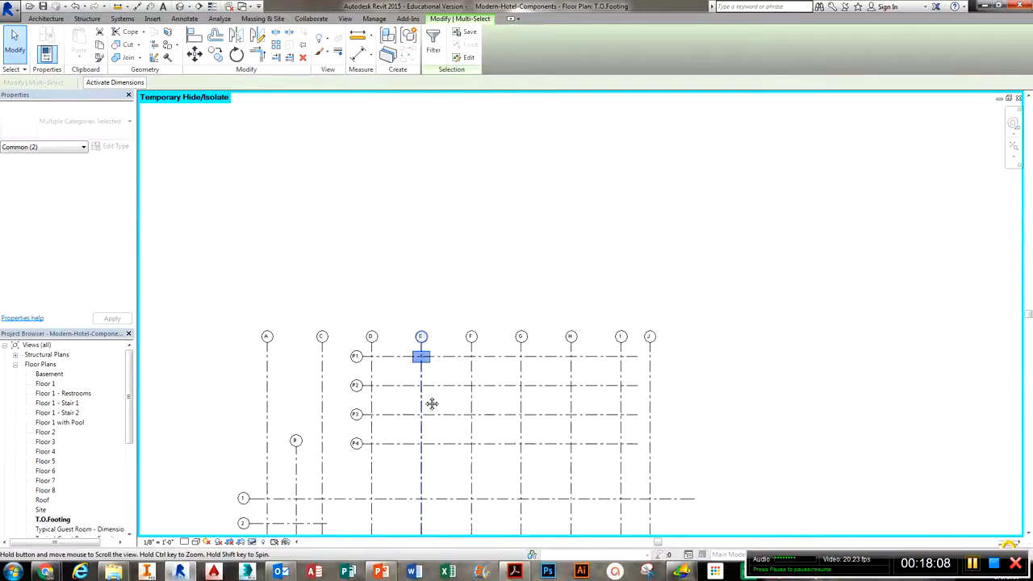
middle_drag(432, 403, 476, 232)
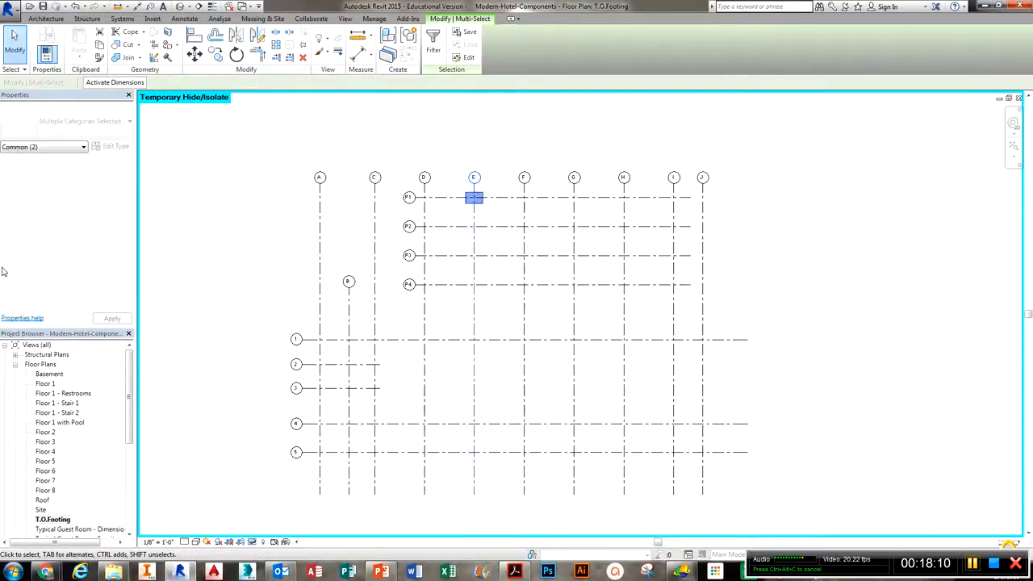
drag(0, 32, 53, 46)
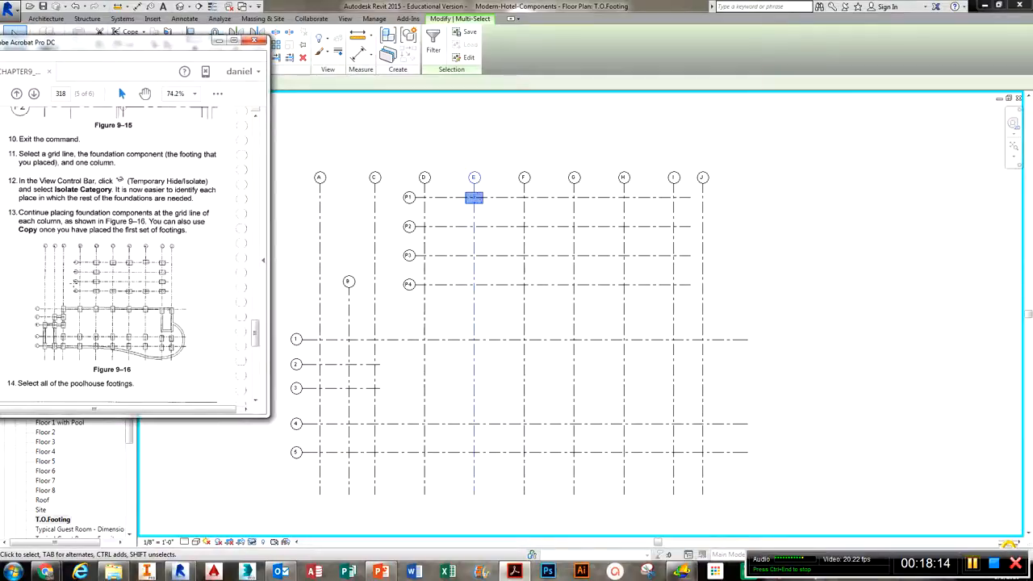
drag(144, 50, 0, 71)
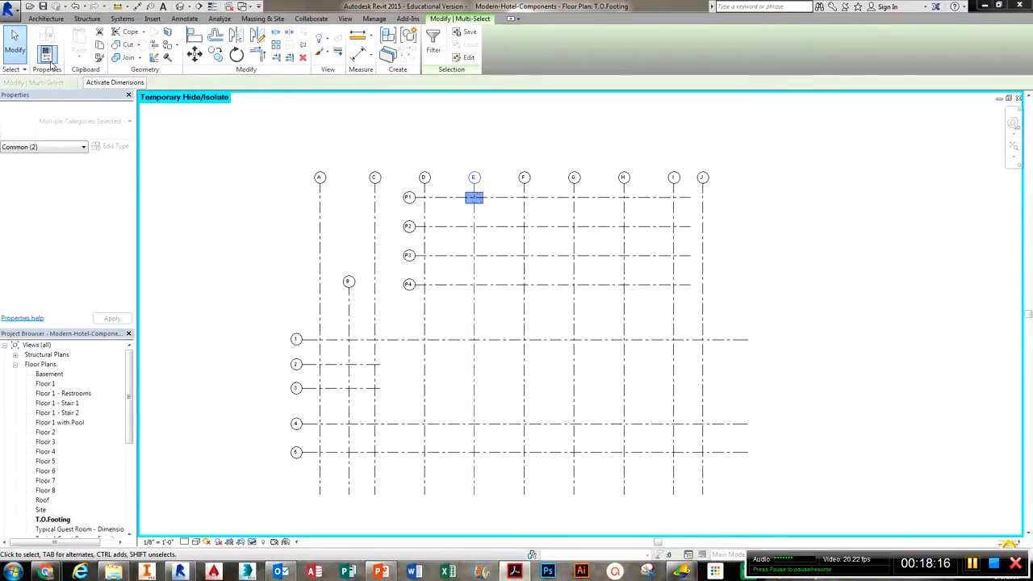
scroll(461, 290, up, 4)
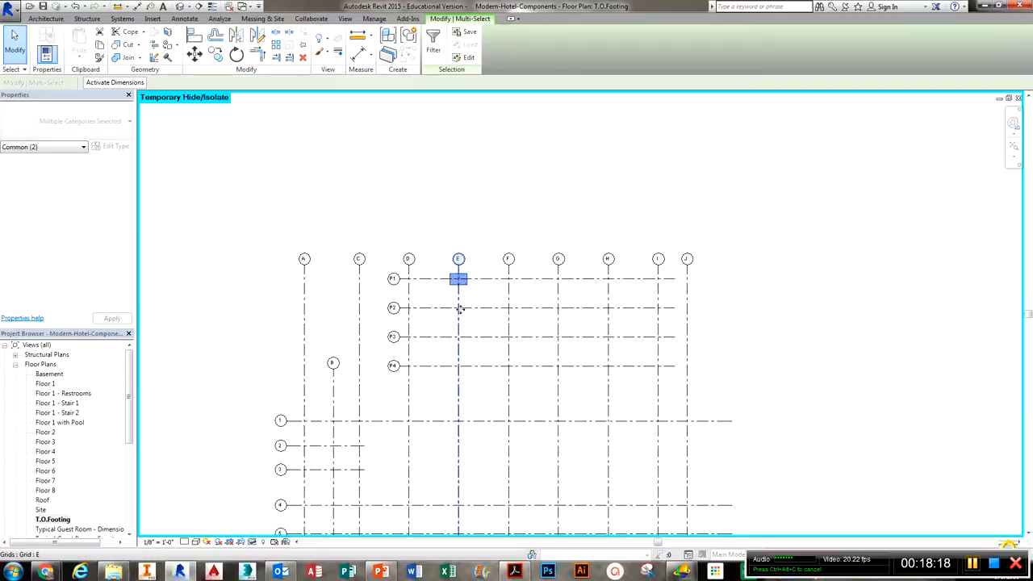
Place footings down grid E at P2, P3 and P4, then along P4 at F, G and H.
click(204, 120)
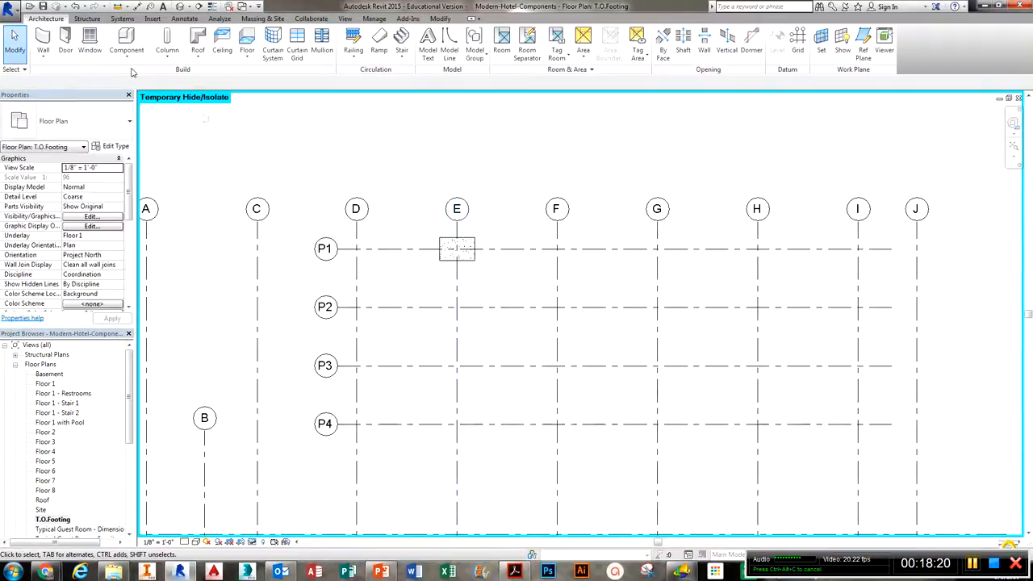
click(127, 37)
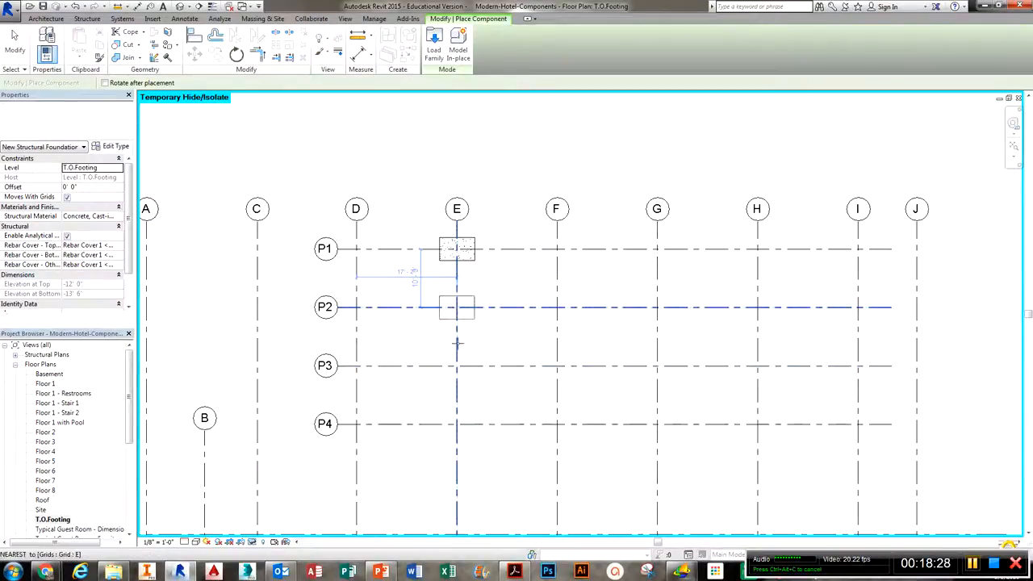
click(456, 308)
click(457, 366)
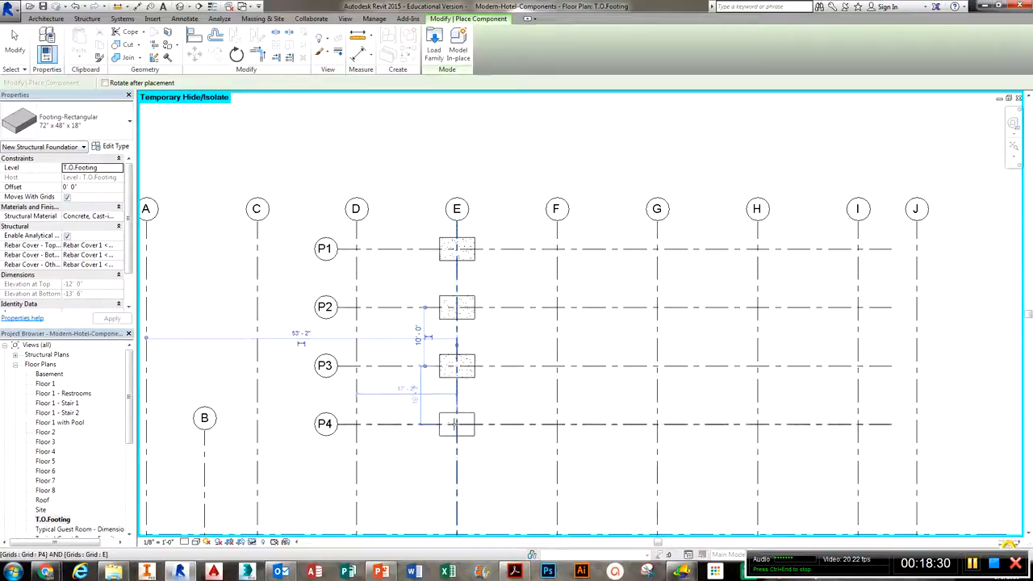
click(457, 423)
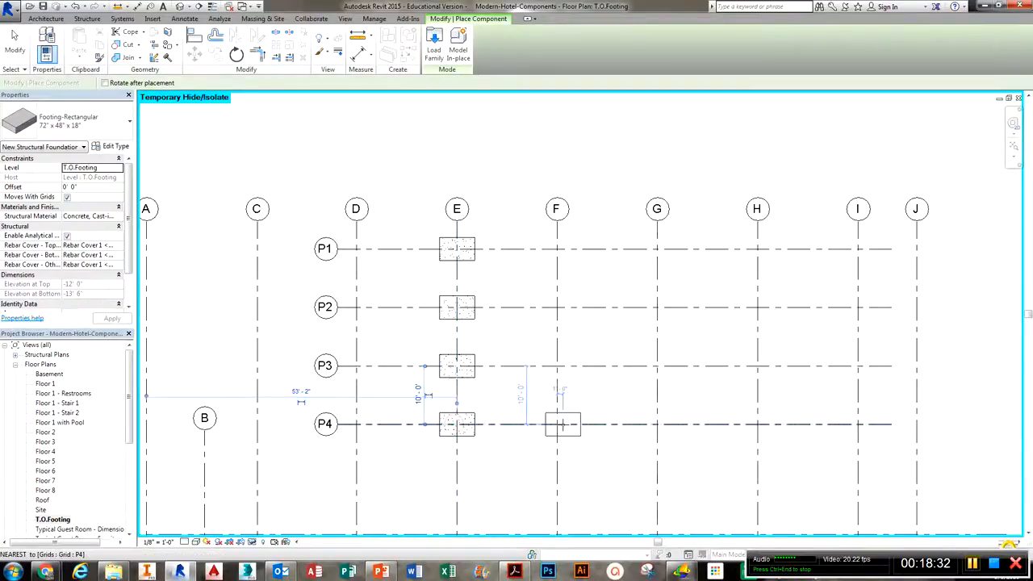
click(557, 423)
click(656, 424)
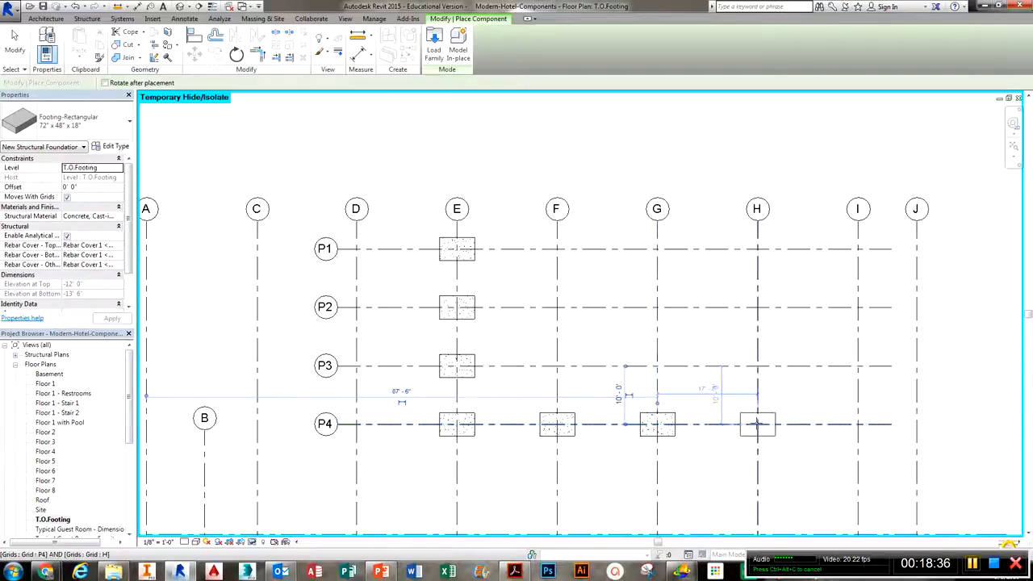
click(757, 423)
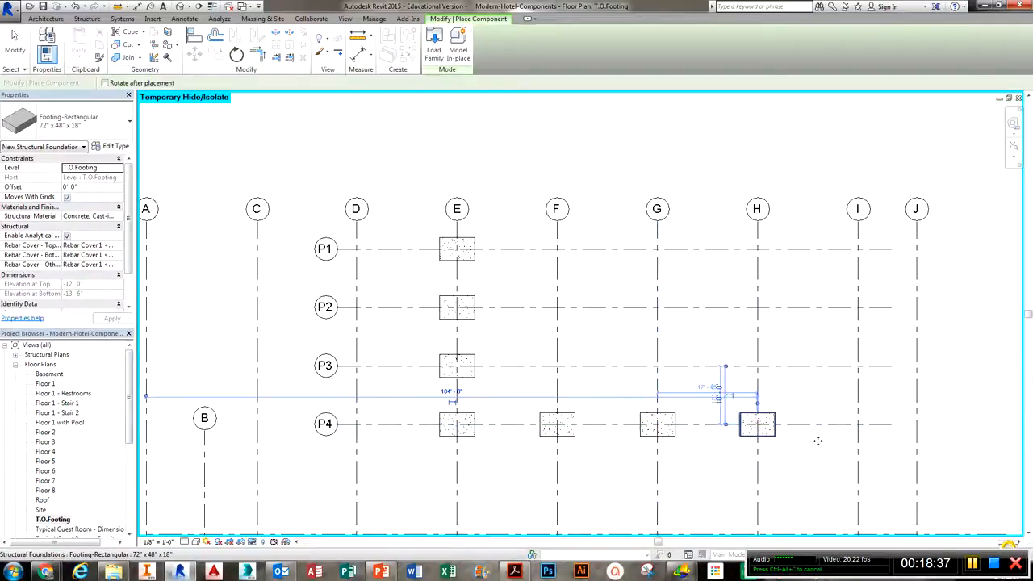
Place footings at I/P4, up grid I through P3, P2 and P1, and along P1 at H, G and F.
click(858, 423)
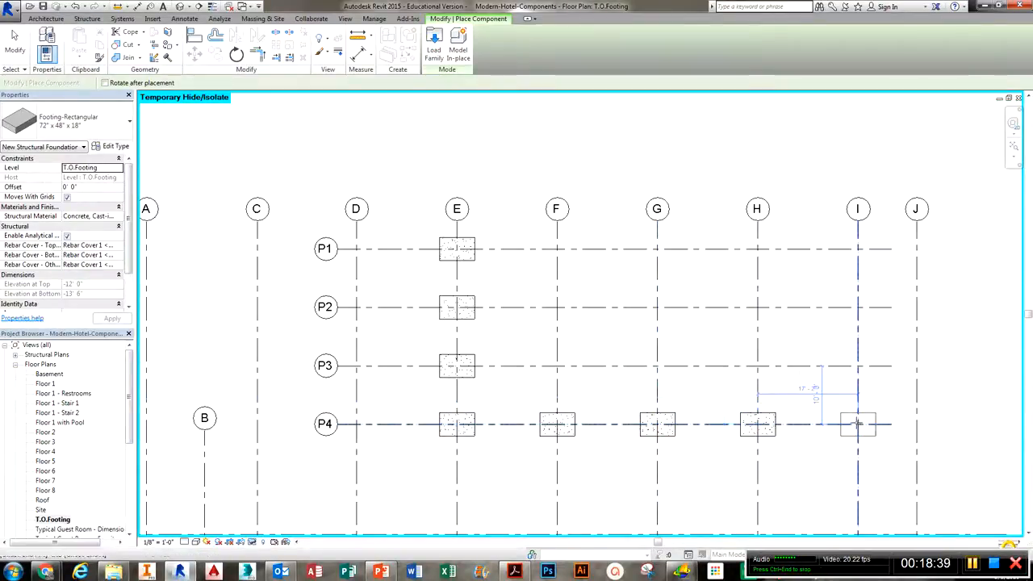
click(858, 365)
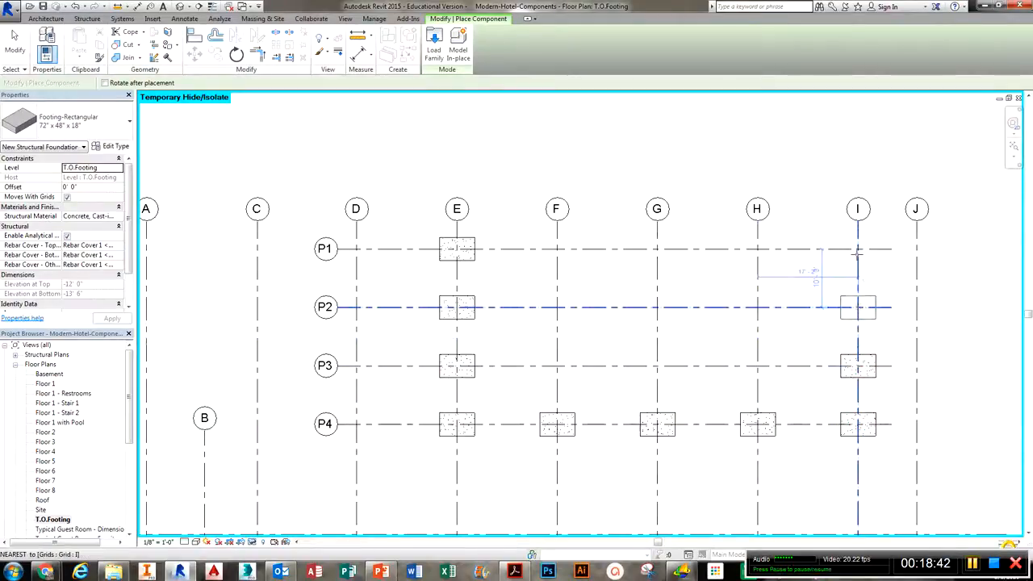
click(858, 306)
click(857, 249)
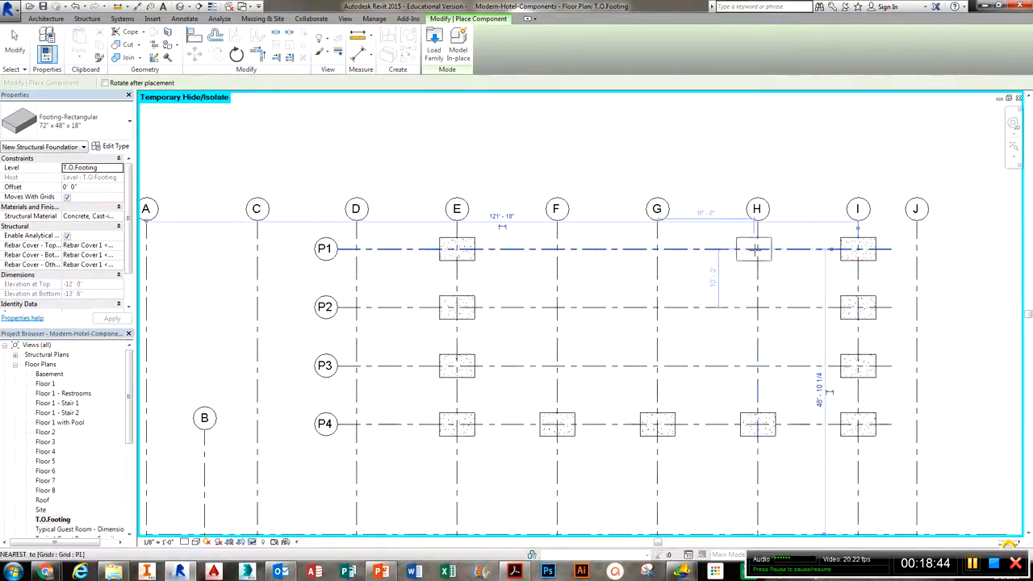
click(756, 248)
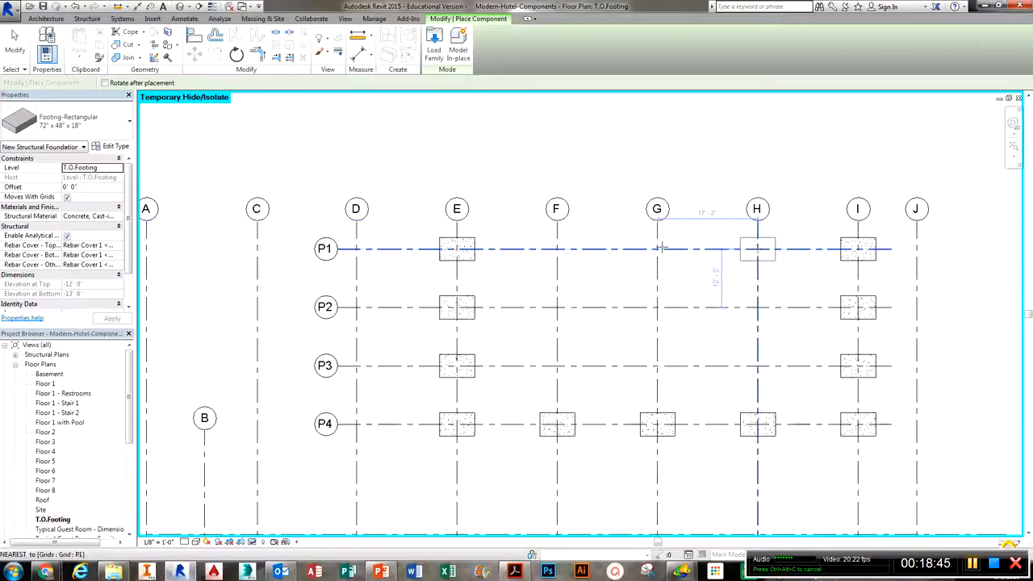
click(556, 249)
middle_drag(602, 373, 626, 229)
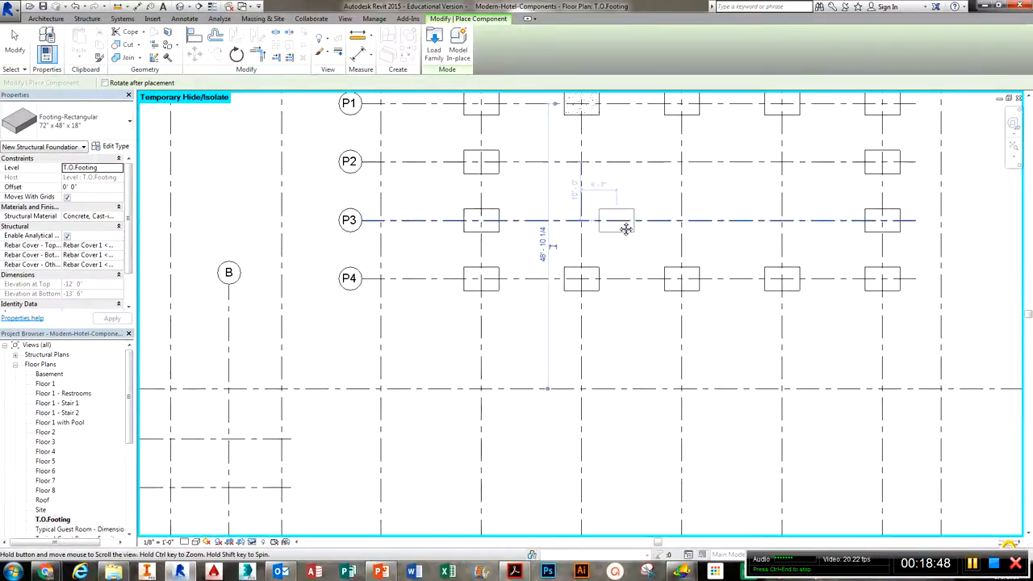
middle_drag(609, 437, 666, 251)
Place footings at C/1, C/2, C/3, B/2, B/3, A/3, A/5, B/5, C/5 and C/4.
scroll(672, 269, down, 1)
middle_drag(560, 264, 540, 283)
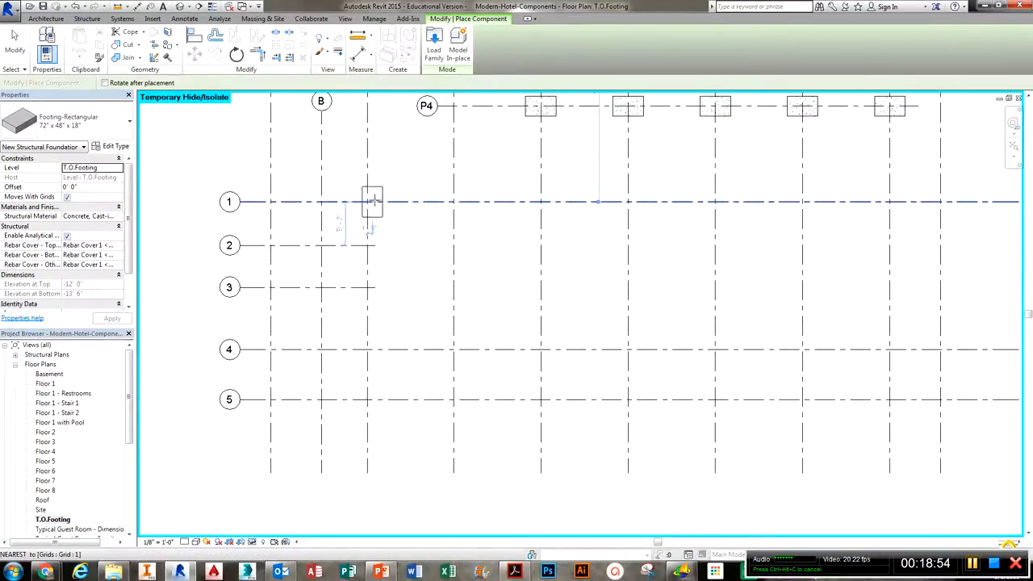
click(367, 201)
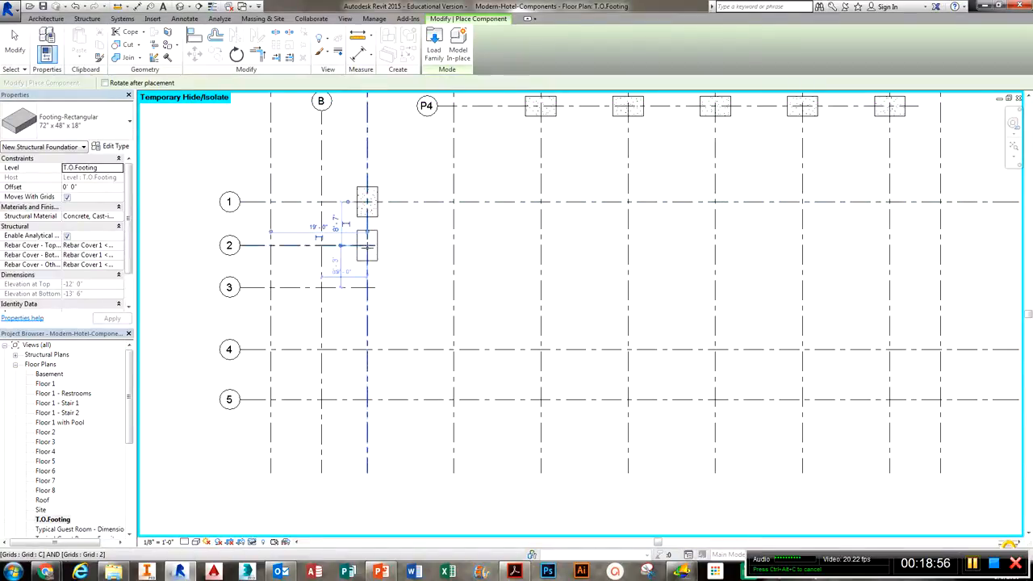
click(341, 246)
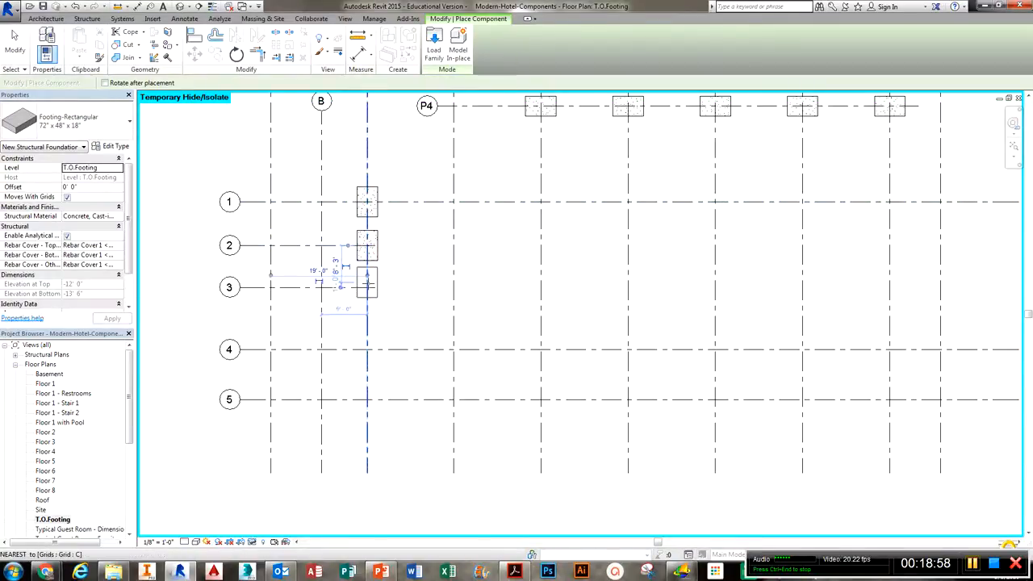
click(341, 287)
click(294, 245)
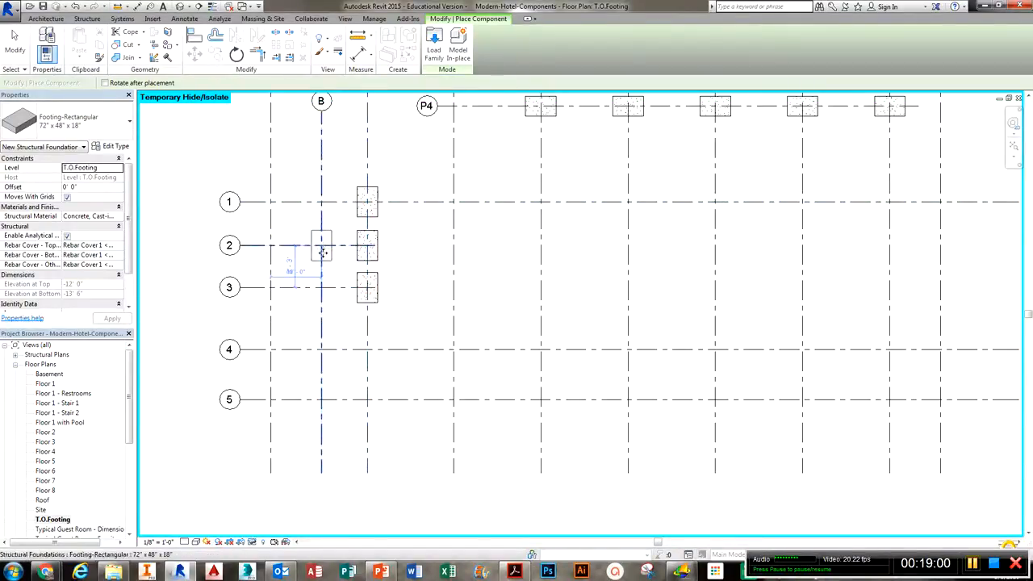
click(321, 287)
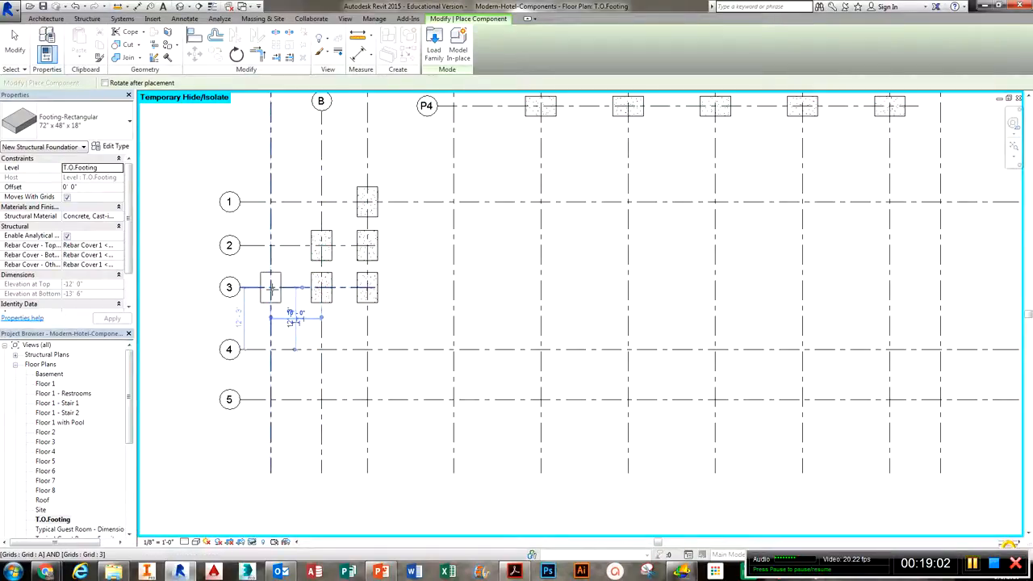
click(270, 287)
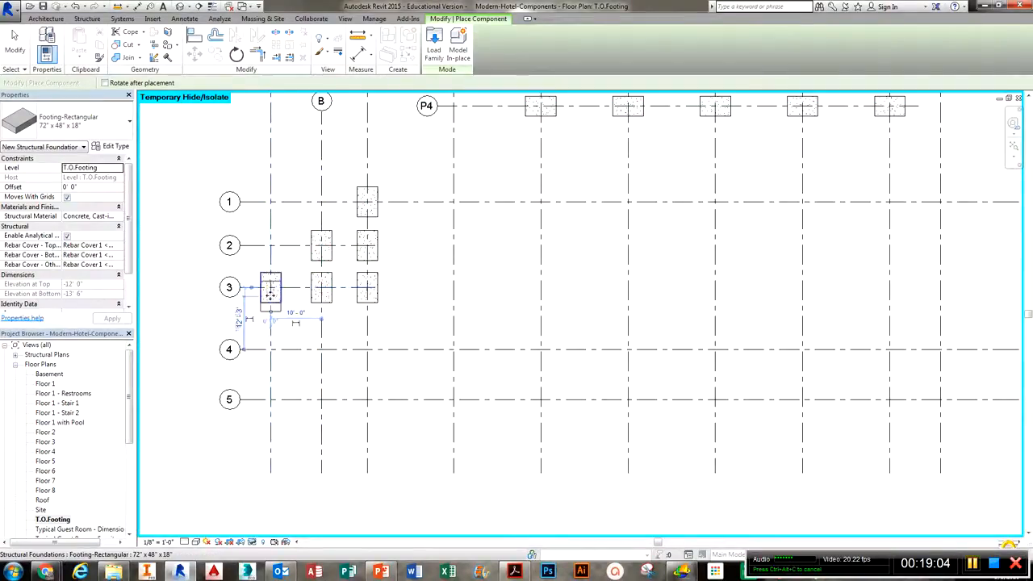
click(271, 399)
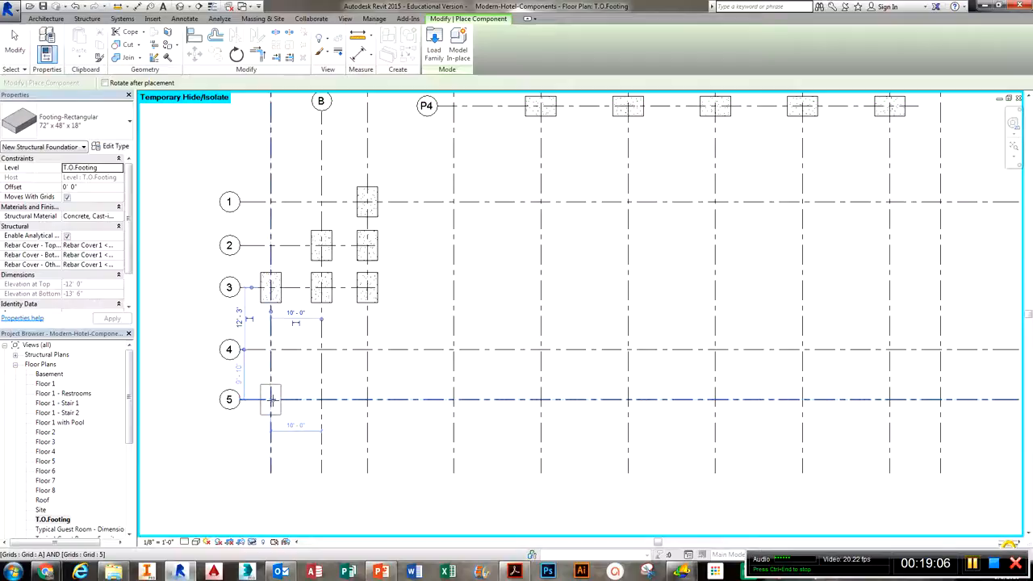
click(322, 399)
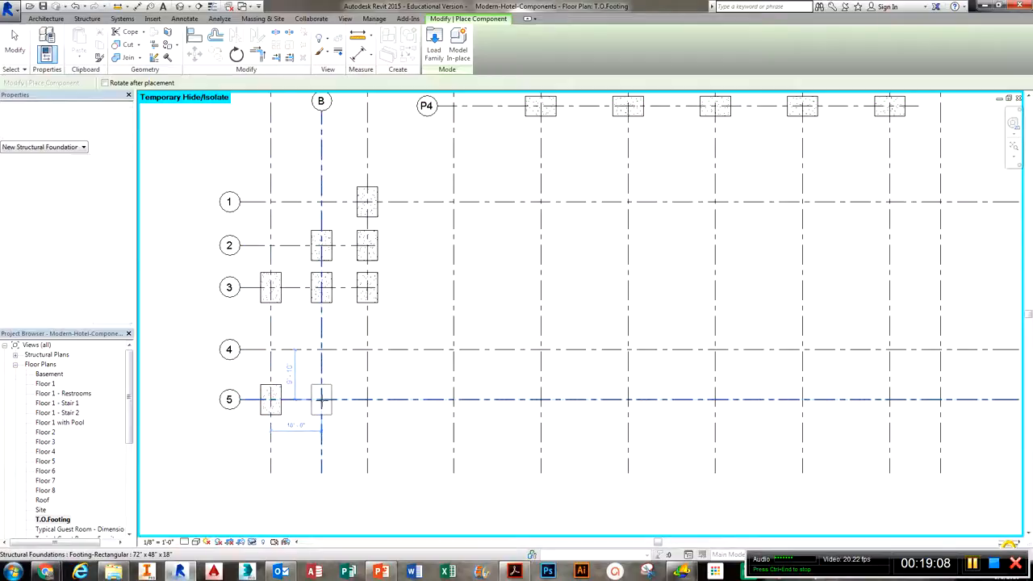
click(367, 399)
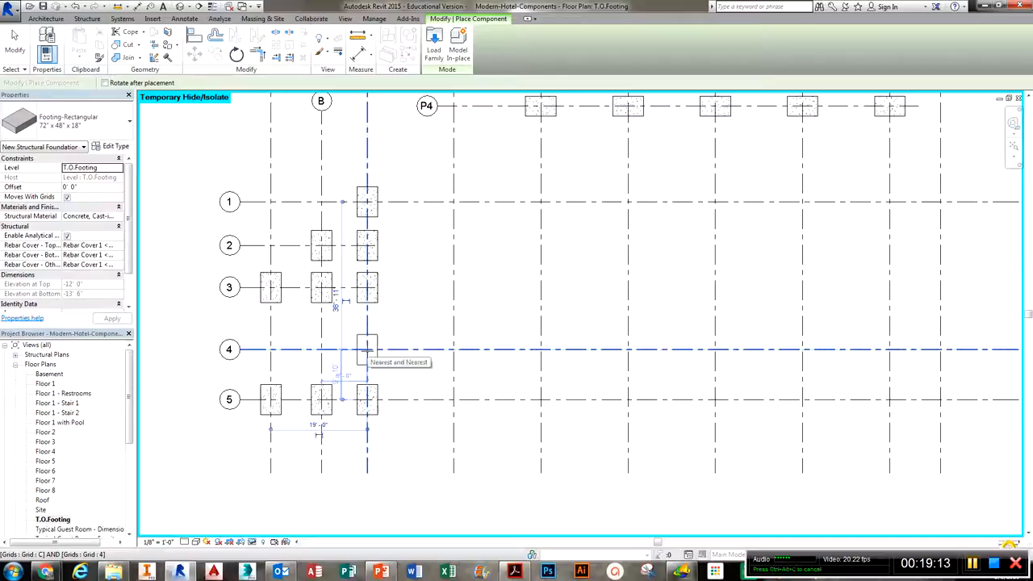
click(367, 348)
Place footings on grids 4 and 5 at every column from D through J.
middle_drag(453, 379, 355, 354)
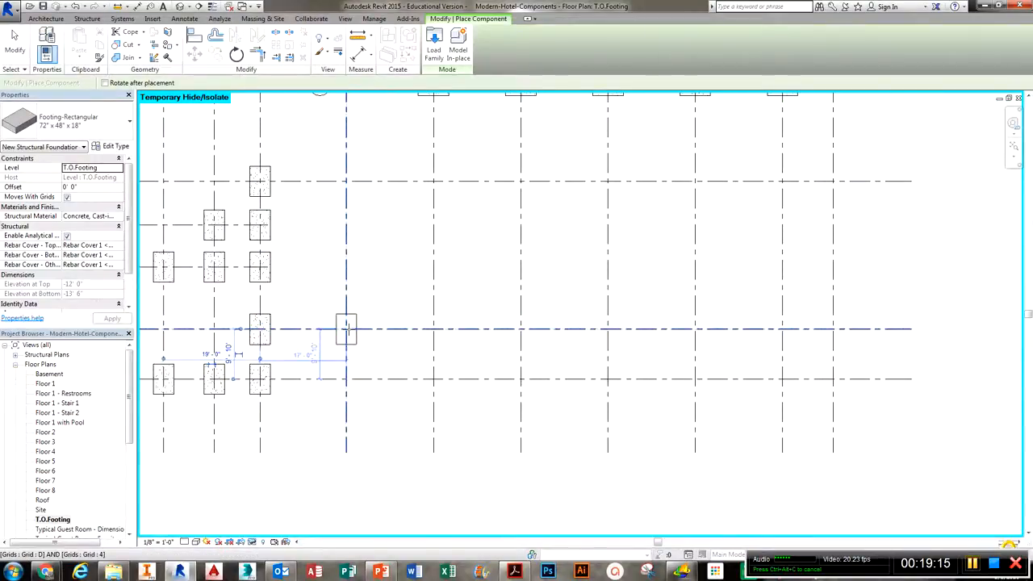
click(346, 328)
click(346, 380)
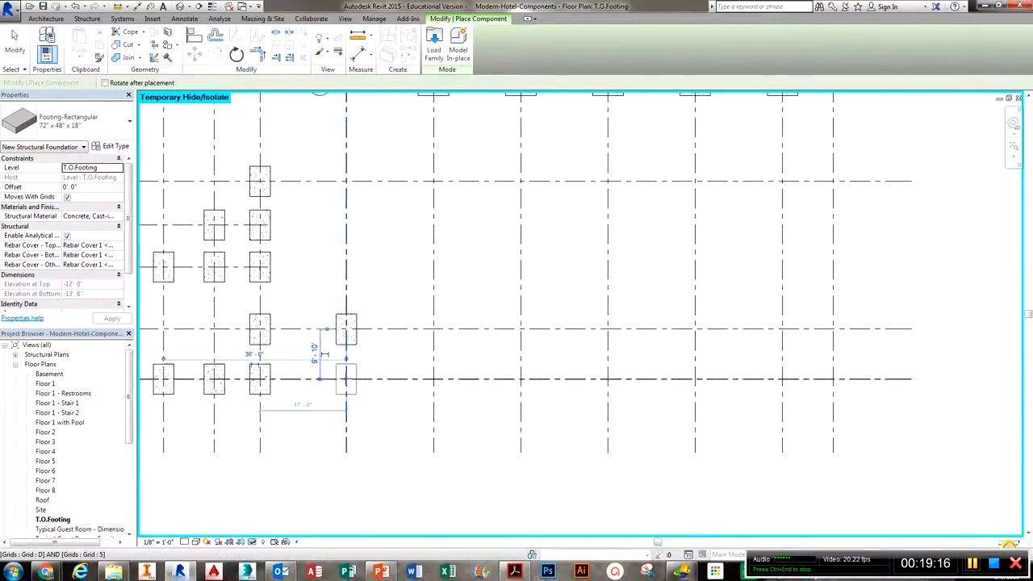
click(434, 379)
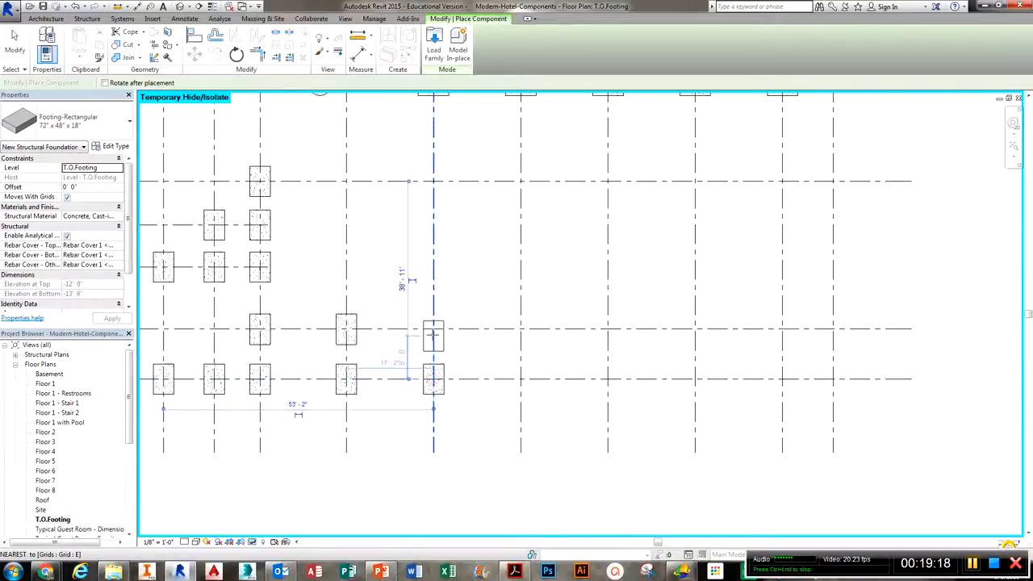
click(520, 329)
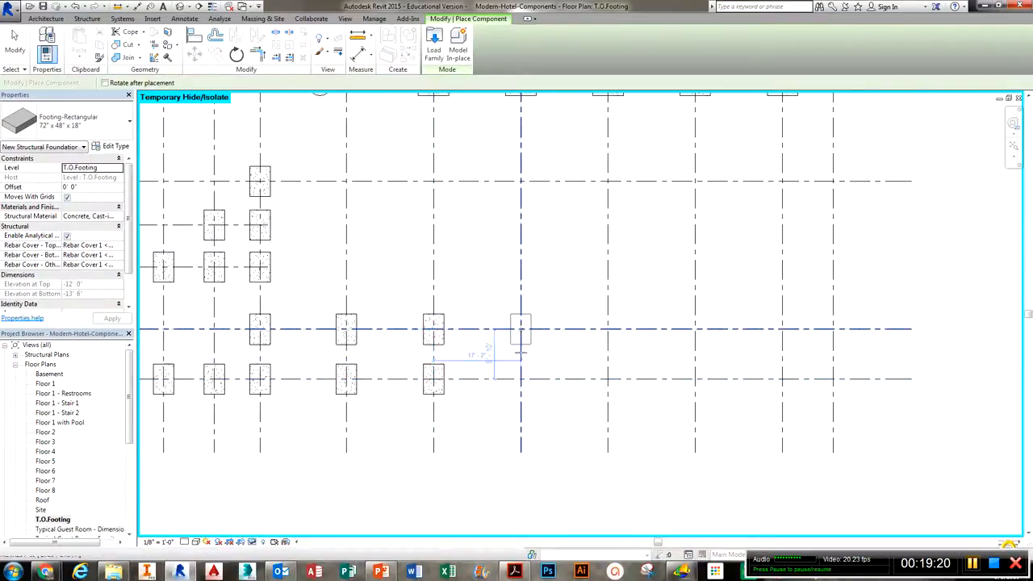
click(521, 378)
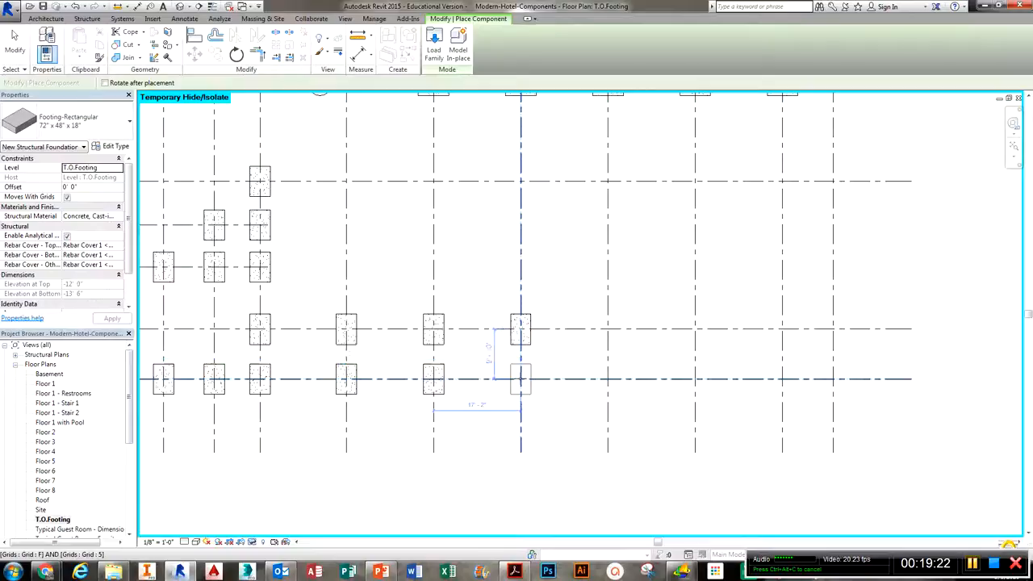
click(607, 378)
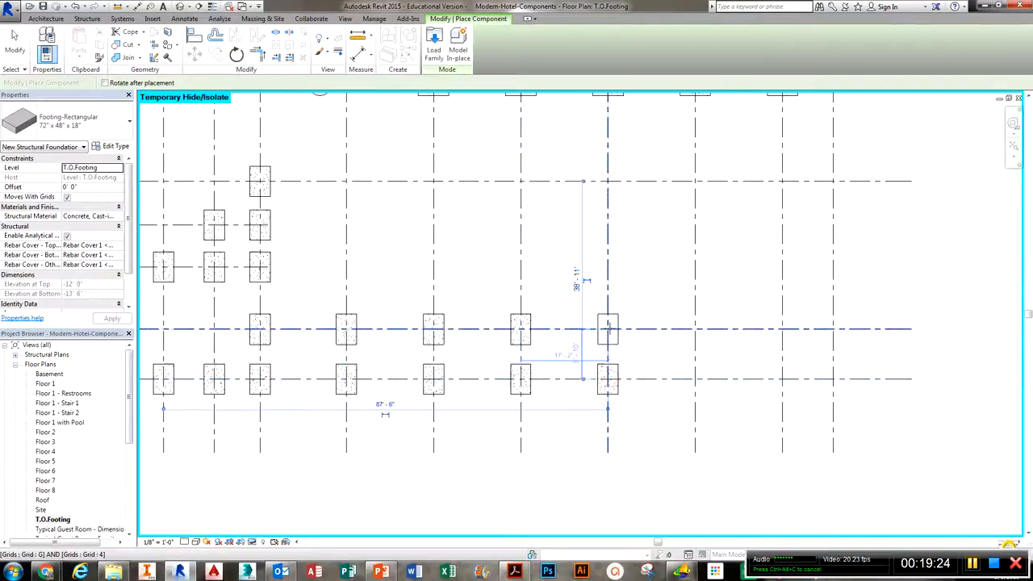
click(608, 329)
click(695, 329)
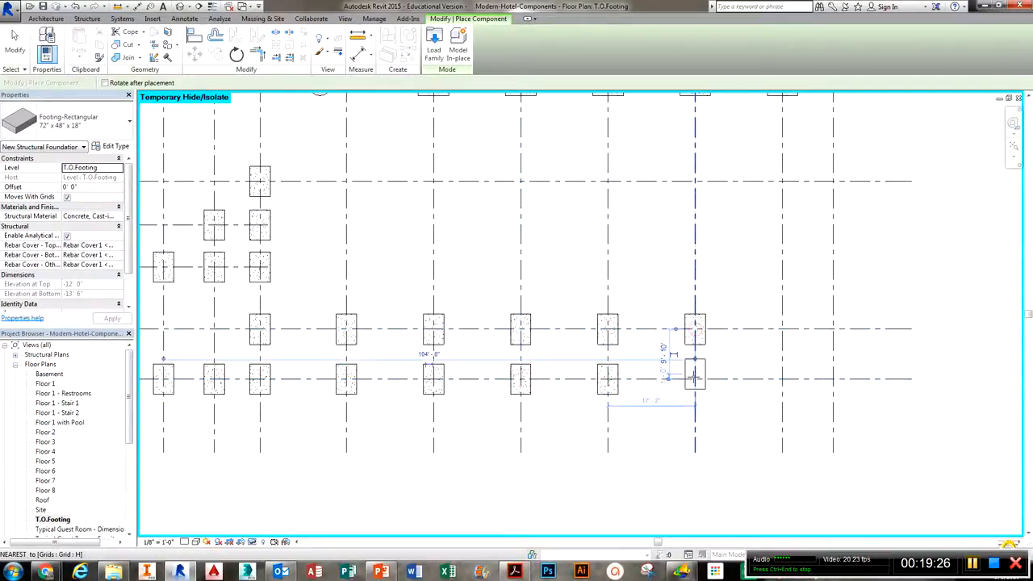
click(695, 379)
click(782, 379)
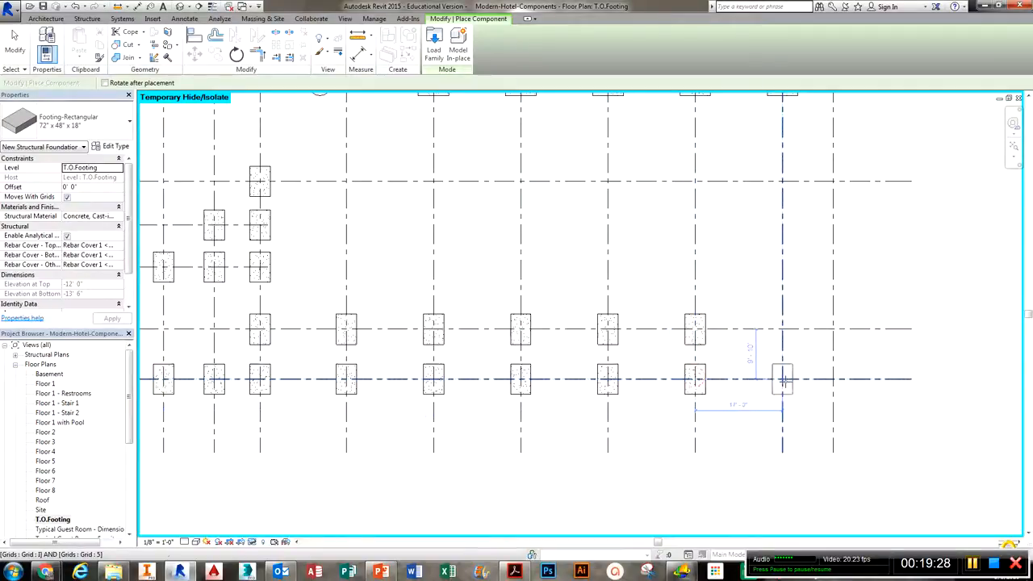
click(782, 329)
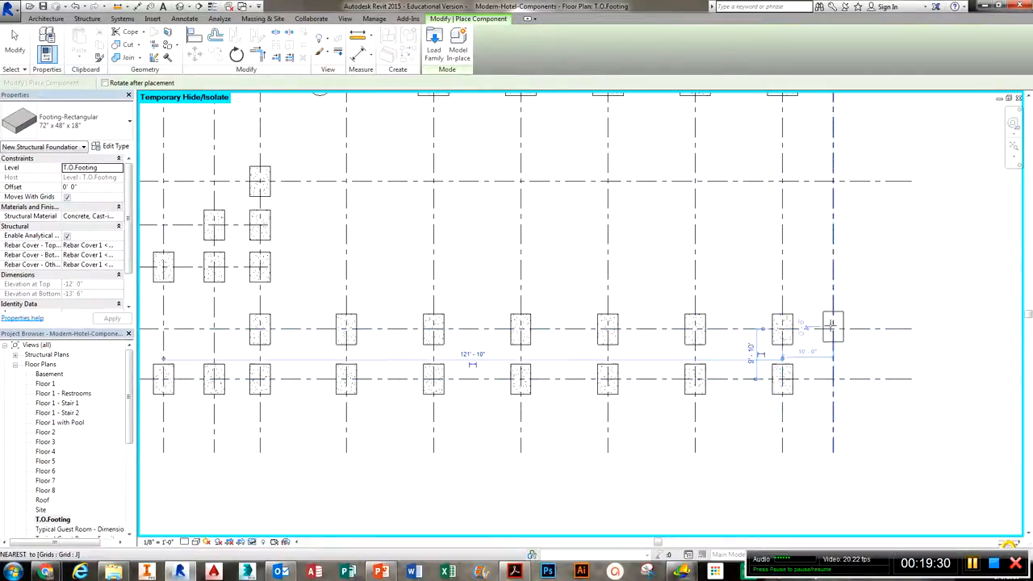
click(834, 379)
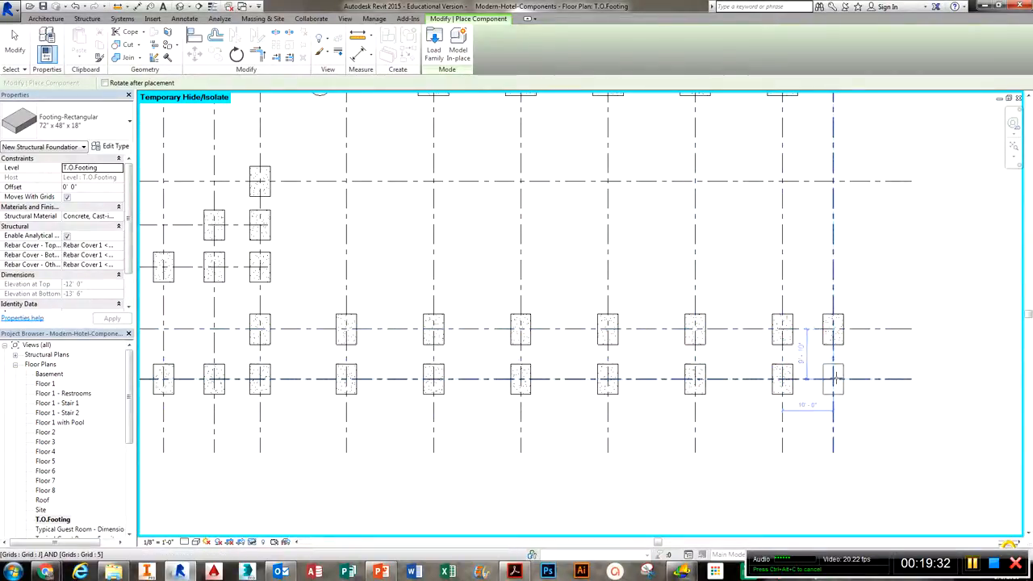
middle_drag(766, 295, 791, 438)
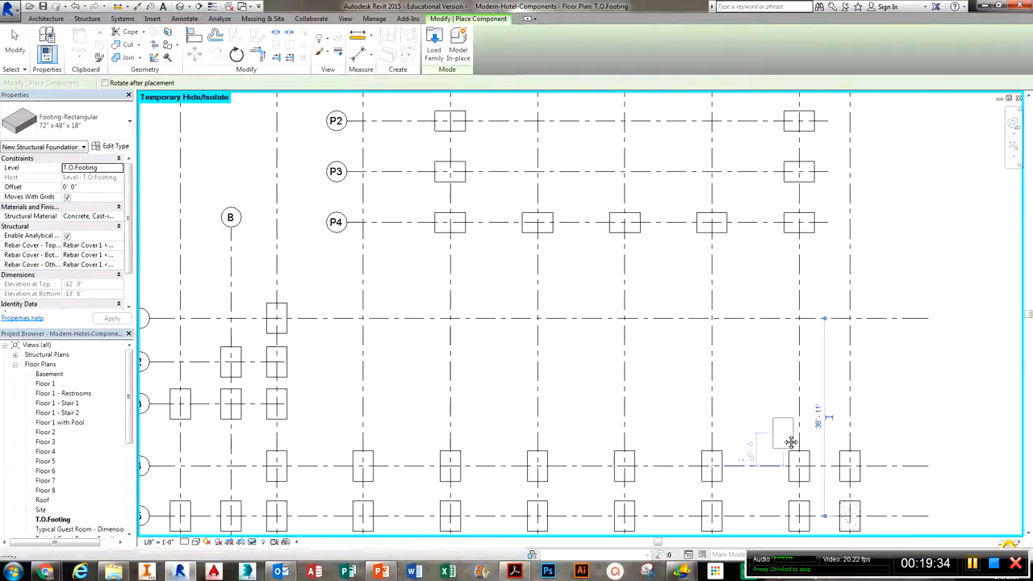
Place footings along grid 1 at columns D, E, F, G, H, I and J.
click(364, 317)
click(450, 317)
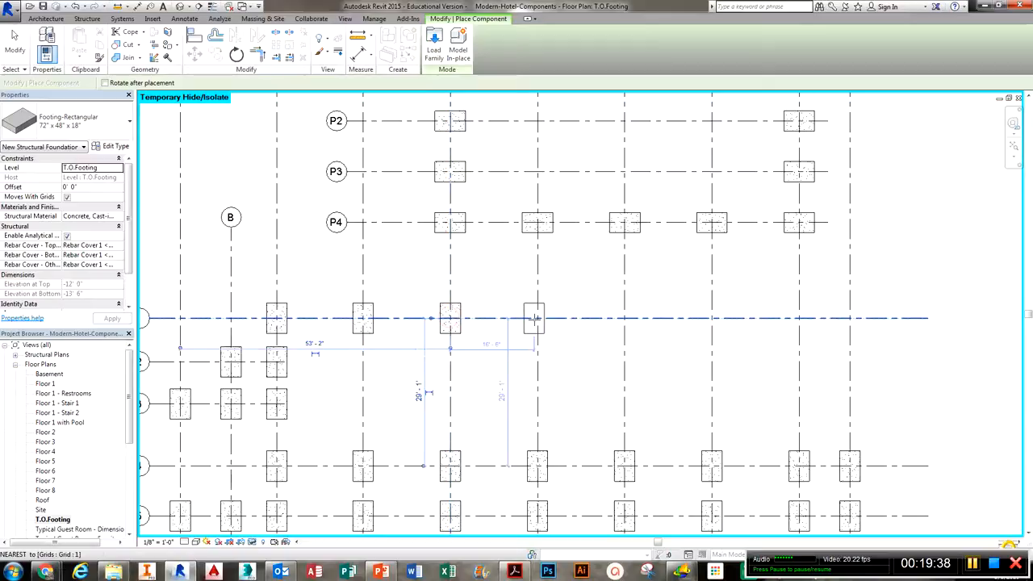
click(536, 317)
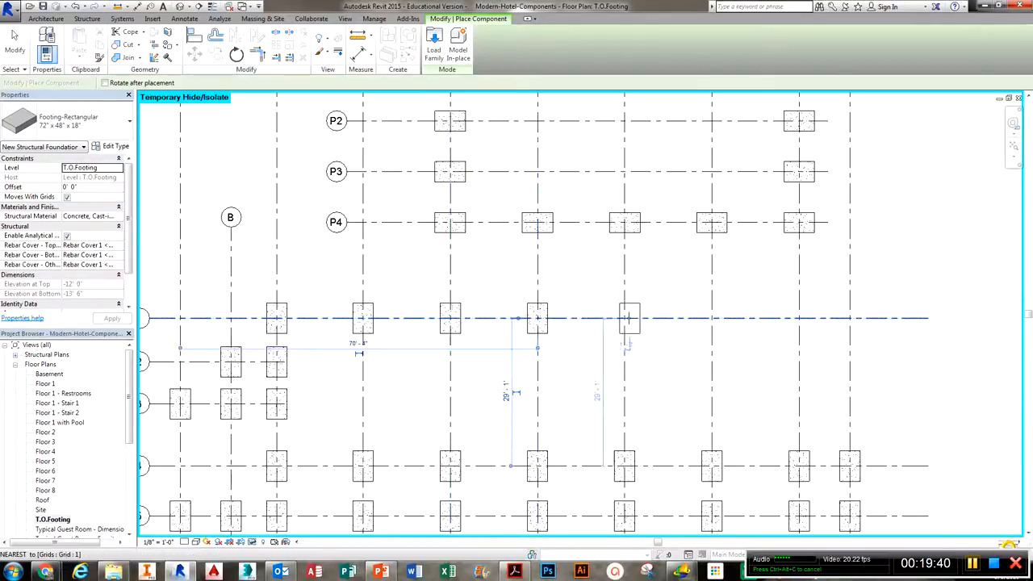
click(624, 317)
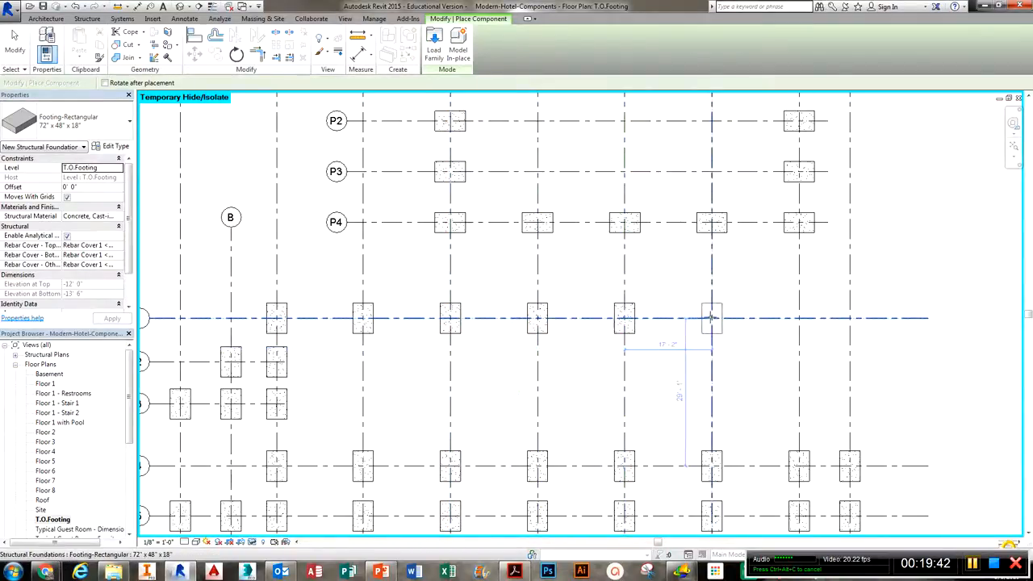
click(711, 318)
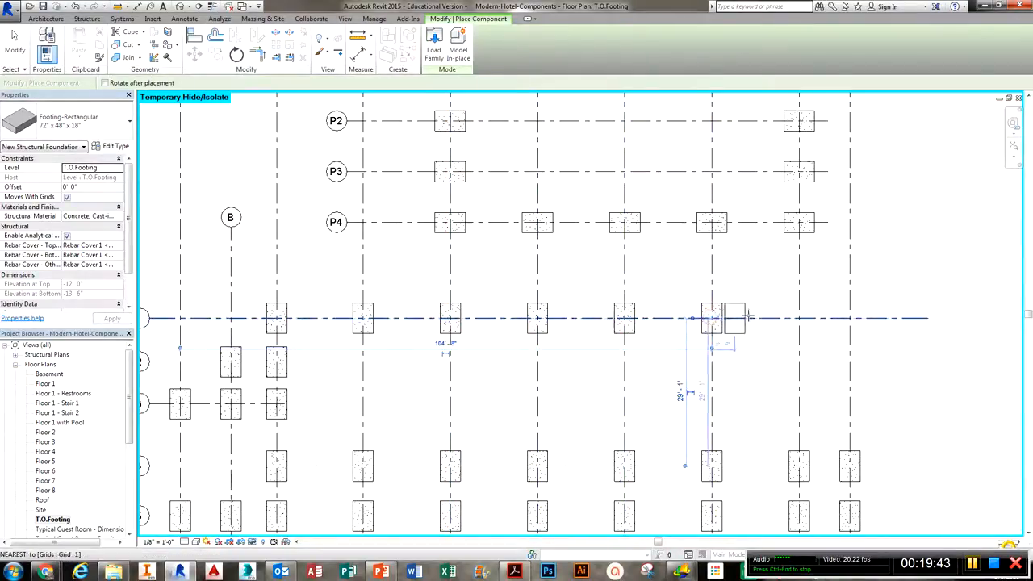
click(799, 318)
click(850, 317)
middle_drag(750, 350, 721, 272)
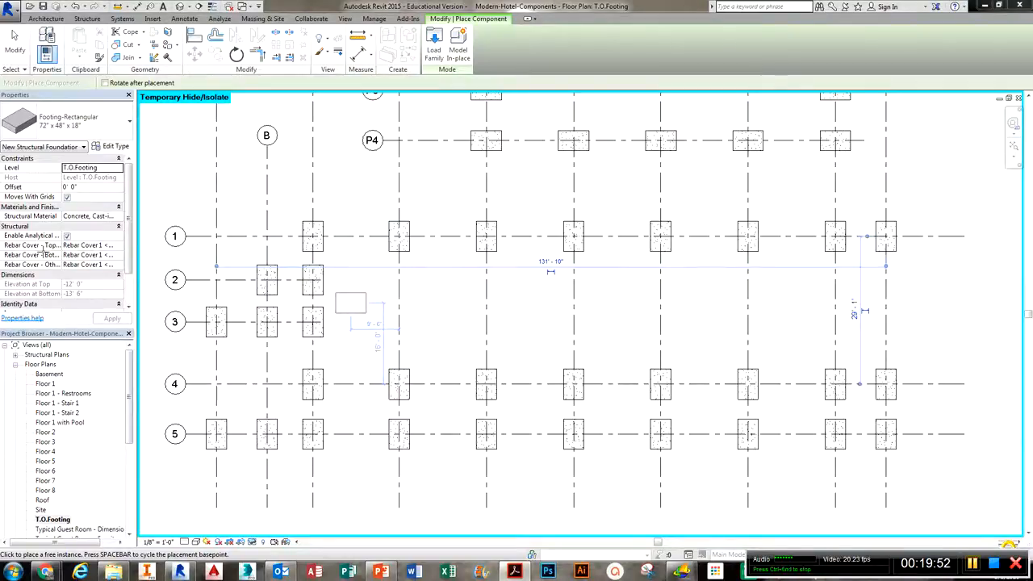
middle_drag(604, 295, 594, 401)
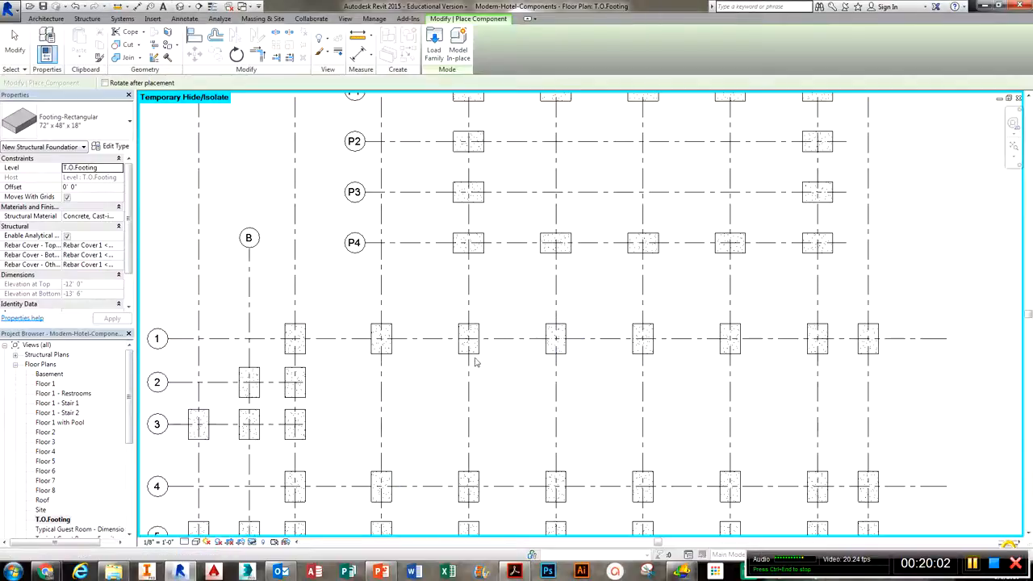
Stop placing footings and window-select the 14 pool footings in rows P1–P4.
key(Escape)
key(Escape)
middle_drag(542, 333, 495, 288)
scroll(505, 385, down, 3)
drag(552, 247, 737, 134)
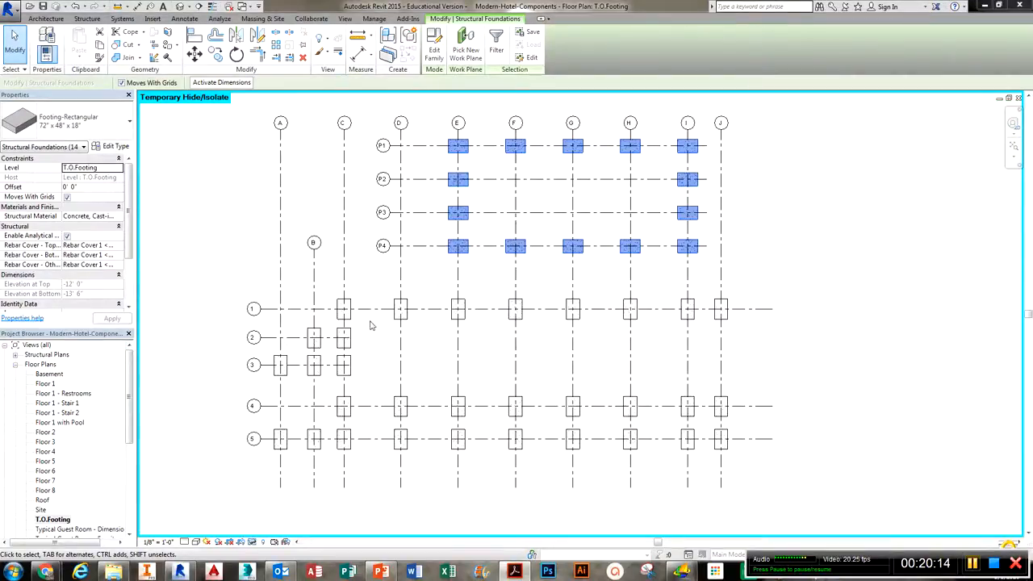
Change the selected pool footings' Offset to -1' 0", then deselect them.
click(73, 187)
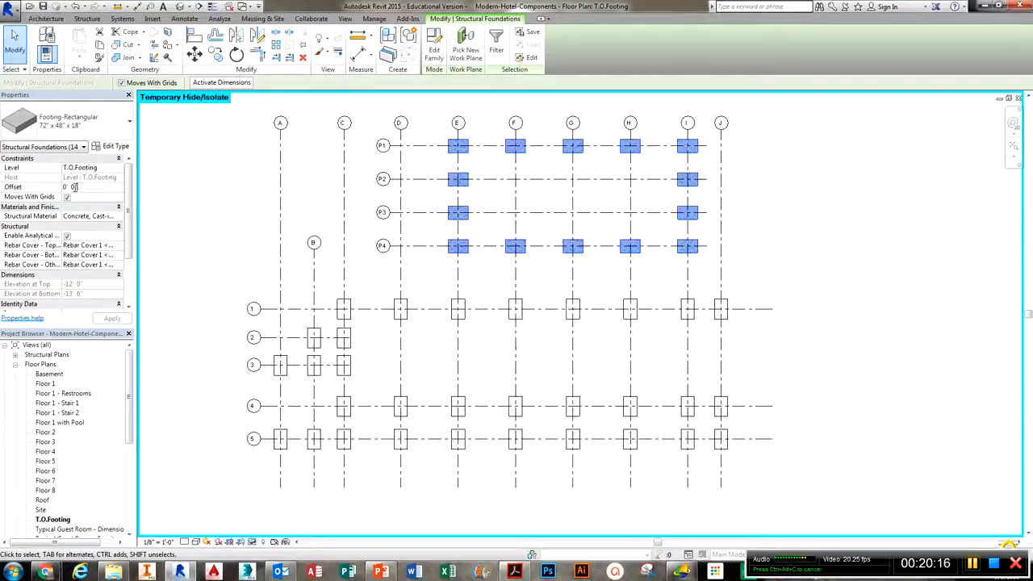
drag(75, 186, 46, 188)
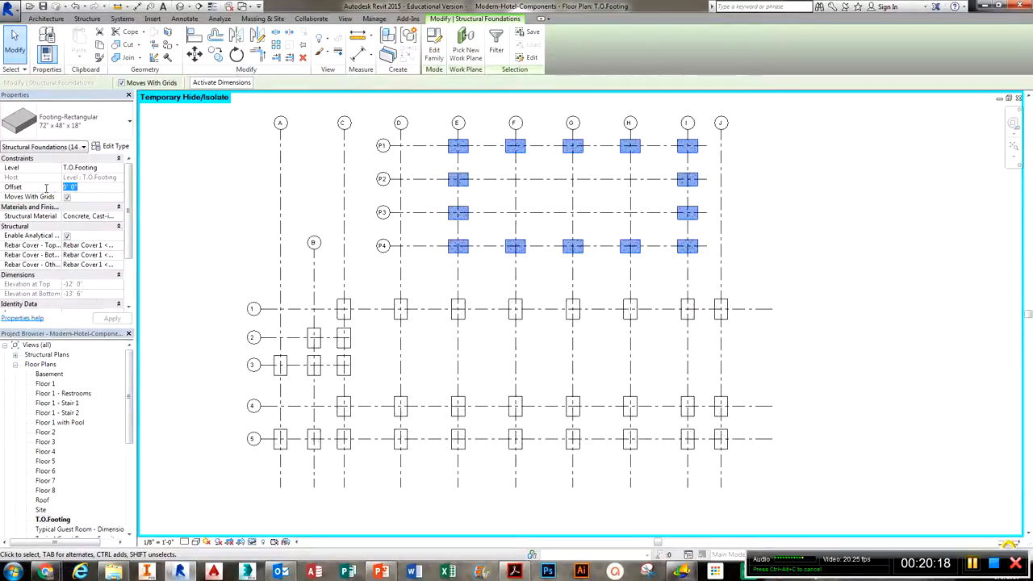
text(-1)
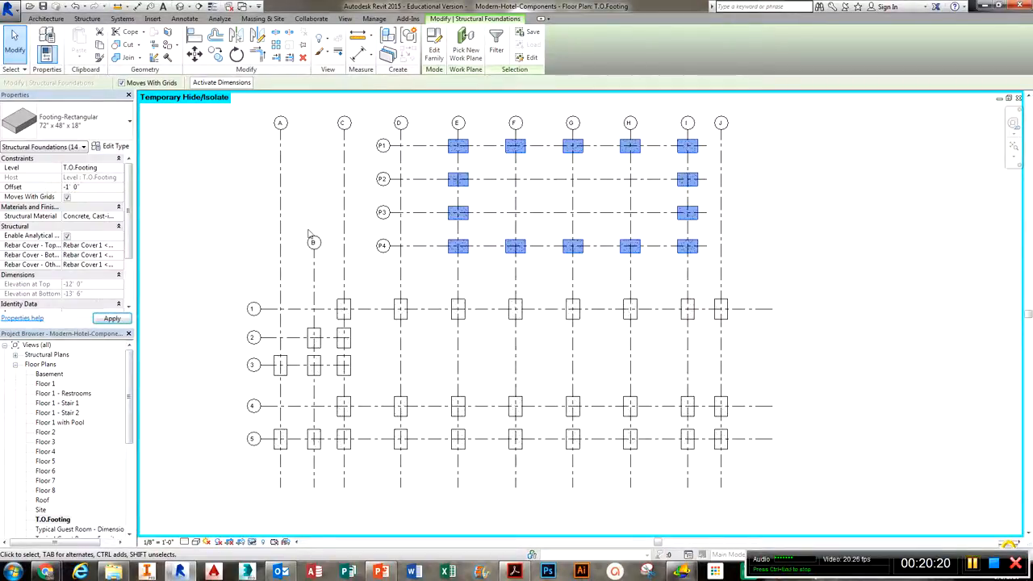
middle_drag(406, 242, 394, 248)
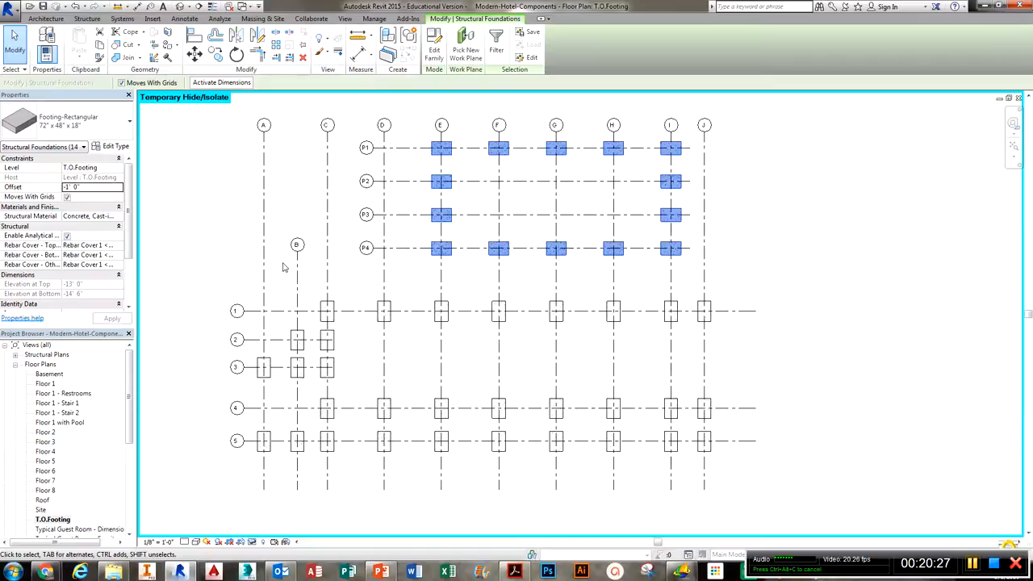
middle_drag(279, 277, 320, 270)
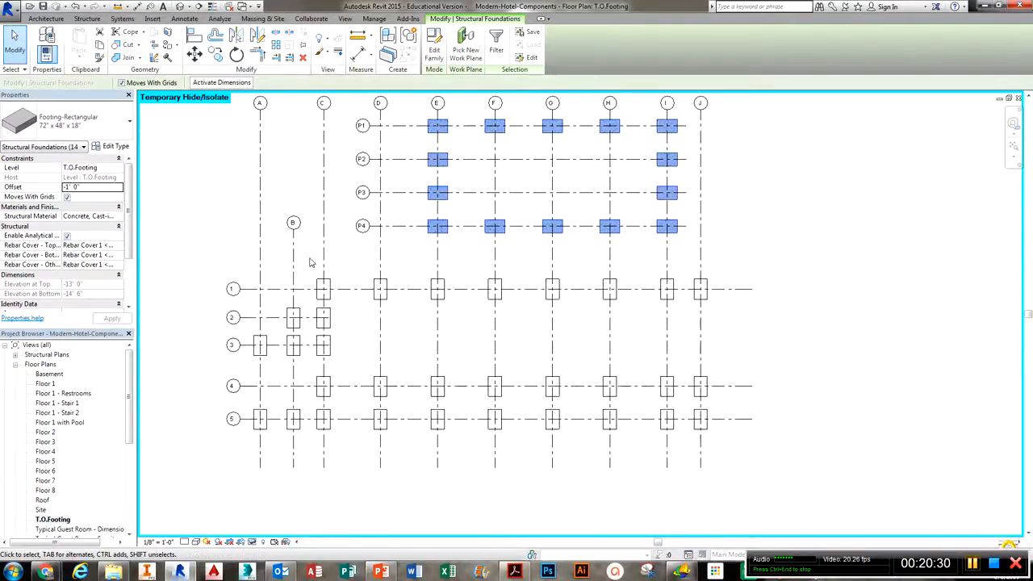
click(309, 257)
Reset Temporary Hide/Isolate so the walls and all other categories reappear.
click(251, 542)
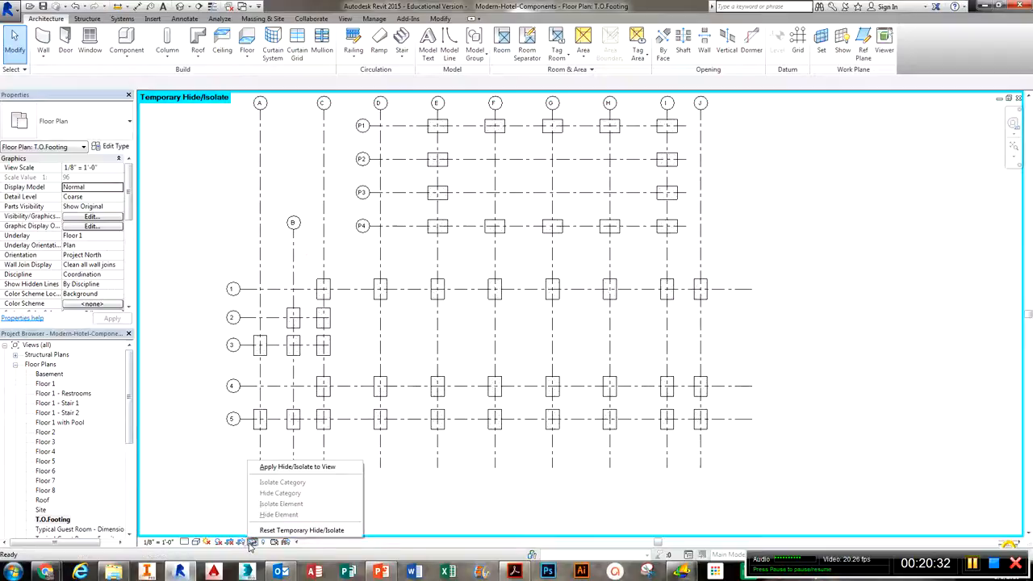
click(300, 530)
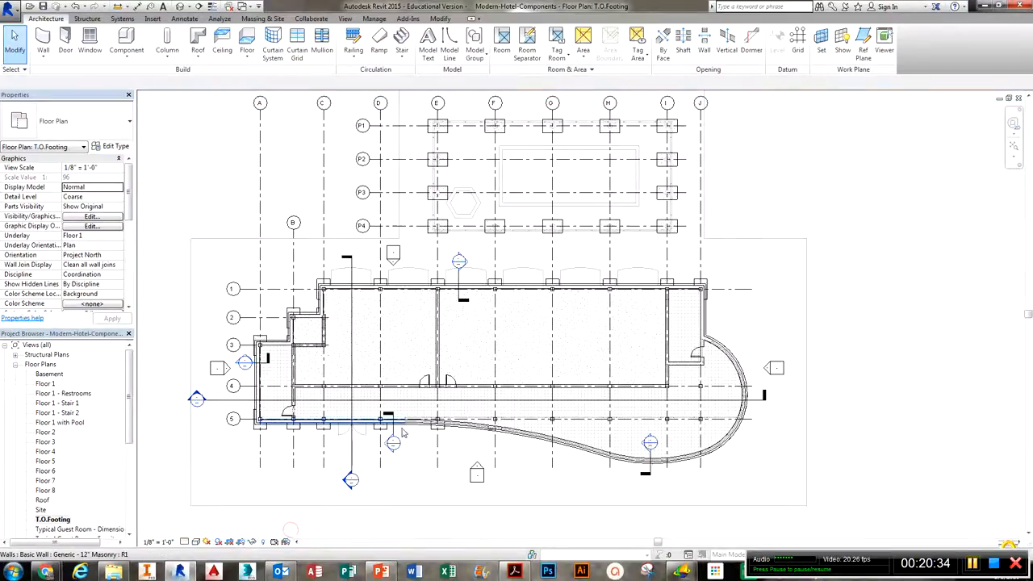
middle_drag(409, 434, 399, 457)
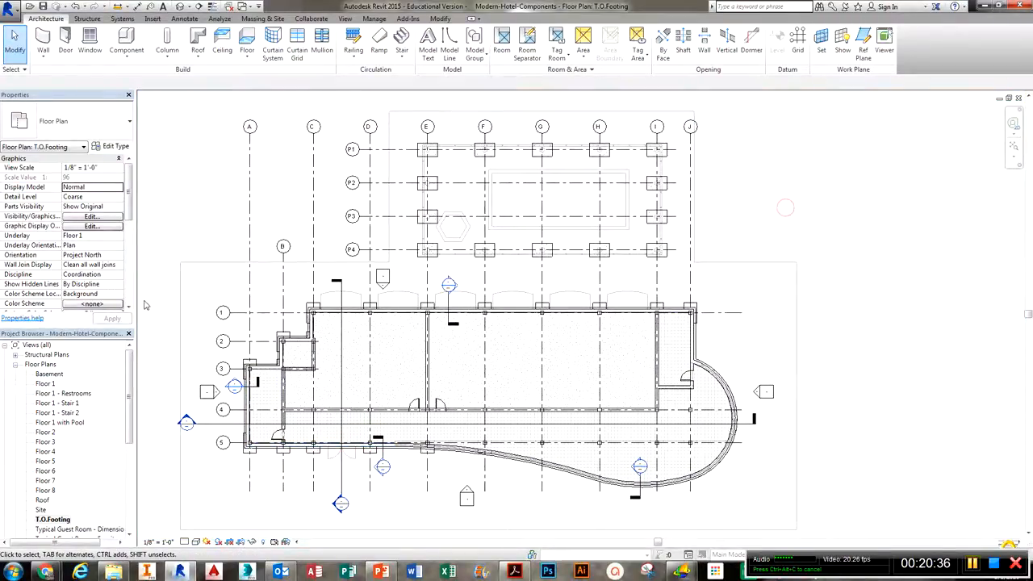
Set the T.O.Footing plan's Underlay to None in Properties.
click(104, 237)
click(118, 239)
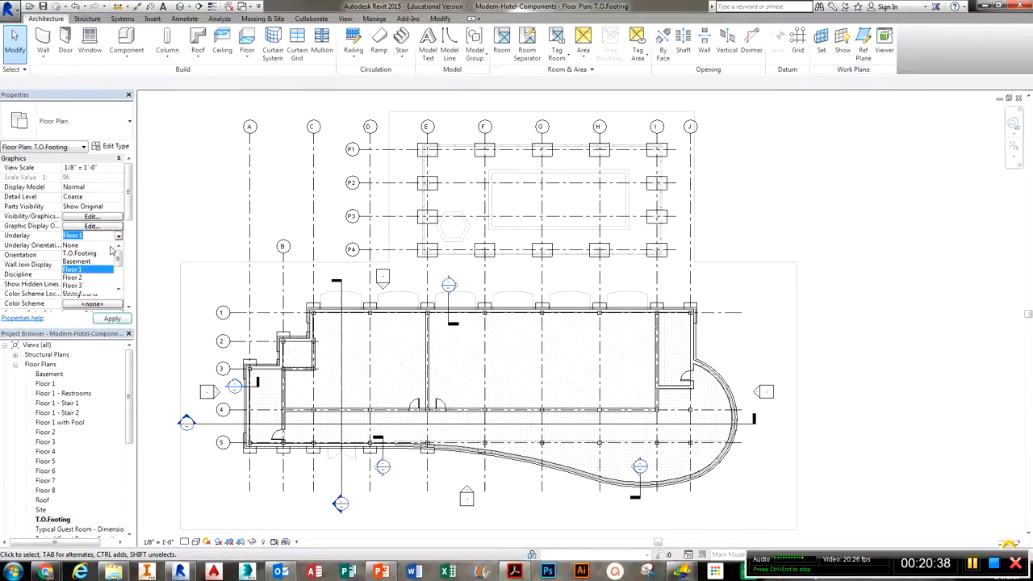
click(81, 245)
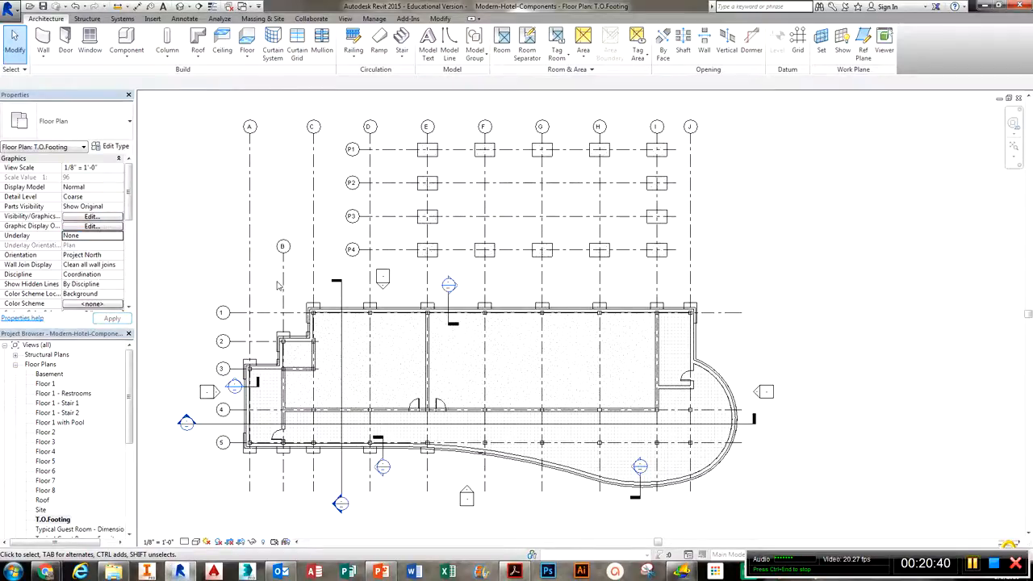
middle_drag(279, 284, 292, 259)
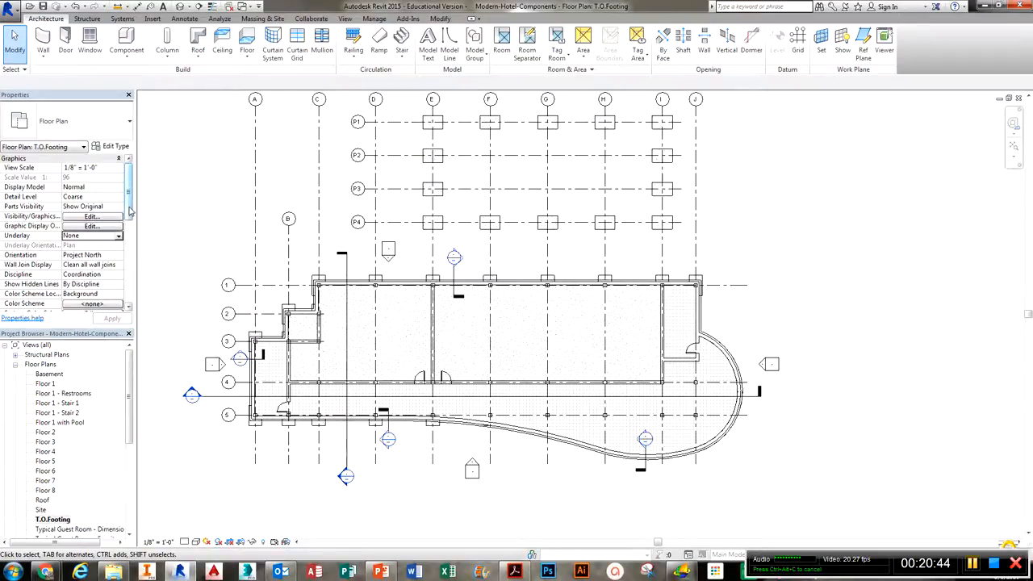
drag(129, 211, 130, 272)
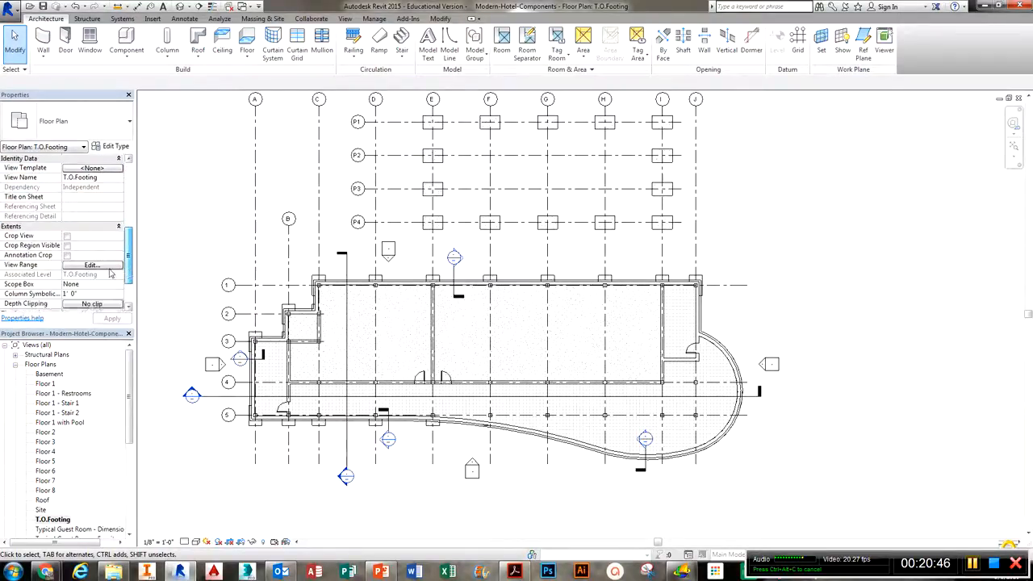
Change the View Range cut plane offset from 3' 6" to 1' 0".
click(103, 265)
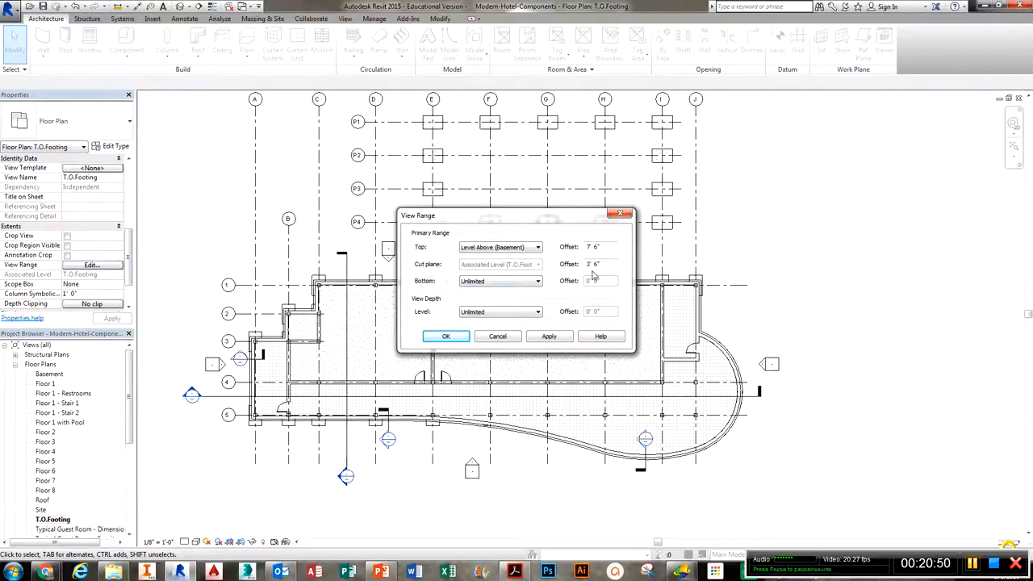
drag(597, 264, 581, 235)
text(10)
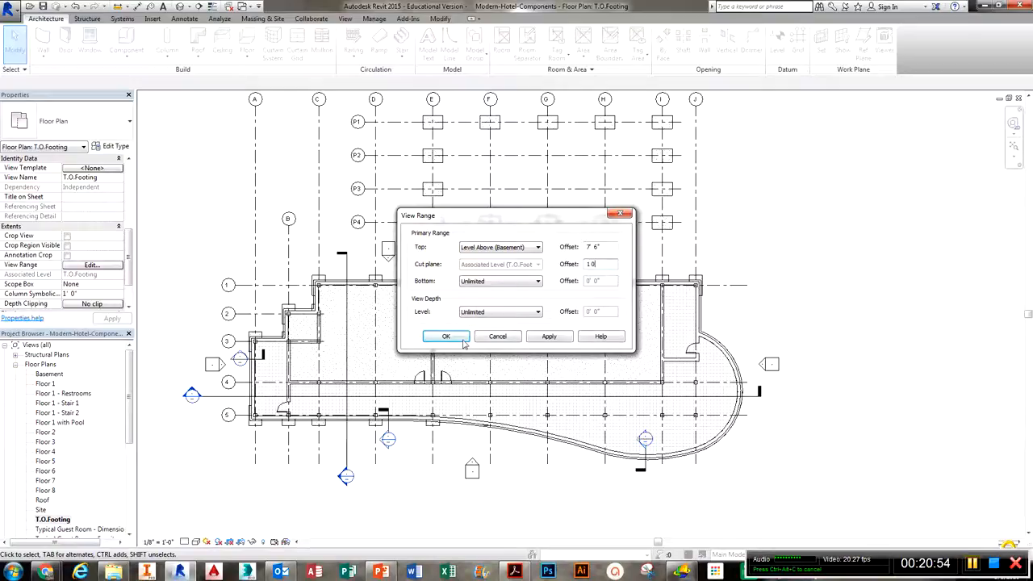
click(460, 339)
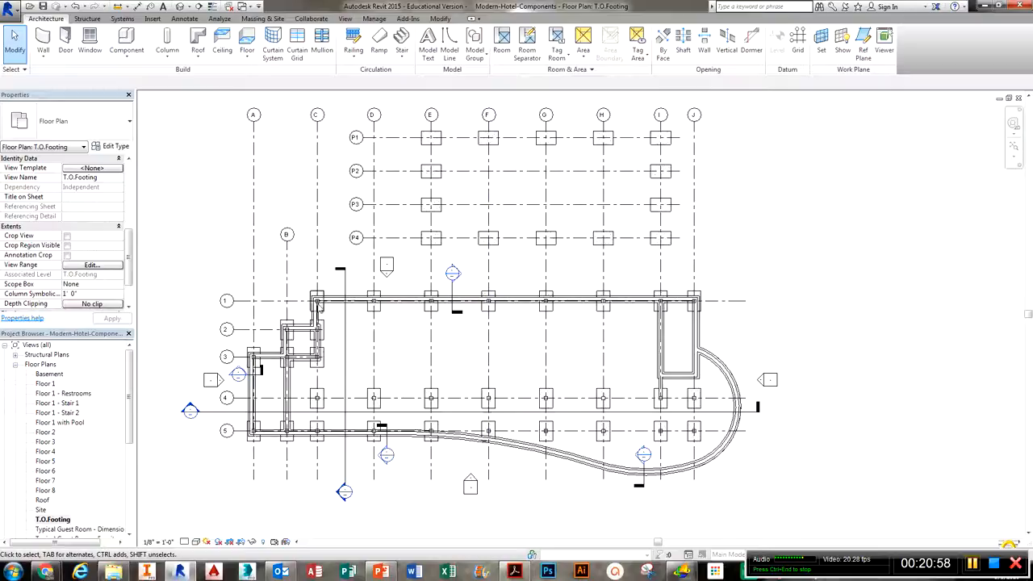
middle_drag(586, 387, 572, 414)
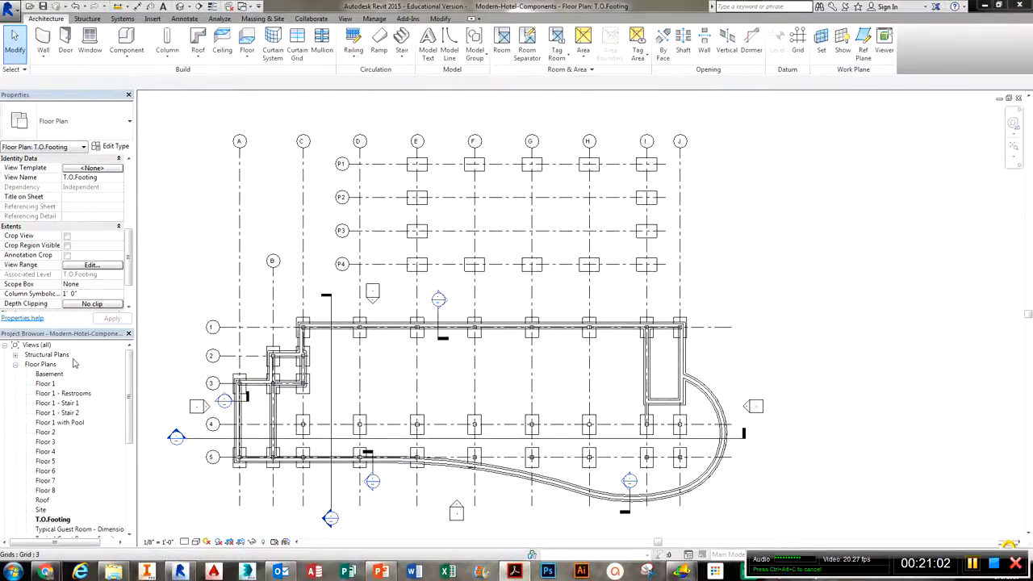
scroll(482, 323, up, 3)
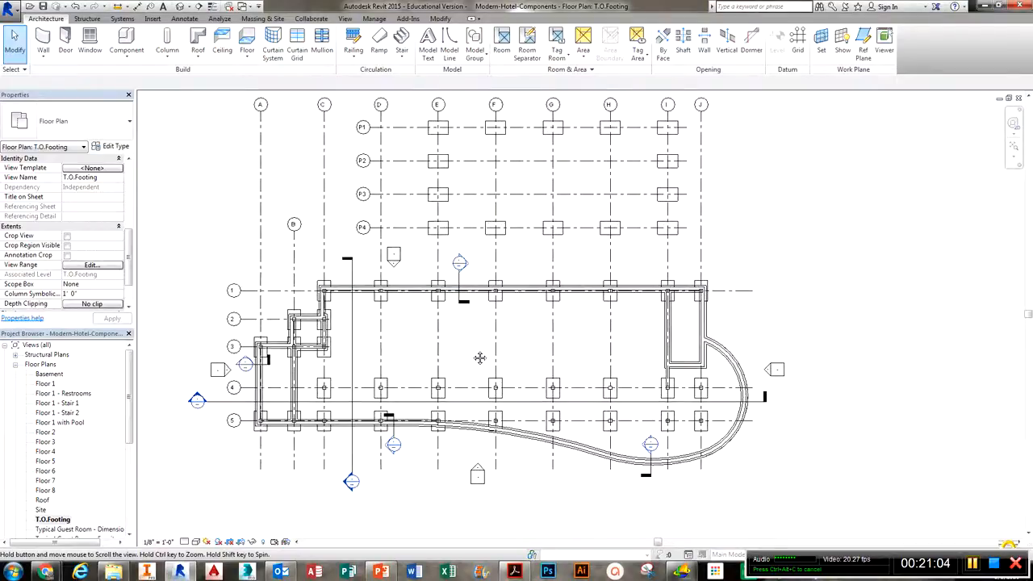
click(521, 261)
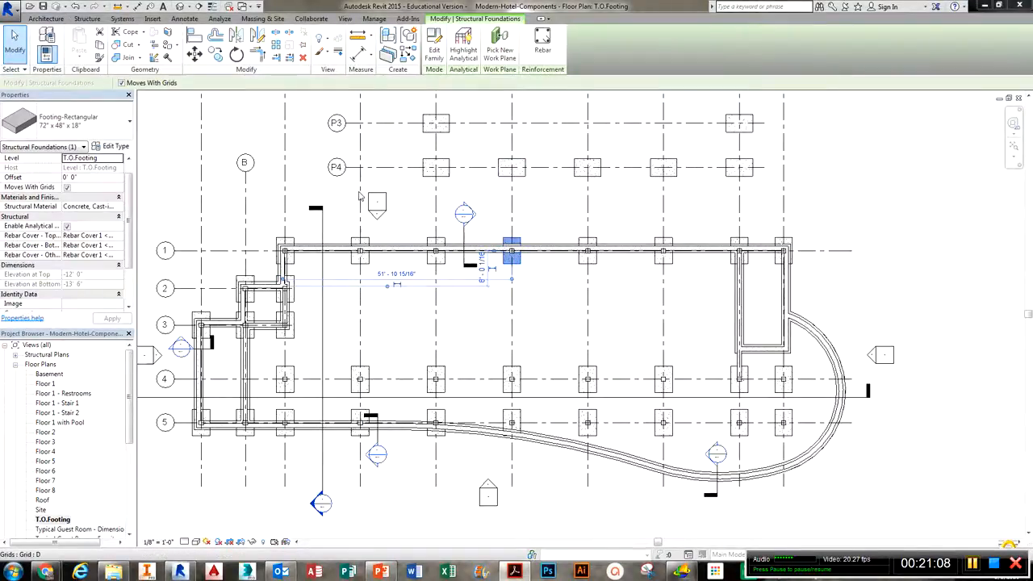
scroll(492, 323, down, 5)
click(501, 312)
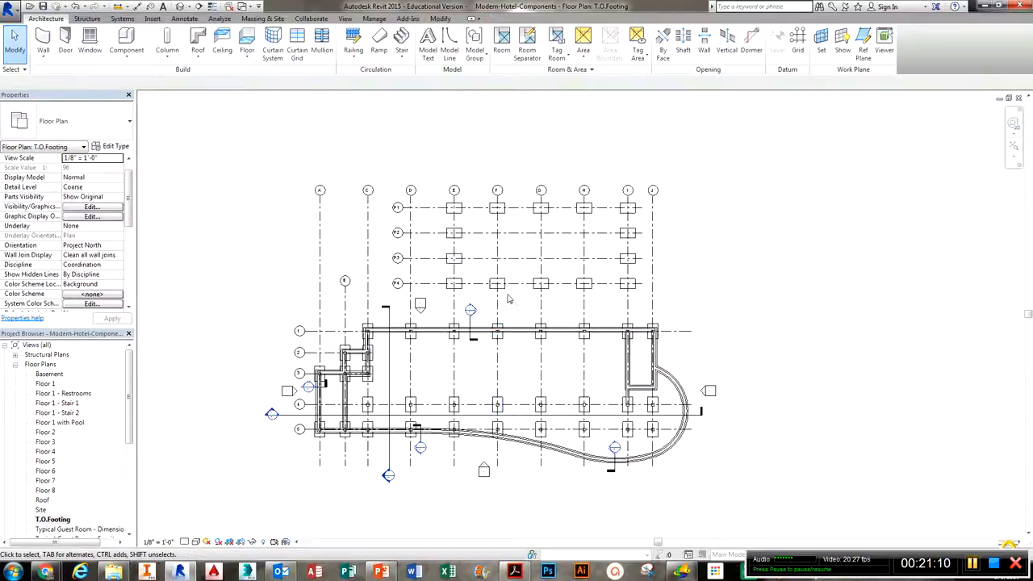
click(497, 283)
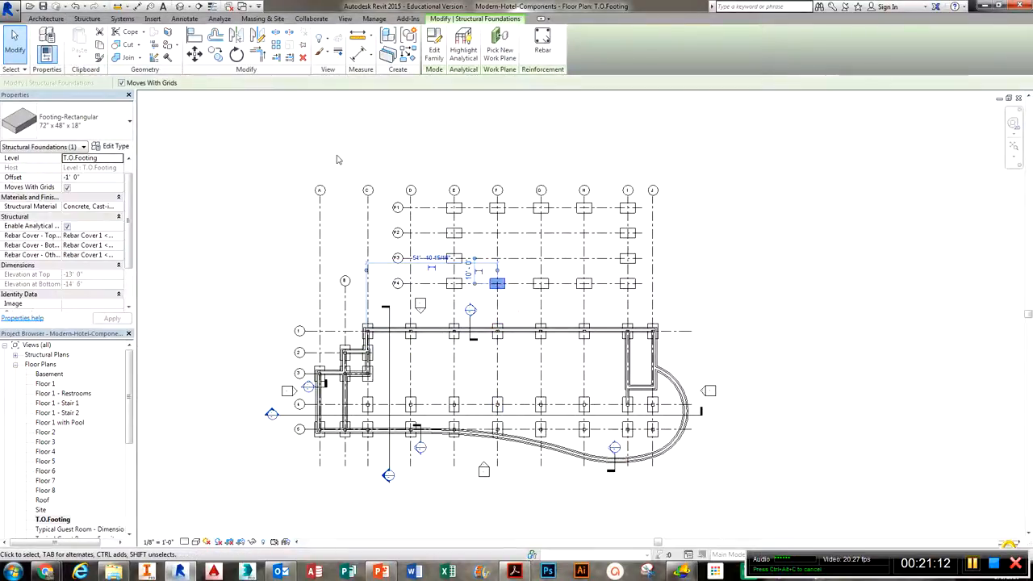
click(338, 159)
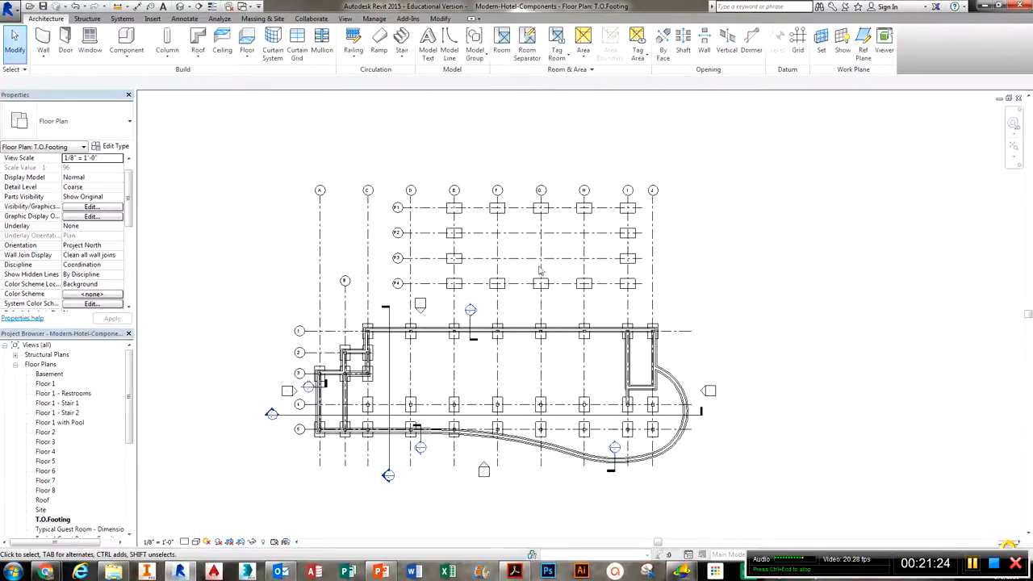
middle_drag(355, 280, 334, 287)
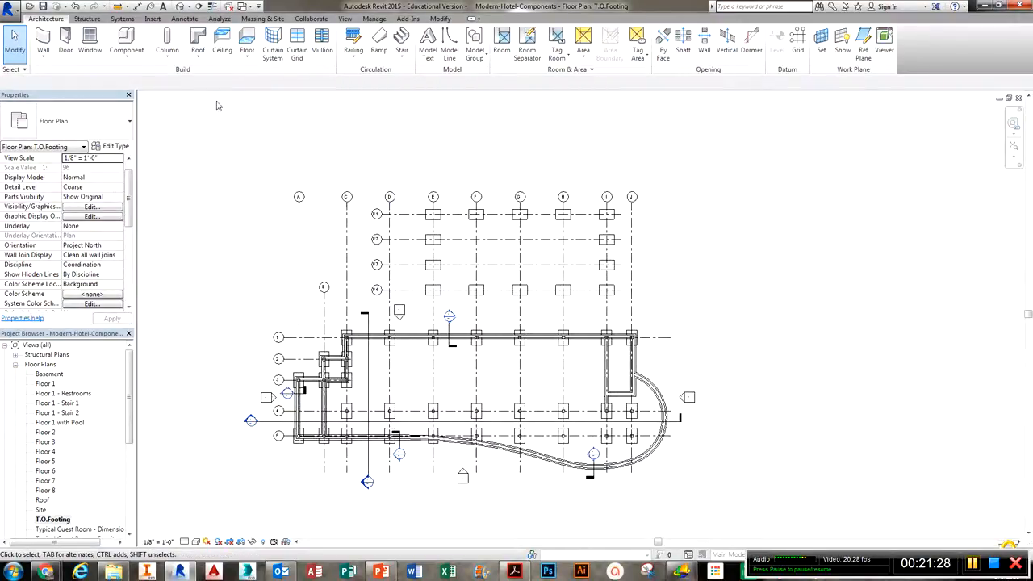